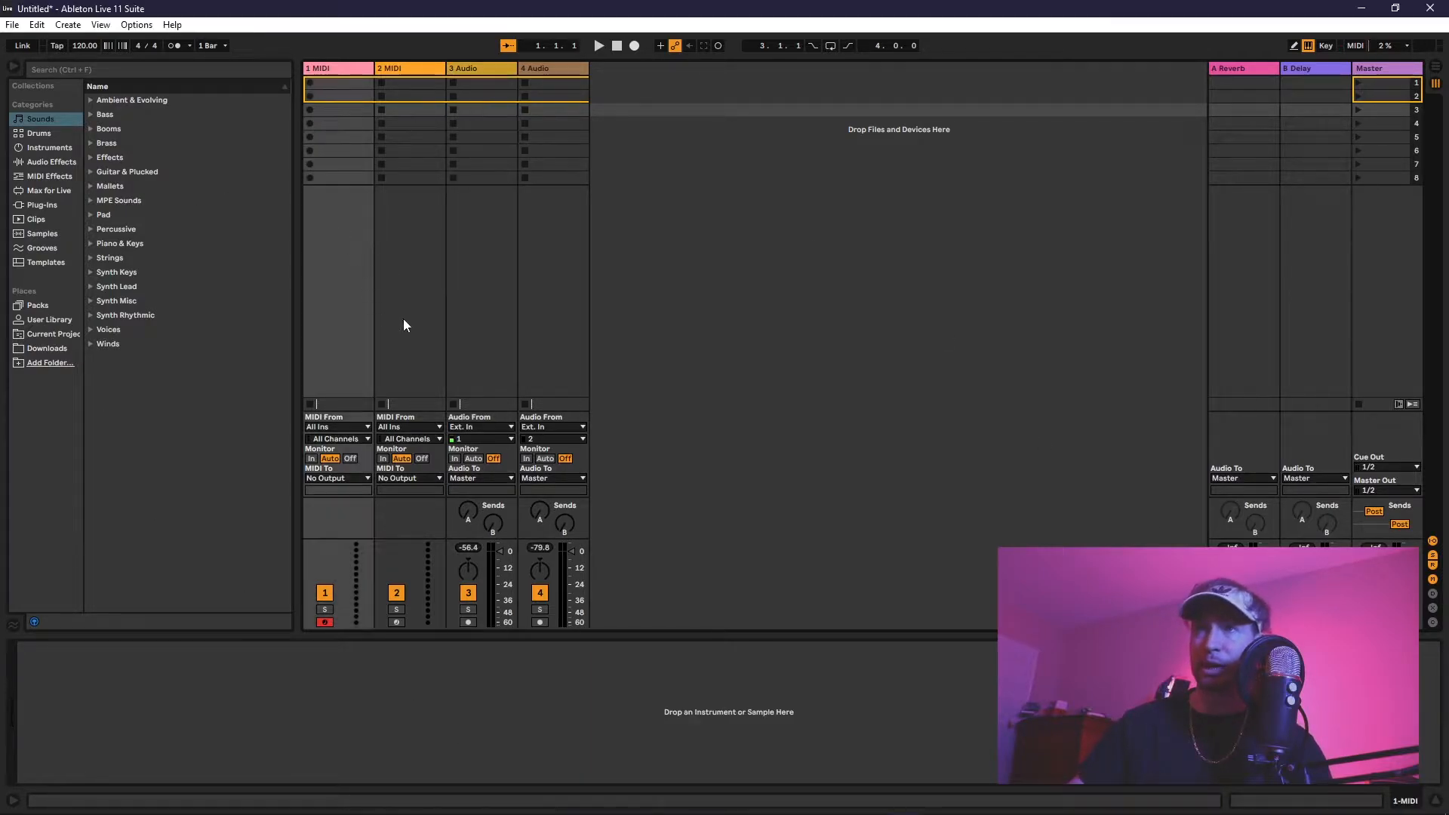
# Look over the Reverb and Delay return tracks, the Master track, and the MIDI and audio tracks by selecting each one
pyautogui.click(1256, 279)
pyautogui.click(1321, 277)
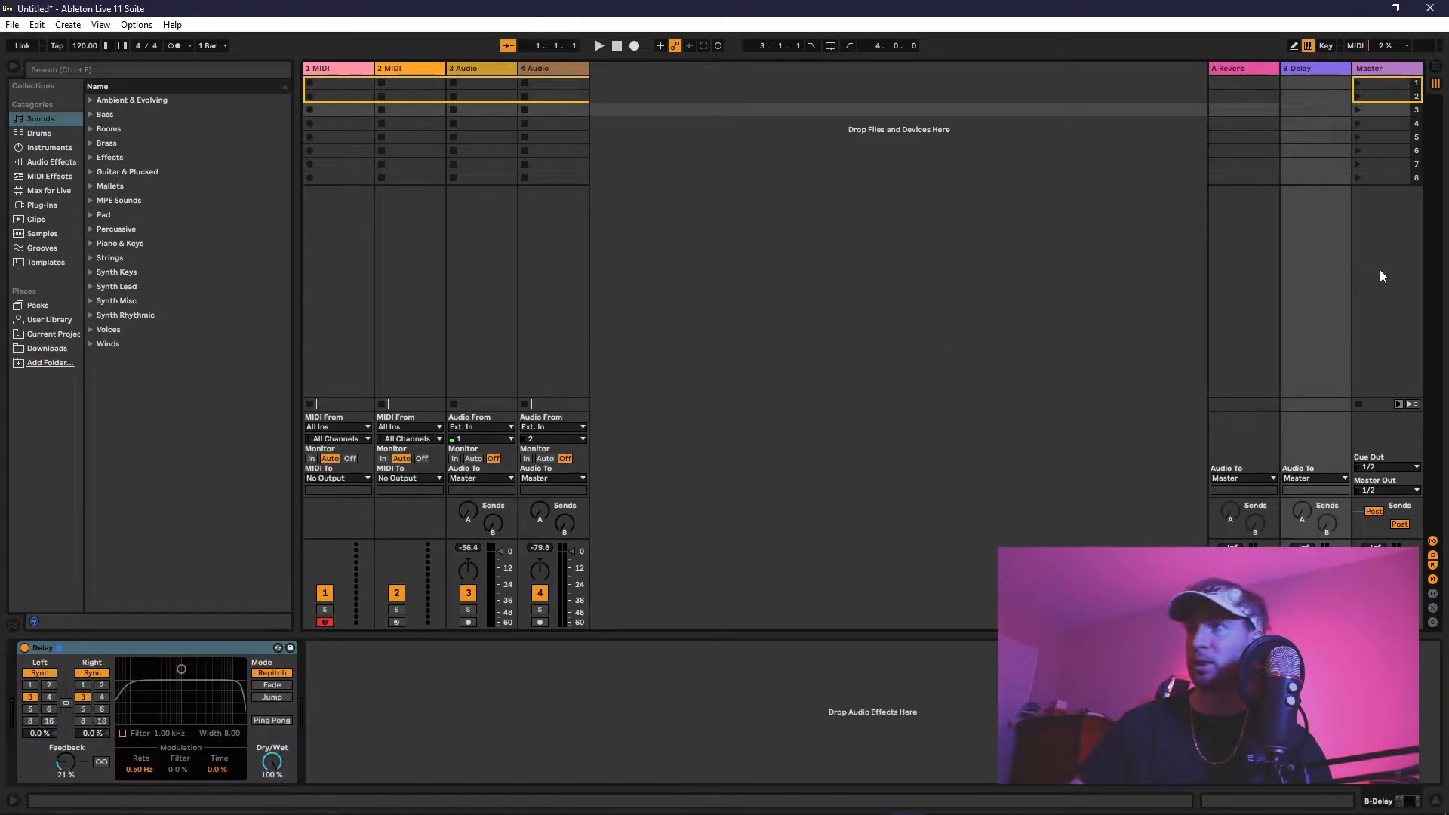
pyautogui.click(1383, 276)
pyautogui.click(347, 267)
pyautogui.click(424, 278)
pyautogui.click(494, 278)
pyautogui.click(578, 275)
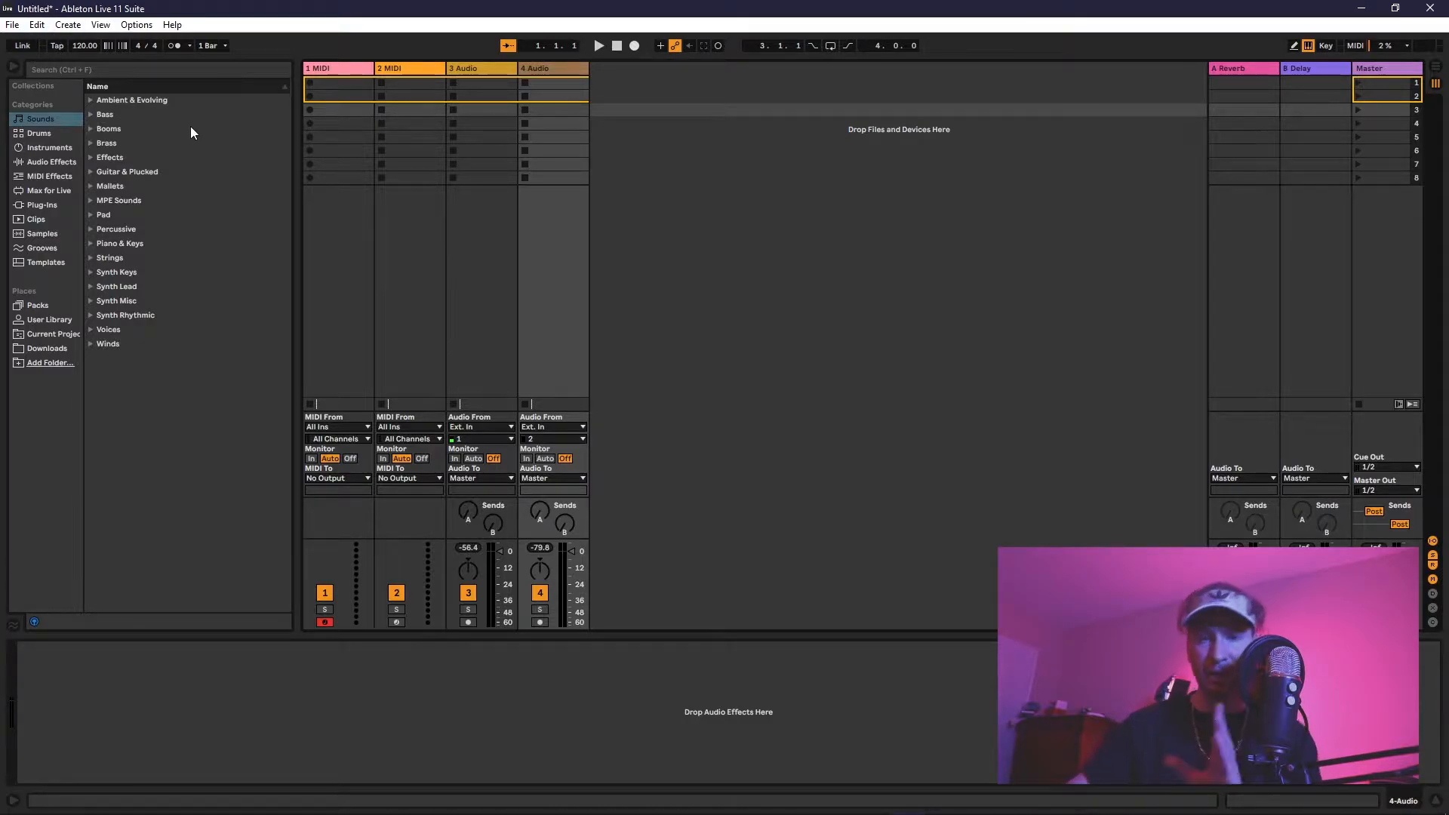
# Create a new Live Set without saving the changes to the current untitled one
pyautogui.click(12, 24)
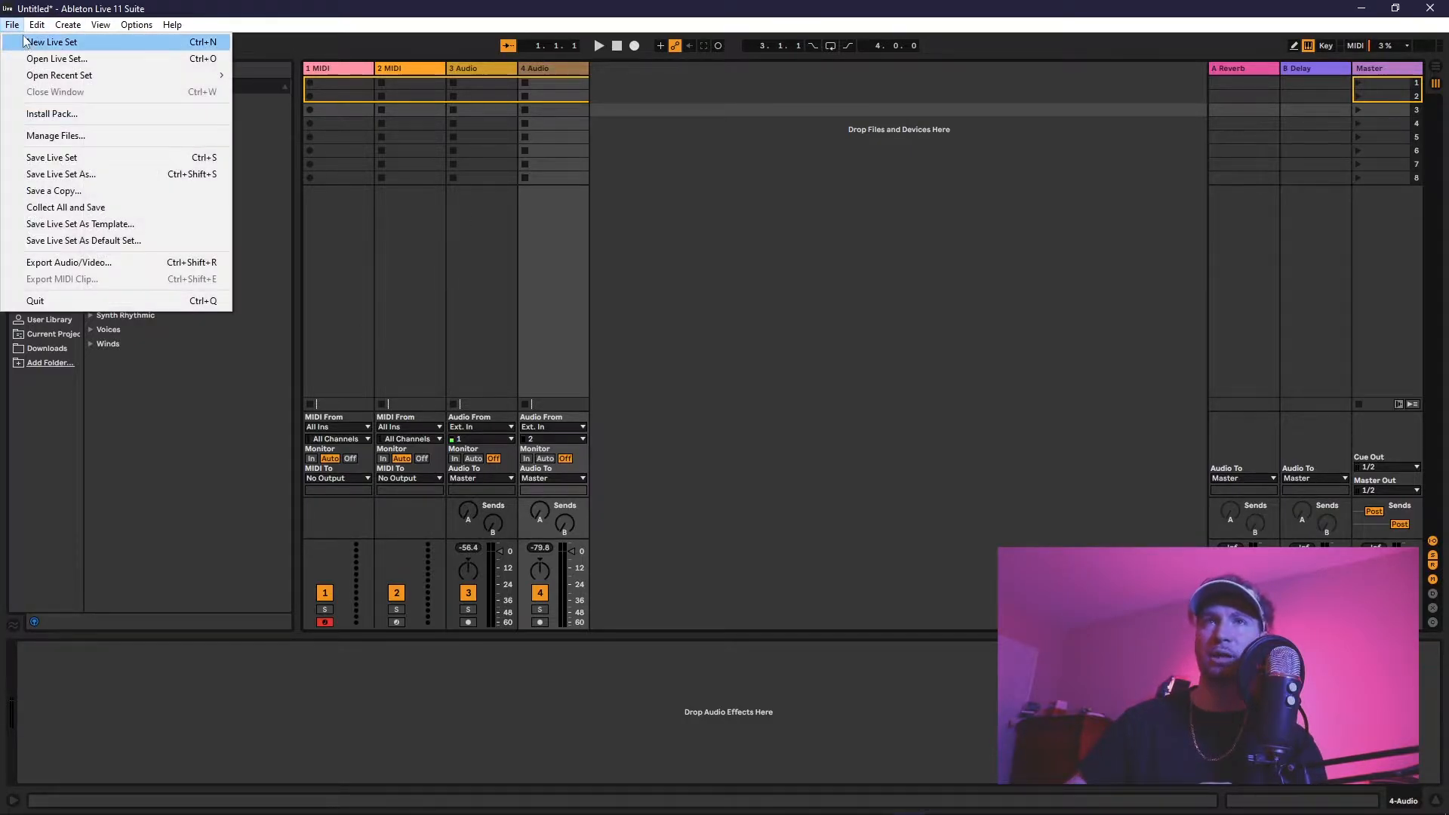
pyautogui.click(28, 43)
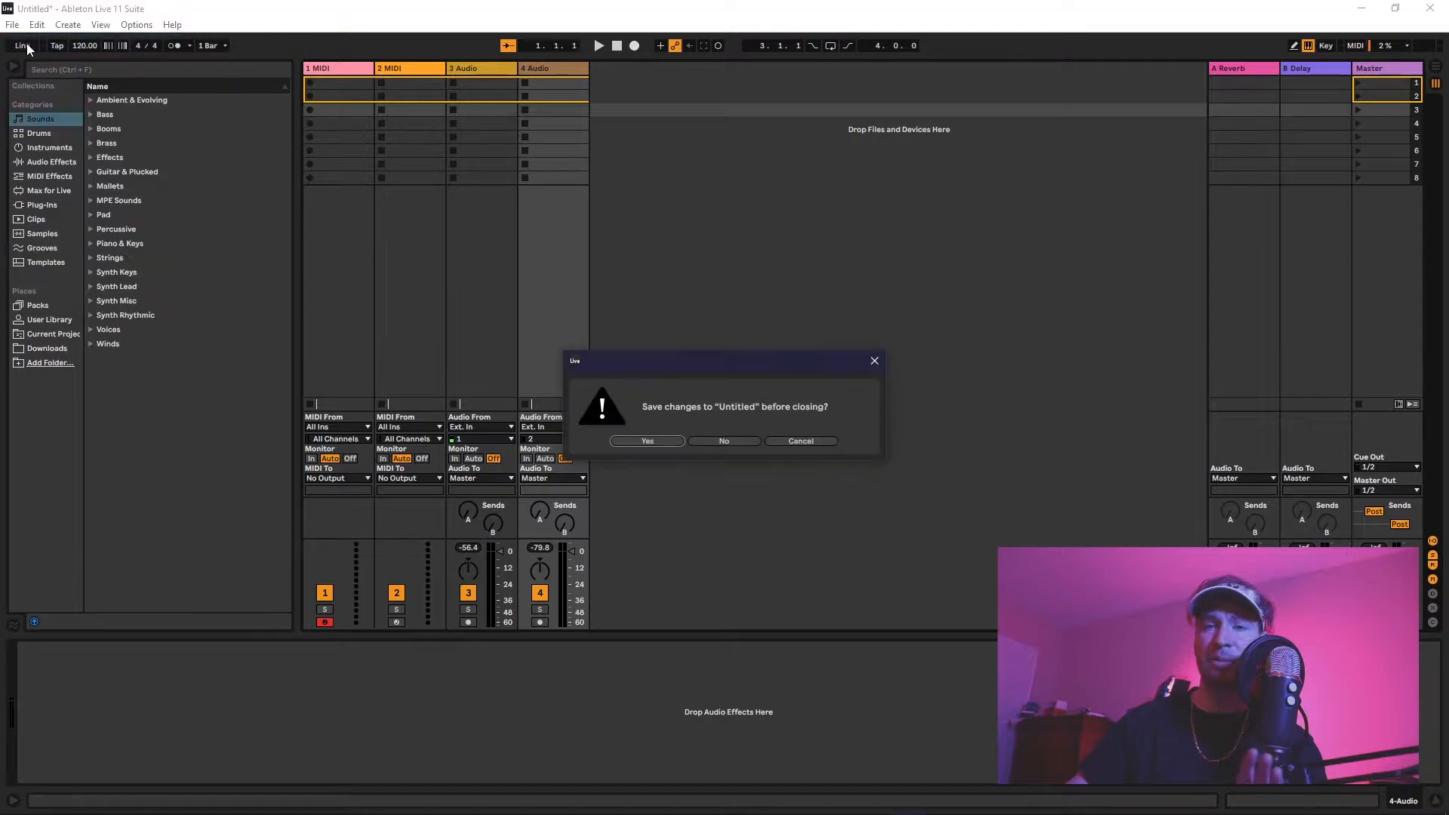
pyautogui.click(725, 441)
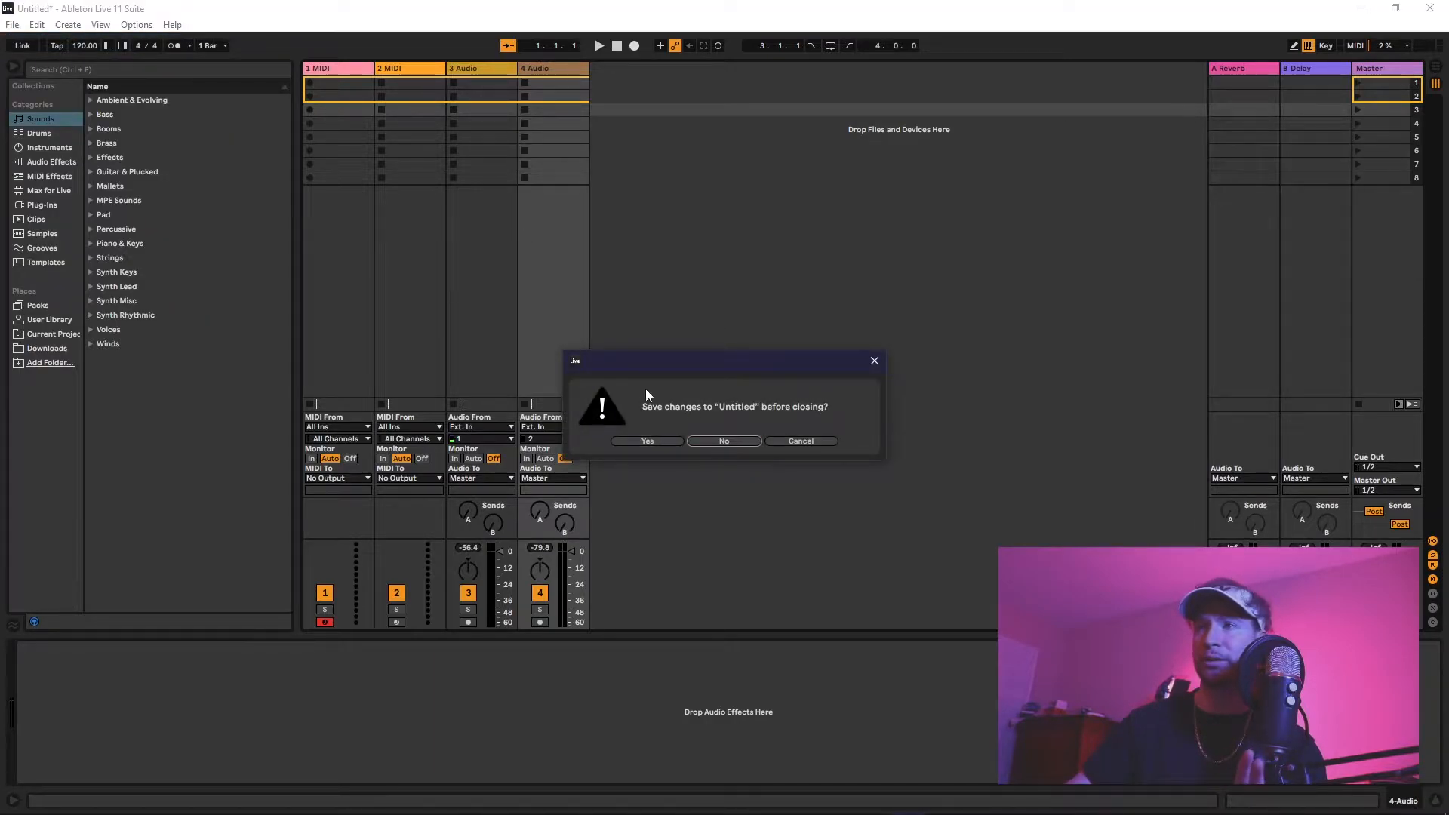
pyautogui.click(659, 443)
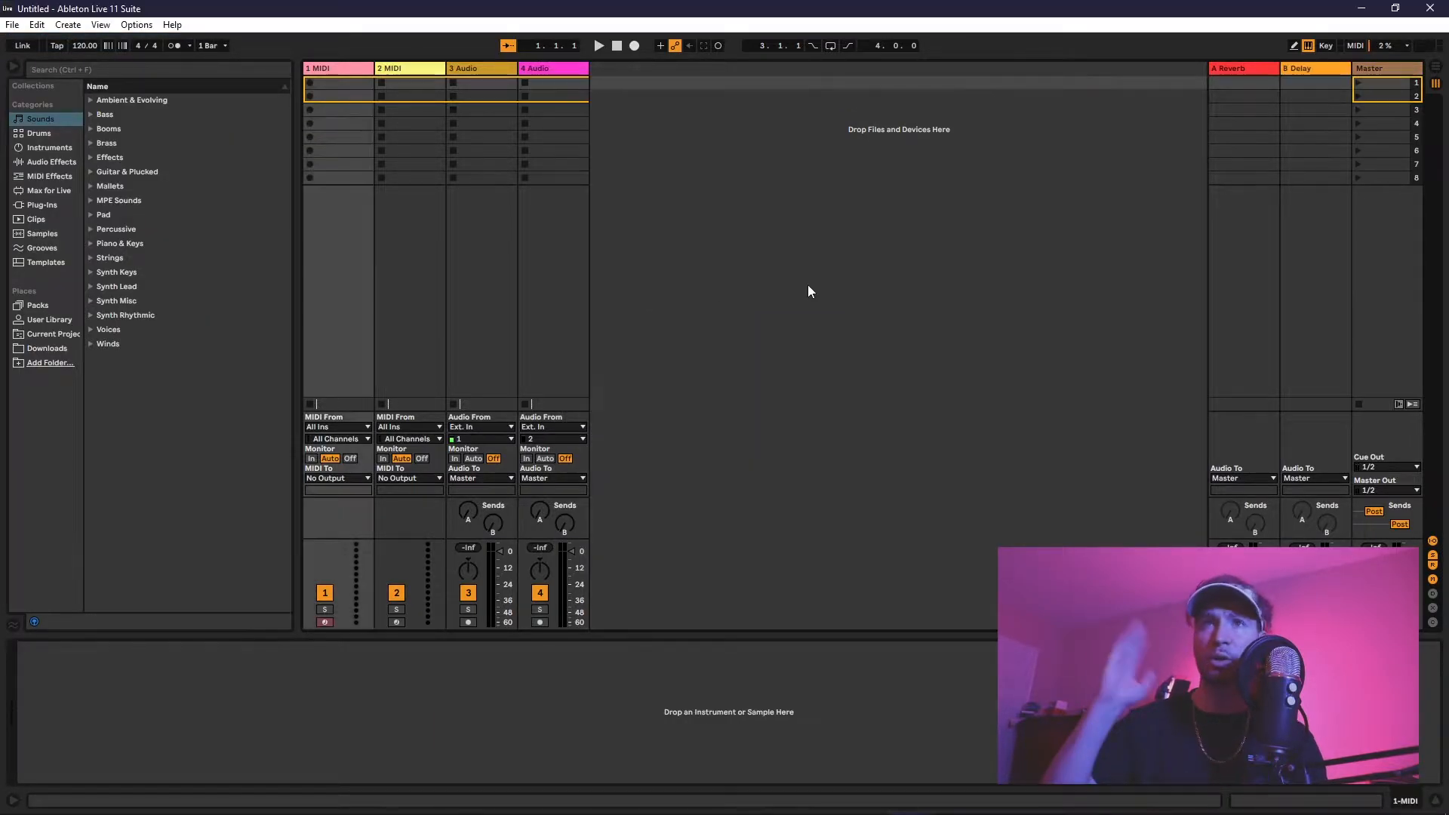
# View the list of recently opened sets and close it without opening any
pyautogui.click(13, 25)
pyautogui.moveTo(34, 26)
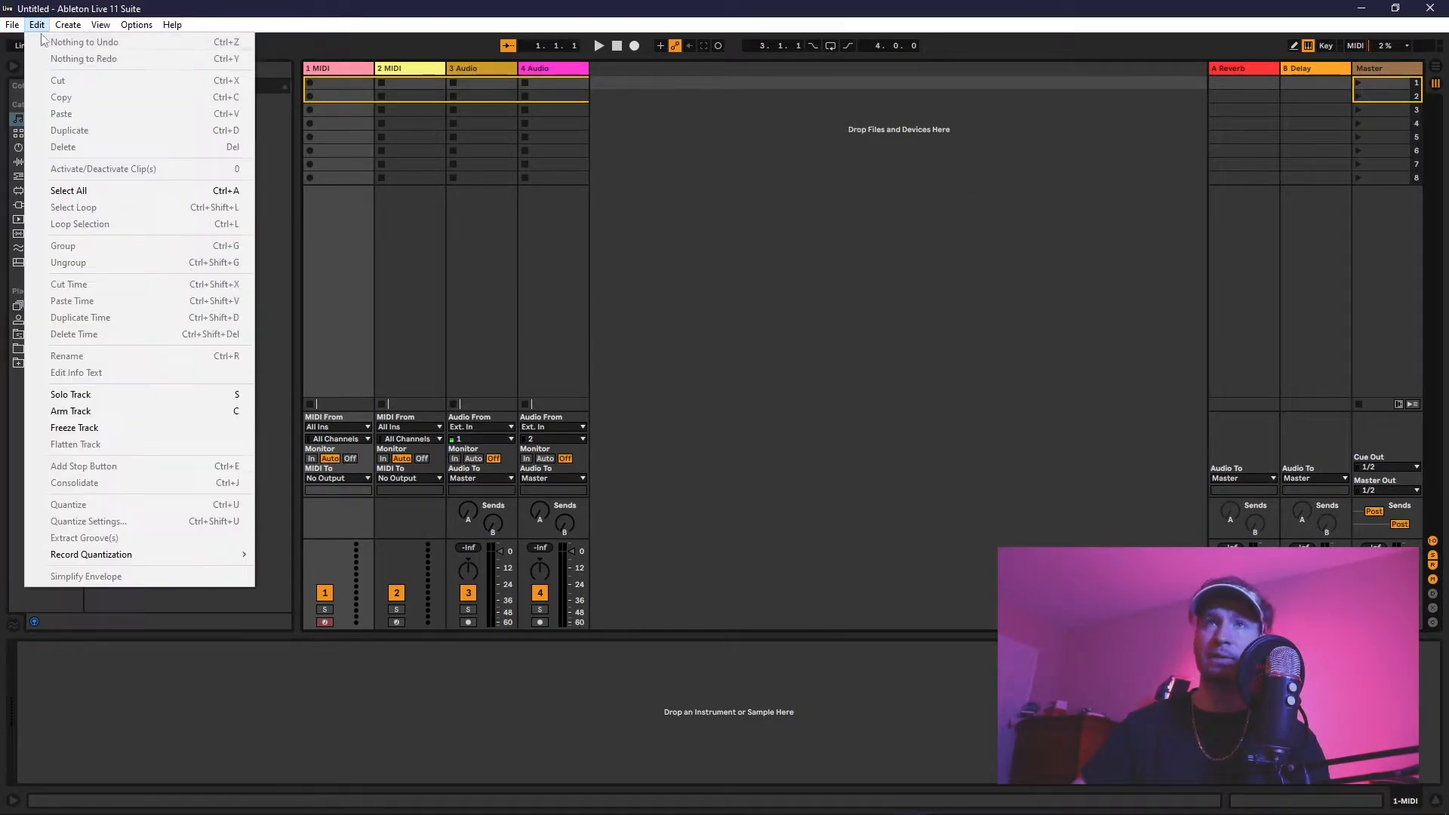
pyautogui.moveTo(59, 75)
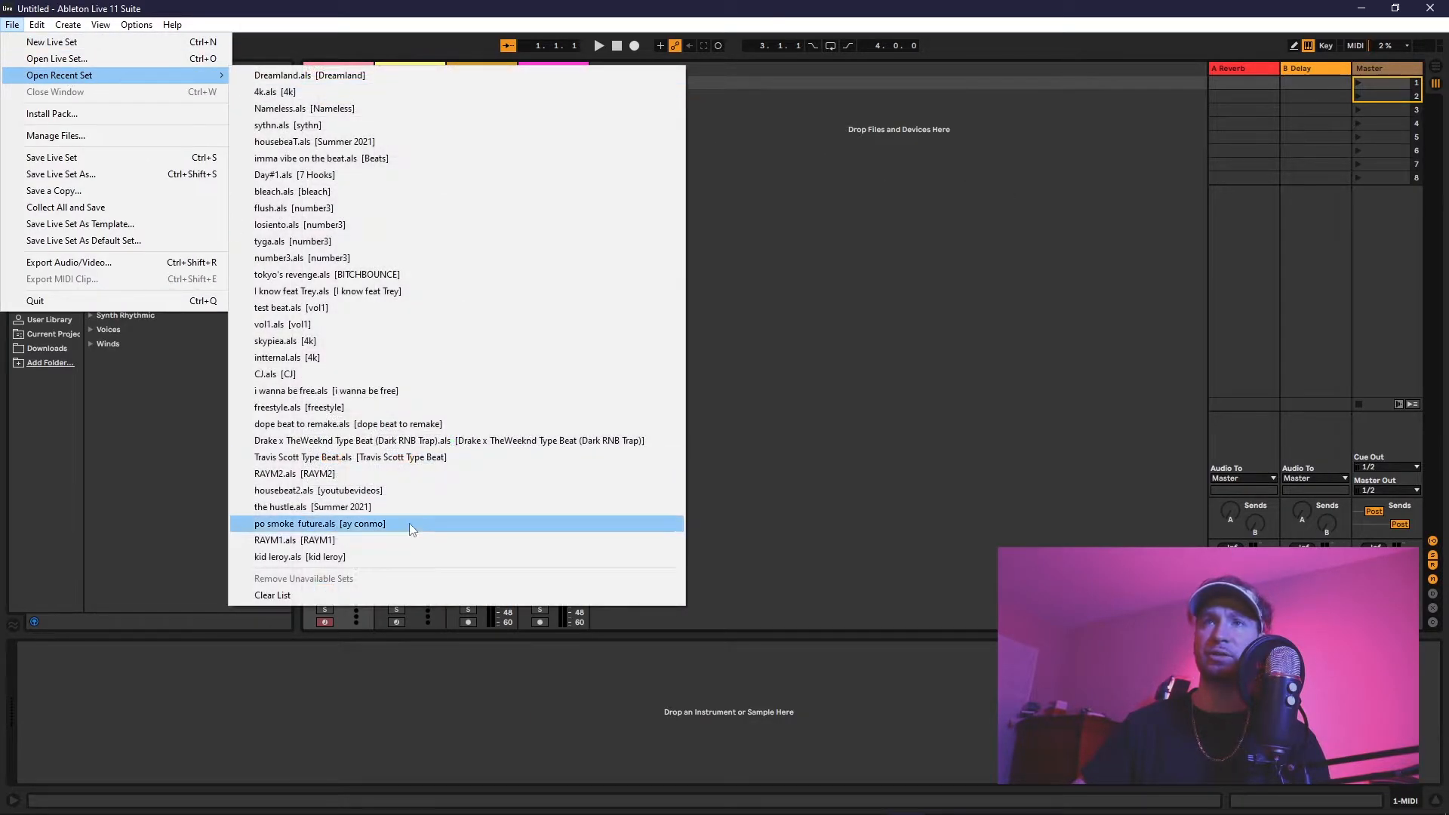
pyautogui.click(110, 534)
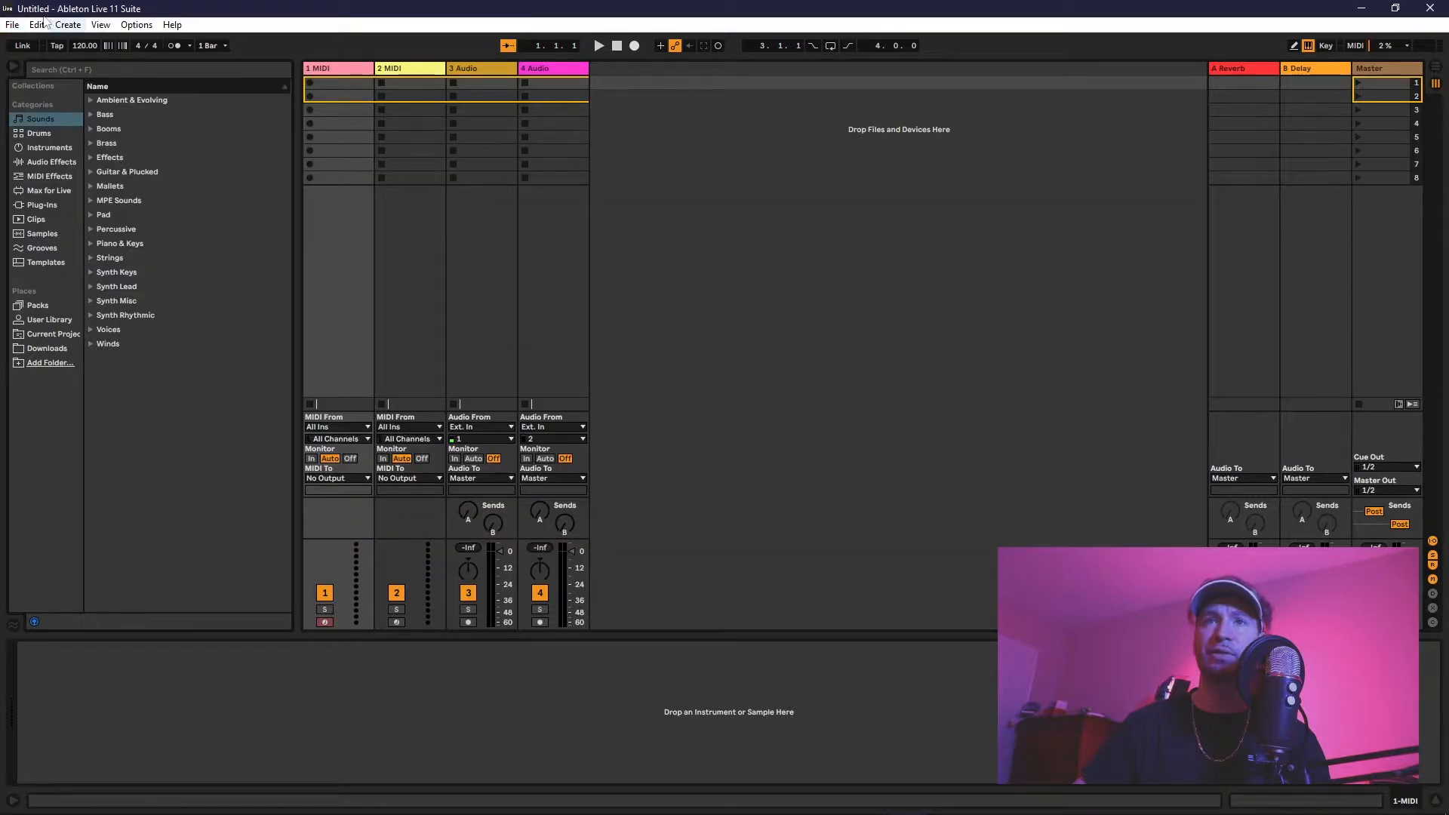
# Open the preferences and examine the audio driver type and device choices, plus the recording and plug-in settings
pyautogui.click(137, 24)
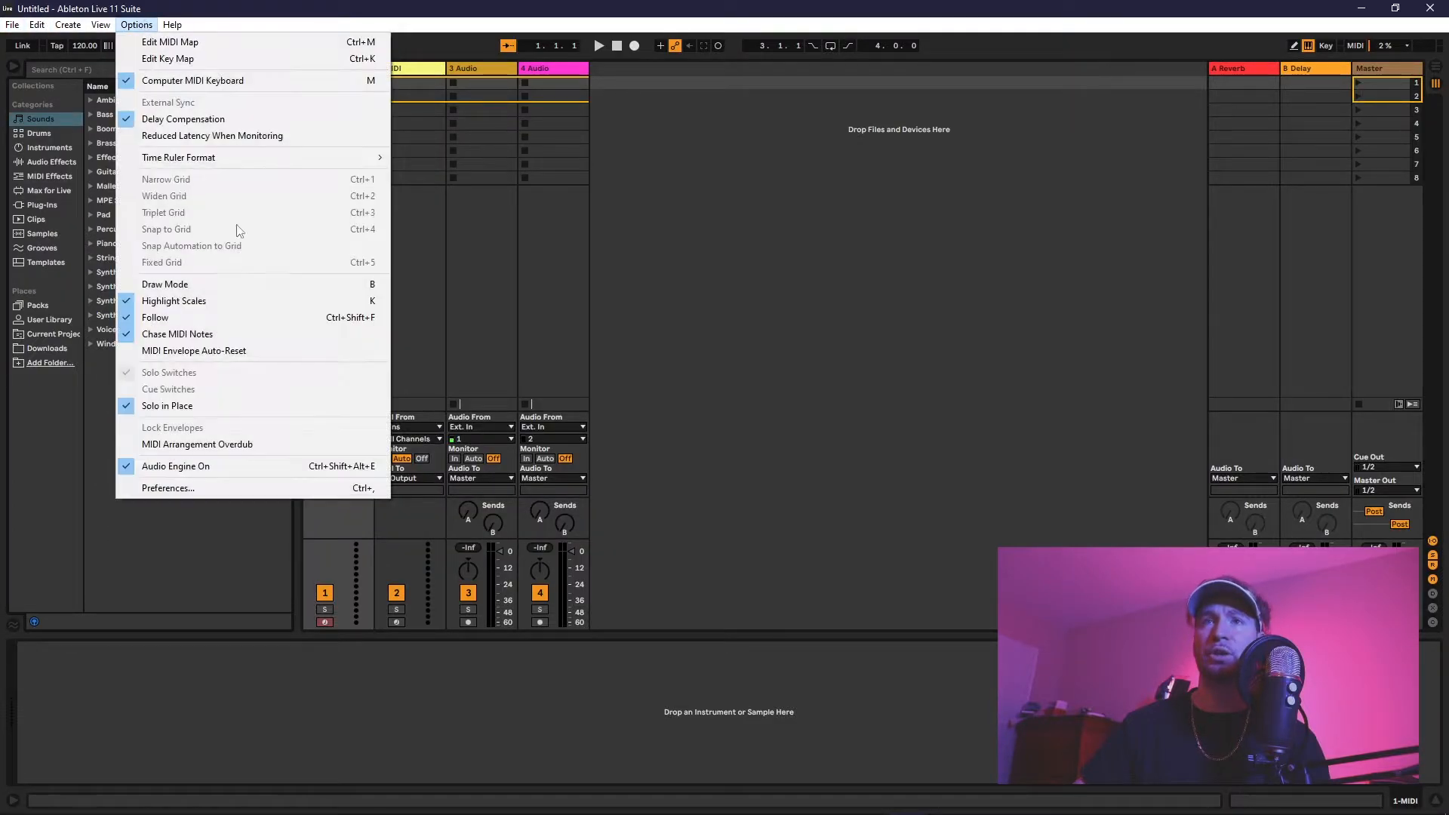
pyautogui.click(210, 489)
pyautogui.click(566, 242)
pyautogui.click(563, 224)
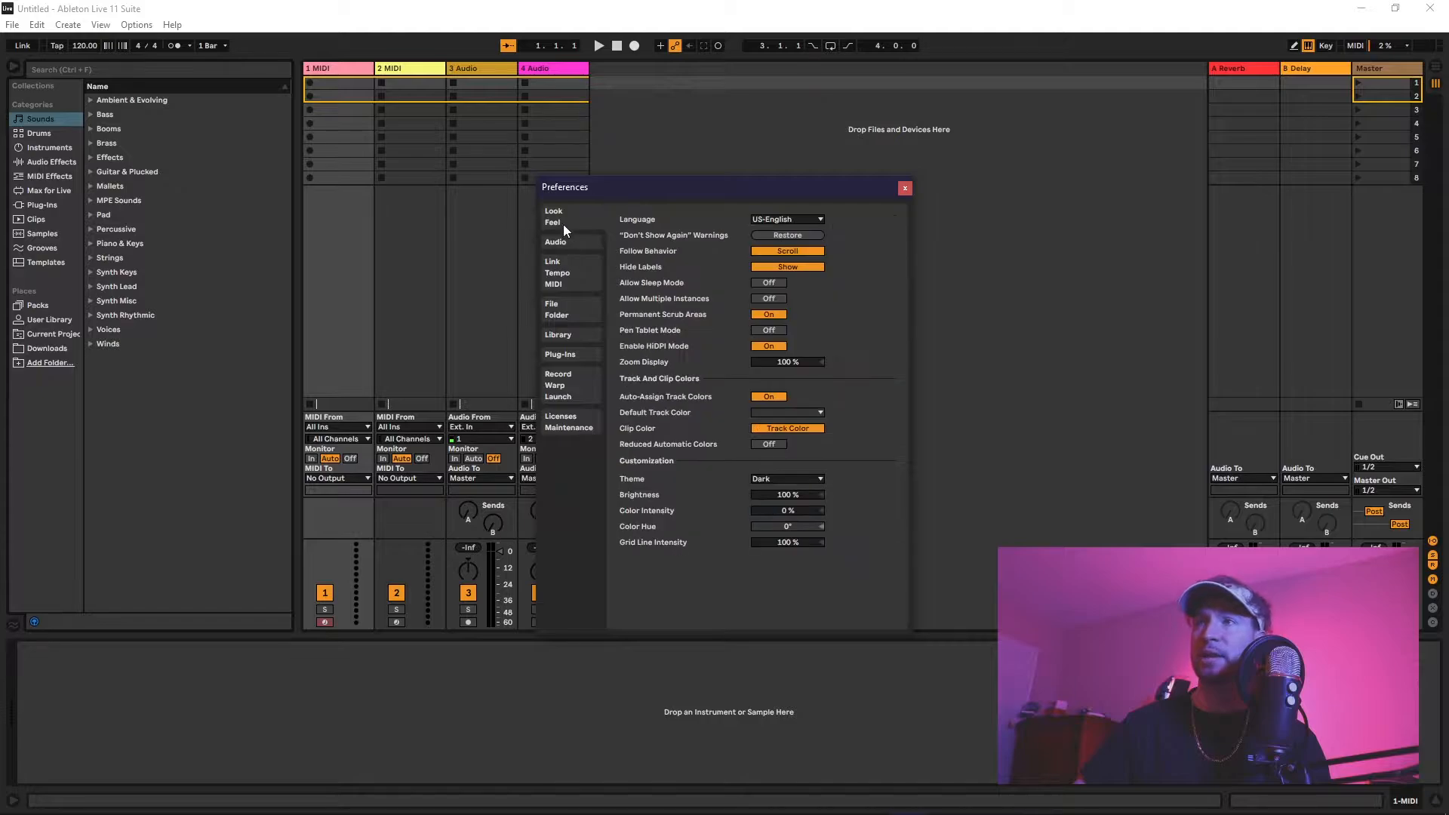
pyautogui.click(558, 243)
pyautogui.click(778, 231)
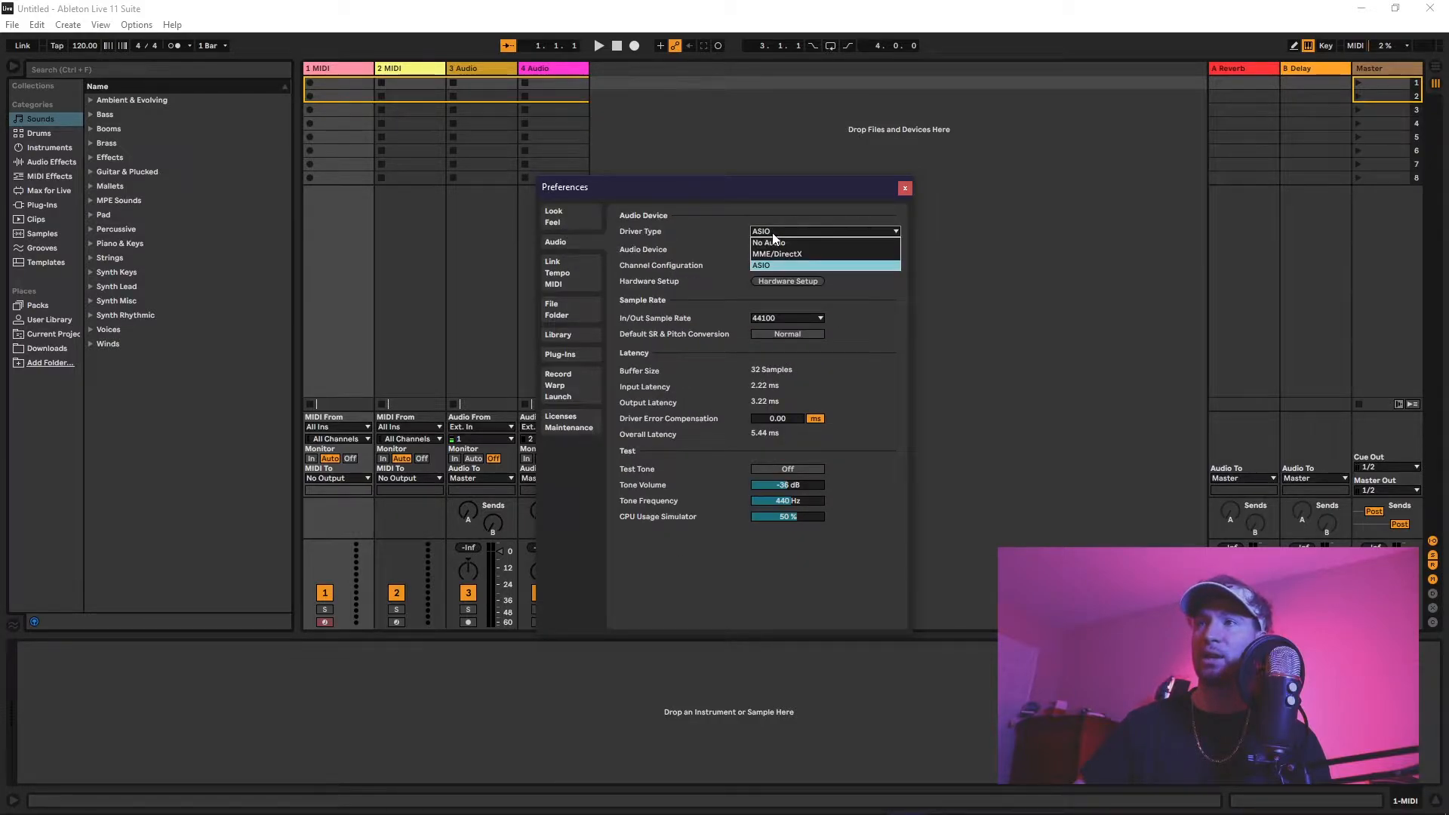
pyautogui.click(773, 234)
pyautogui.click(785, 249)
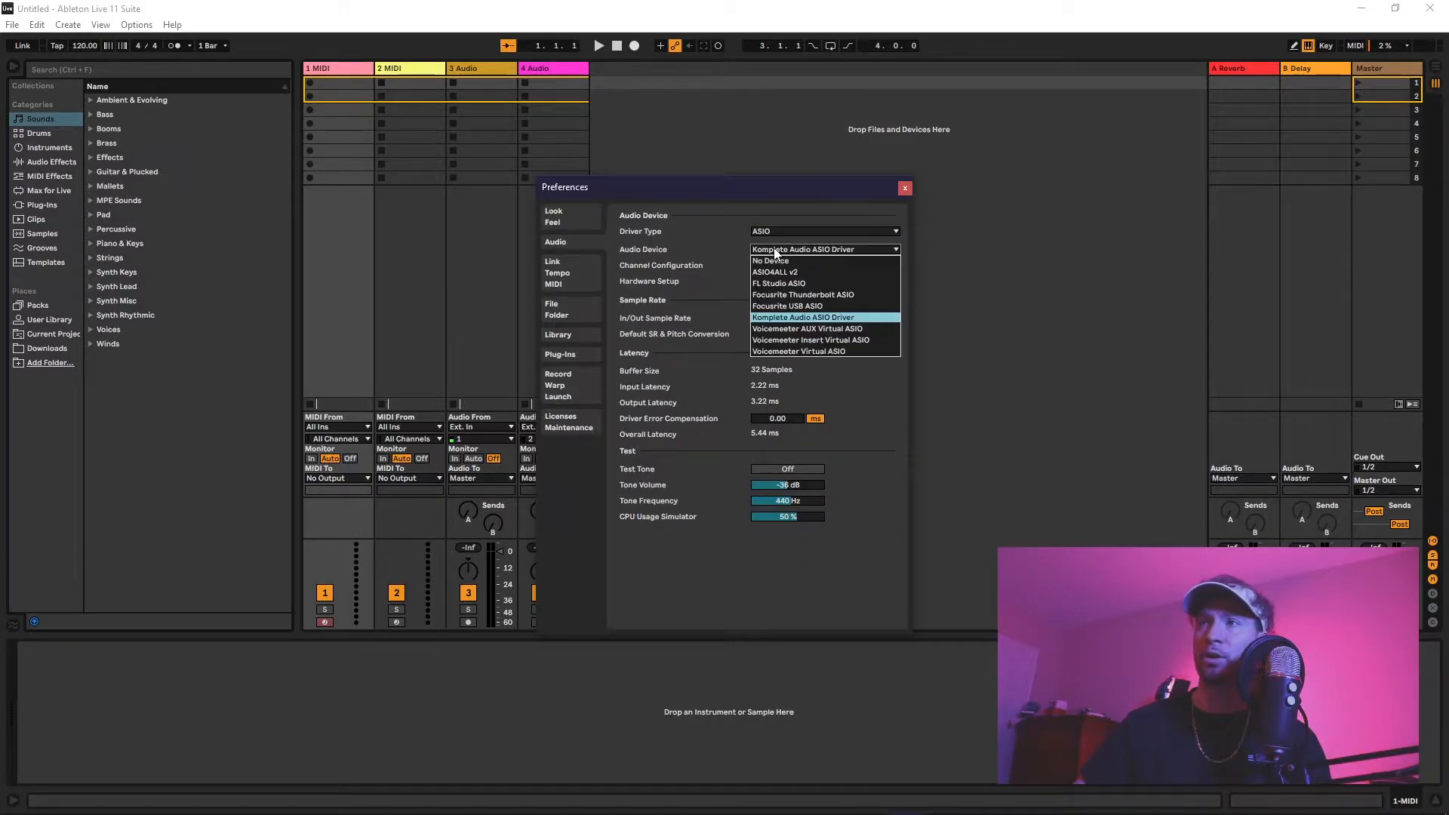
pyautogui.click(782, 252)
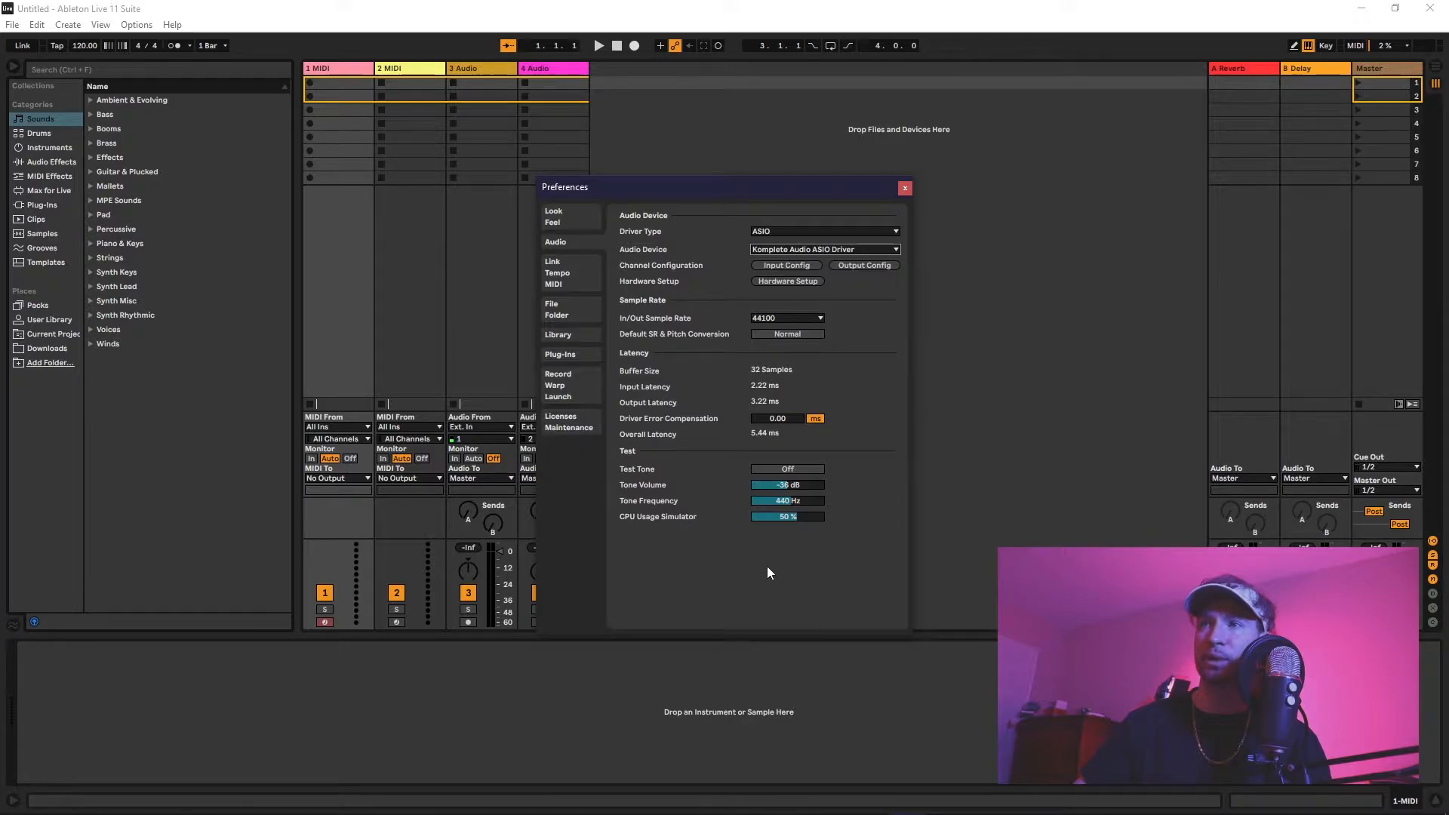
pyautogui.click(581, 378)
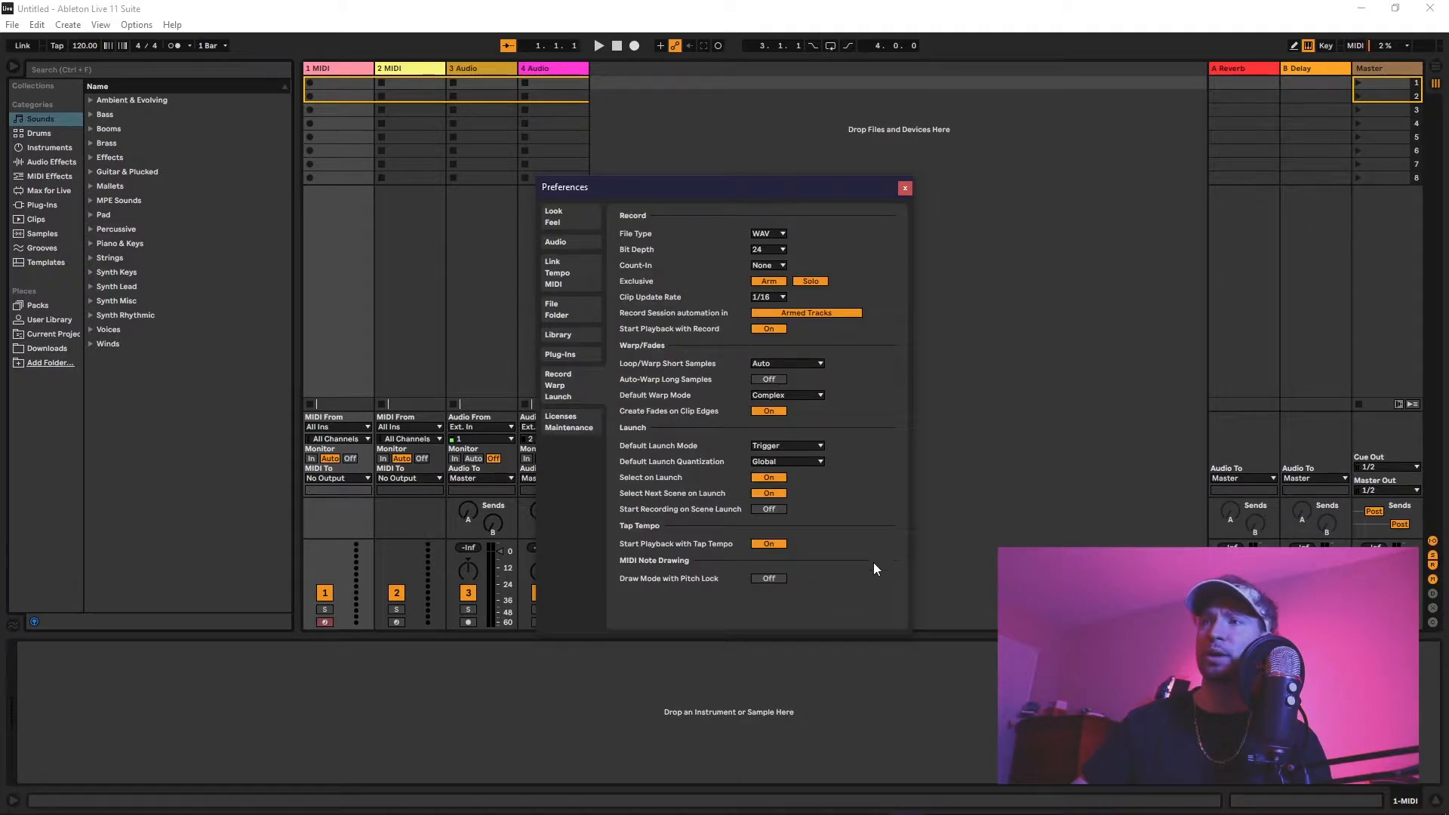
pyautogui.click(562, 354)
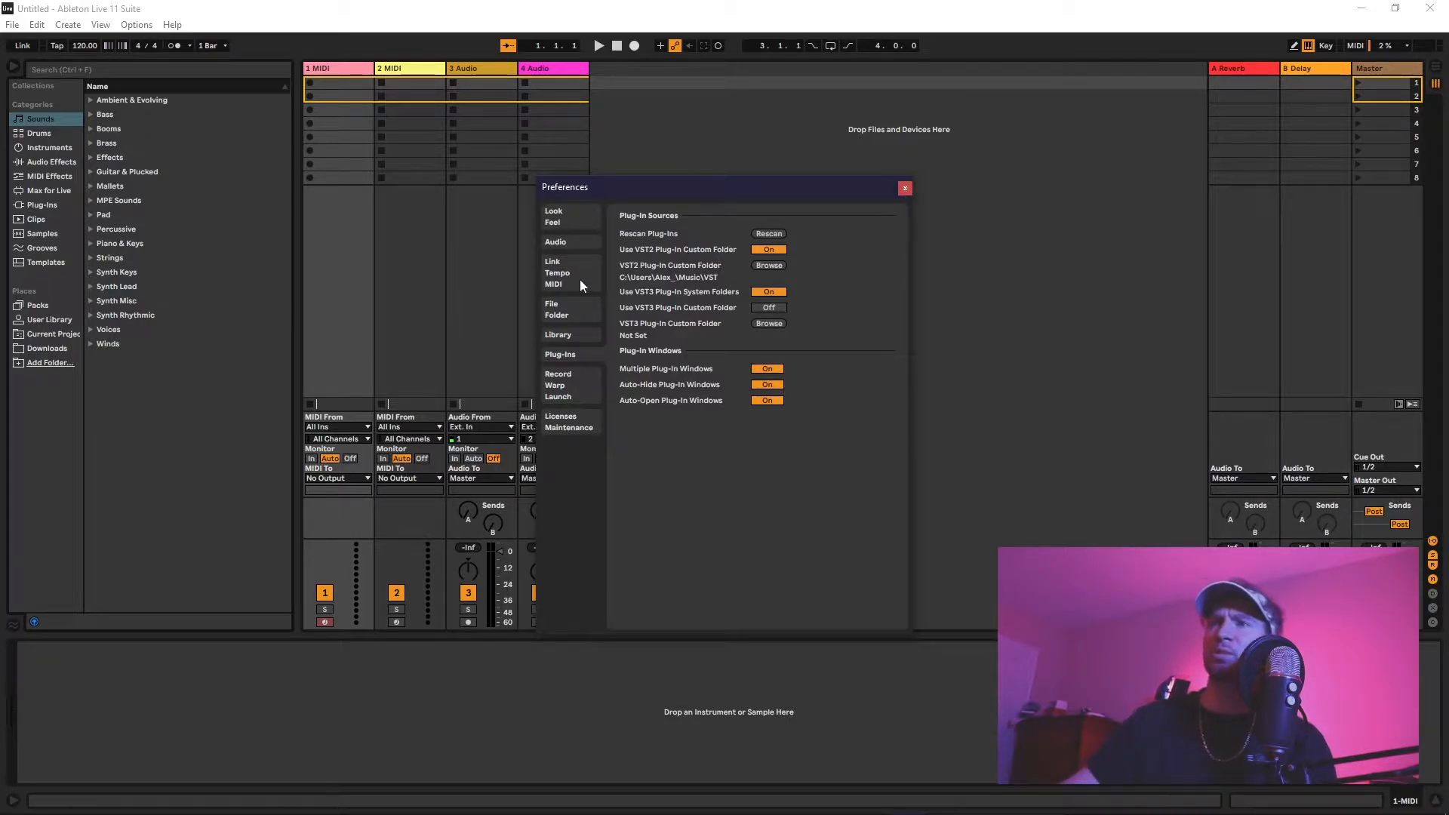
# Preview the Mid Light and Light interface themes, restore the Dark theme, and close the preferences
pyautogui.click(554, 217)
pyautogui.click(786, 479)
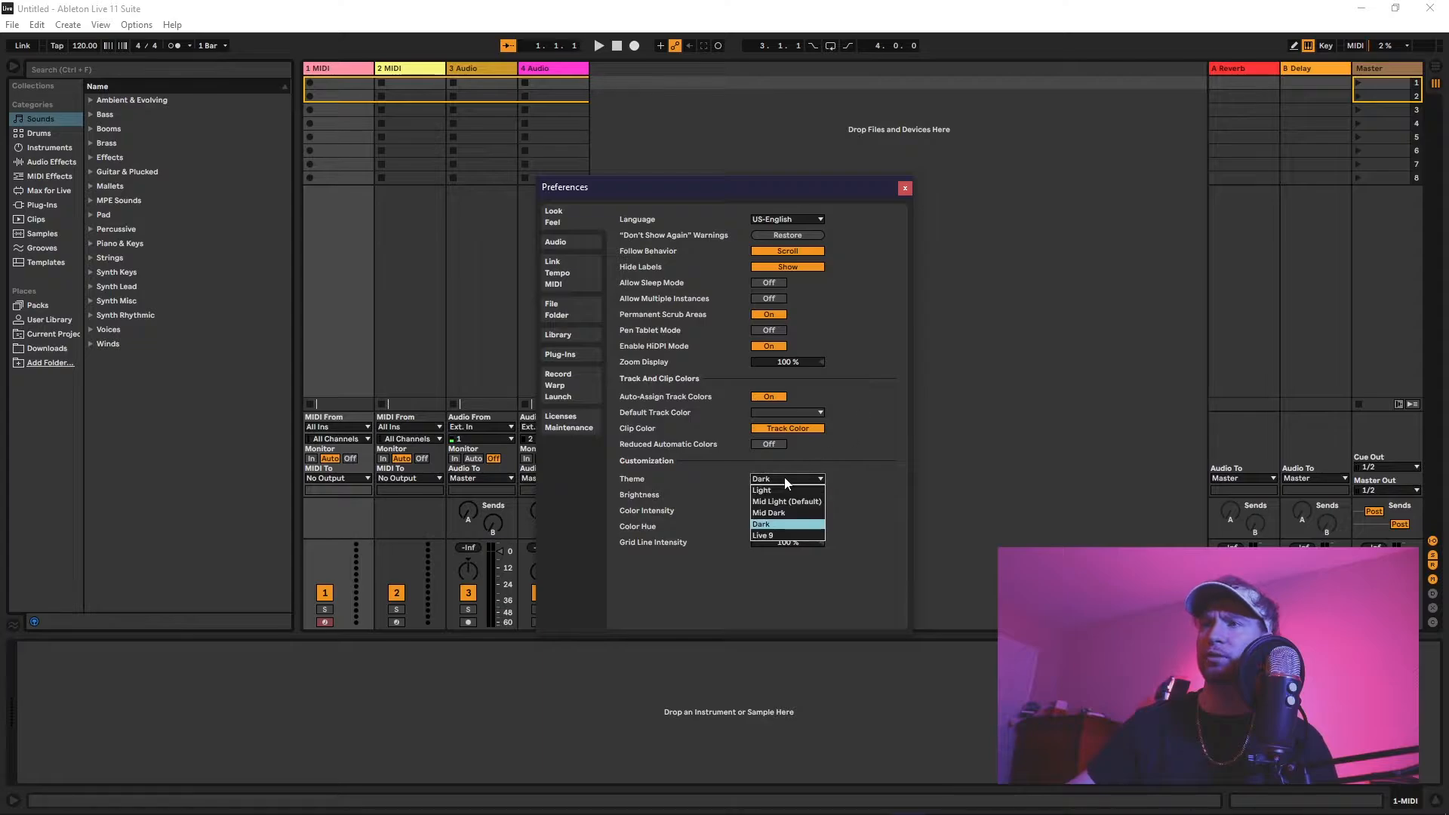
pyautogui.click(789, 501)
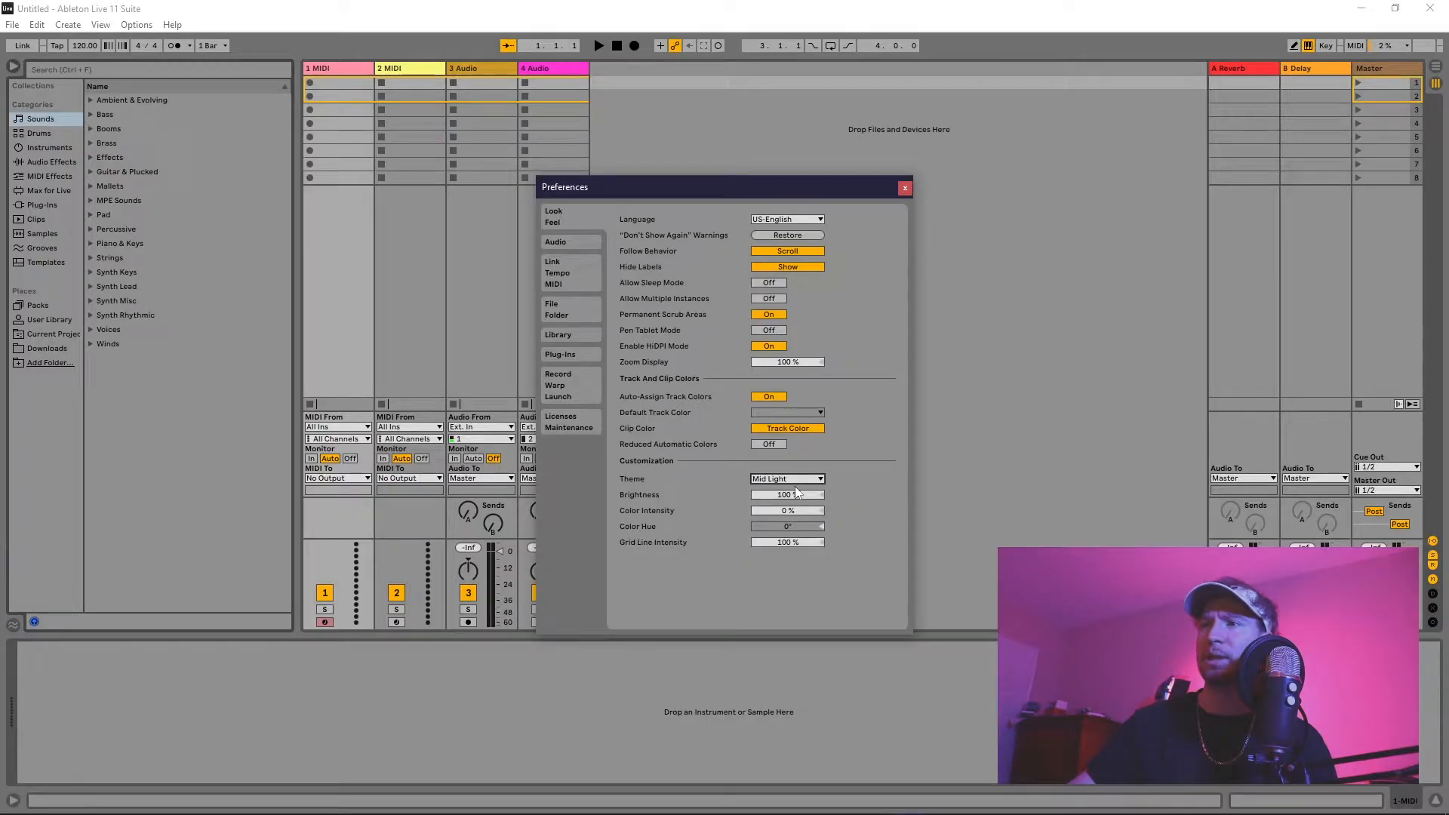
pyautogui.click(767, 480)
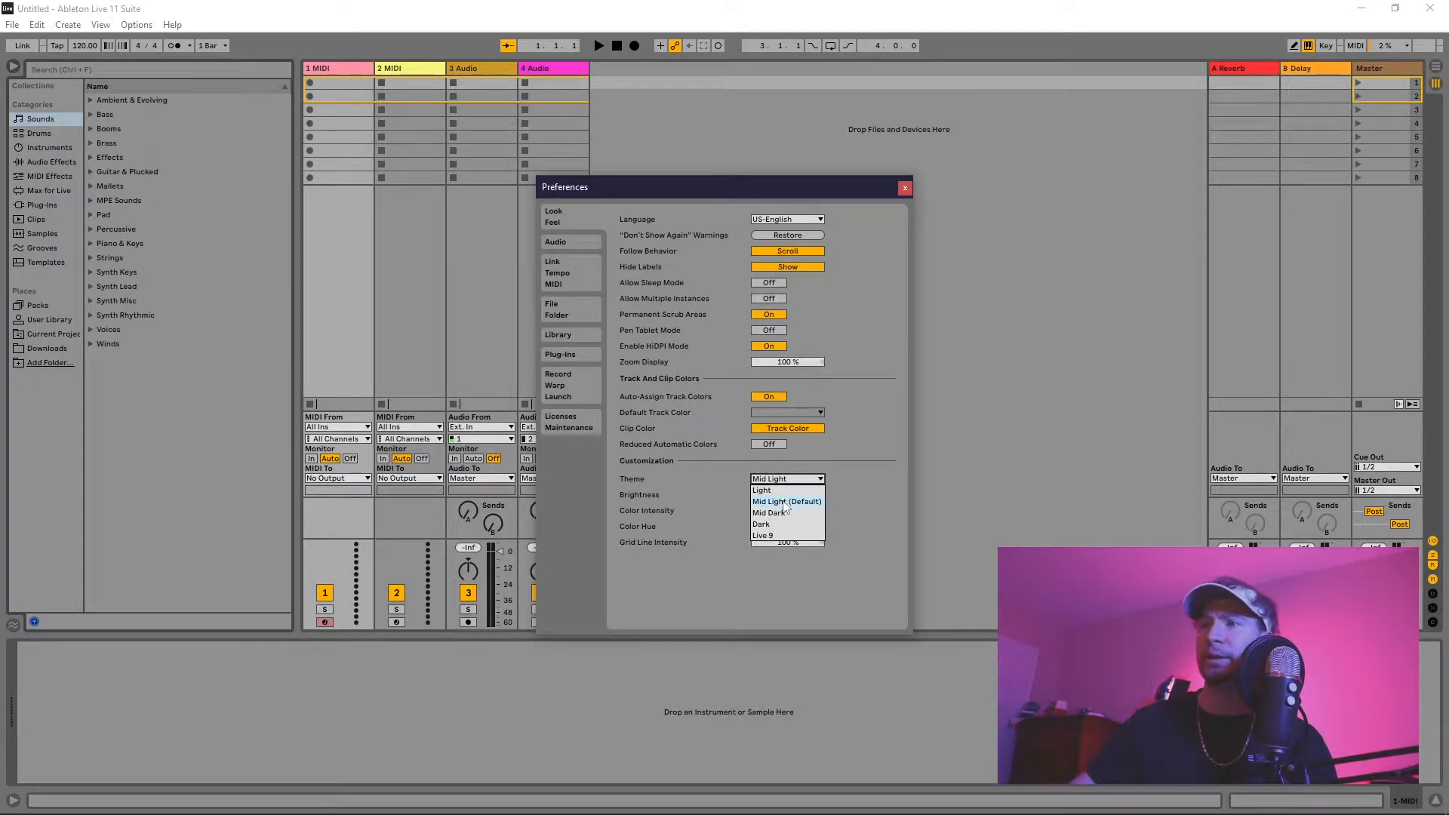
pyautogui.click(784, 505)
pyautogui.click(781, 480)
pyautogui.click(778, 489)
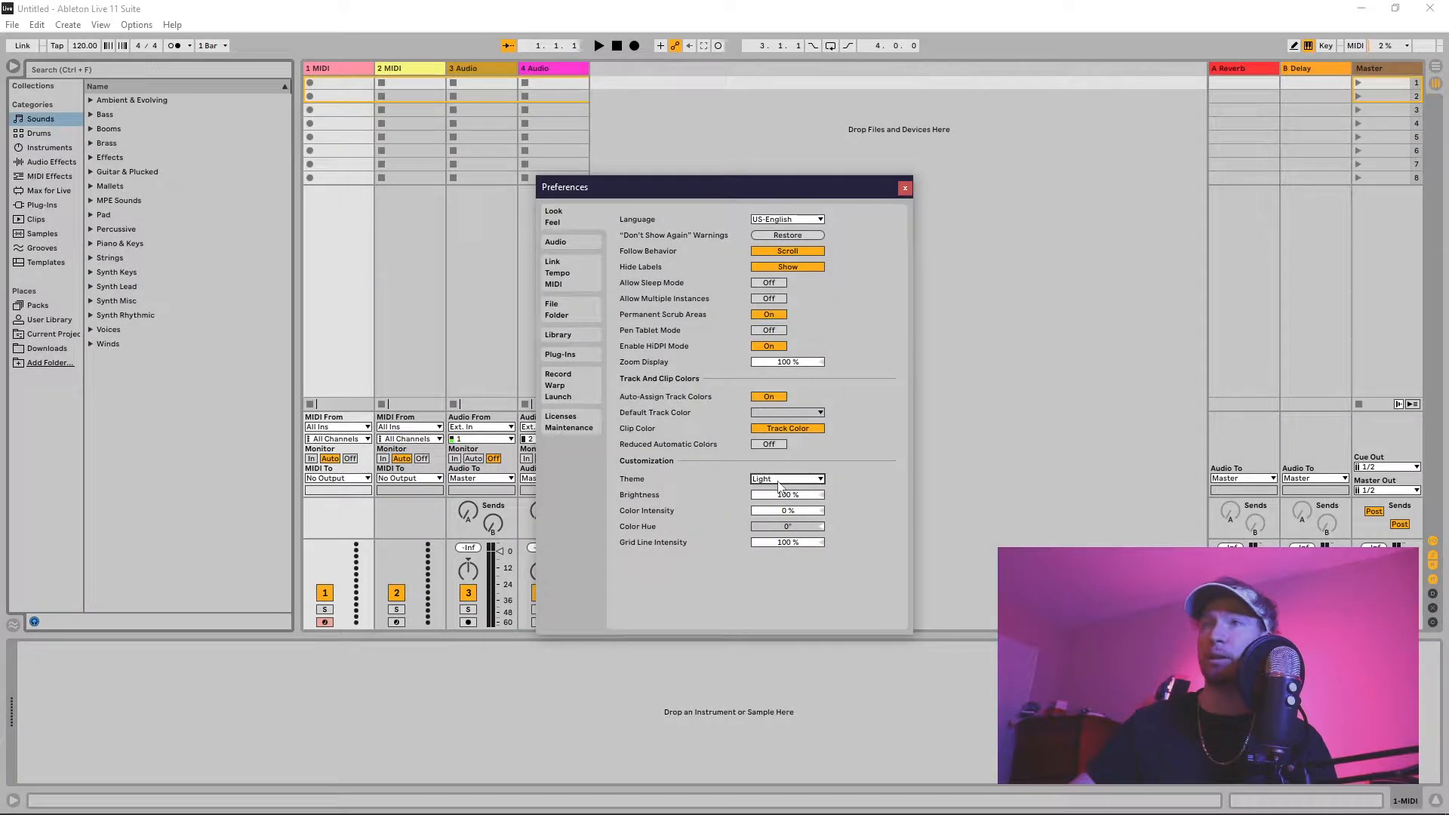
pyautogui.click(780, 485)
pyautogui.click(785, 489)
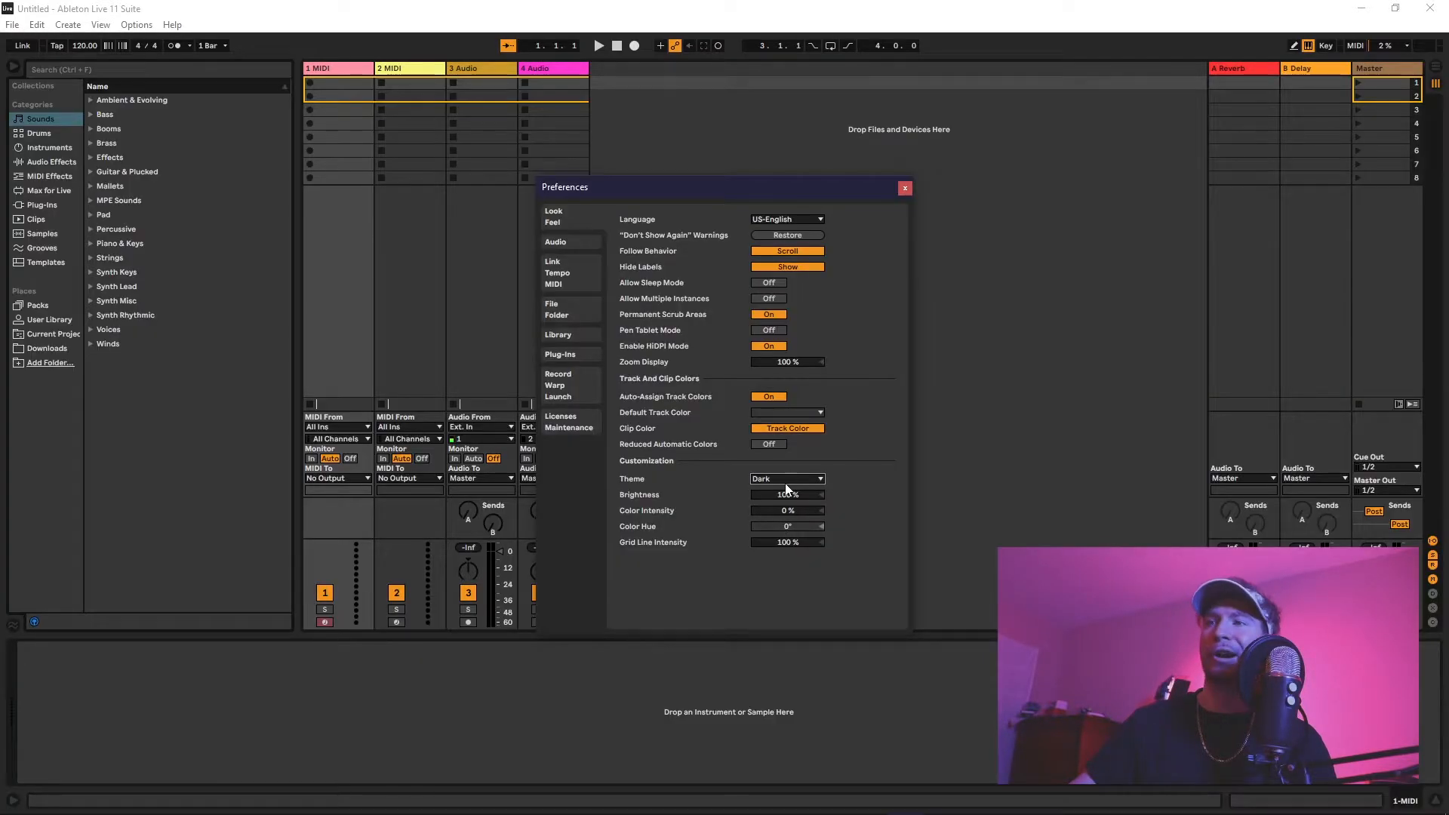
pyautogui.click(906, 188)
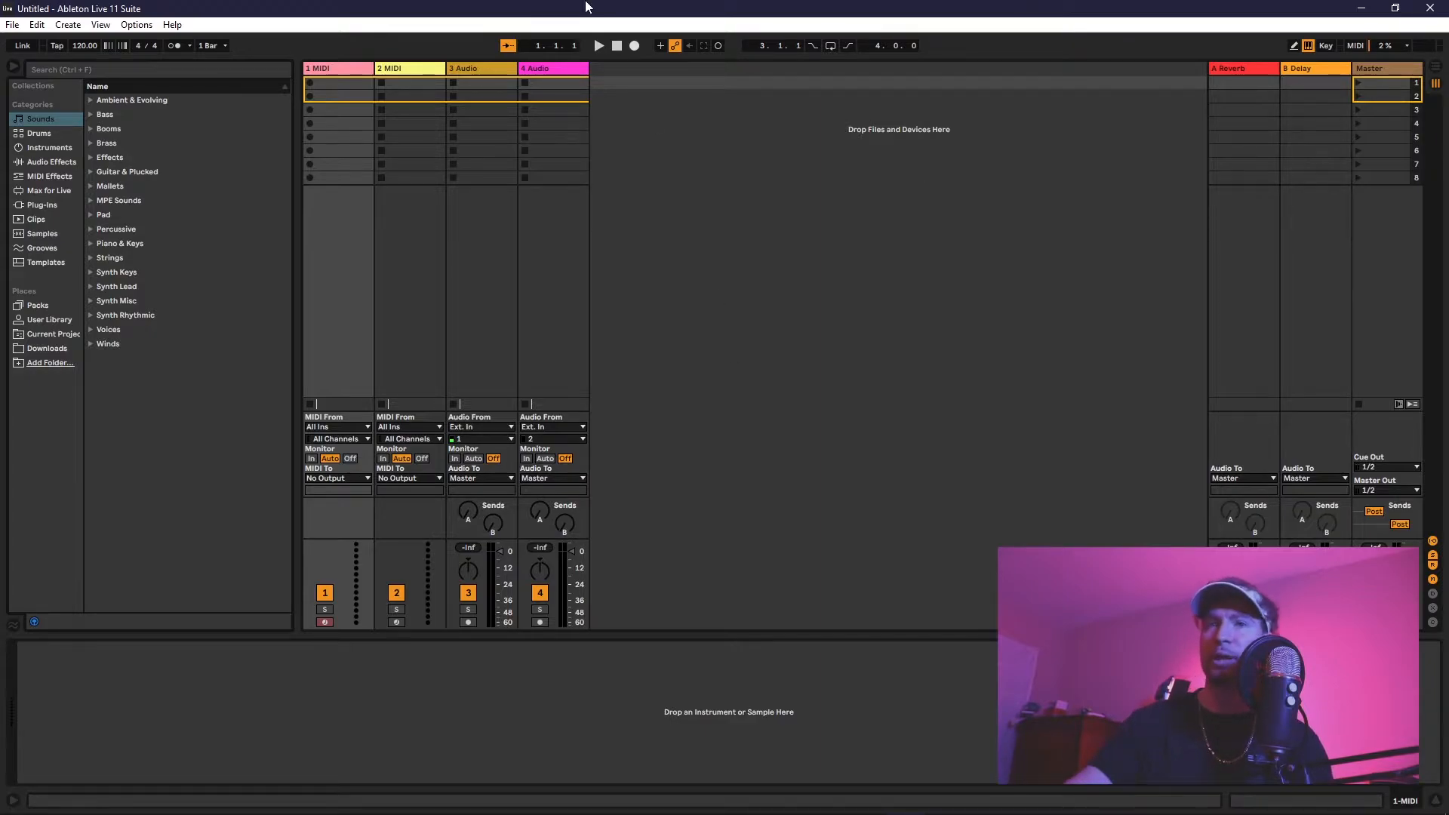
# Switch the window to full screen and tap in a song tempo of about 112 BPM
pyautogui.press('F11')
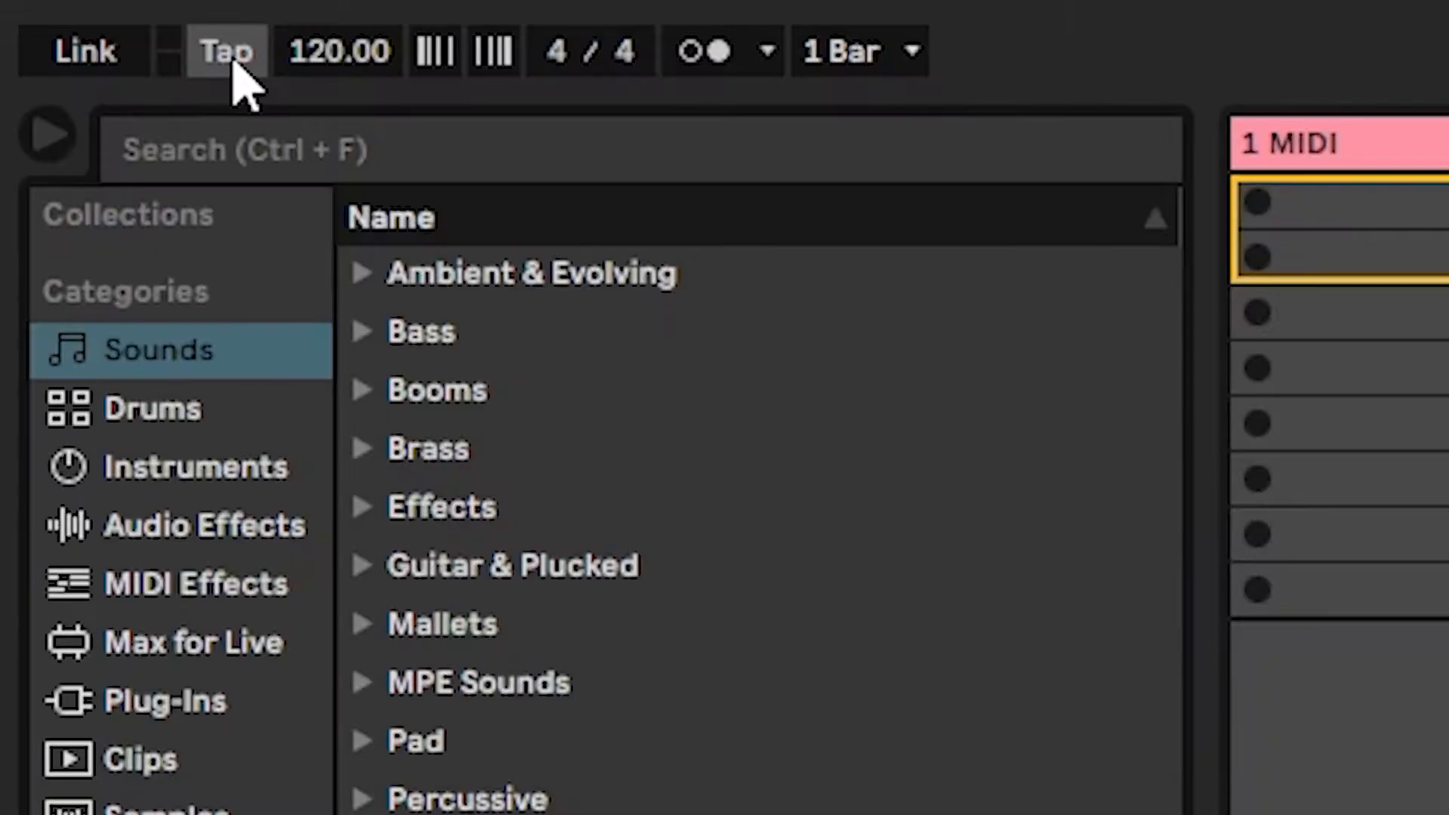
pyautogui.click(233, 60)
pyautogui.click(233, 60)
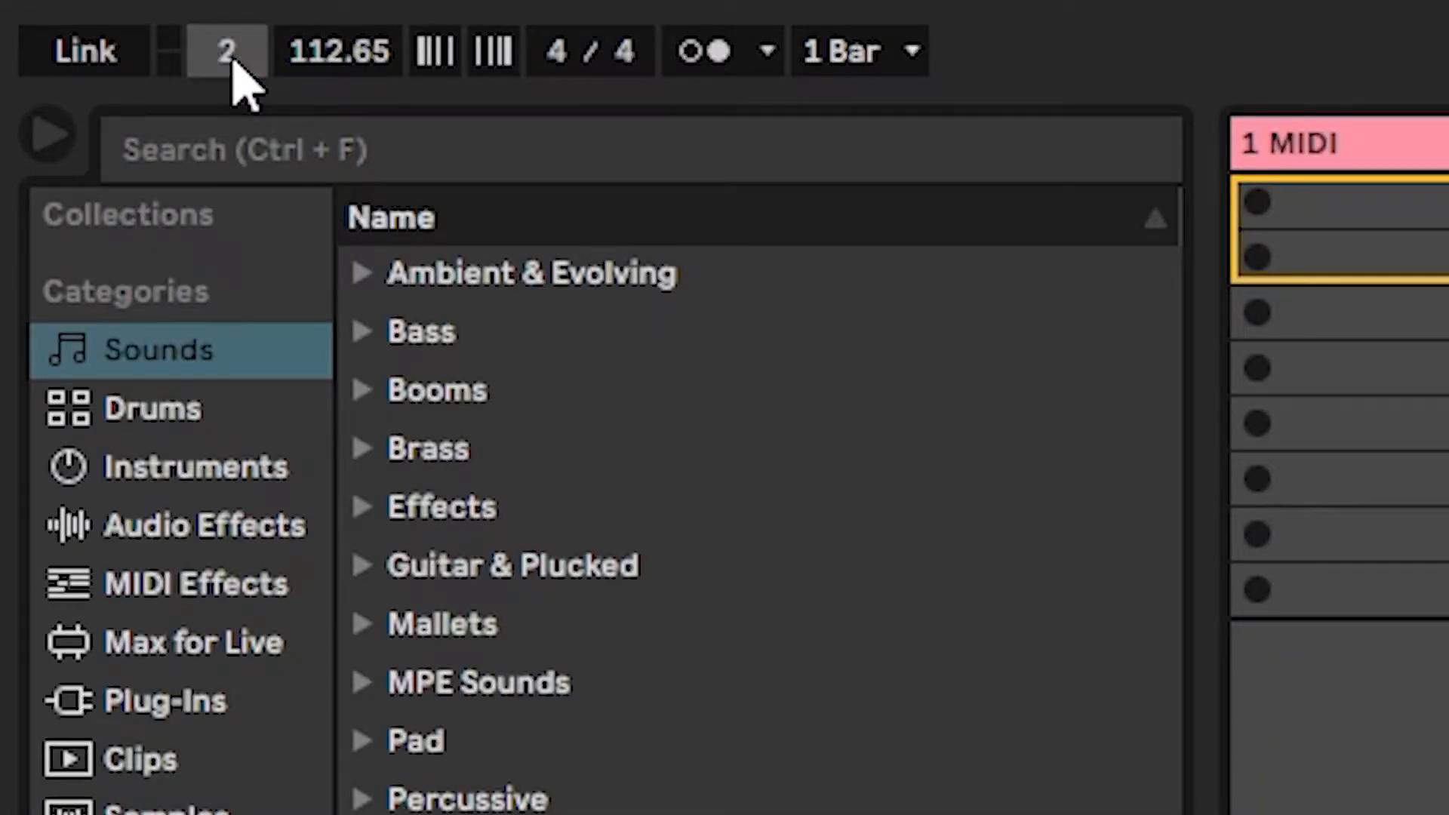
pyautogui.click(232, 60)
pyautogui.click(233, 60)
pyautogui.click(233, 60)
pyautogui.click(233, 60)
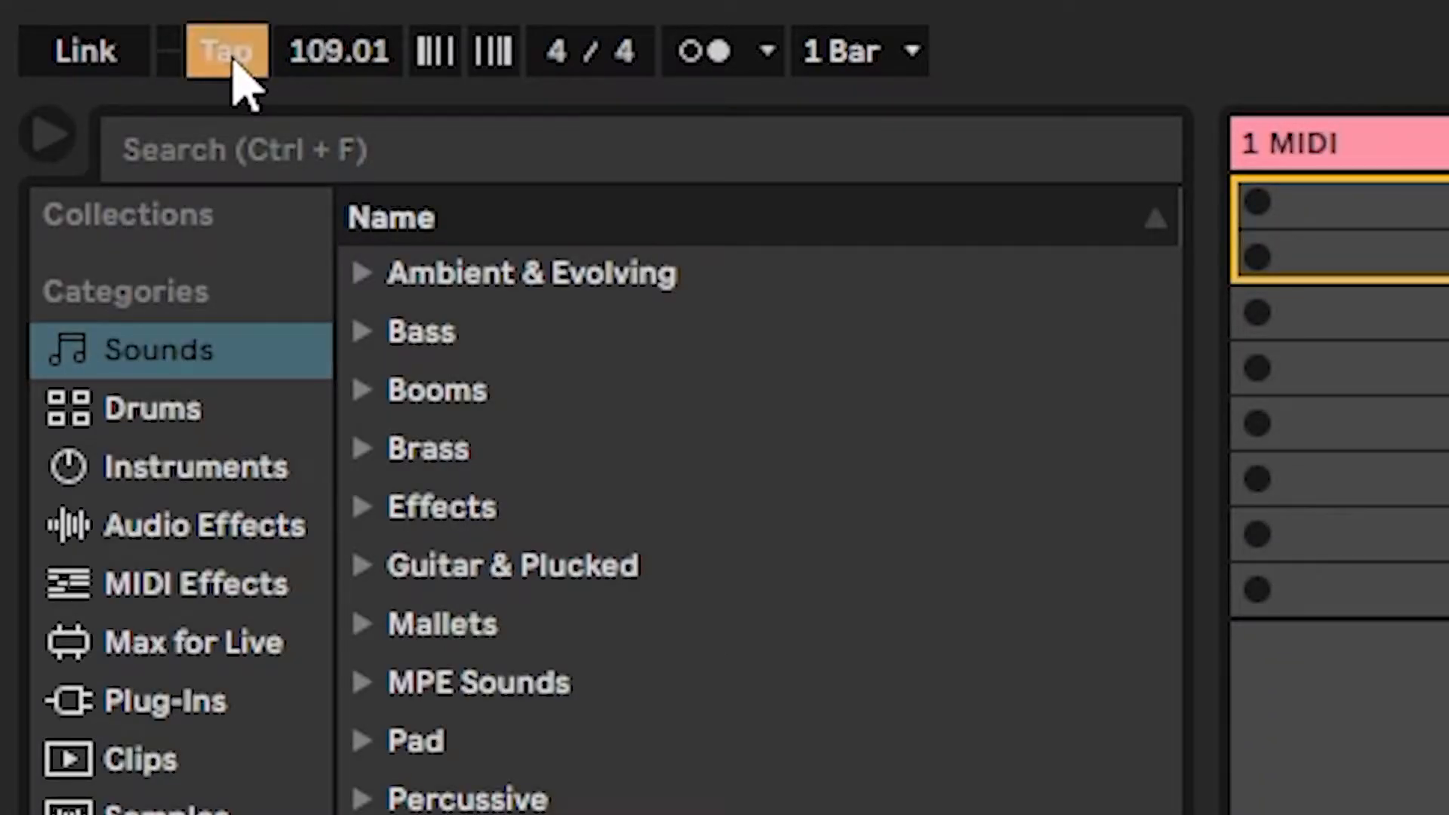
pyautogui.click(233, 61)
pyautogui.click(233, 60)
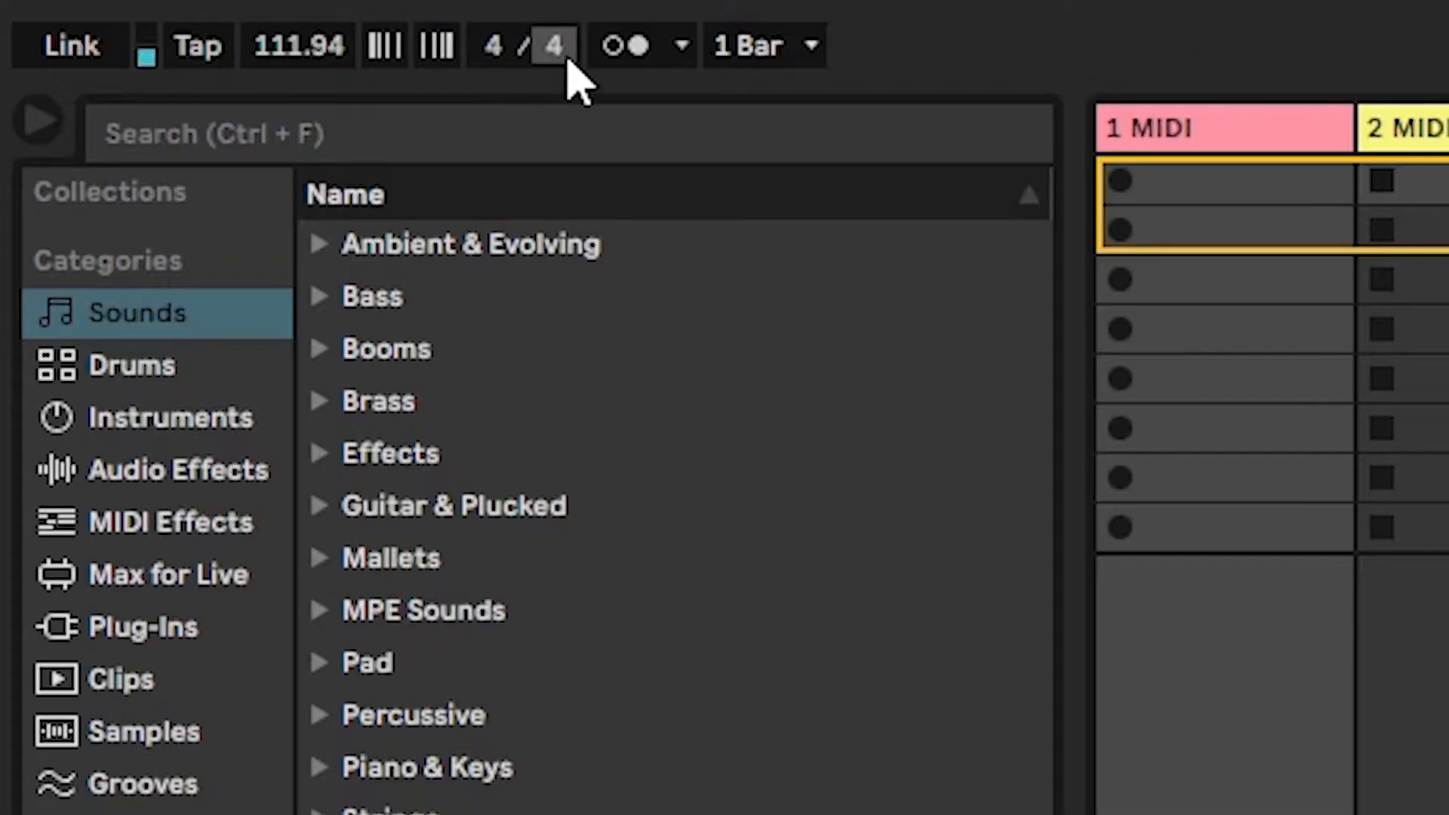
# Try a 3/4 time signature, and switch to Arrangement View with beat 4 of bar 1 selected on the 1 MIDI track
pyautogui.moveTo(493, 49); pyautogui.dragTo(492, 57)
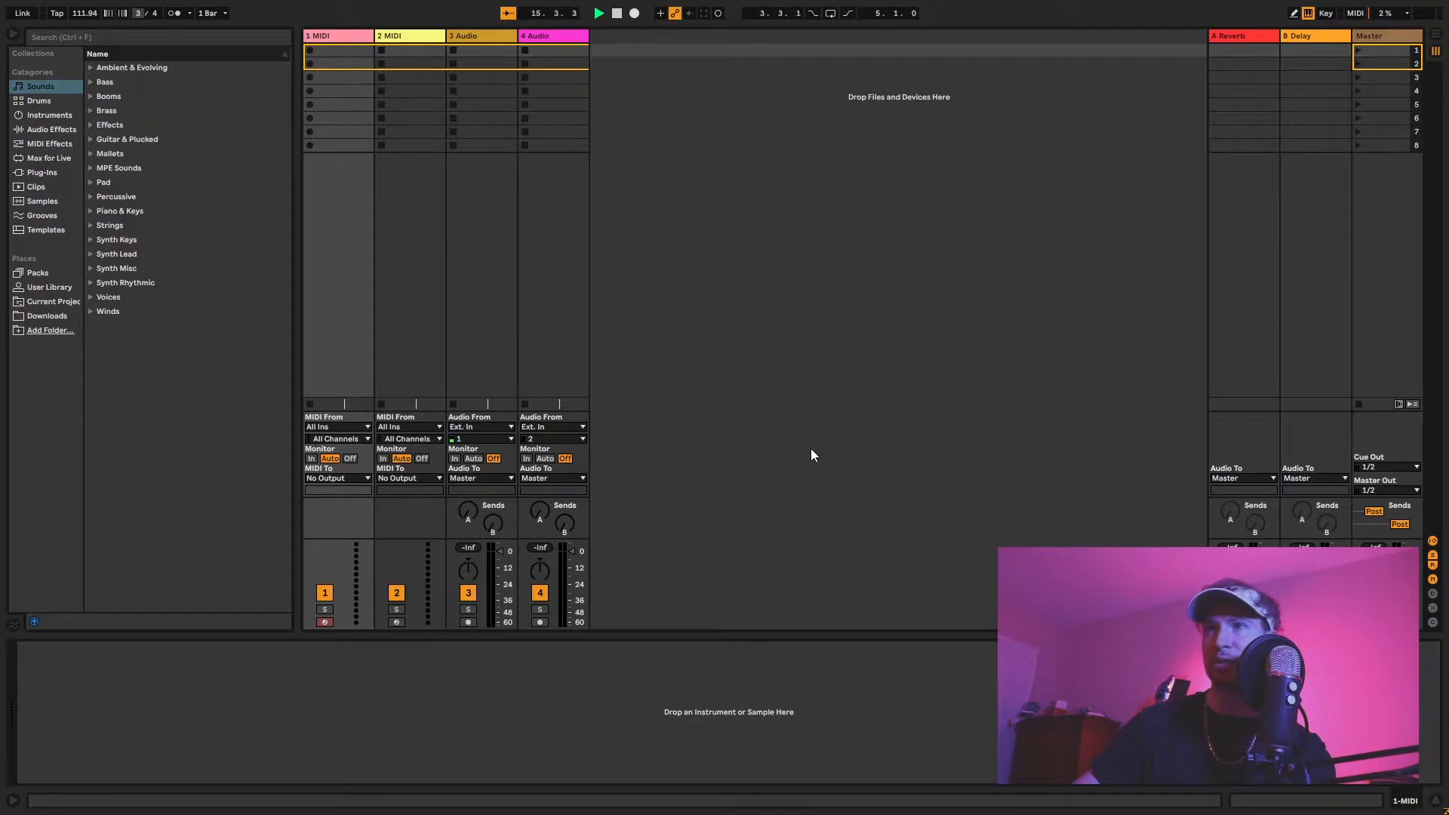
pyautogui.press('Tab')
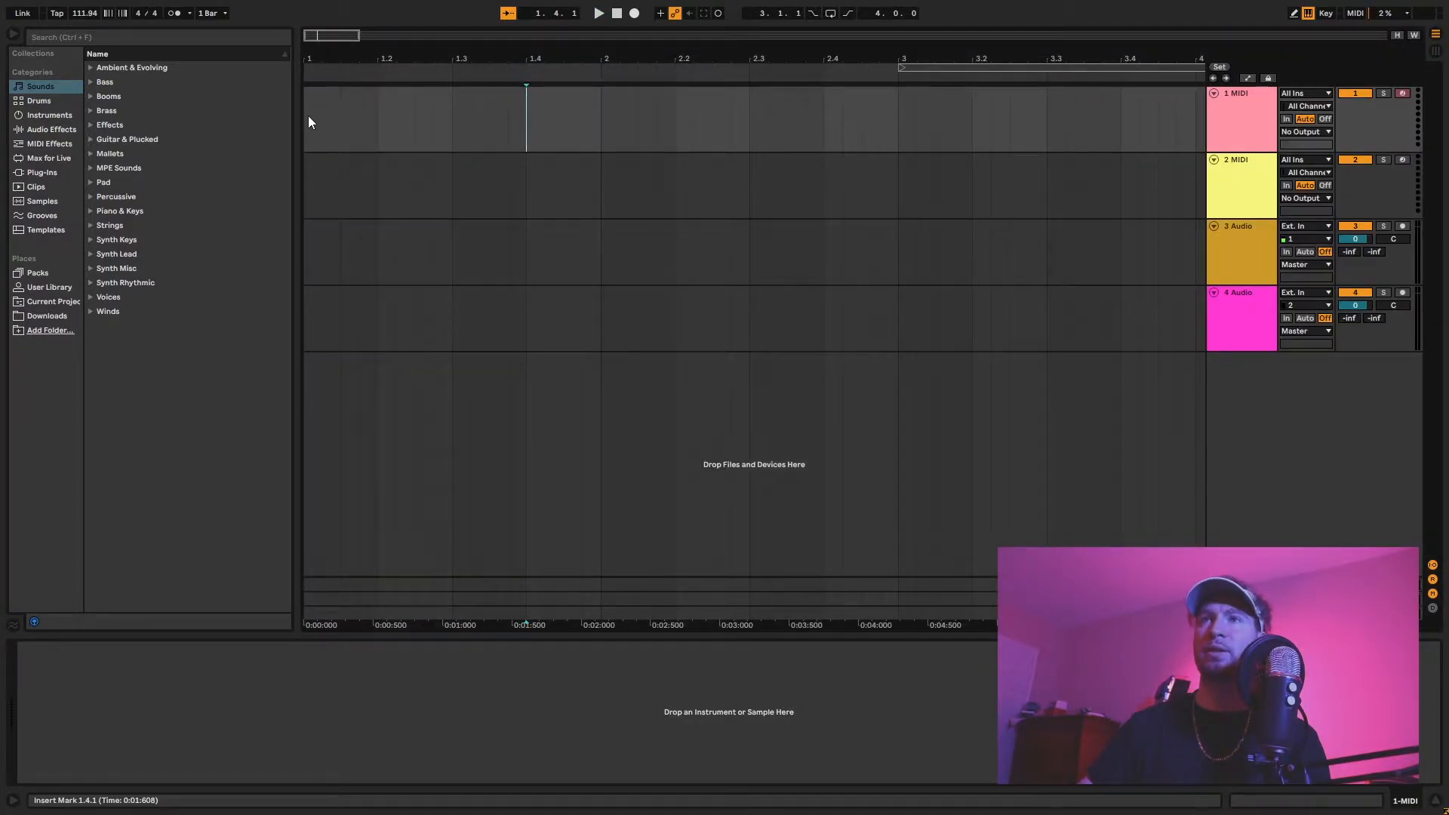
pyautogui.moveTo(308, 122); pyautogui.dragTo(599, 118)
pyautogui.click(370, 124)
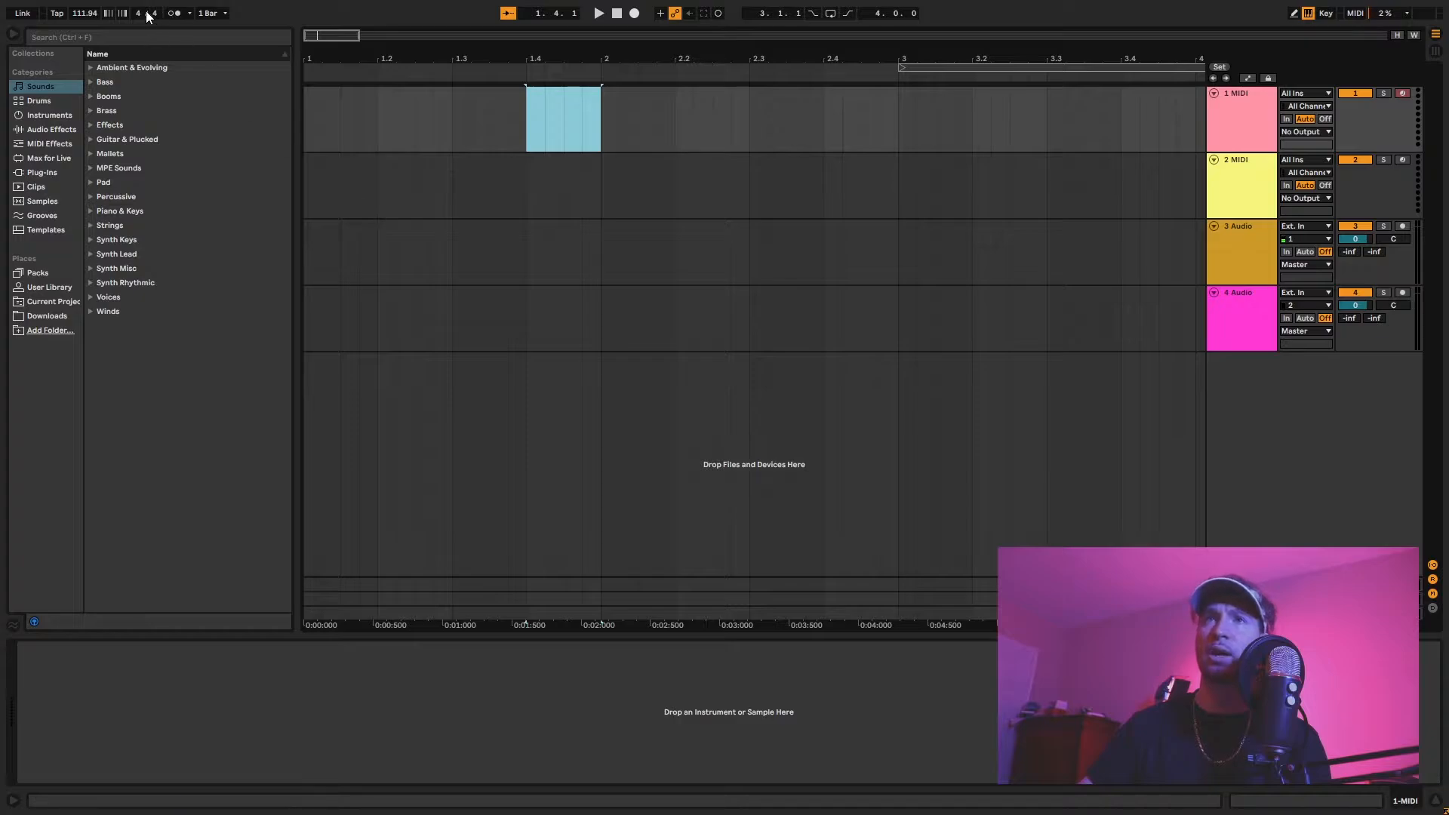
# Try a 3/4 time signature while selecting beats on the 1 MIDI track, and return the set to 4/4
pyautogui.moveTo(138, 13); pyautogui.dragTo(139, 21)
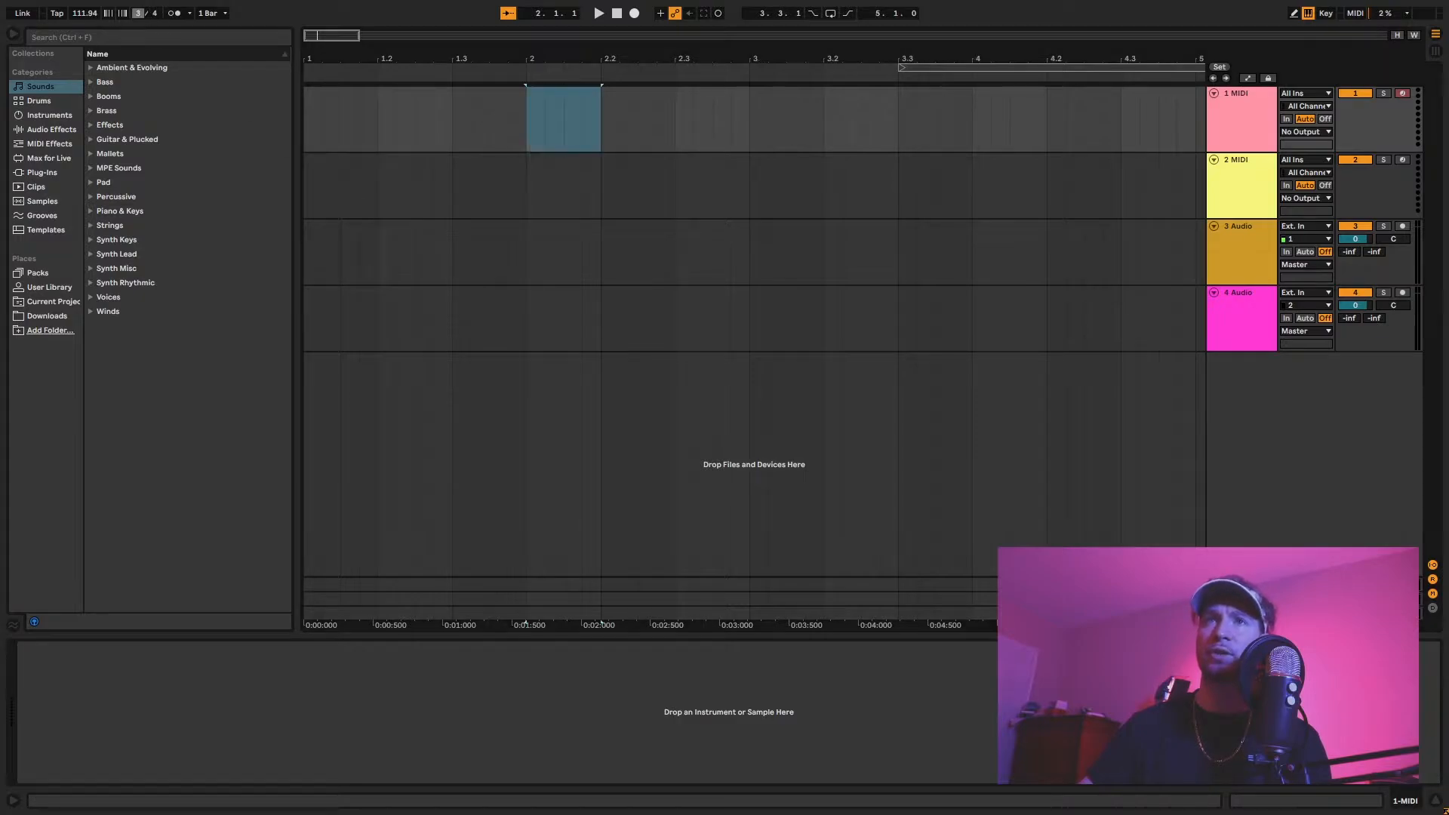
pyautogui.click(378, 112)
pyautogui.click(387, 120)
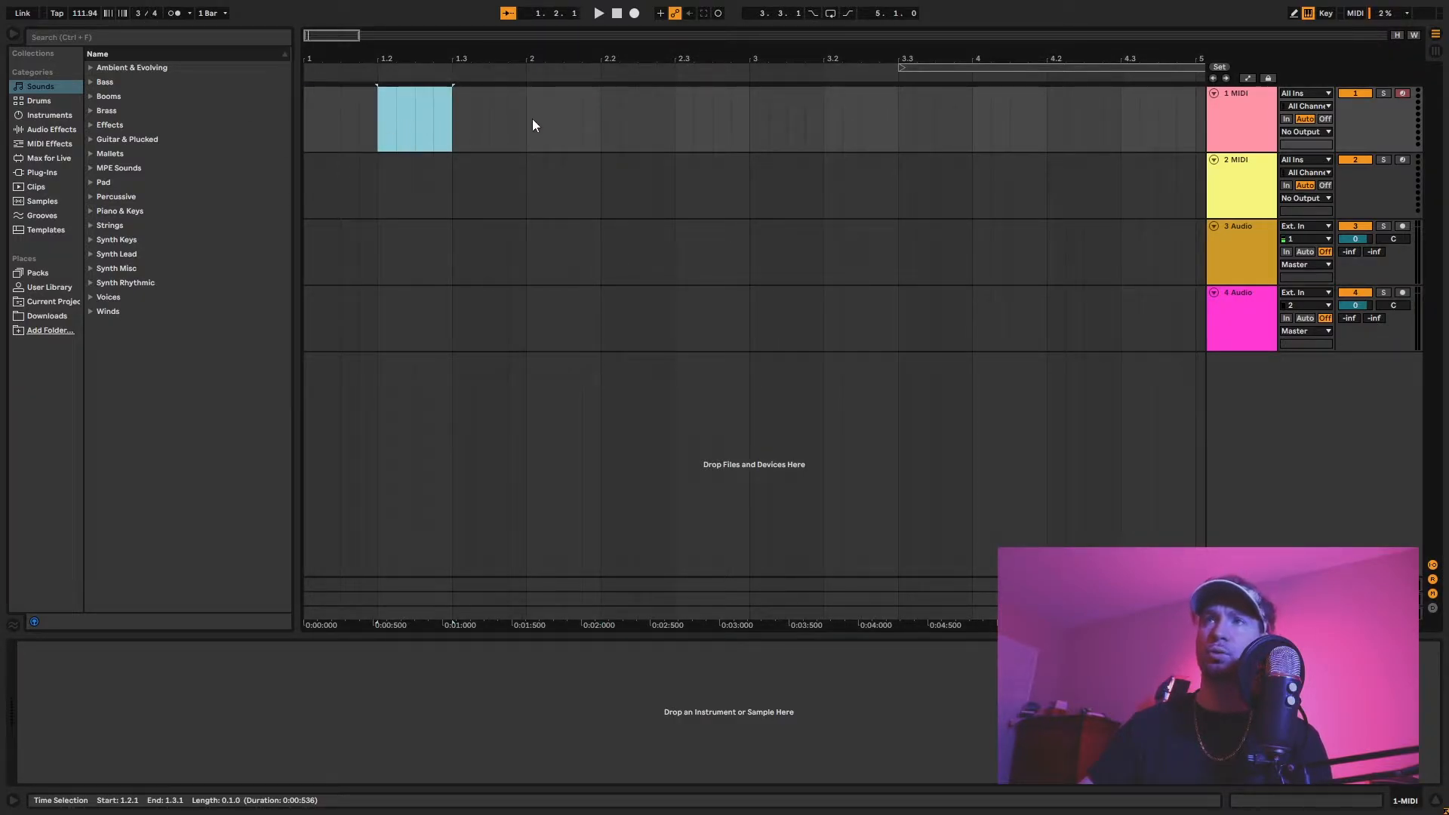
pyautogui.moveTo(442, 121); pyautogui.dragTo(602, 128)
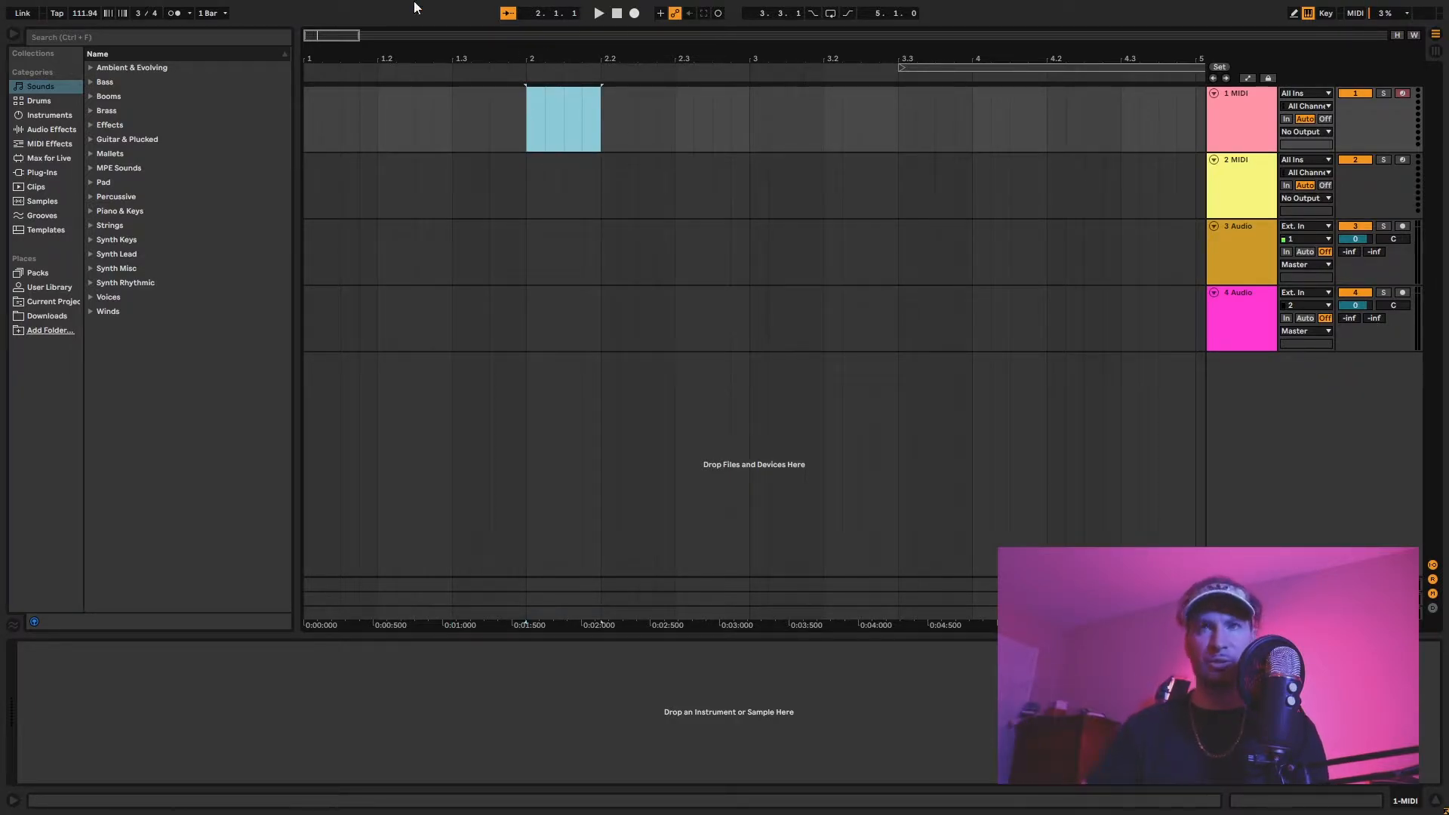
pyautogui.click(138, 14)
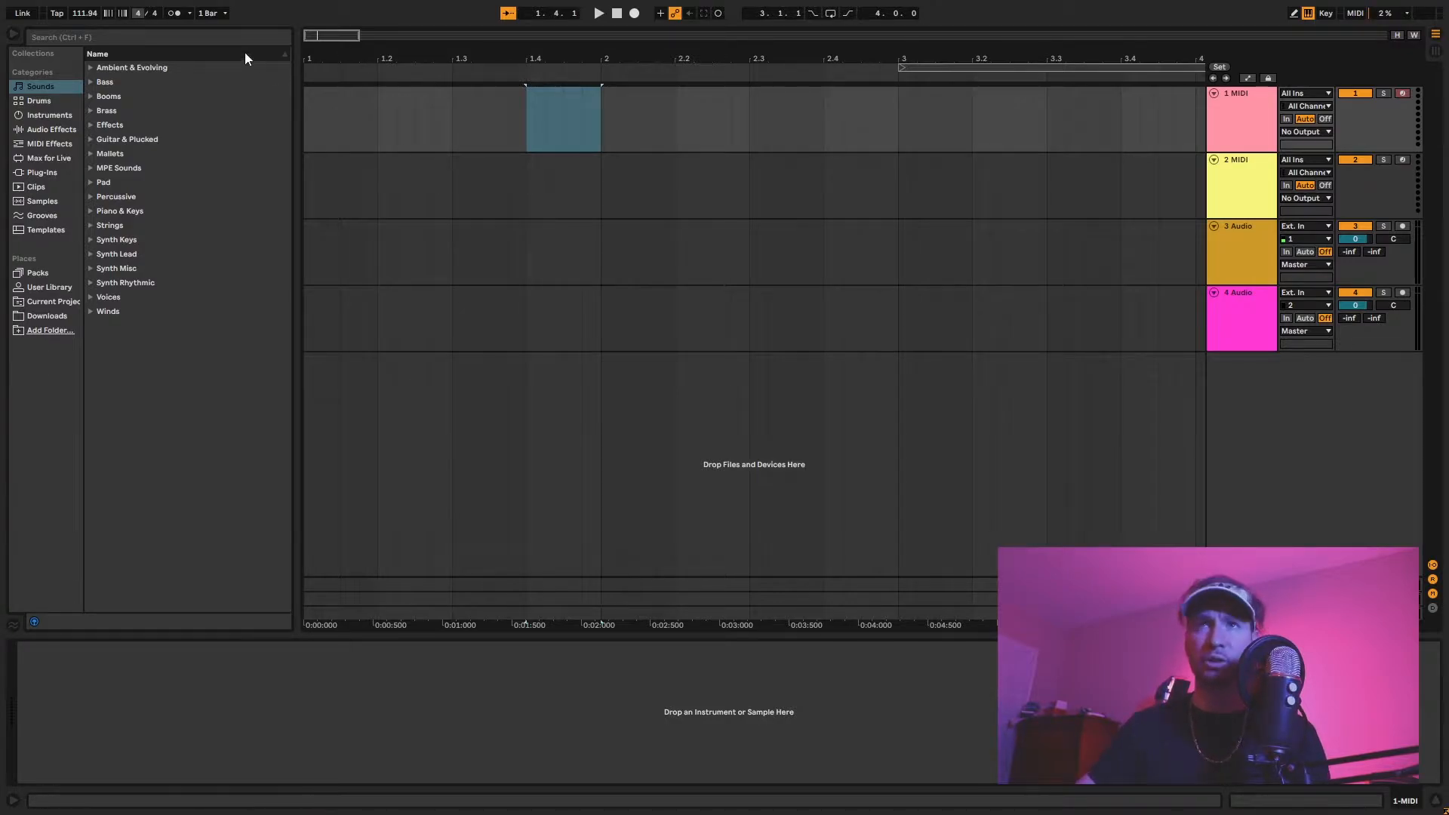
# Turn on the metronome and place the insert marker at beat 4 of bar 1 on the 1 MIDI track
pyautogui.click(173, 12)
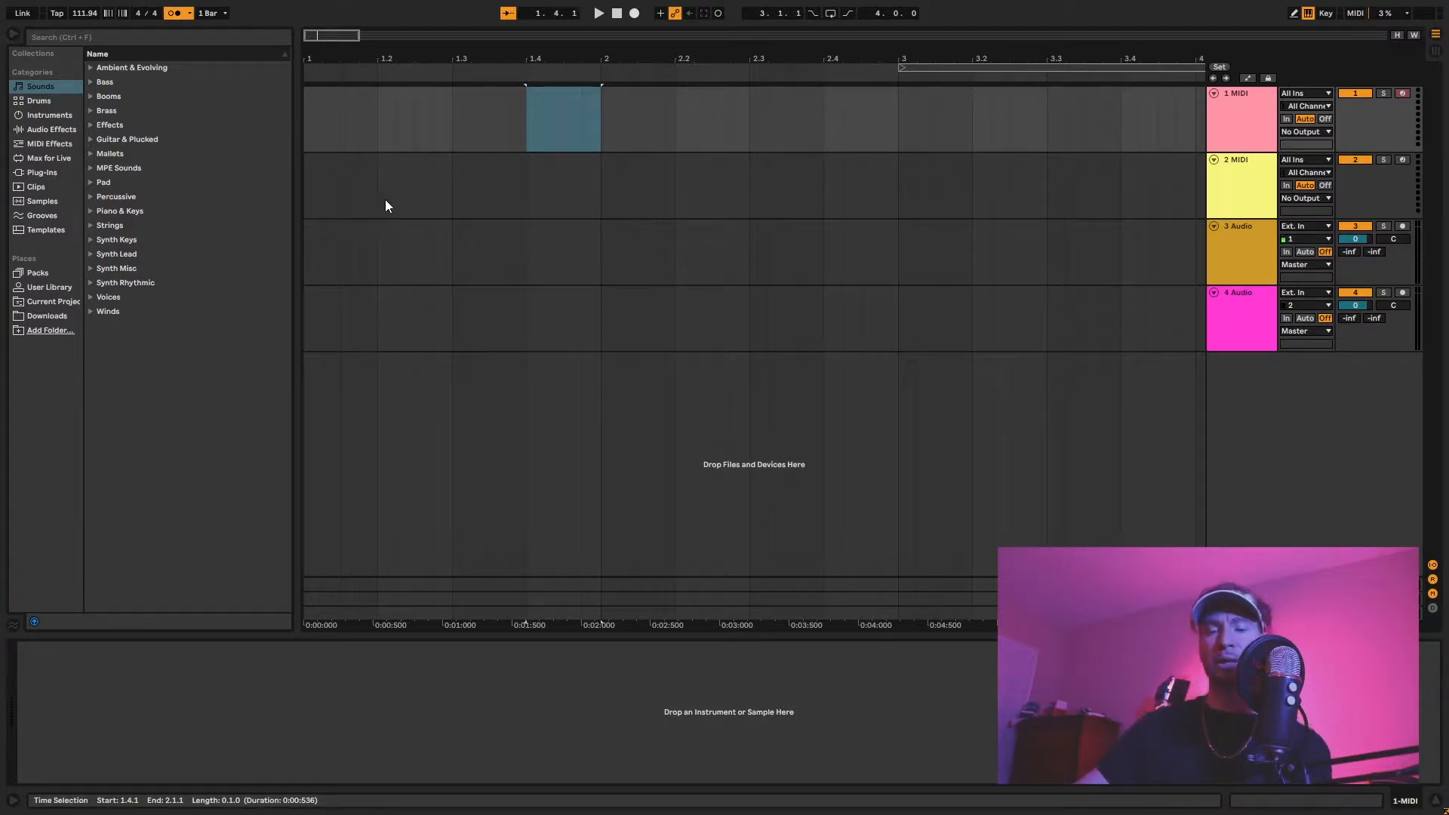
pyautogui.click(526, 124)
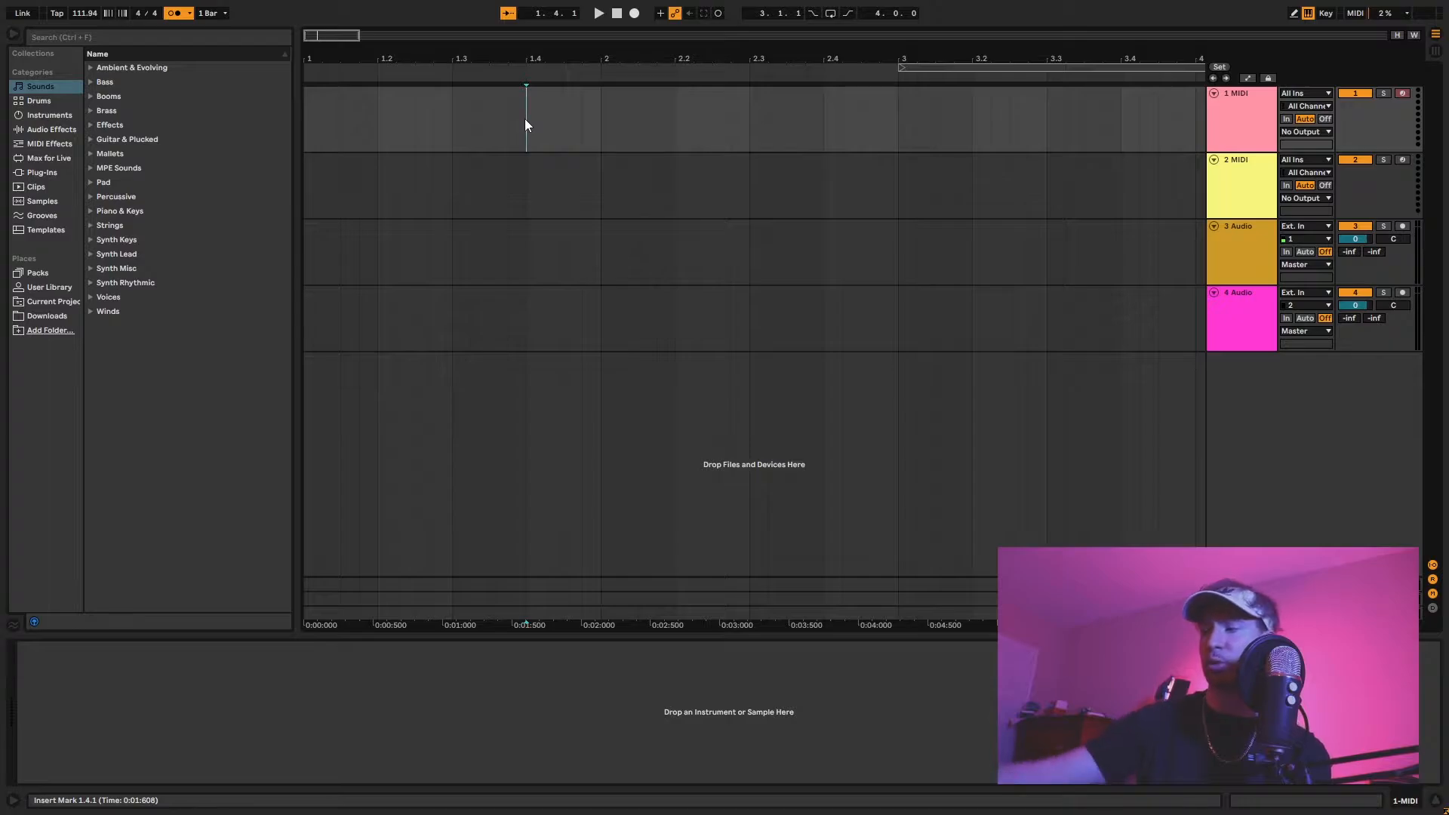
# Play the arrangement with the metronome on, stopping it and switching between Session View and Arrangement View
pyautogui.press('space')
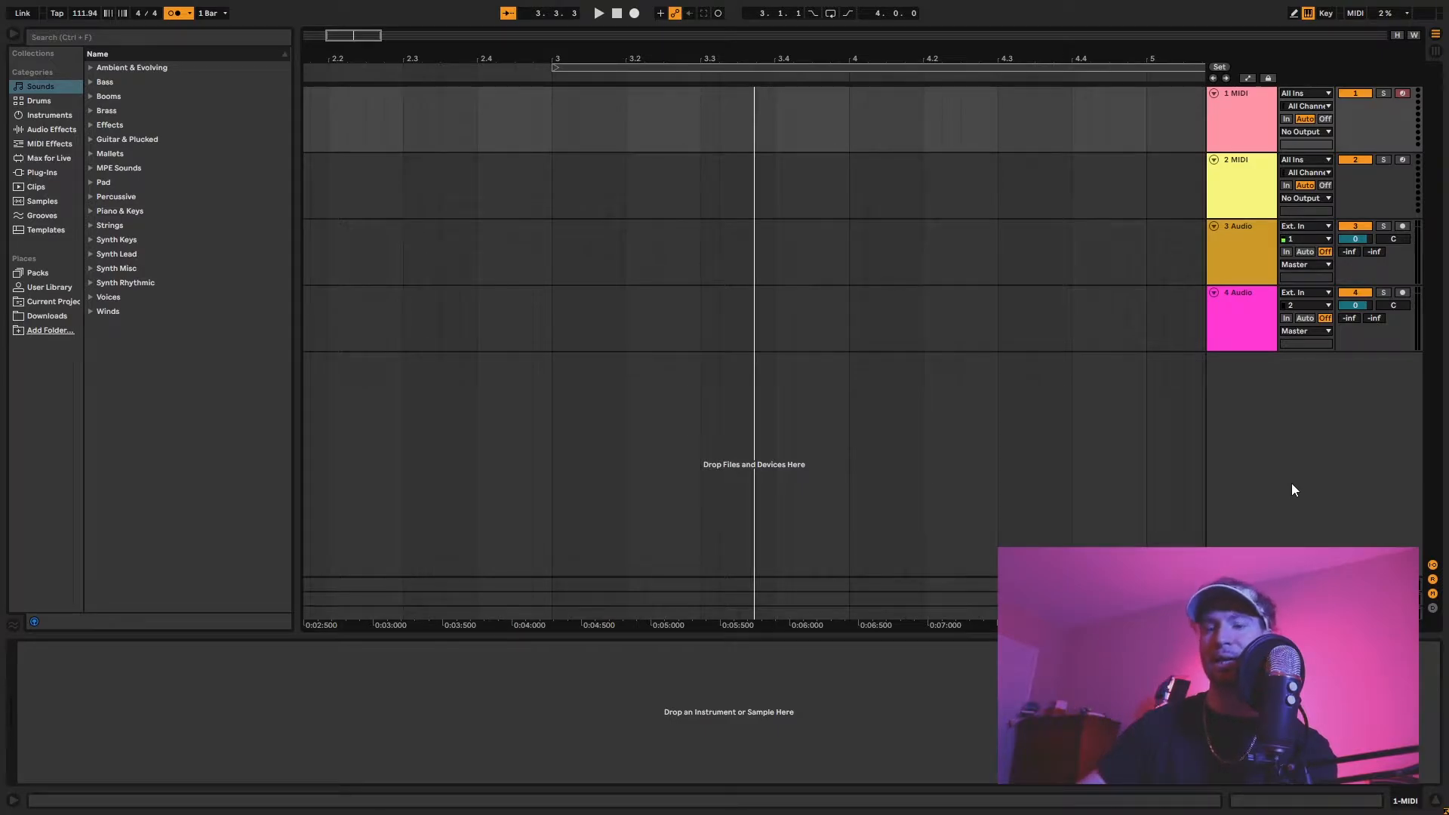
pyautogui.press('Tab')
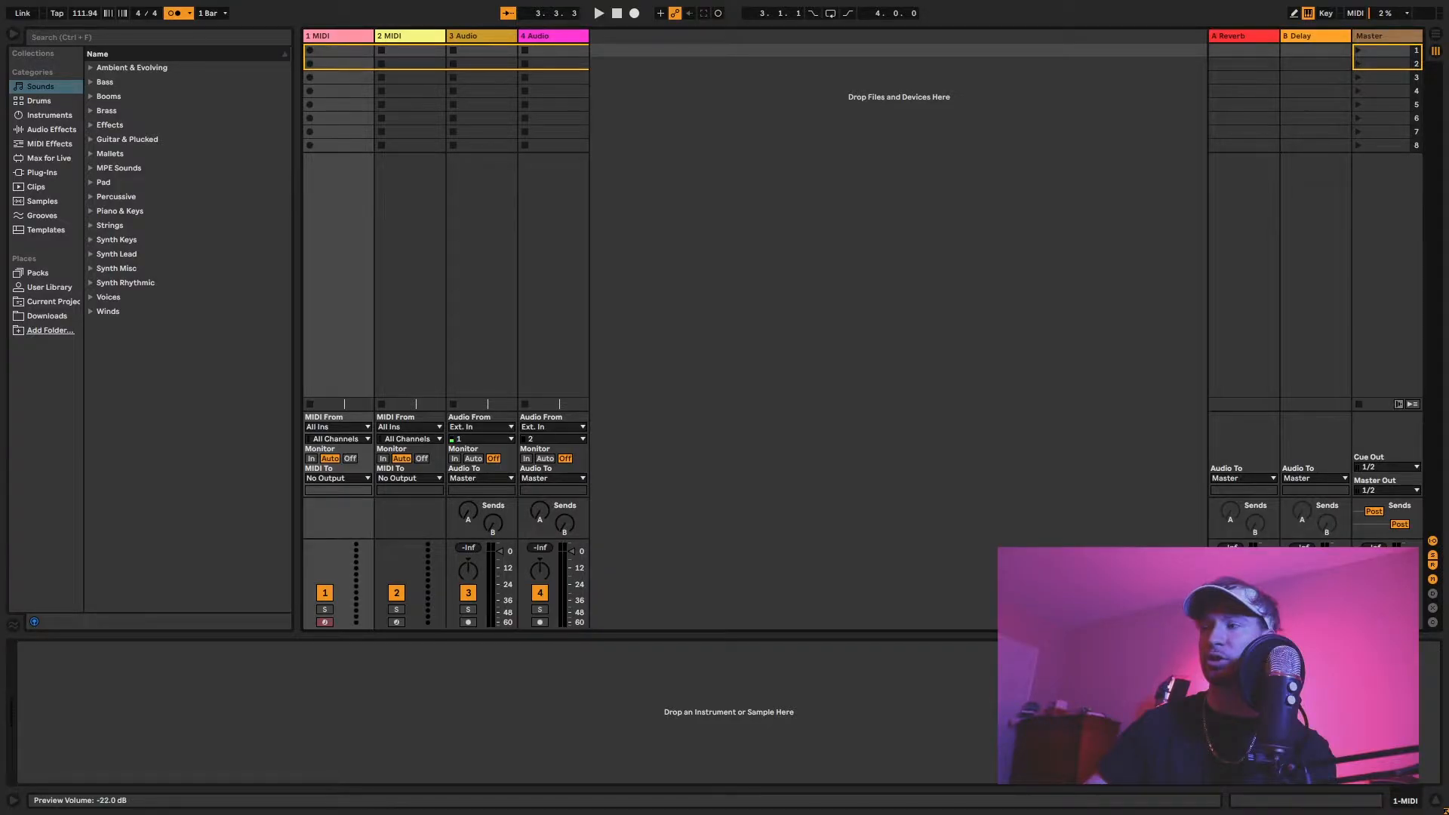
pyautogui.press('Tab')
pyautogui.press('space')
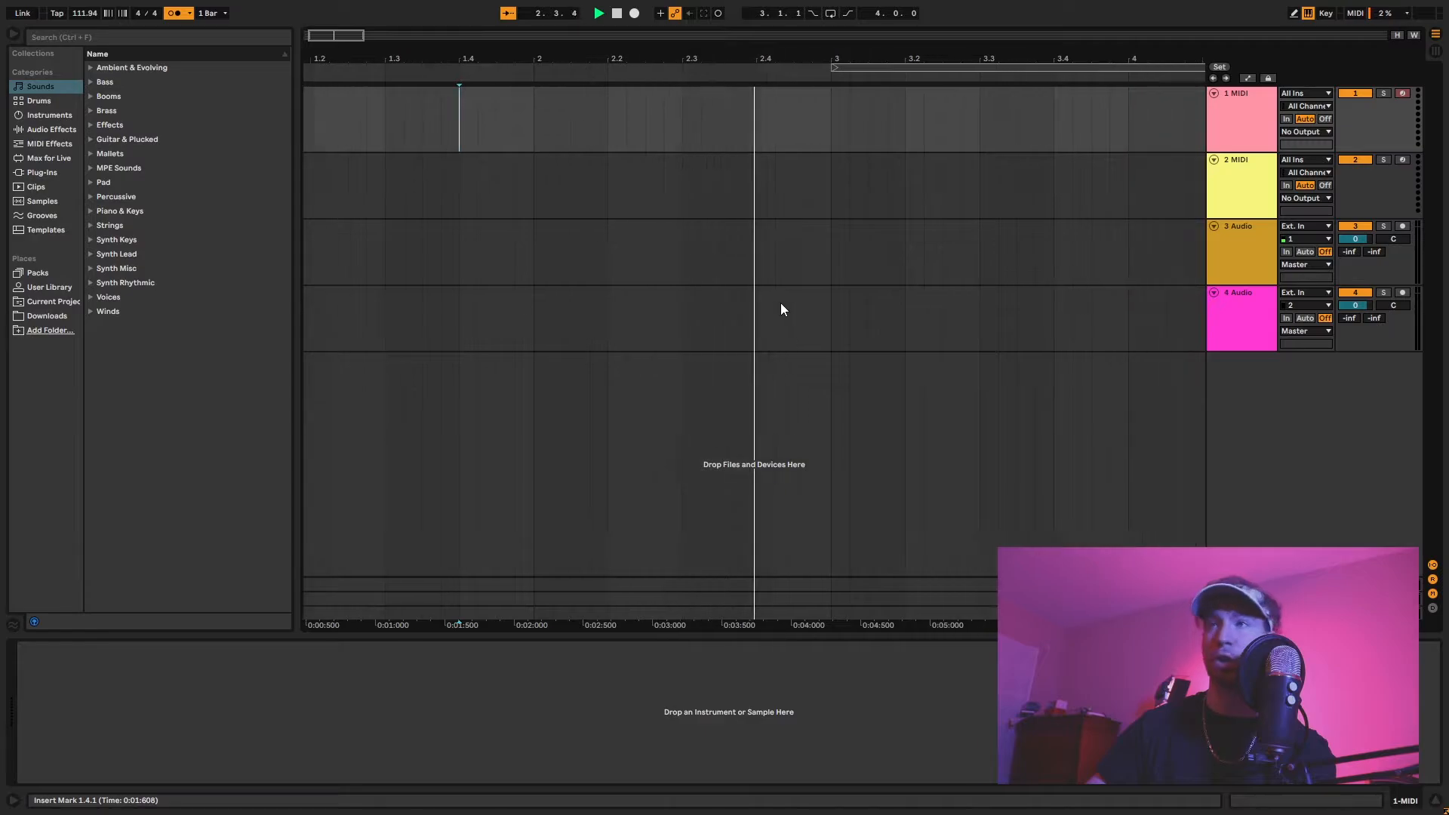
pyautogui.press('Tab')
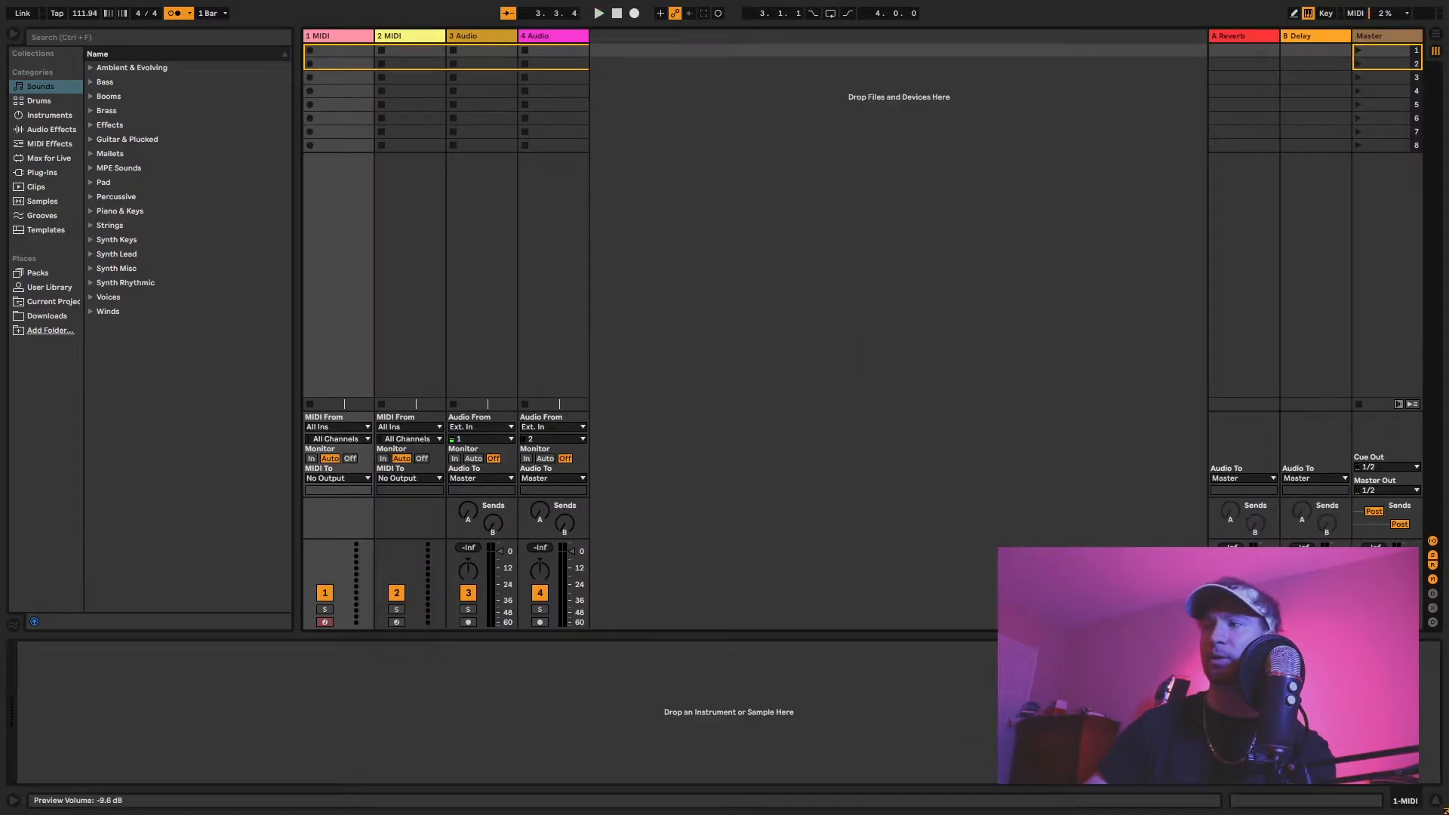
pyautogui.press('Tab')
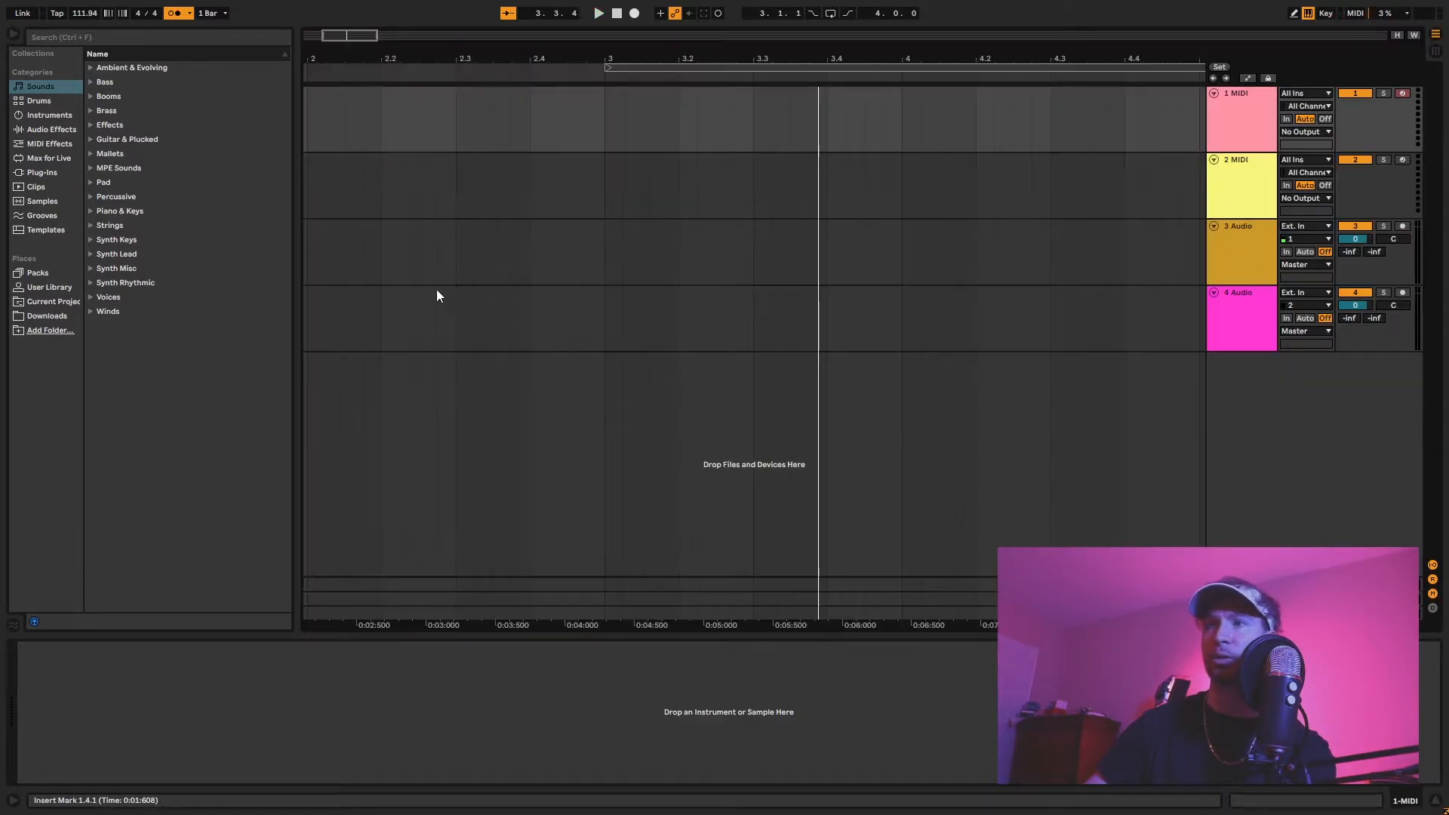
# Turn off the metronome and review its count-in, sound and rhythm options
pyautogui.click(173, 13)
pyautogui.click(190, 13)
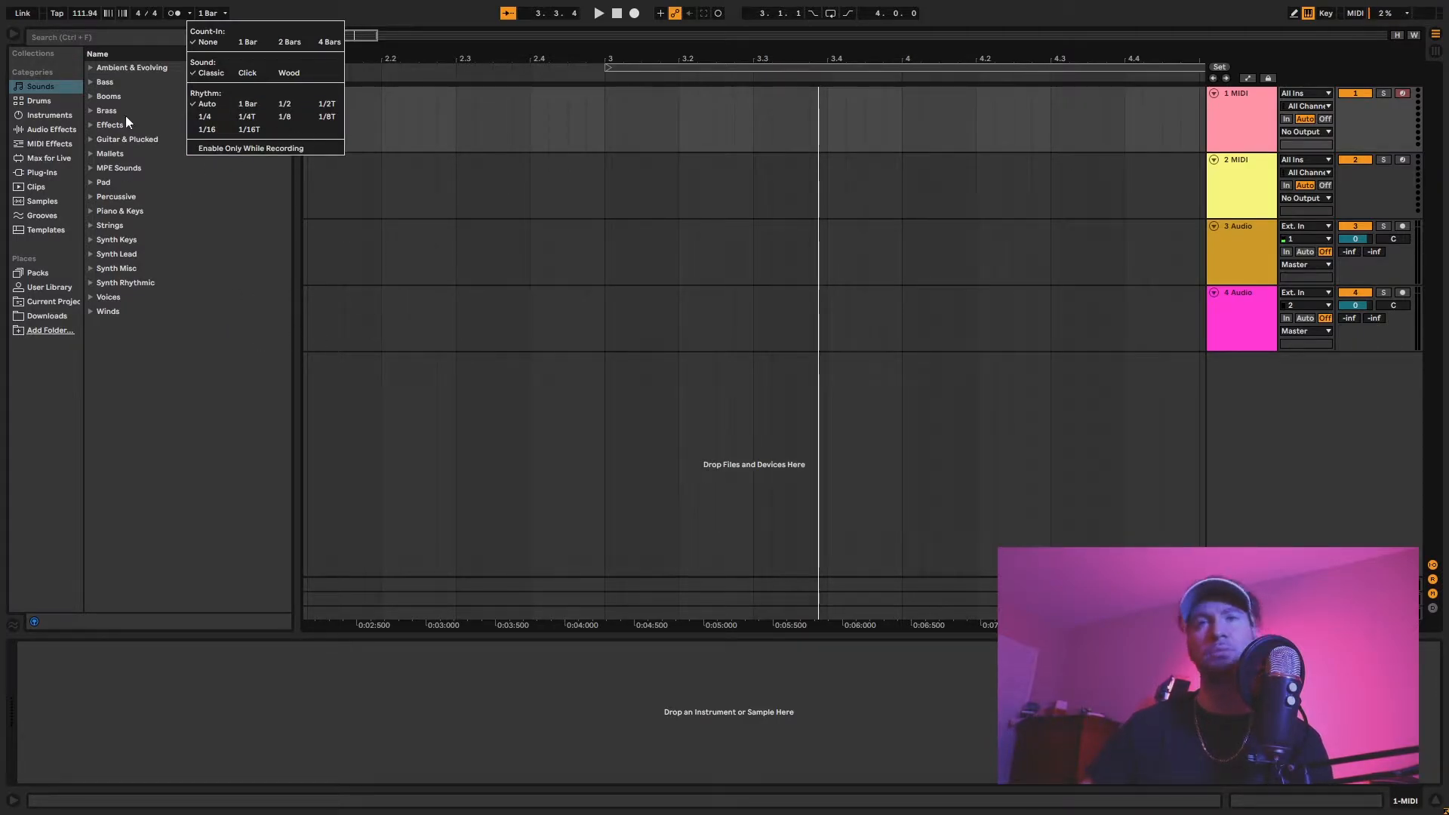
pyautogui.click(190, 14)
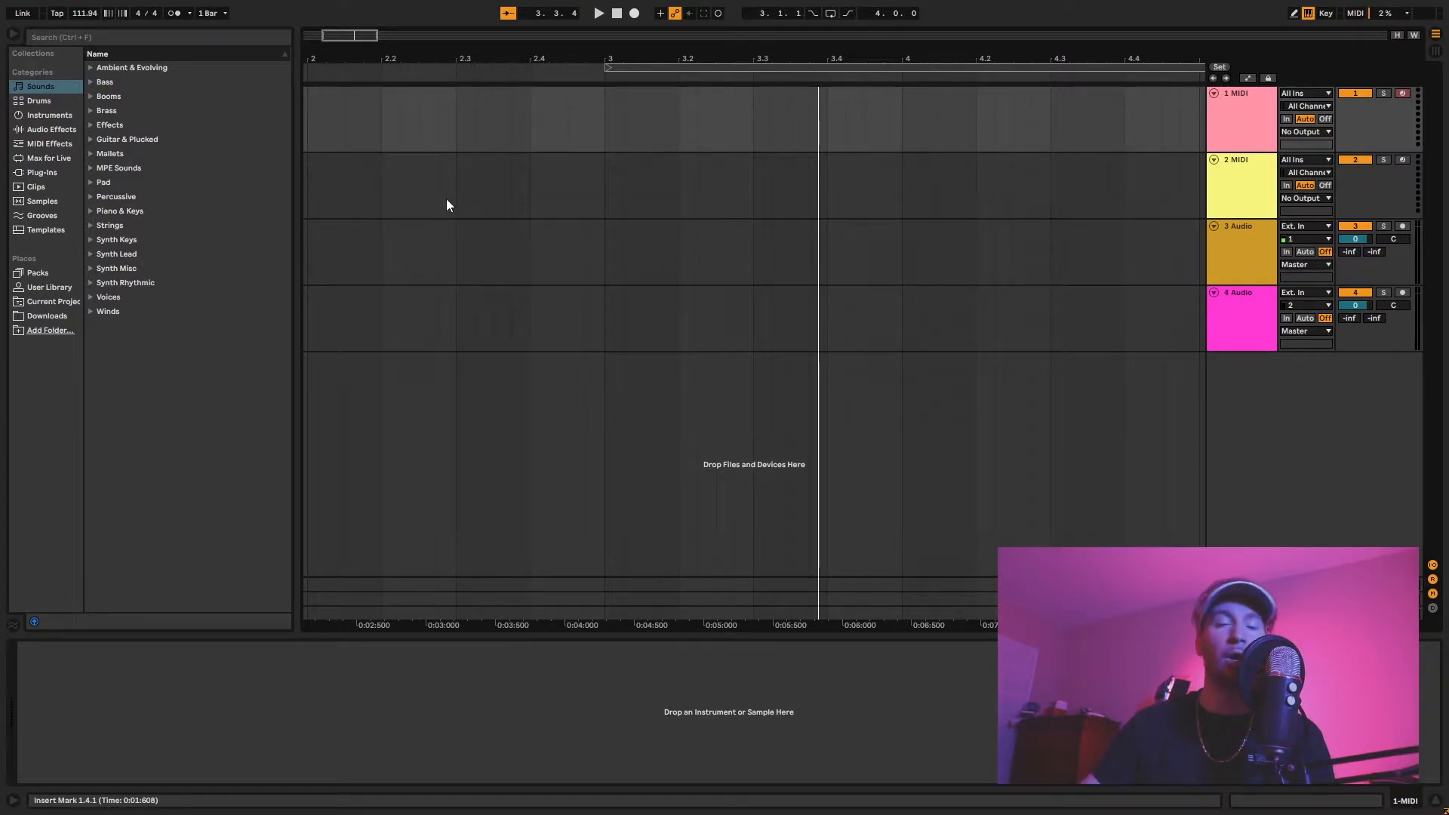
# Play briefly from beat 4 of bar 1, and record a short empty MIDI clip on the 1 MIDI track
pyautogui.click(598, 14)
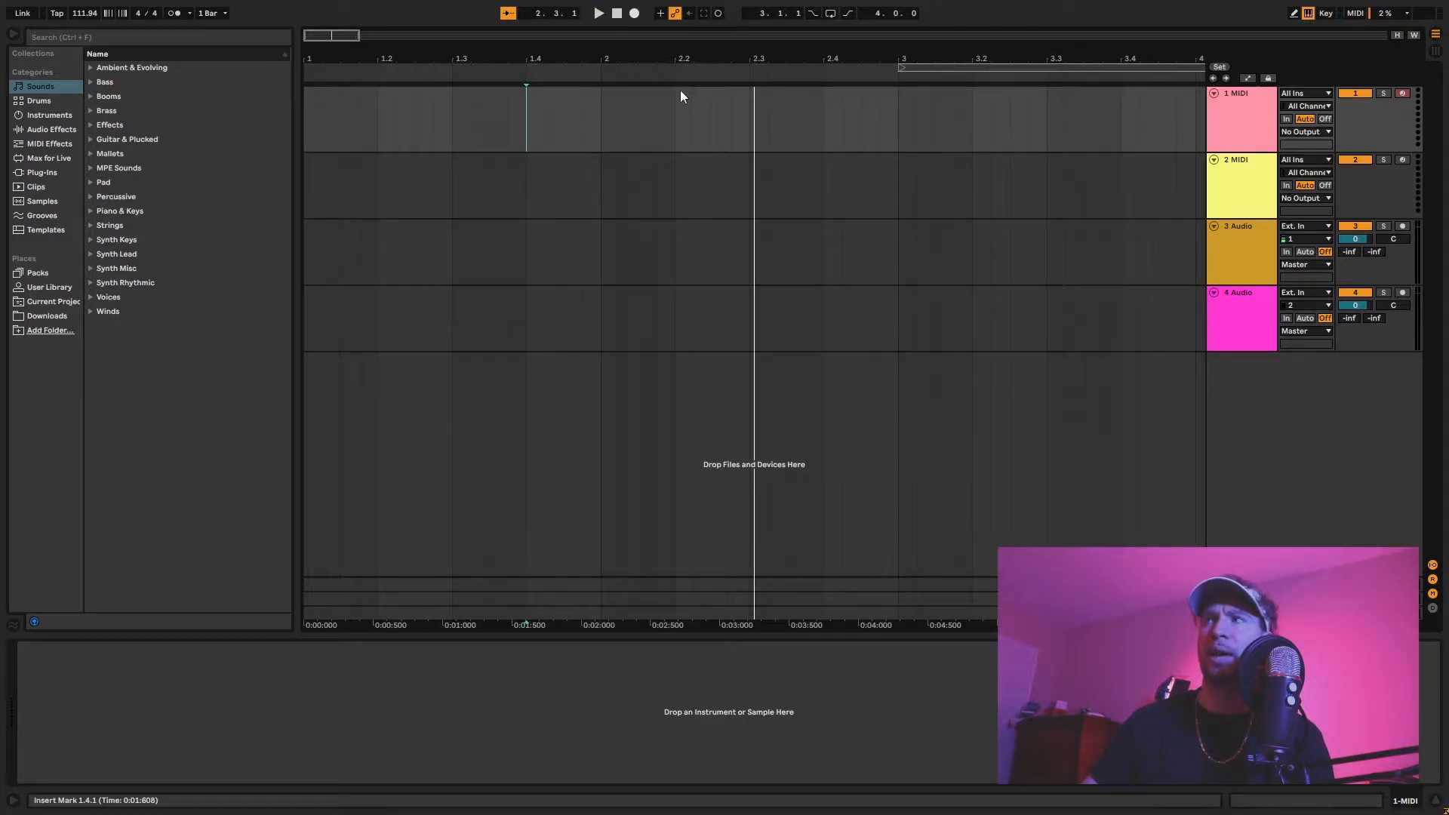
pyautogui.click(634, 14)
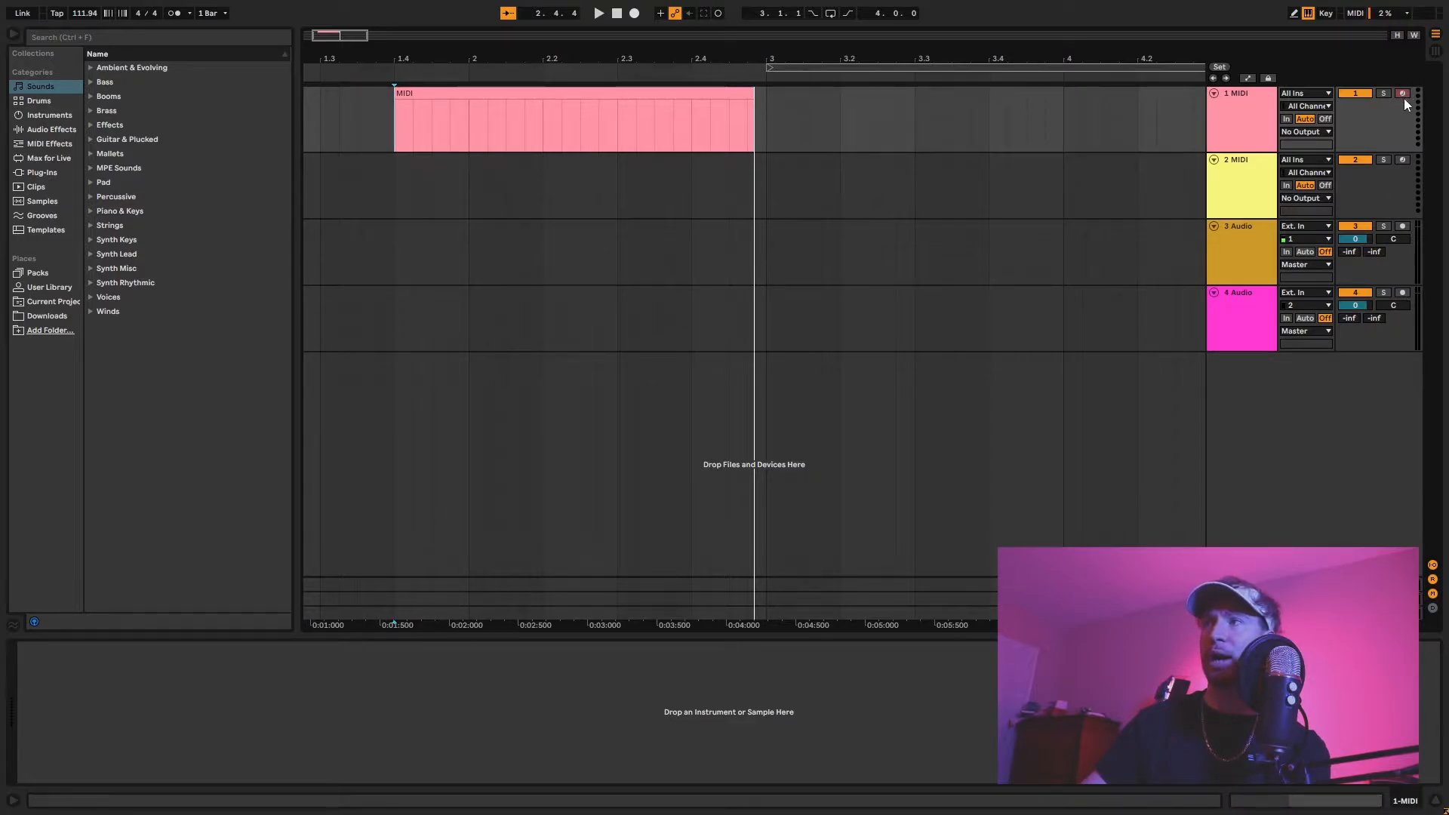
# Arm the 3 Audio track, record a short audio clip from beat 4 of bar 1, and play it back
pyautogui.click(1403, 159)
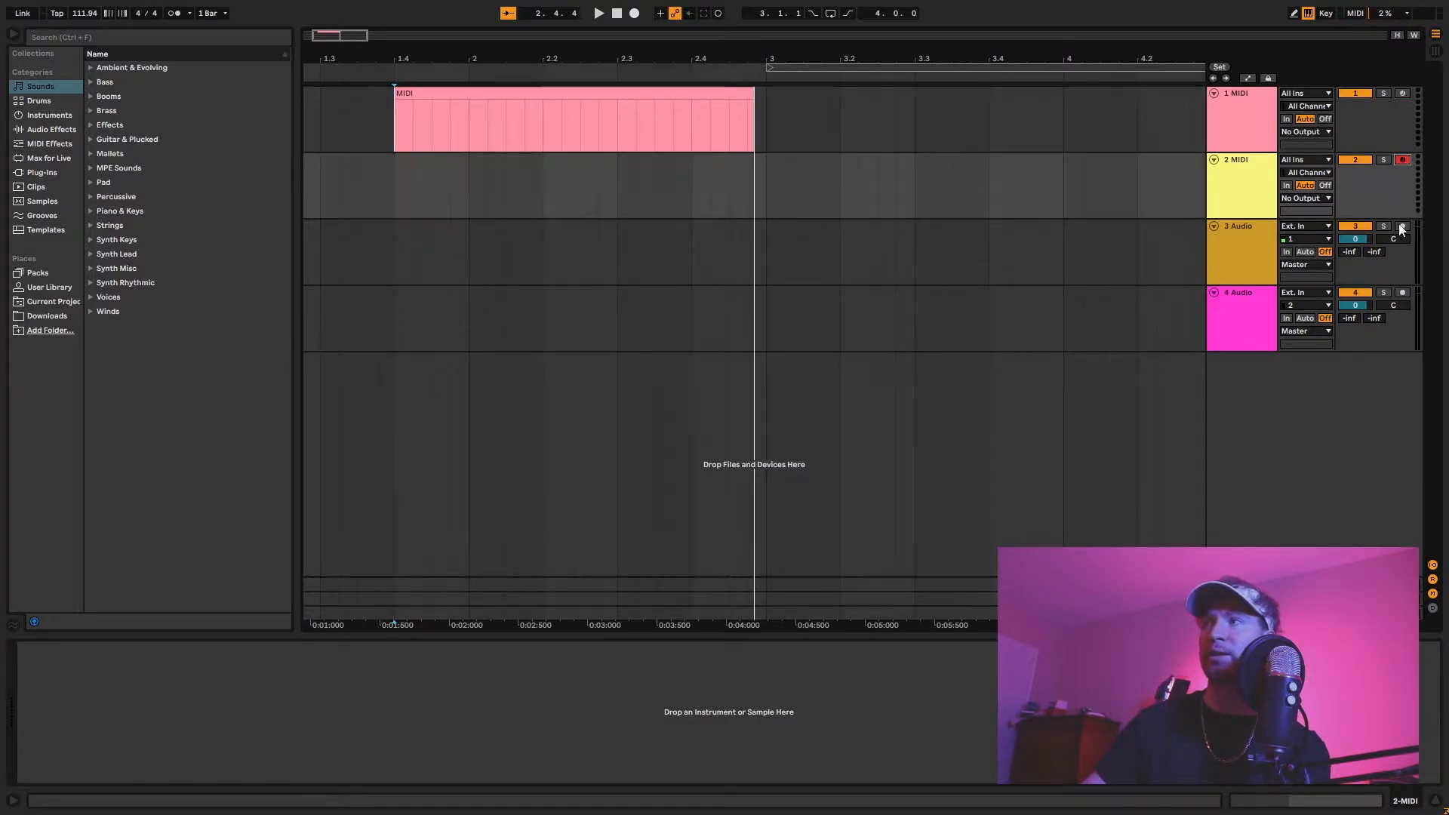
pyautogui.click(1401, 227)
pyautogui.click(634, 15)
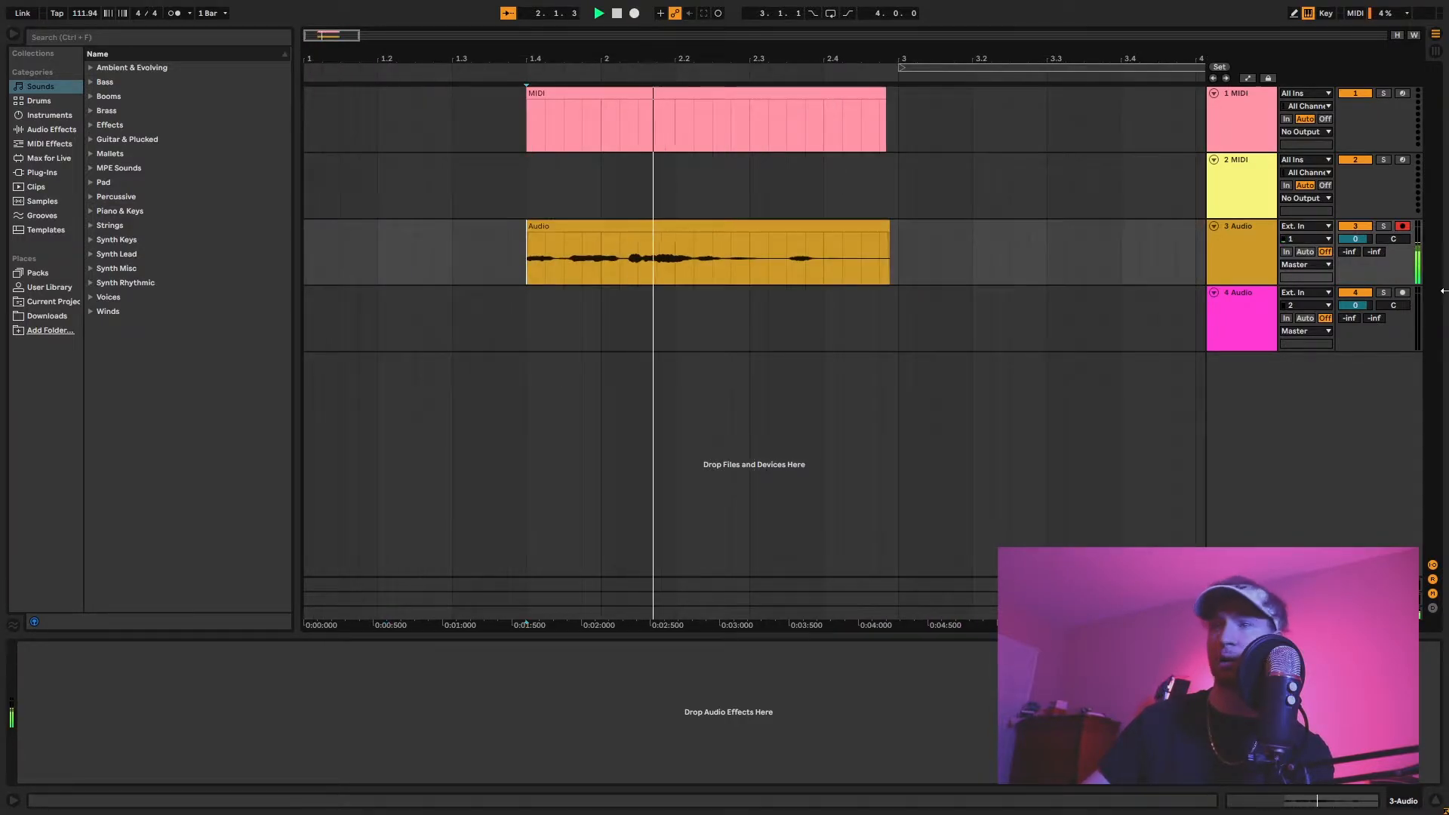
pyautogui.press('space')
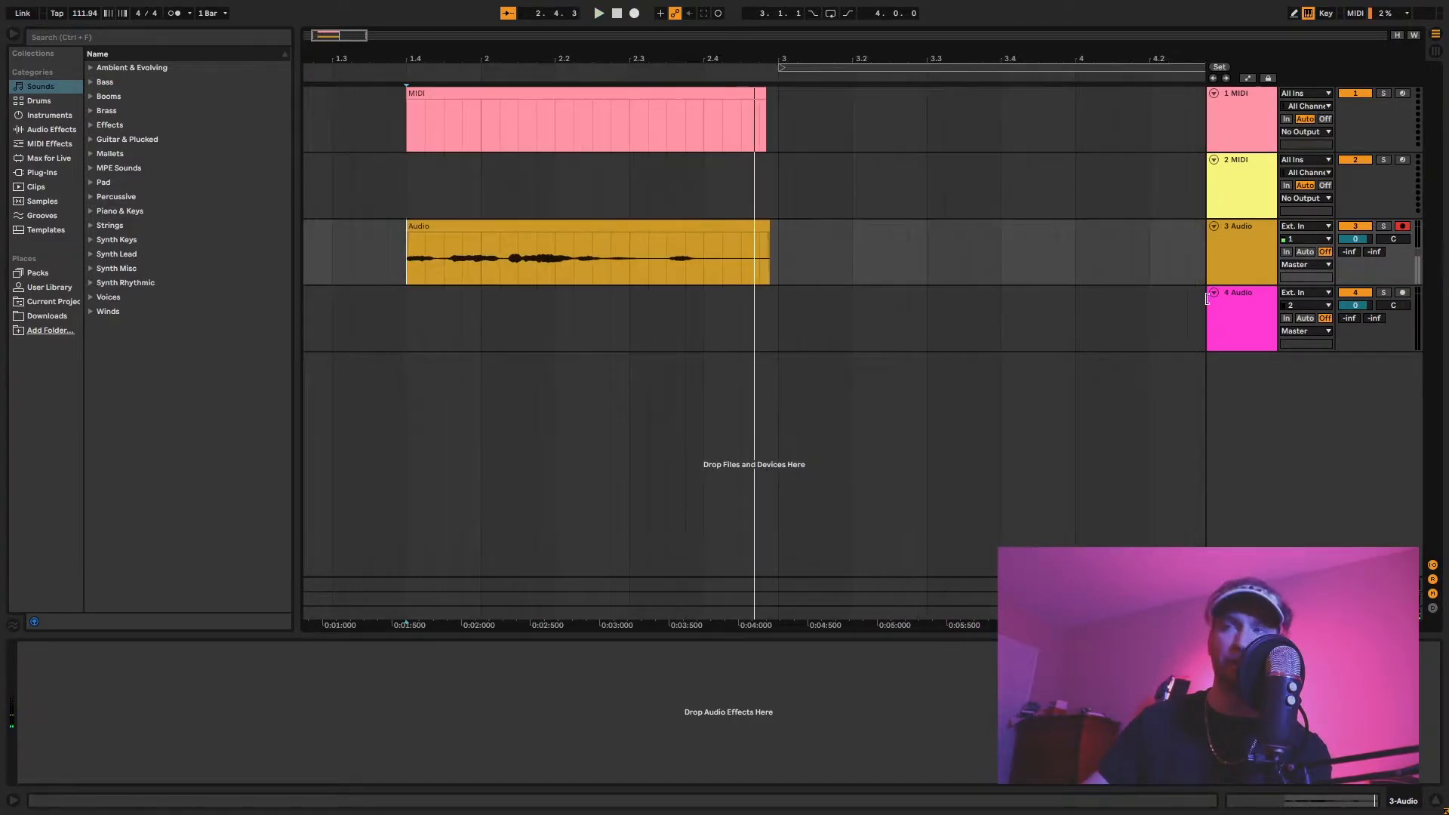
# Delete the recorded clip from the 3 Audio track and place the insert marker there at beat 3 of bar 1
pyautogui.moveTo(911, 252); pyautogui.dragTo(94, 266)
pyautogui.press('Delete')
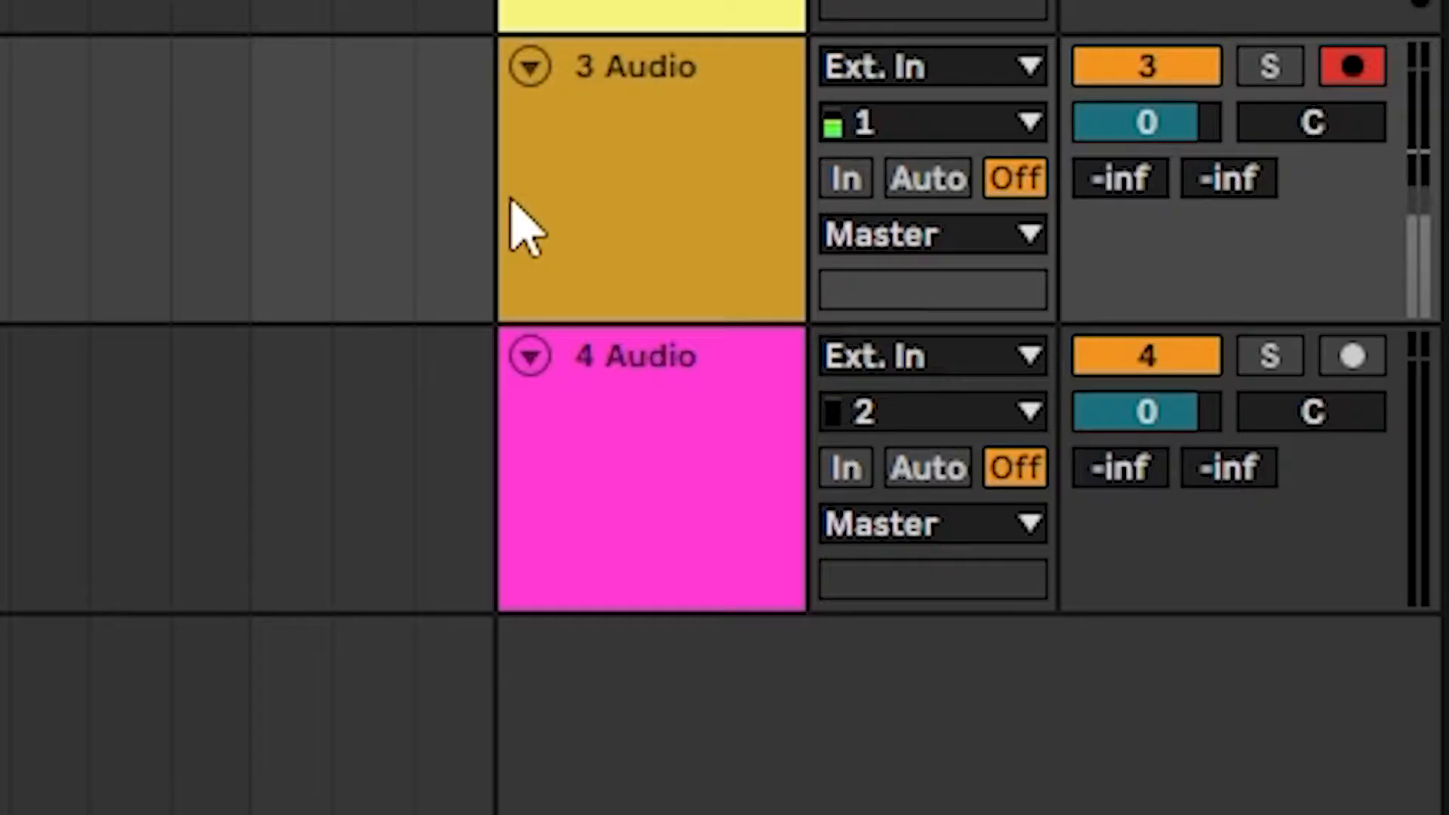
pyautogui.click(1253, 339)
pyautogui.click(15, 468)
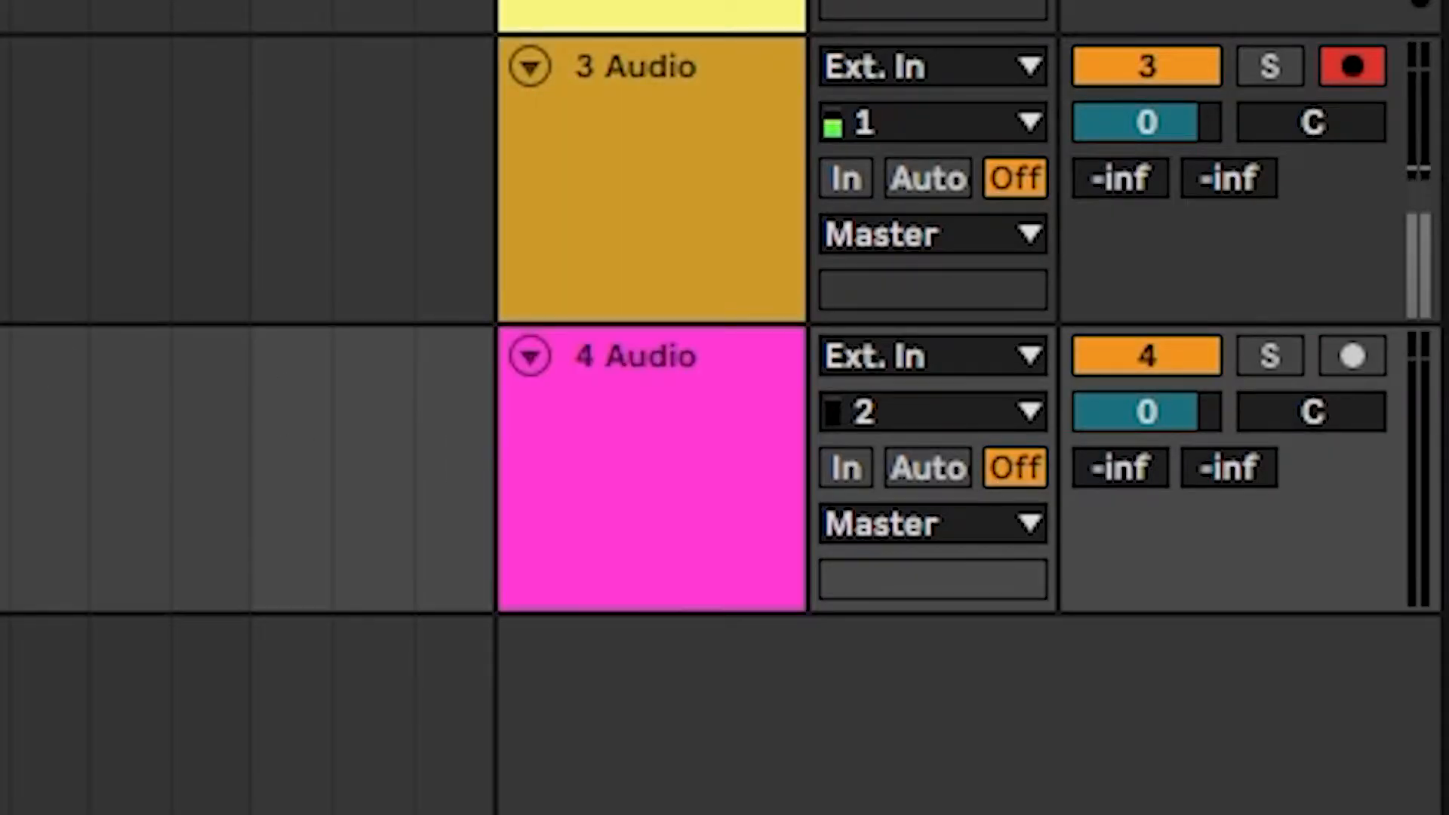
pyautogui.click(15, 181)
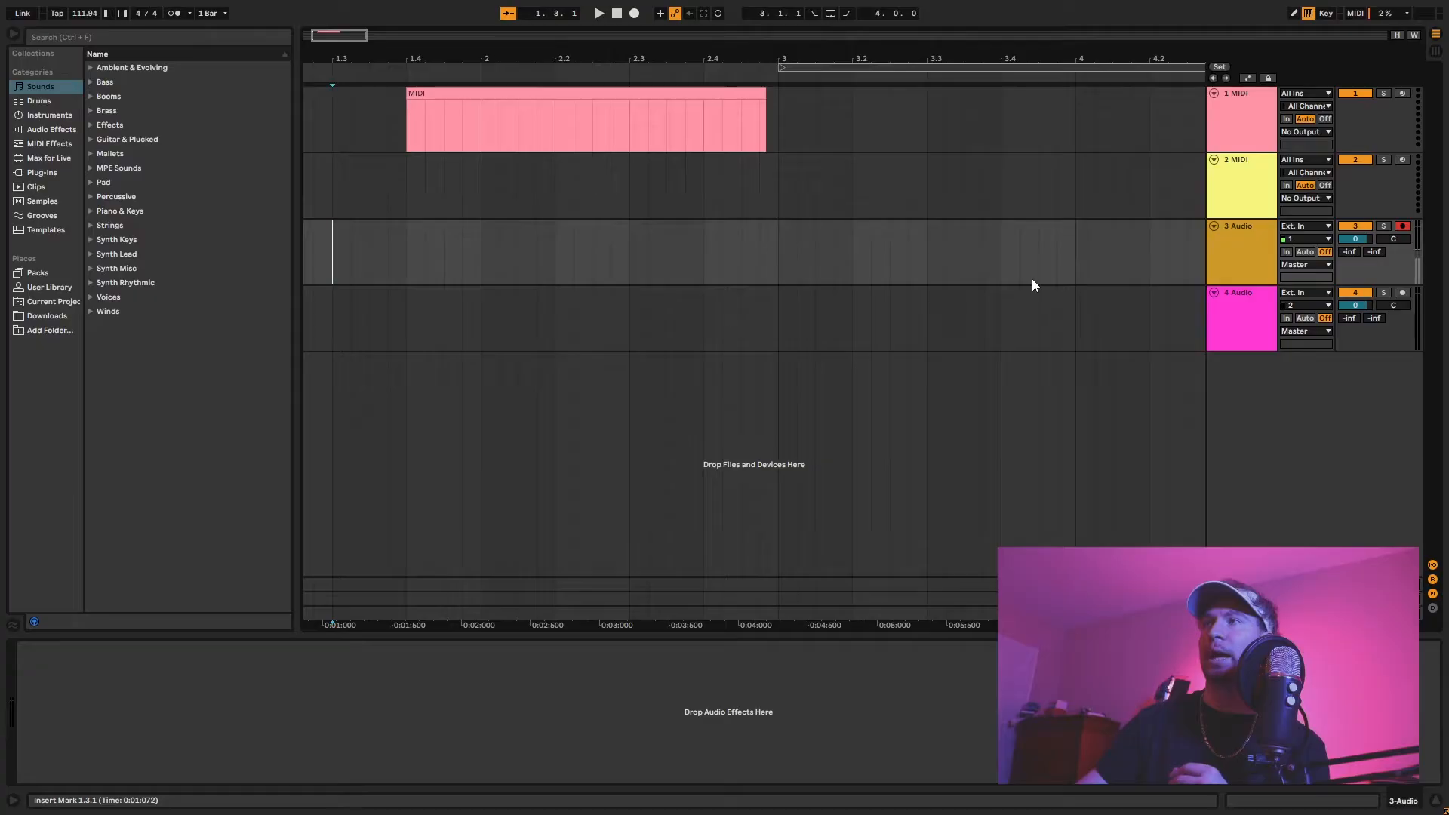
# Open the recorded MIDI clip on the 1 MIDI track and delete it
pyautogui.doubleClick(458, 99)
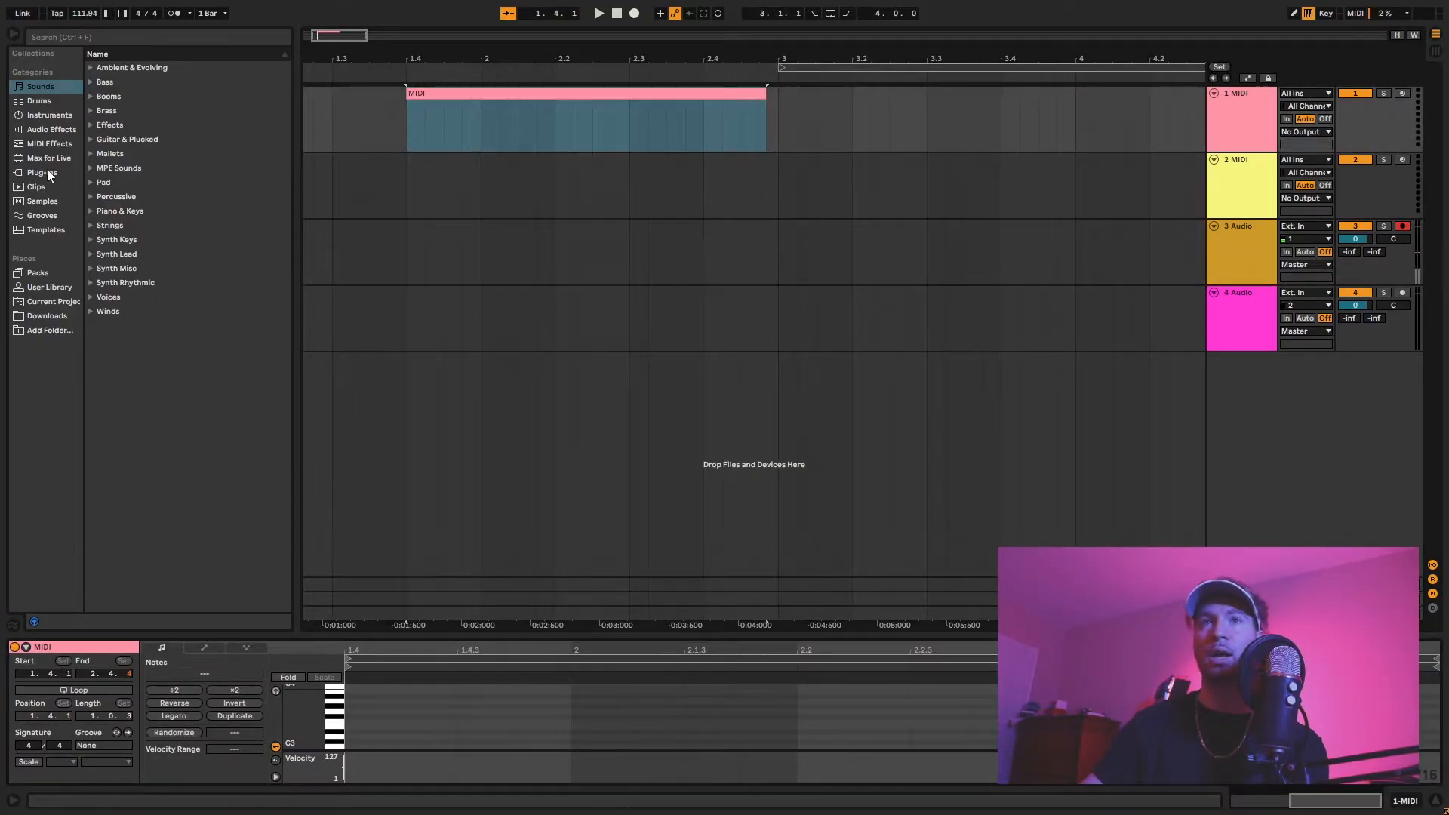
pyautogui.press('Delete')
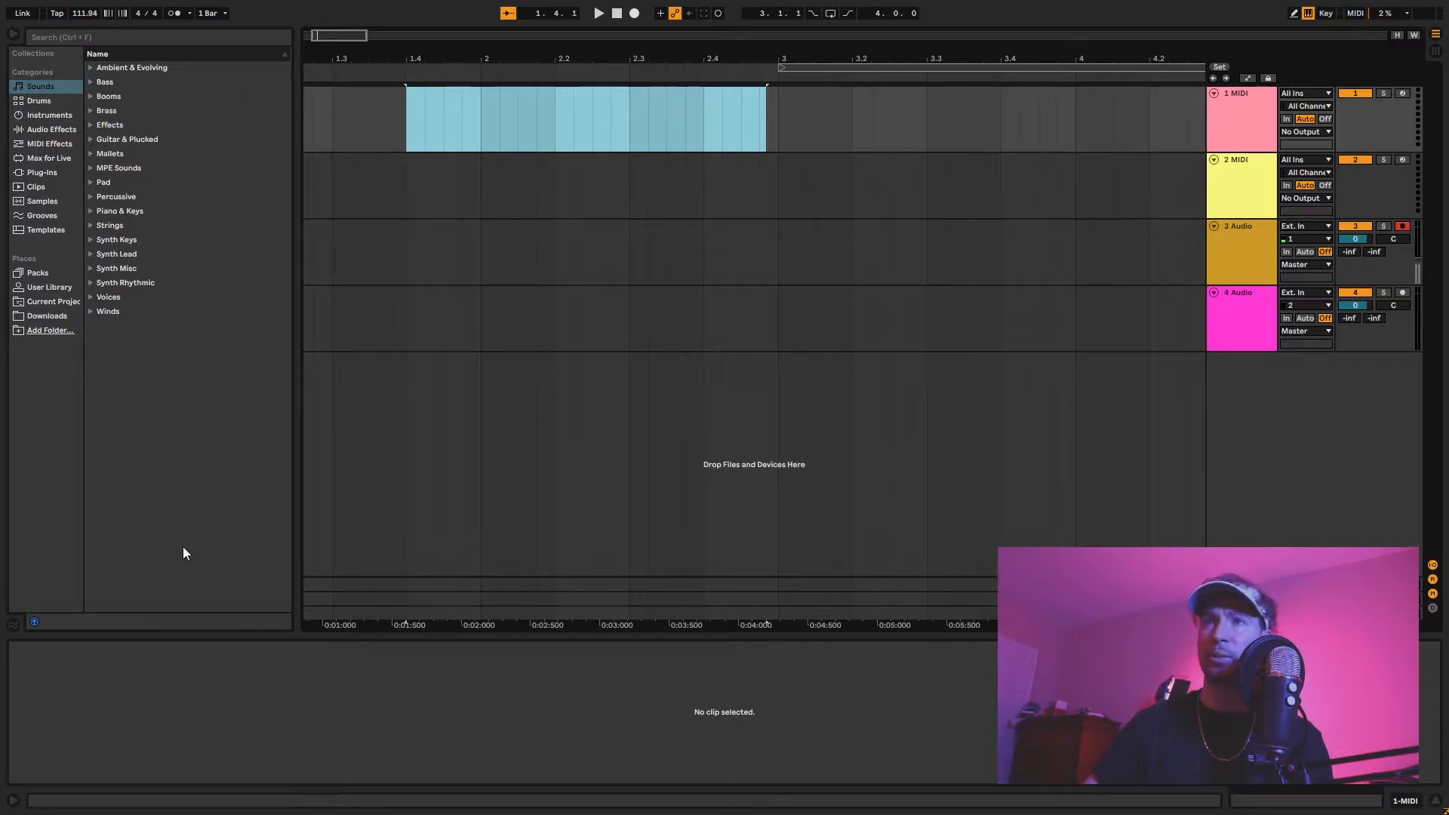
# Step through the tracks down to the returns, and examine the A Reverb and B Delay return tracks in Session View
pyautogui.click(1249, 146)
pyautogui.press('Down')
pyautogui.press('Down')
pyautogui.press('Down')
pyautogui.press('Down')
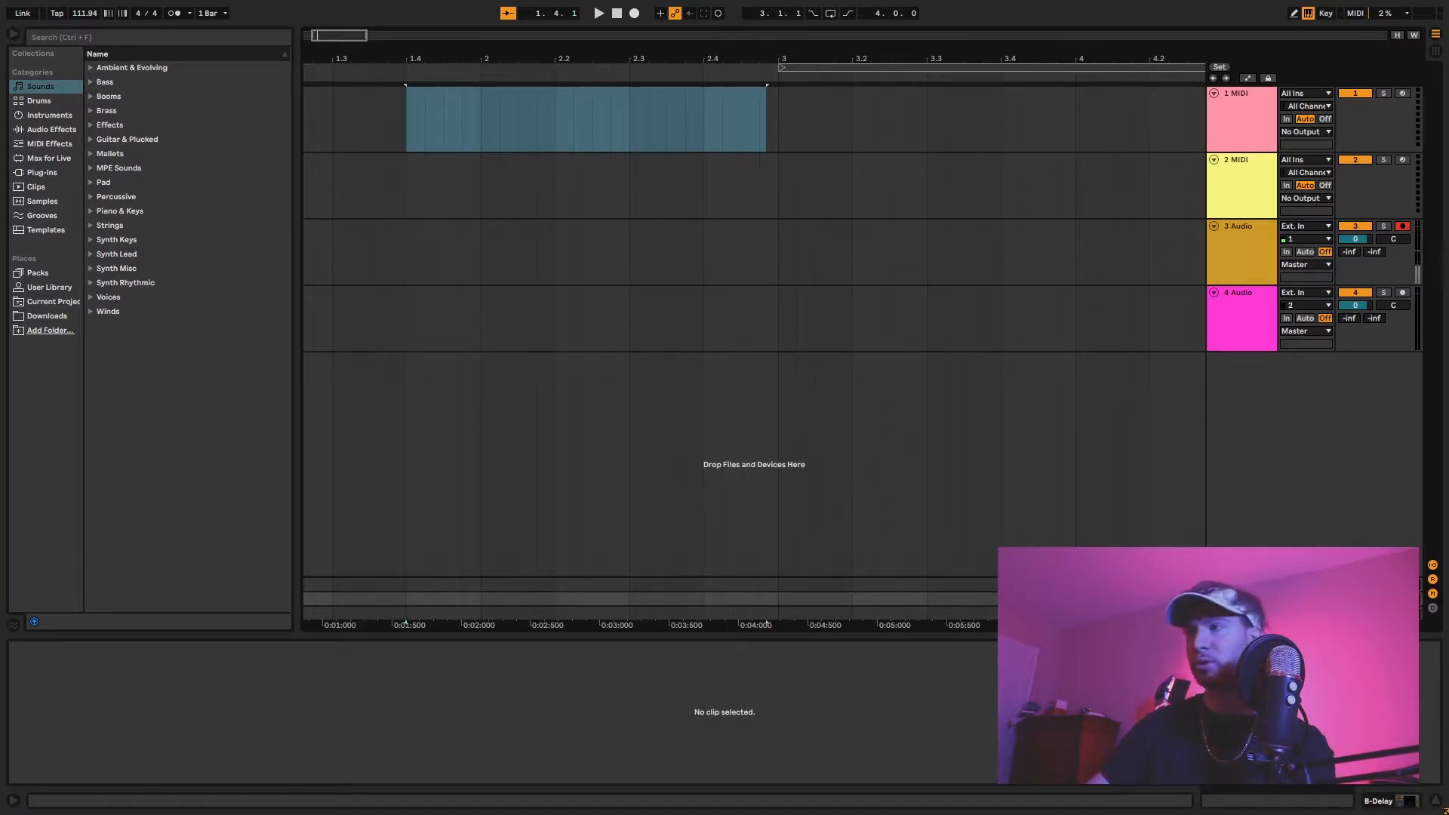
pyautogui.press('Up')
pyautogui.press('Down')
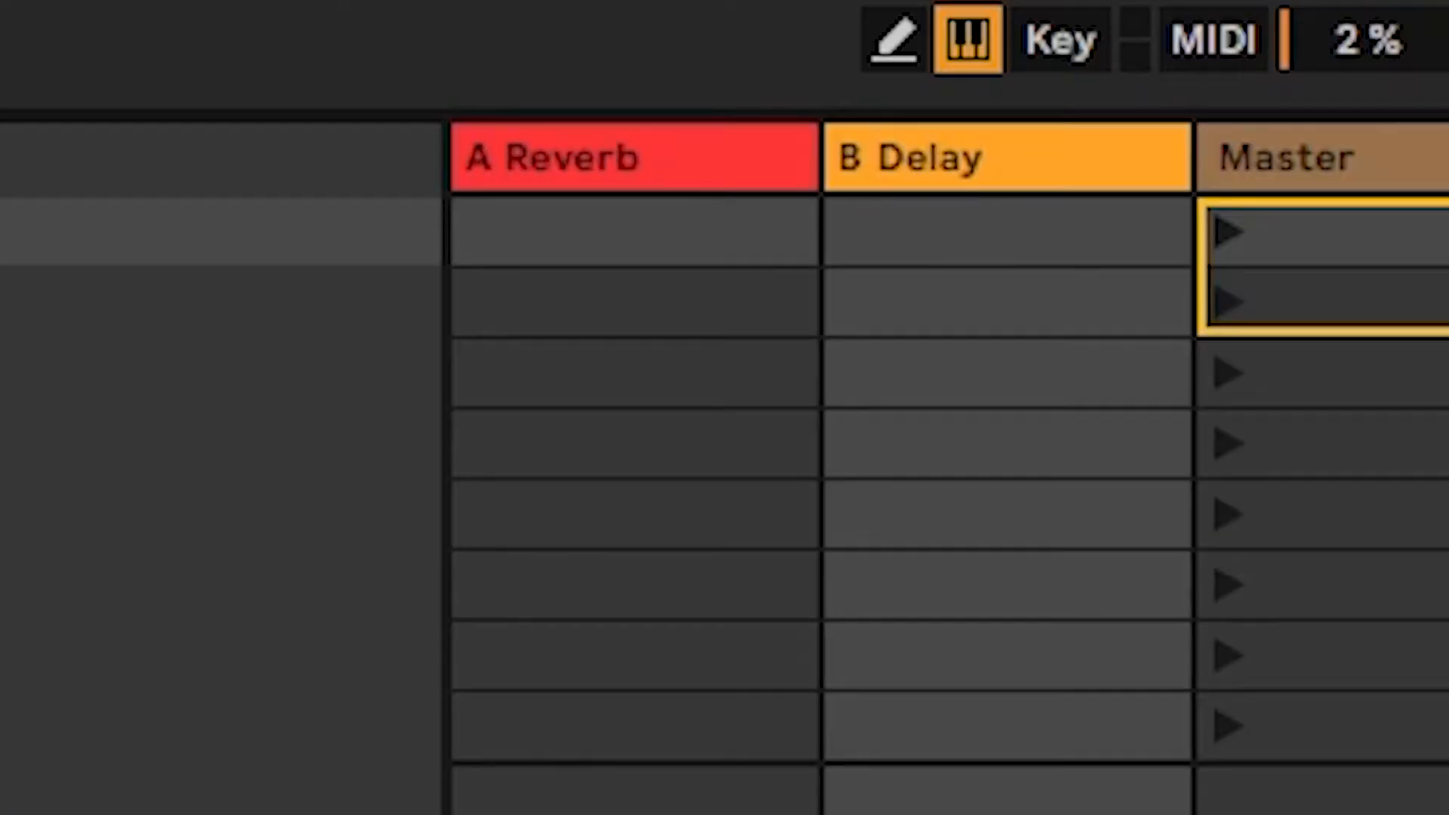
pyautogui.click(673, 171)
pyautogui.click(903, 167)
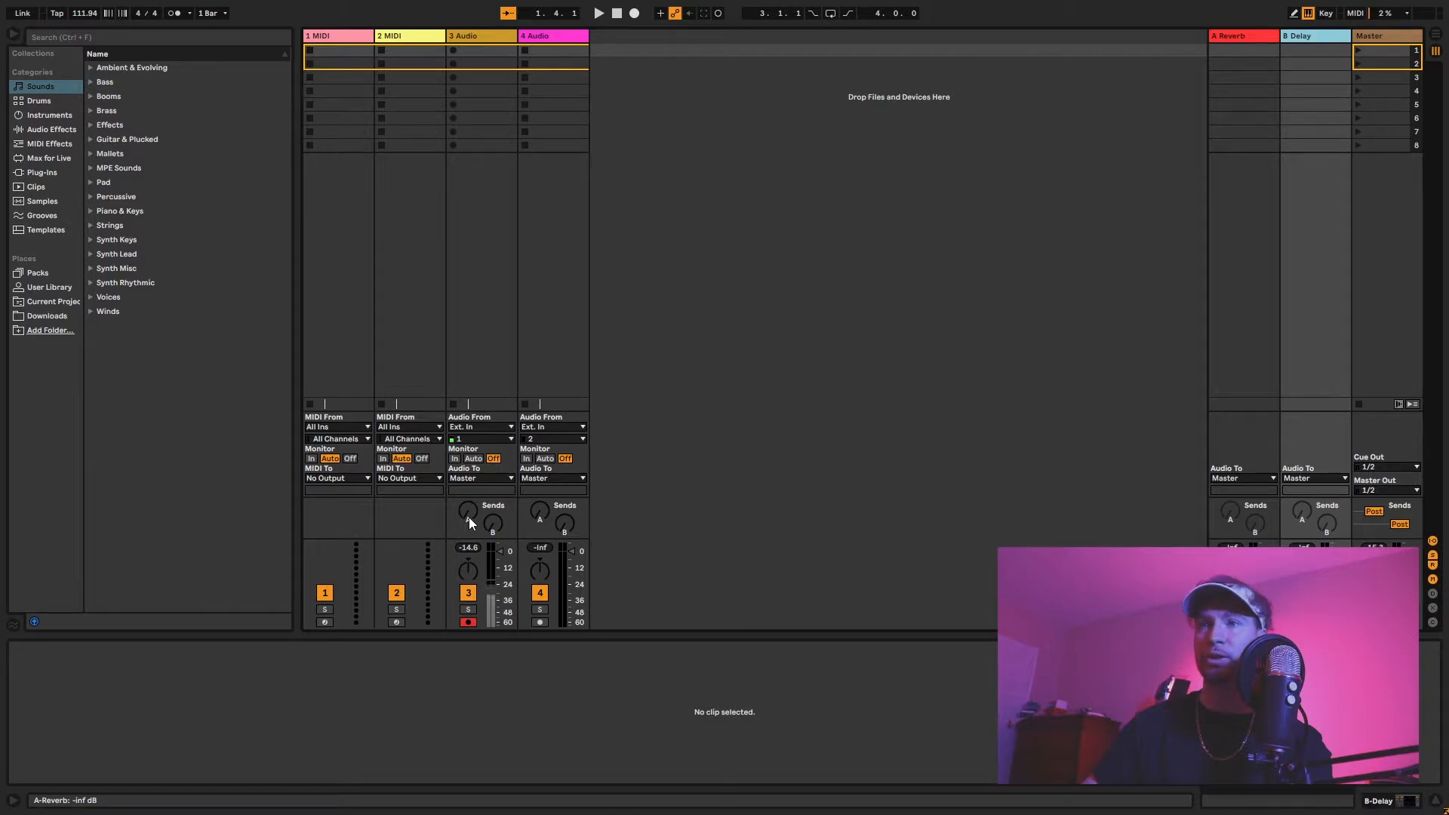
# Raise the A Reverb sends of the 3 Audio and 4 Audio tracks to 0.0 dB in Session View
pyautogui.press('Tab')
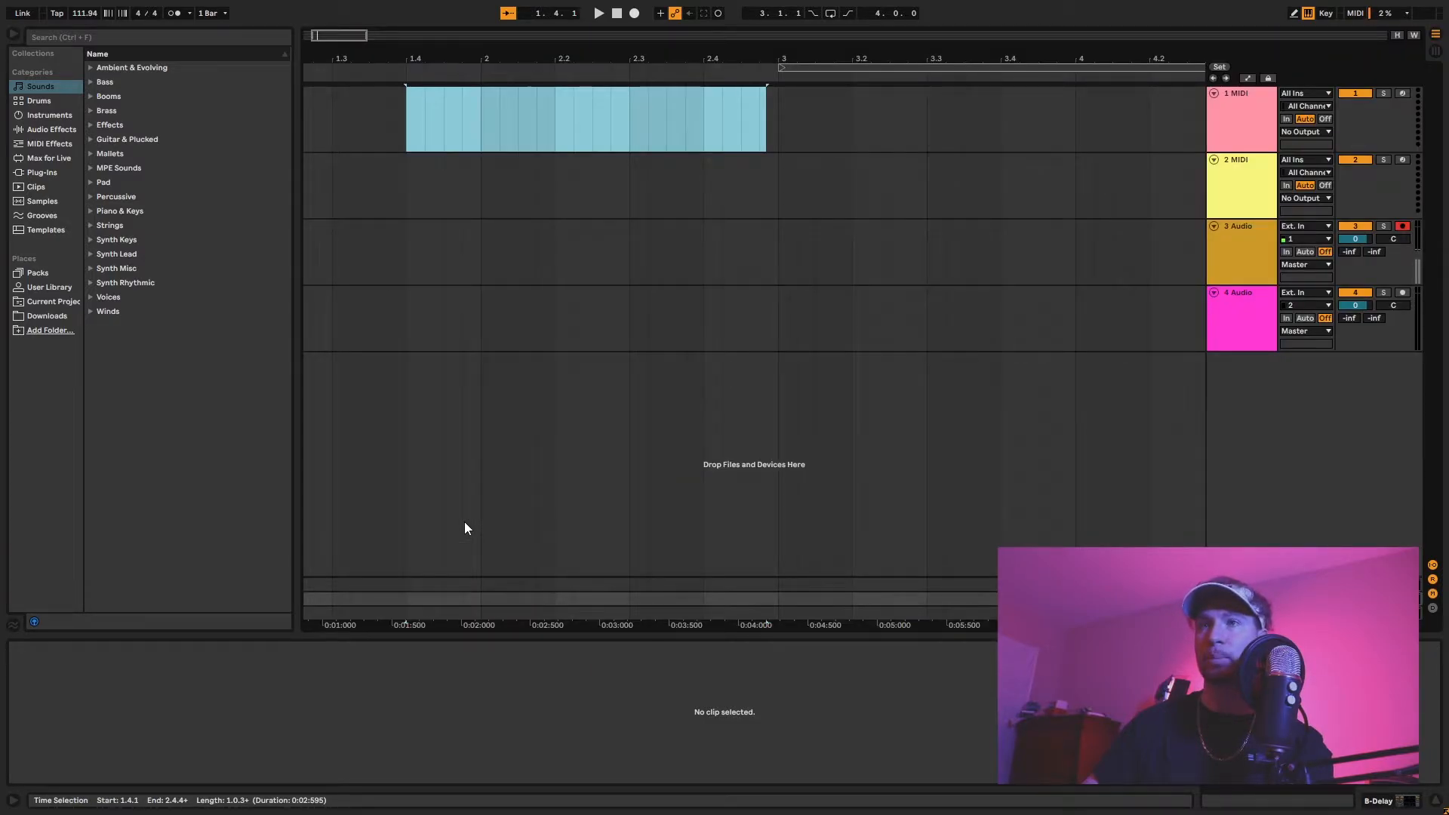
pyautogui.press('Tab')
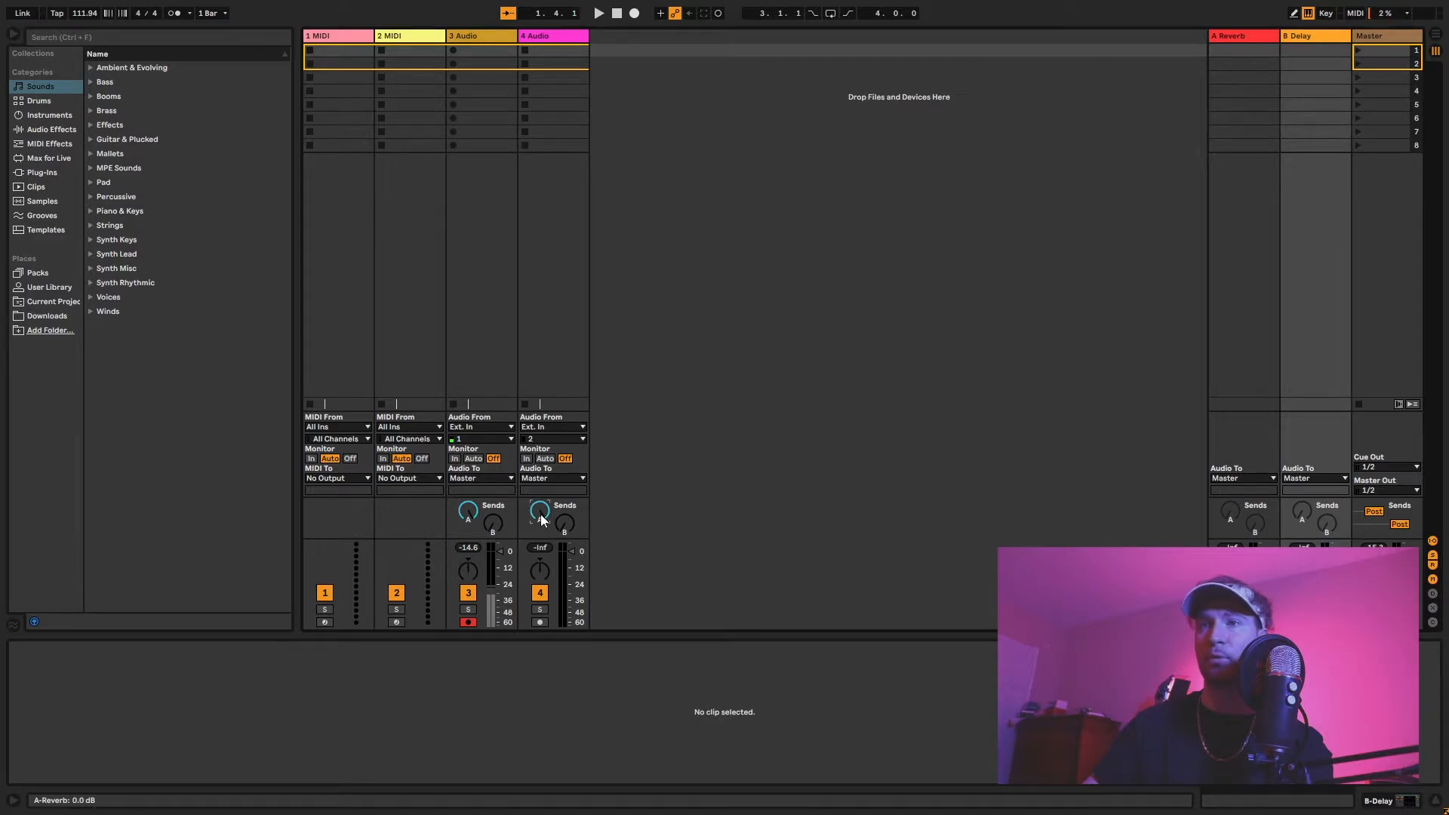
# Try the Sends Only output on the 3 Audio and 4 Audio tracks, and return both outputs to Master
pyautogui.click(540, 33)
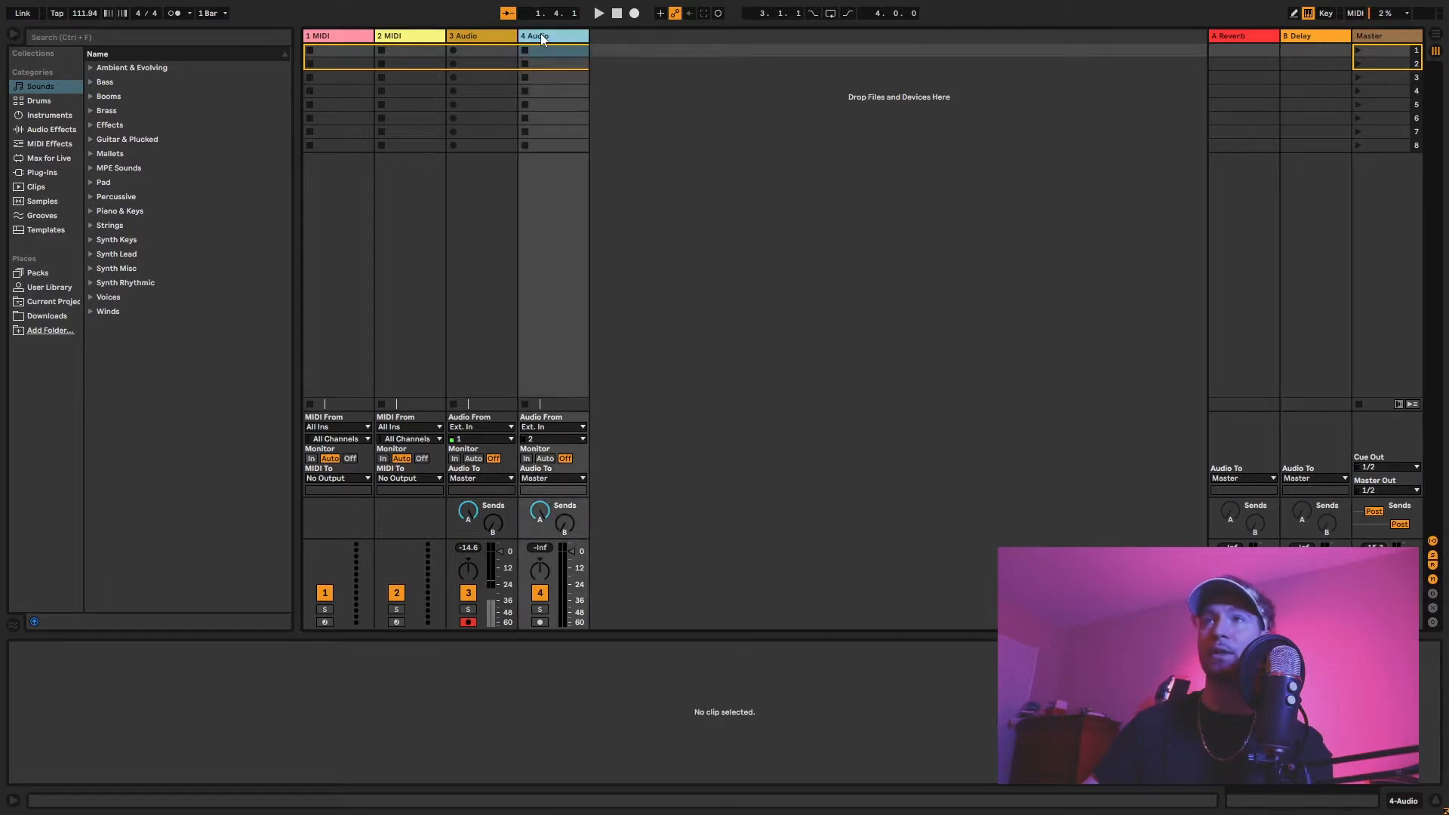
pyautogui.keyDown('shift'); pyautogui.click(493, 33); pyautogui.keyUp('shift')
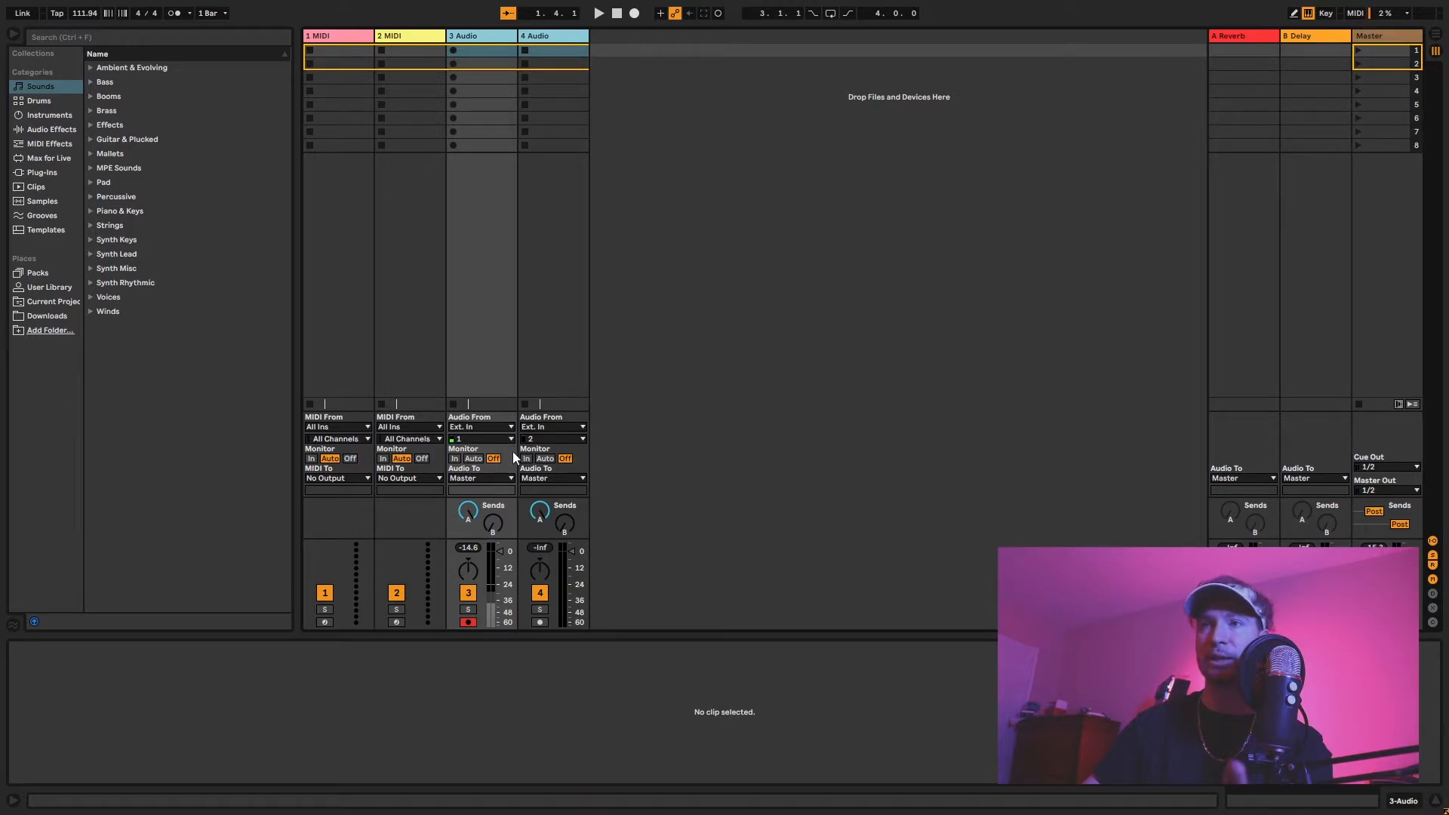
pyautogui.click(505, 479)
pyautogui.click(470, 541)
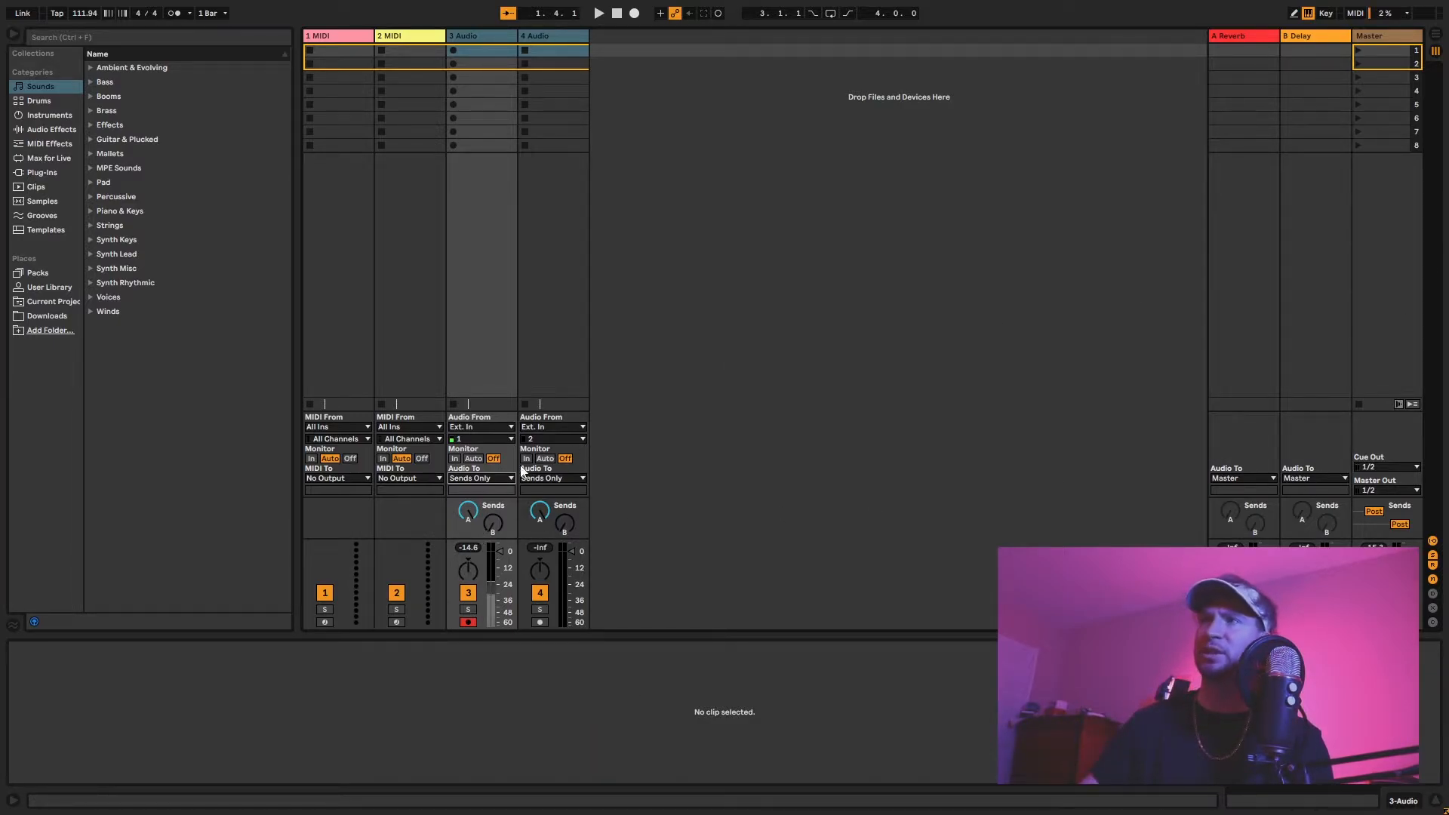
pyautogui.click(1242, 39)
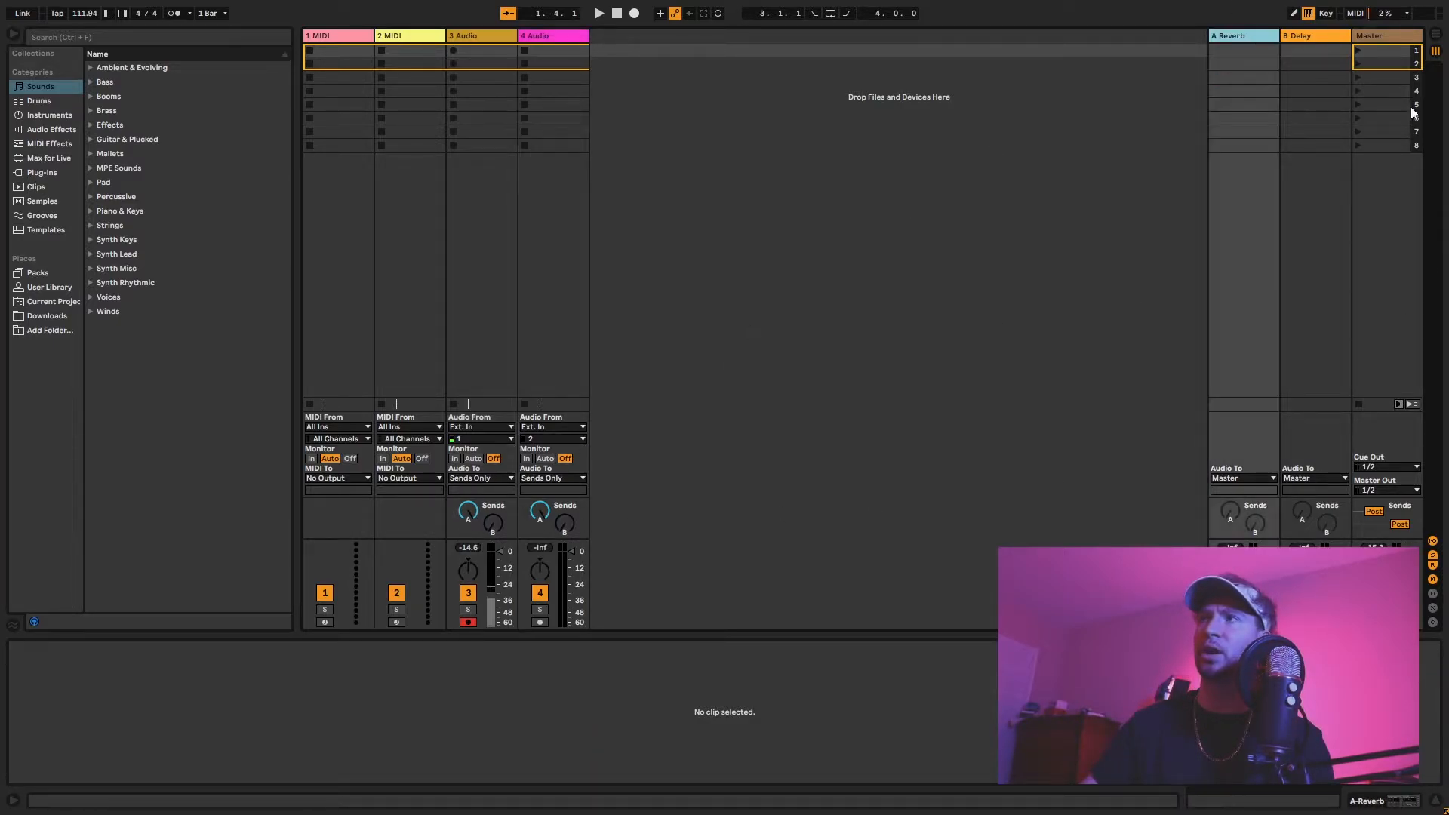
pyautogui.click(481, 477)
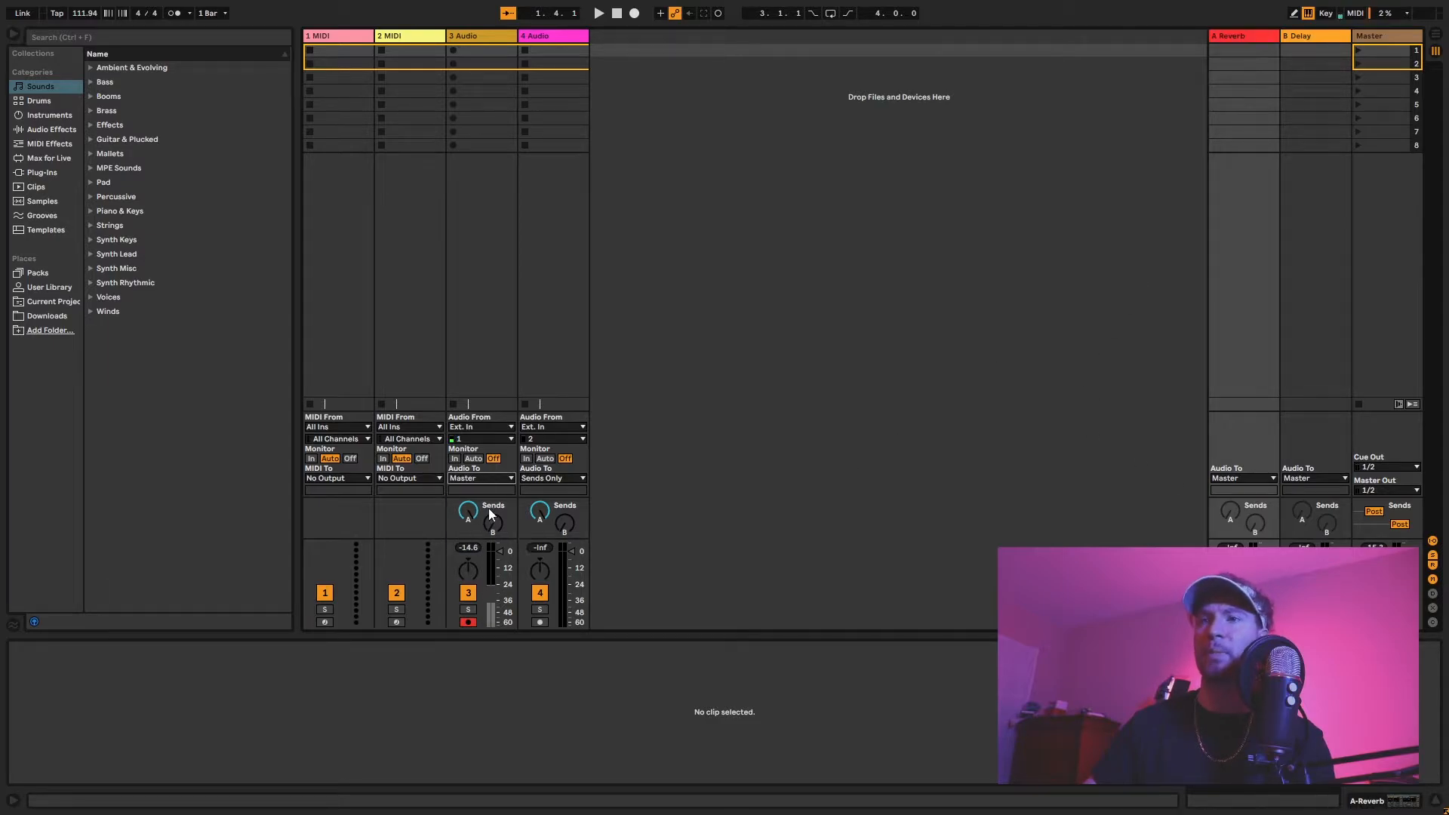
pyautogui.click(553, 478)
pyautogui.click(547, 516)
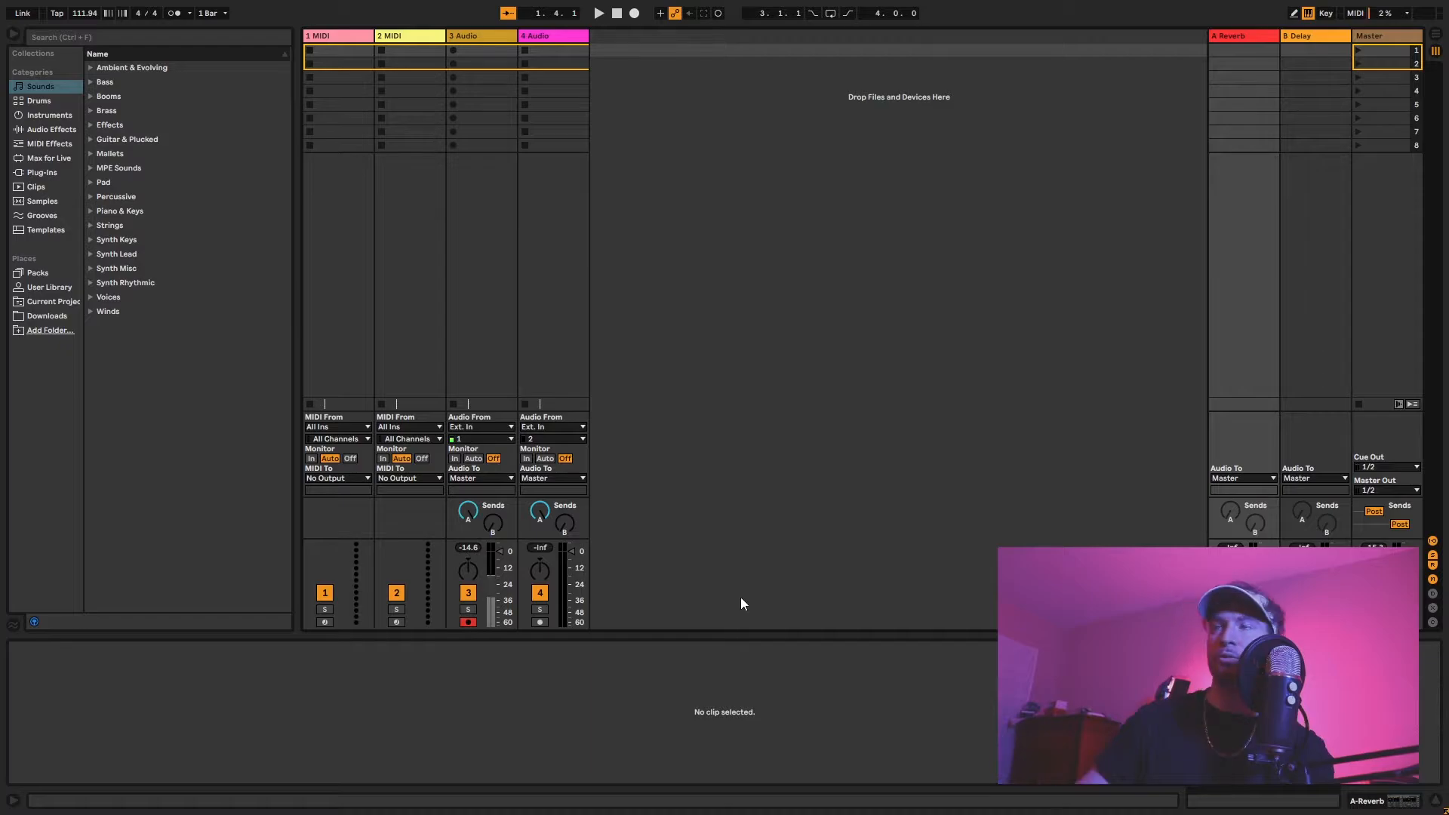
# Shorten the loop region to one bar in Arrangement View, turn looping on and move the loop to bar 4
pyautogui.press('Tab')
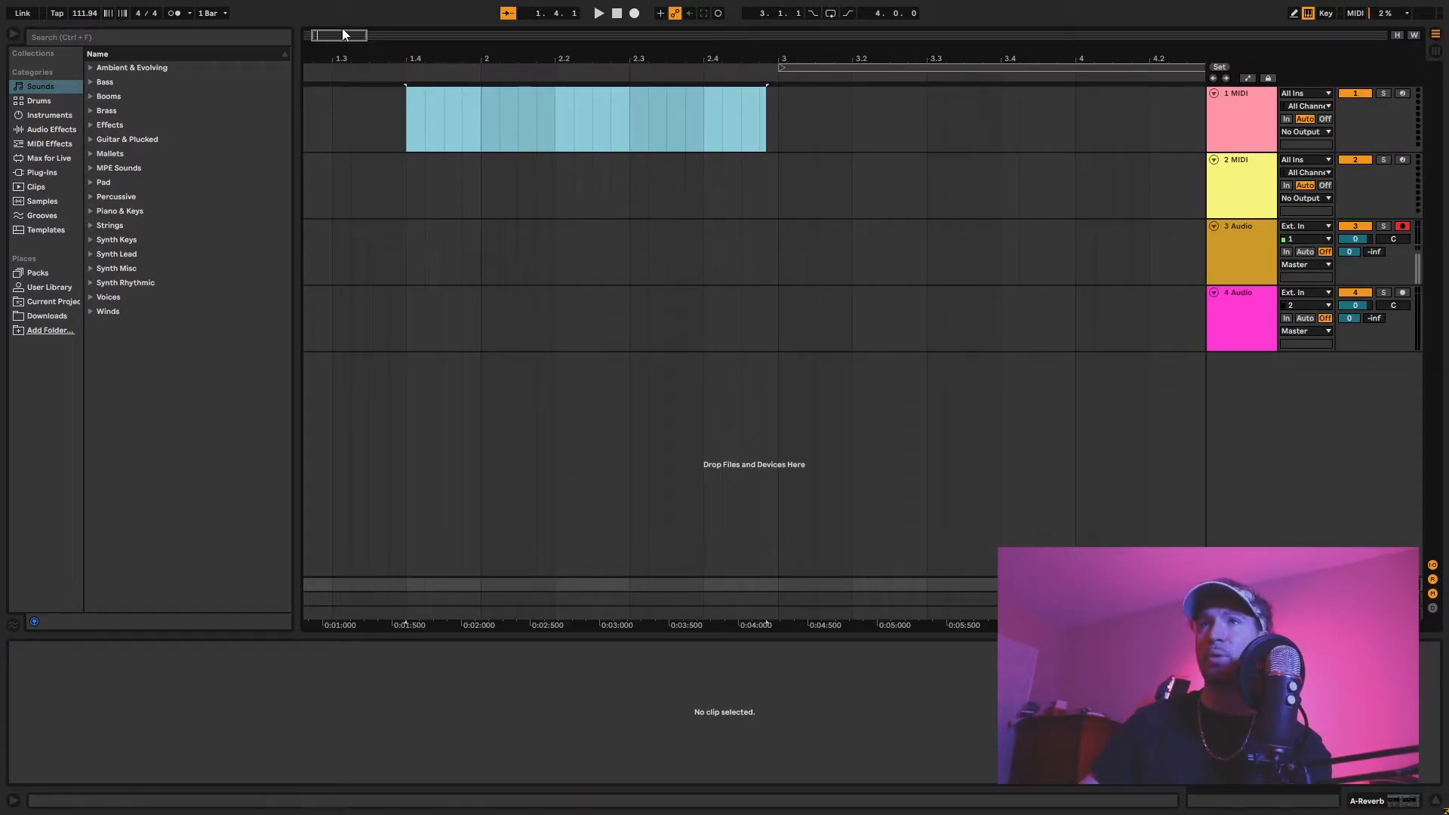
pyautogui.moveTo(343, 35); pyautogui.dragTo(343, 6)
pyautogui.click(433, 156)
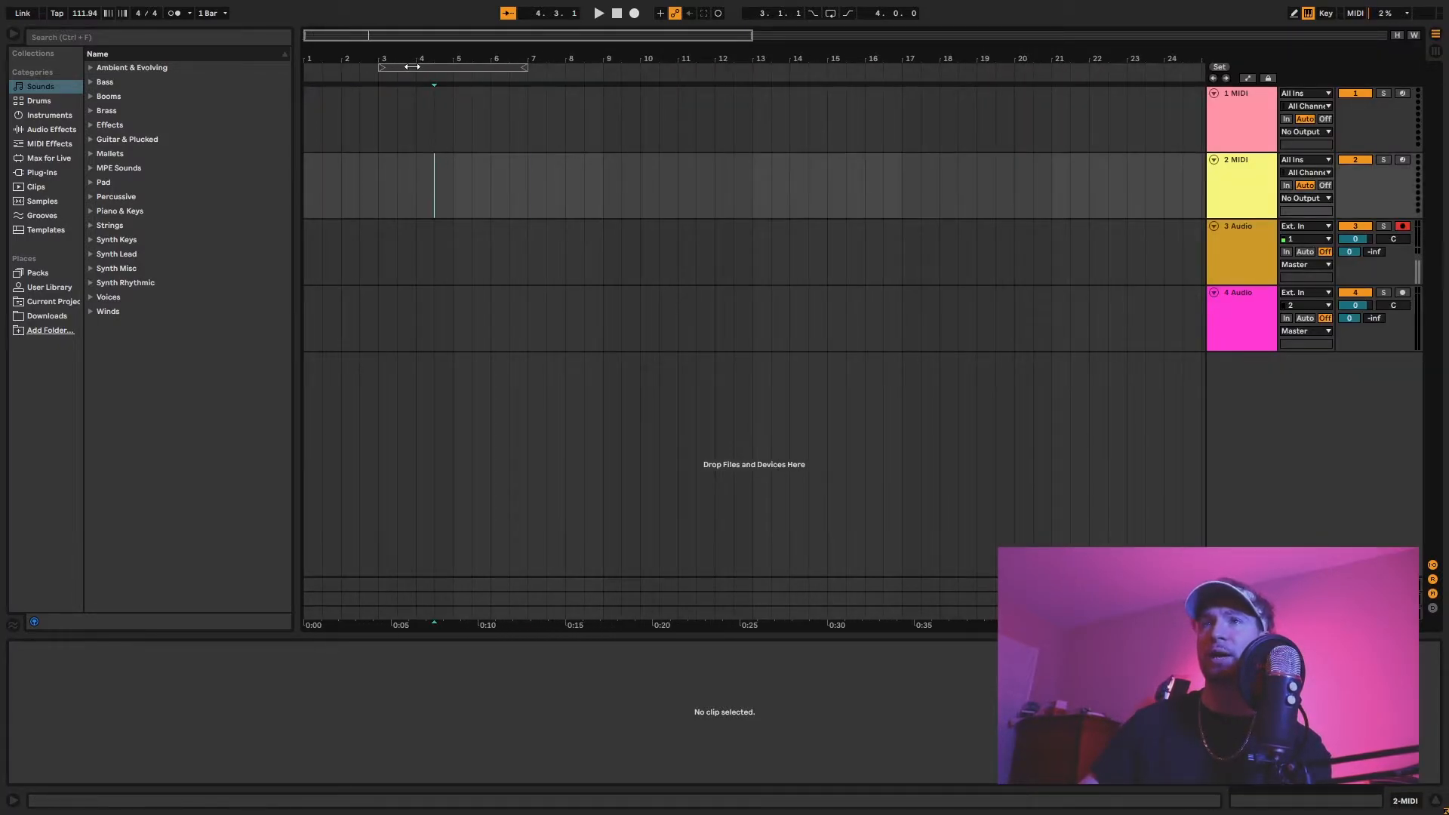
pyautogui.moveTo(525, 67); pyautogui.dragTo(317, 75)
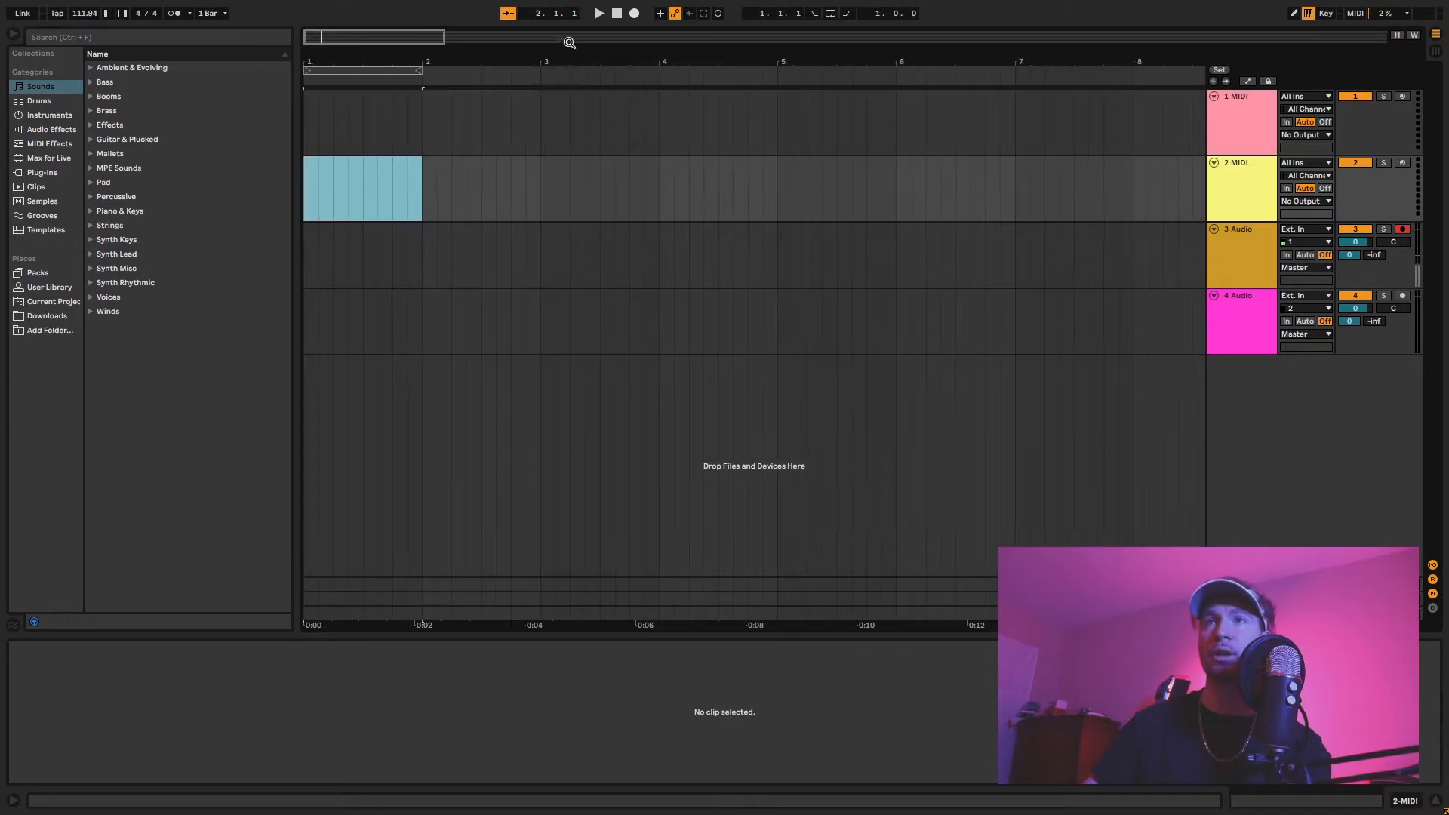
pyautogui.click(830, 13)
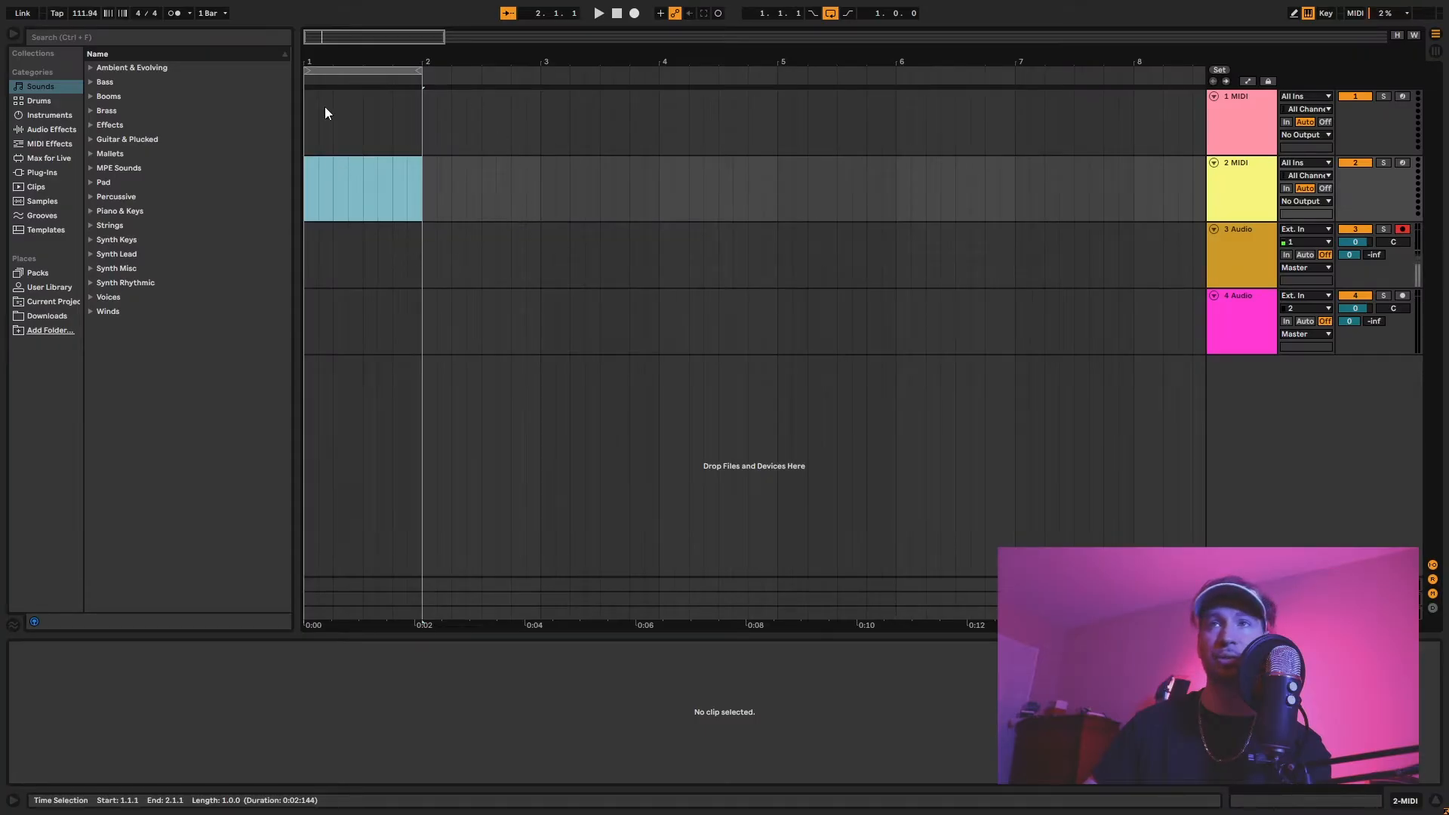
pyautogui.moveTo(375, 72); pyautogui.dragTo(731, 77)
# Try a short empty MIDI clip at bar 4 on the 2 MIDI track, play the loop, and delete the clip
pyautogui.click(664, 190)
pyautogui.hotkey('ctrl', 'shift', 'm')
pyautogui.press('space')
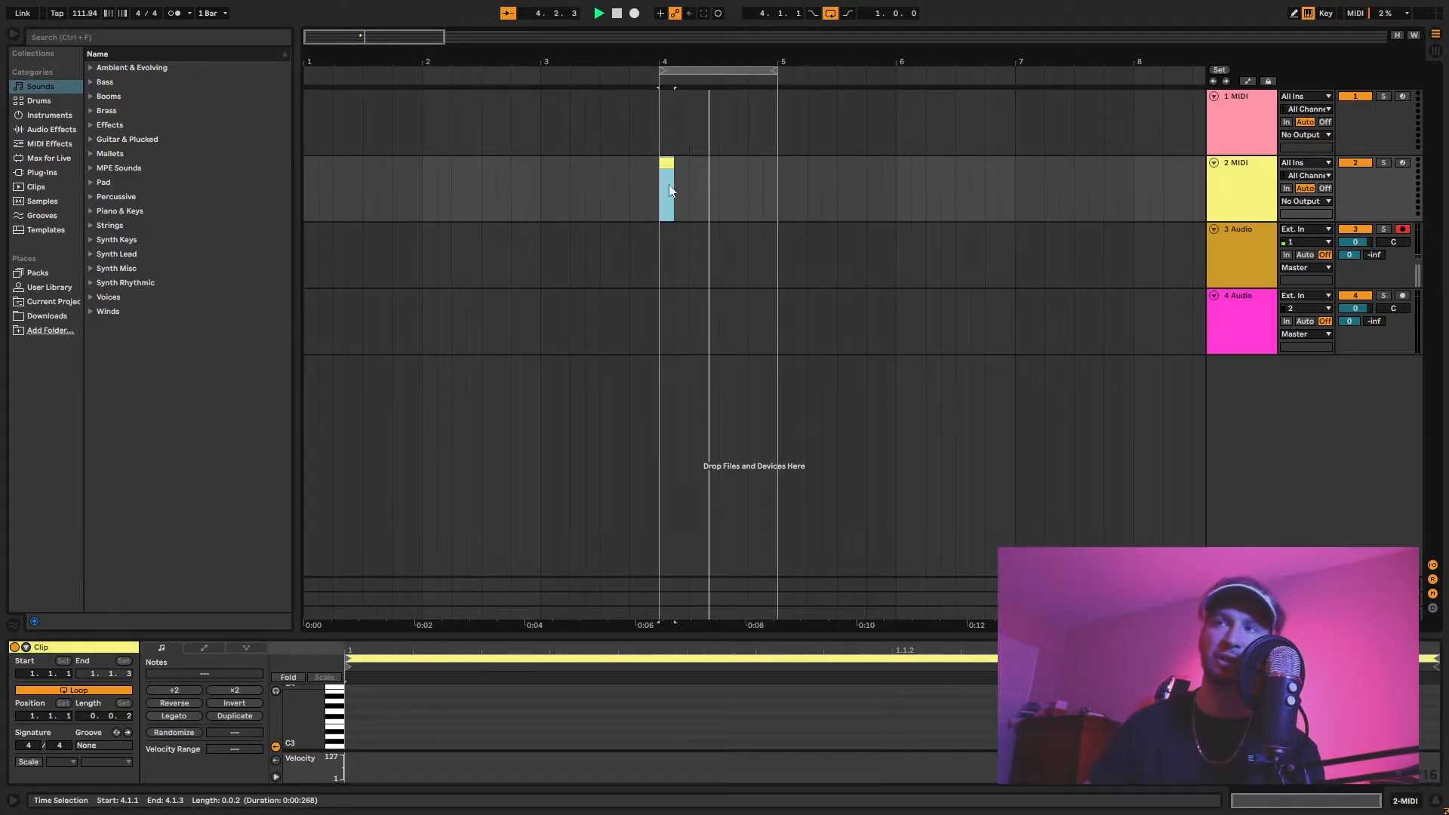
pyautogui.moveTo(670, 190); pyautogui.dragTo(645, 198)
pyautogui.press('Delete')
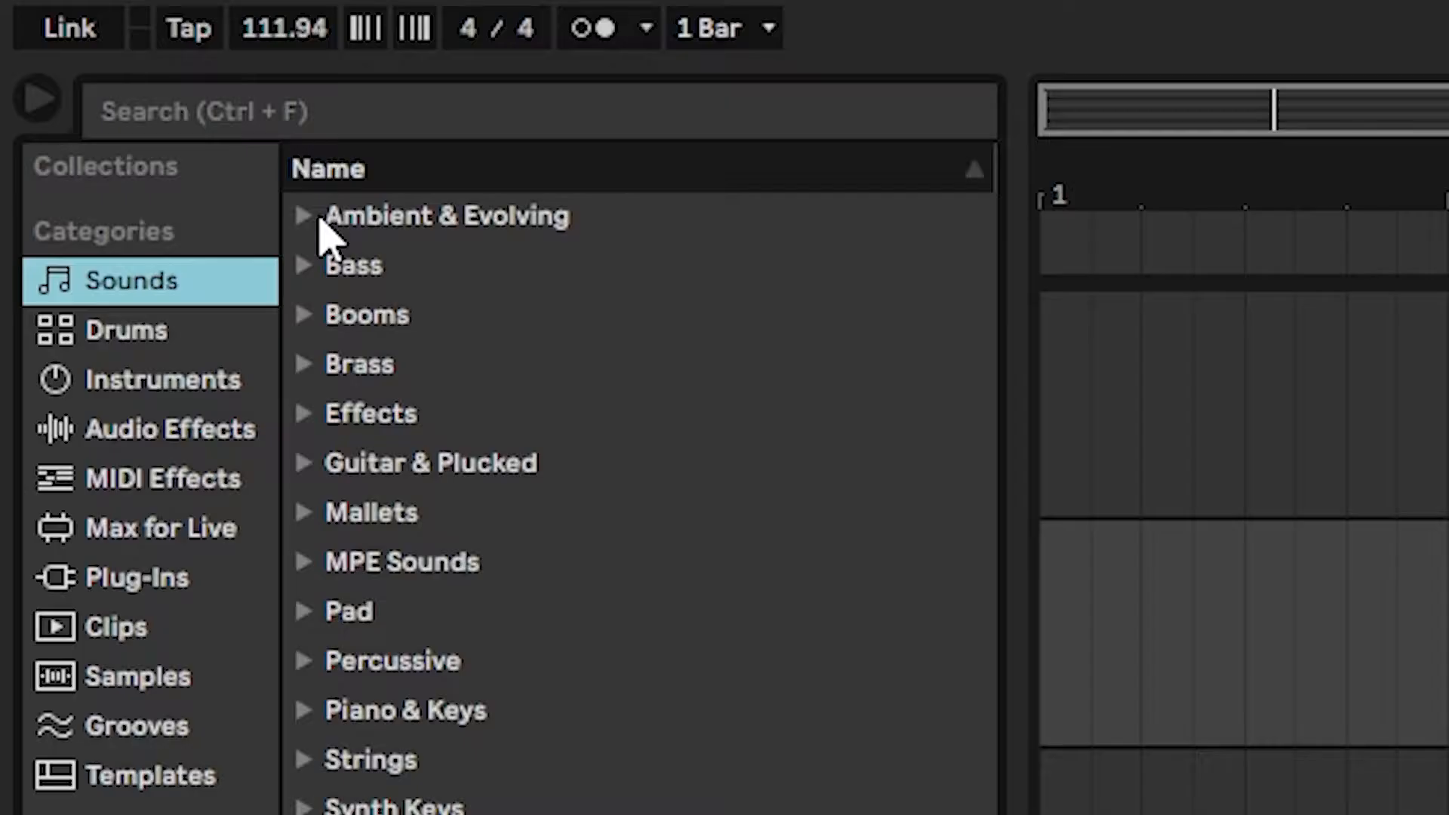
# Expand the Ambient & Evolving sounds in the browser and look through their presets
pyautogui.click(94, 68)
pyautogui.scroll(-10, 641, 465)
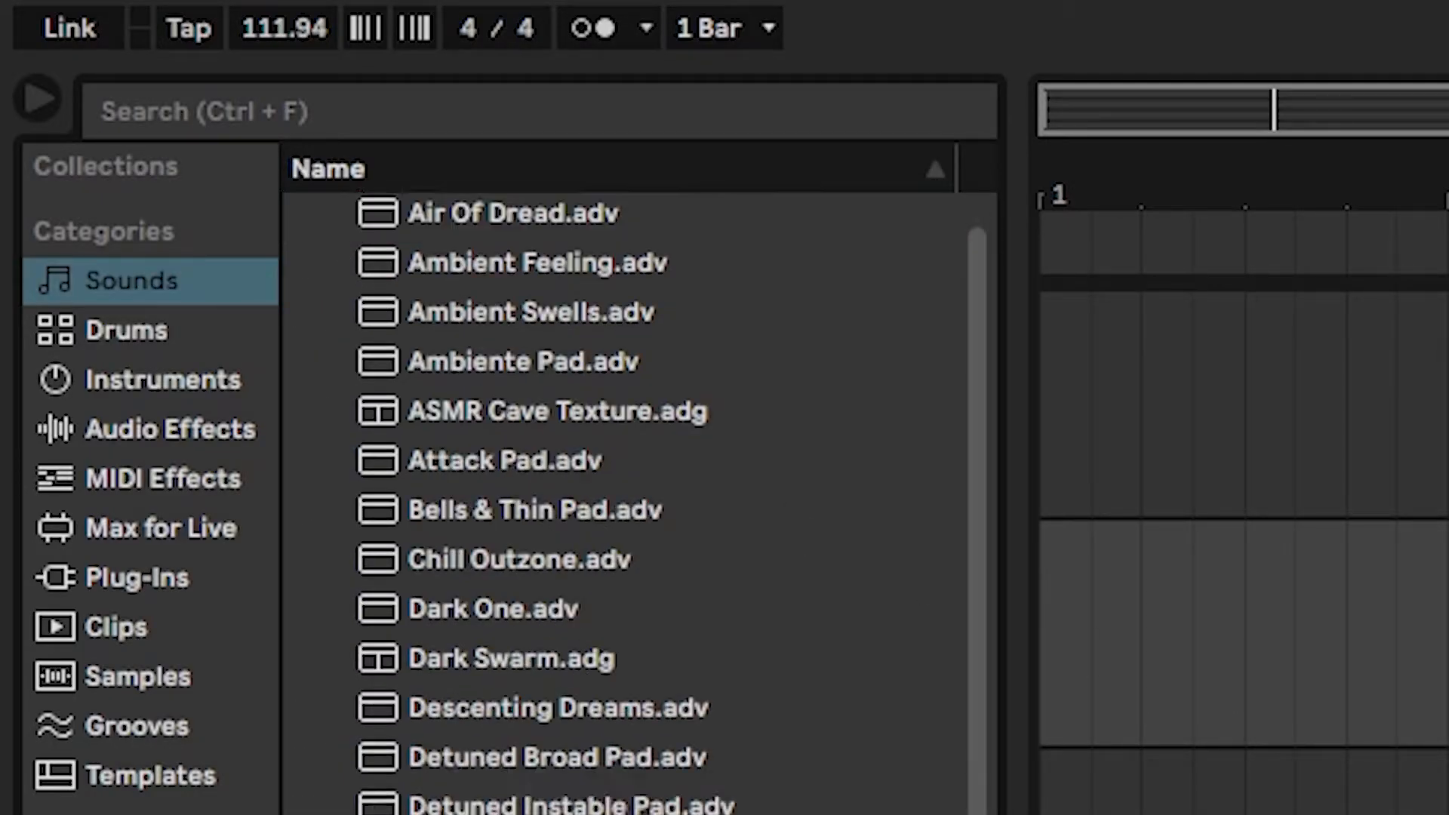
# Load the Bell Prelude preset from the Mallets sounds onto the 2 MIDI track and collapse the Mallets list
pyautogui.scroll(-6, 641, 465)
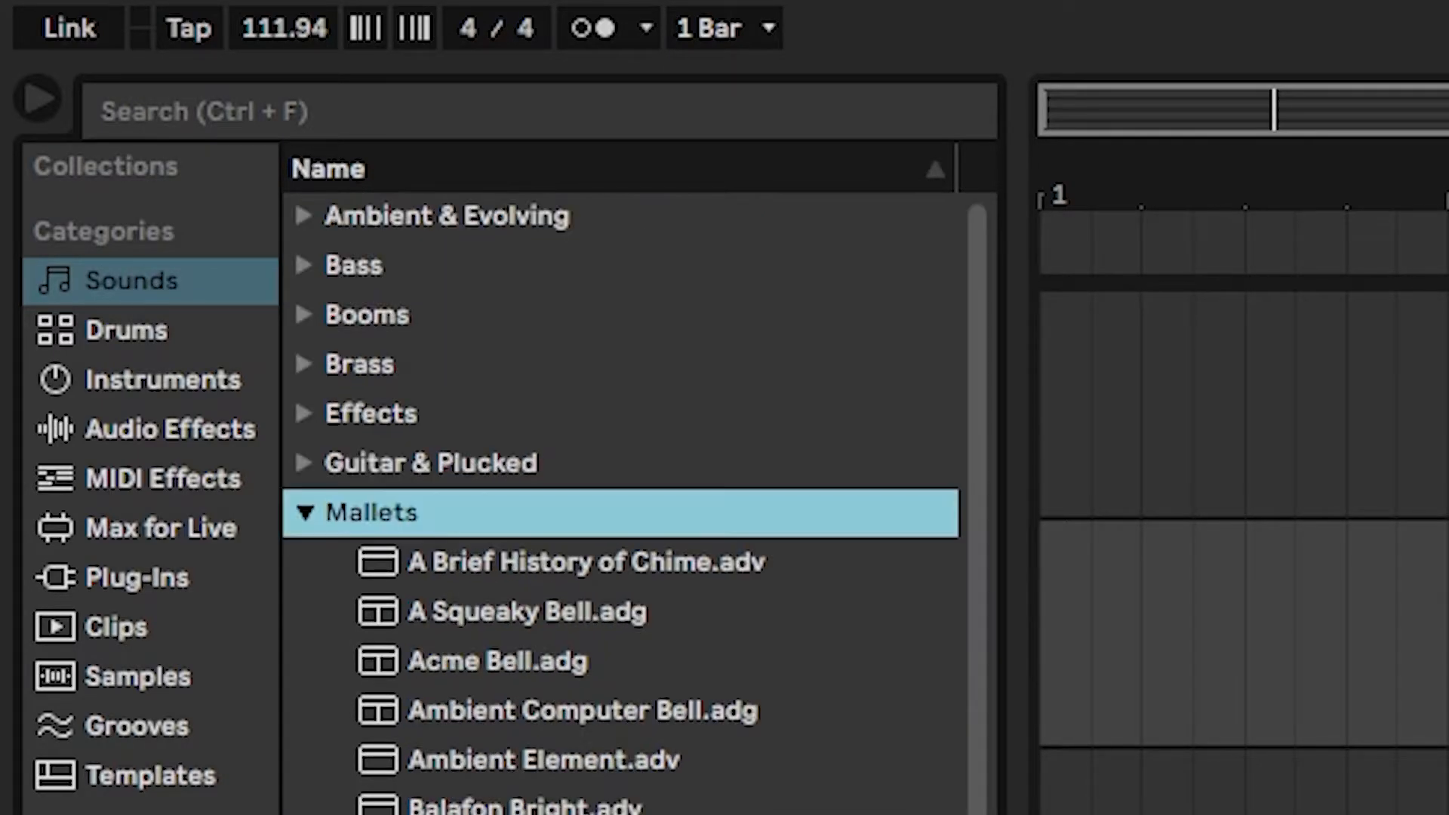
pyautogui.click(125, 400)
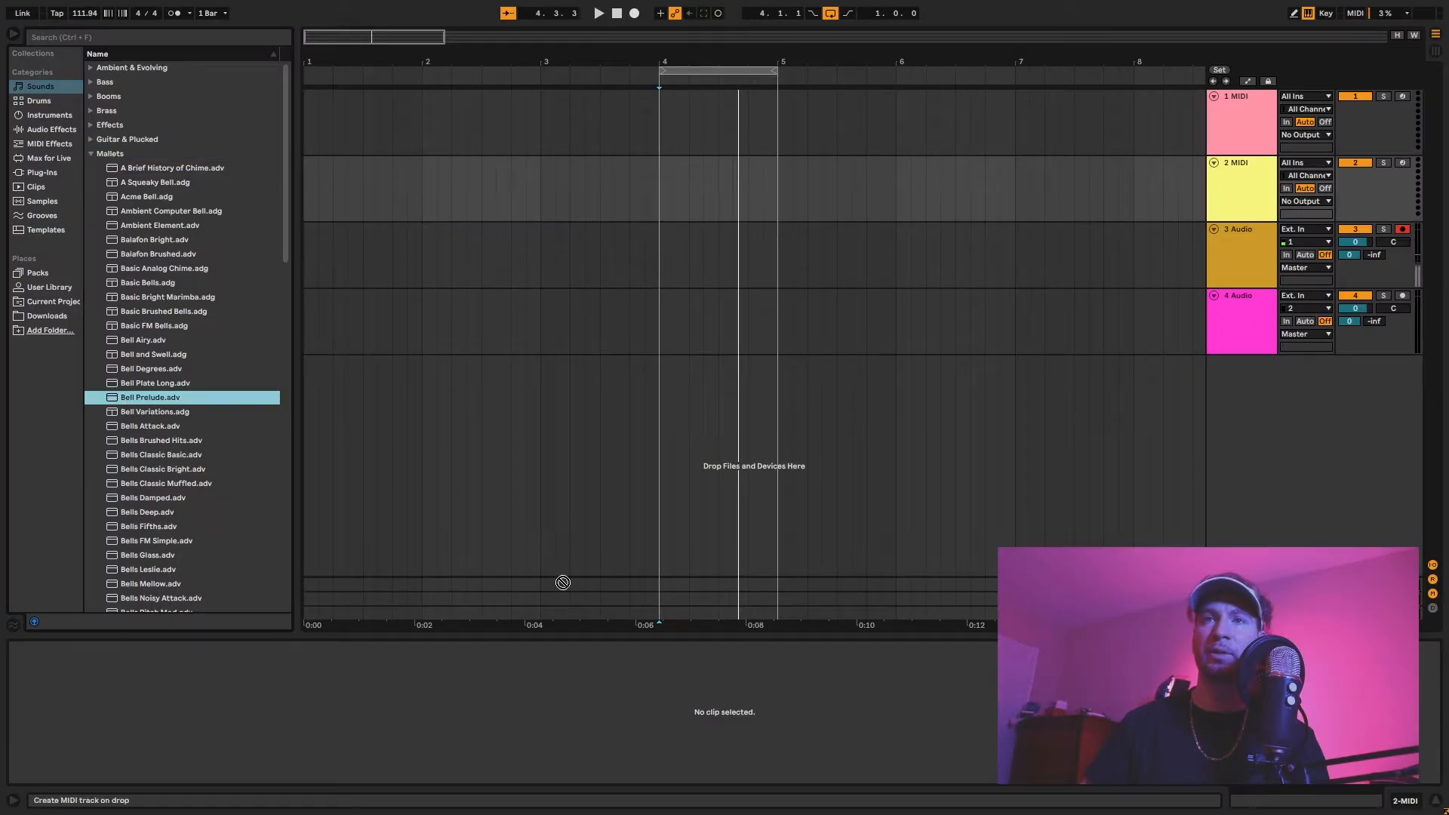
pyautogui.click(122, 399)
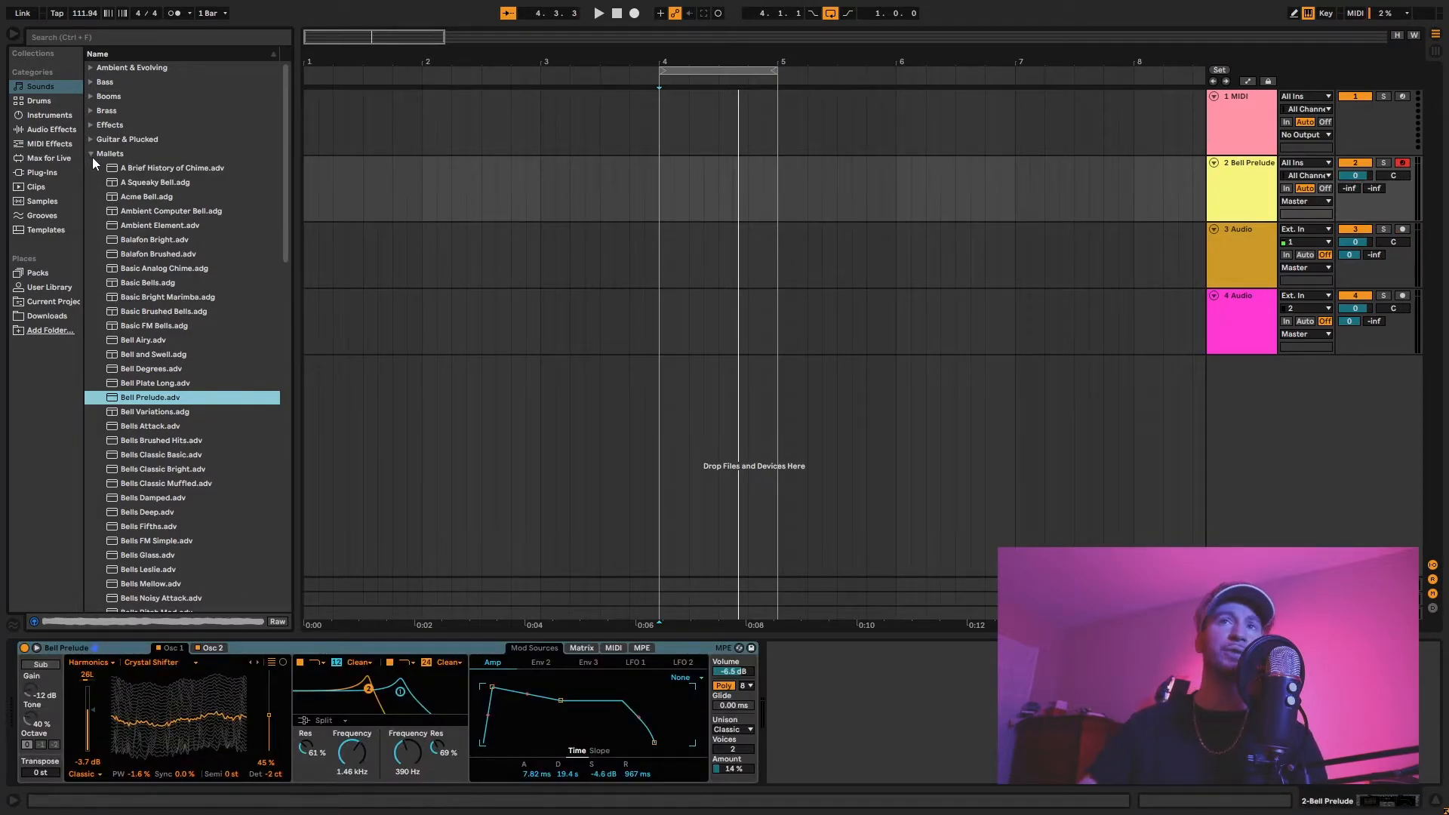
pyautogui.scroll(-10, 169, 459)
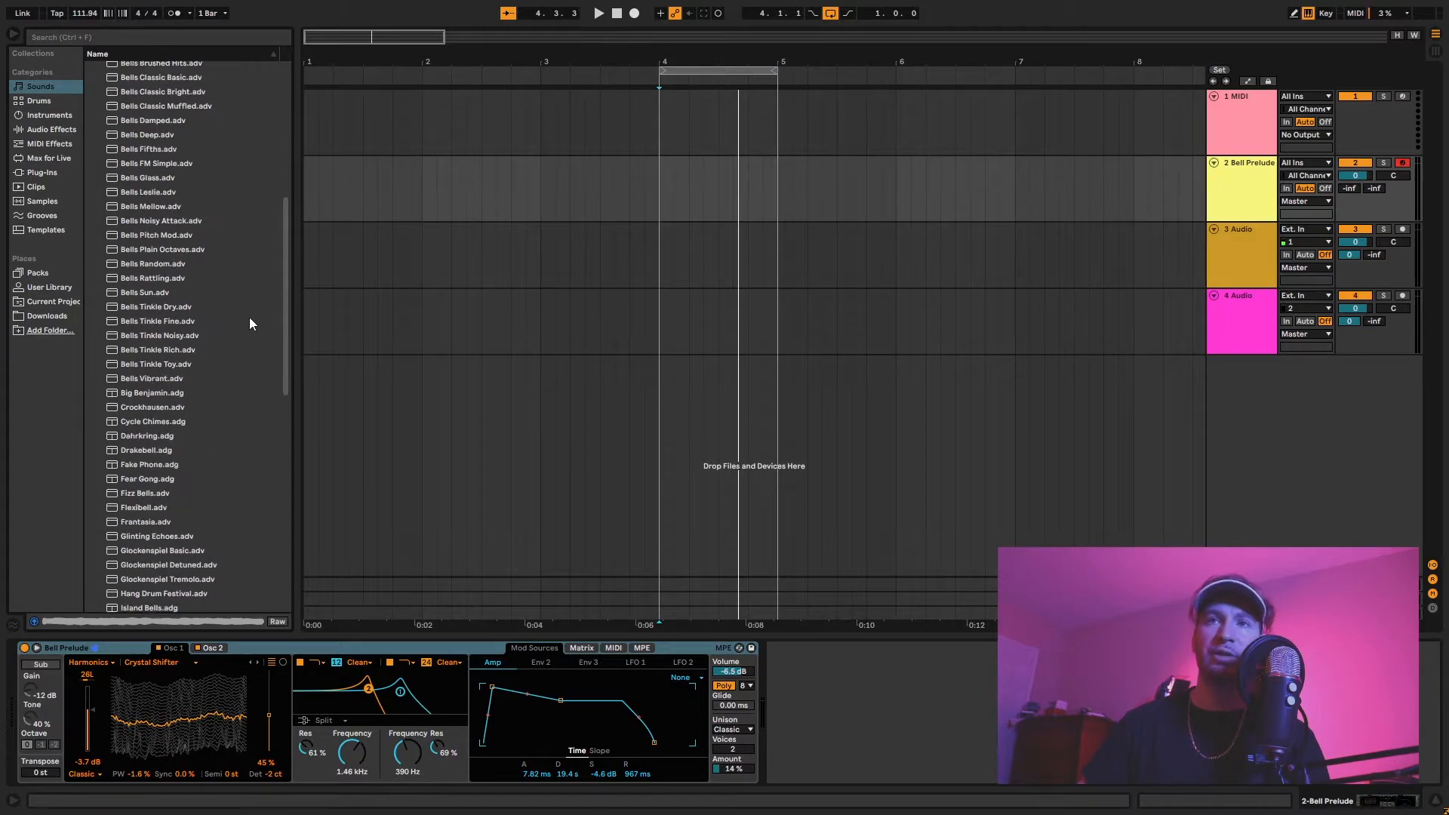
pyautogui.moveTo(283, 255)
pyautogui.mouseDown()
pyautogui.moveTo(294, 517)
pyautogui.moveTo(317, 256)
pyautogui.mouseUp()
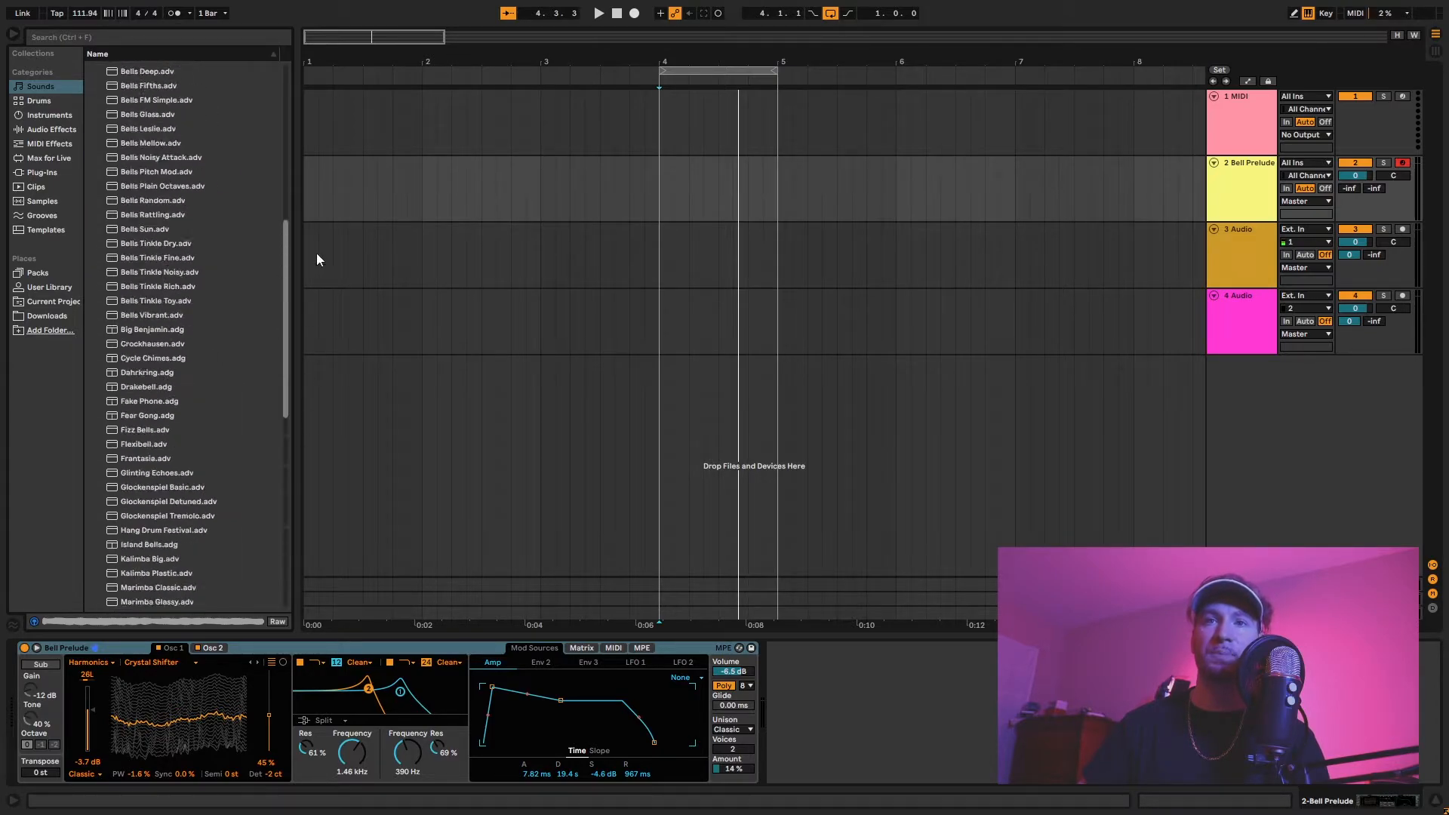
pyautogui.press('Left')
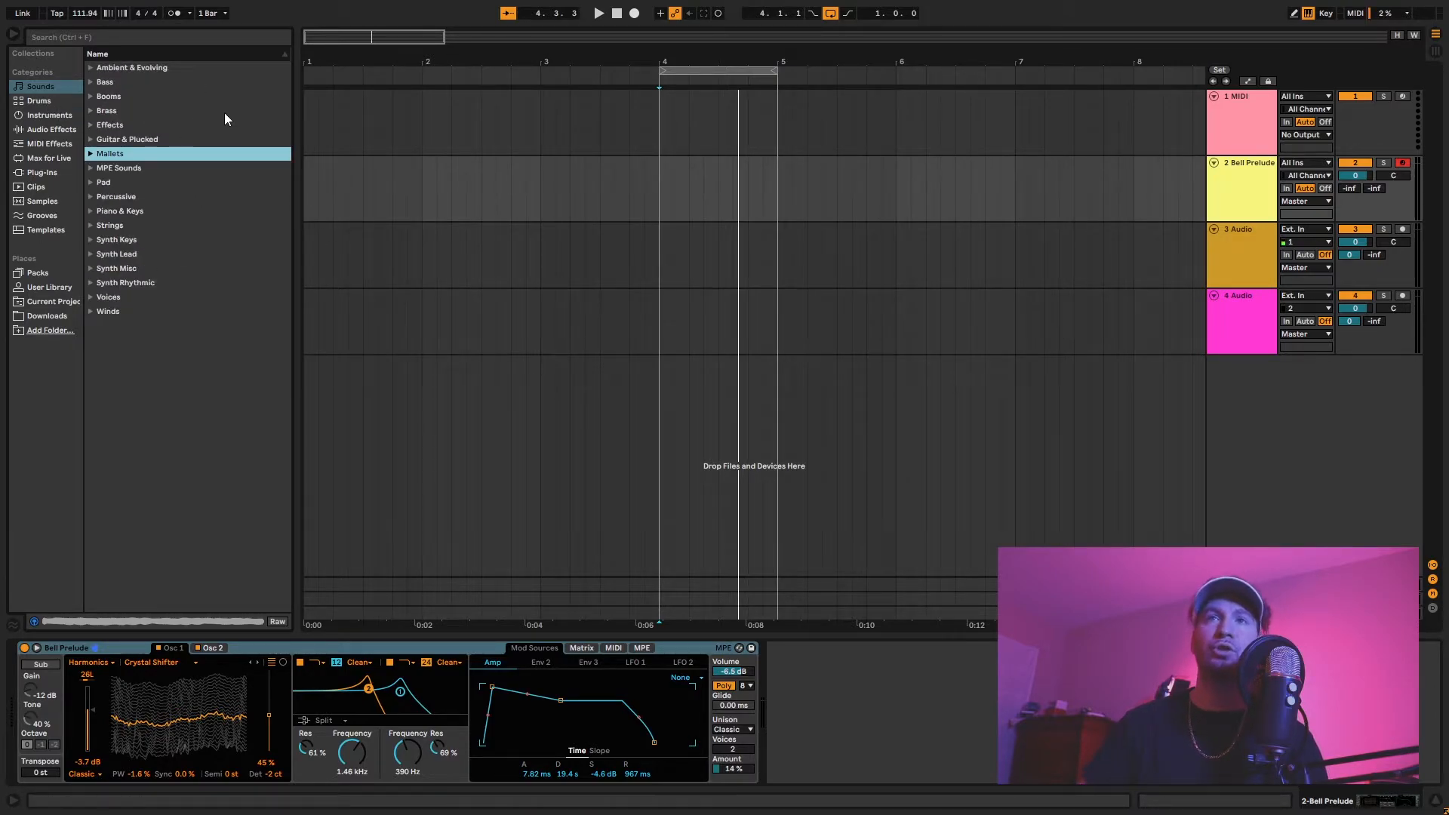
# Load the 808 Boom Kit from the Drums category onto the second MIDI track, replacing its instrument
pyautogui.click(47, 102)
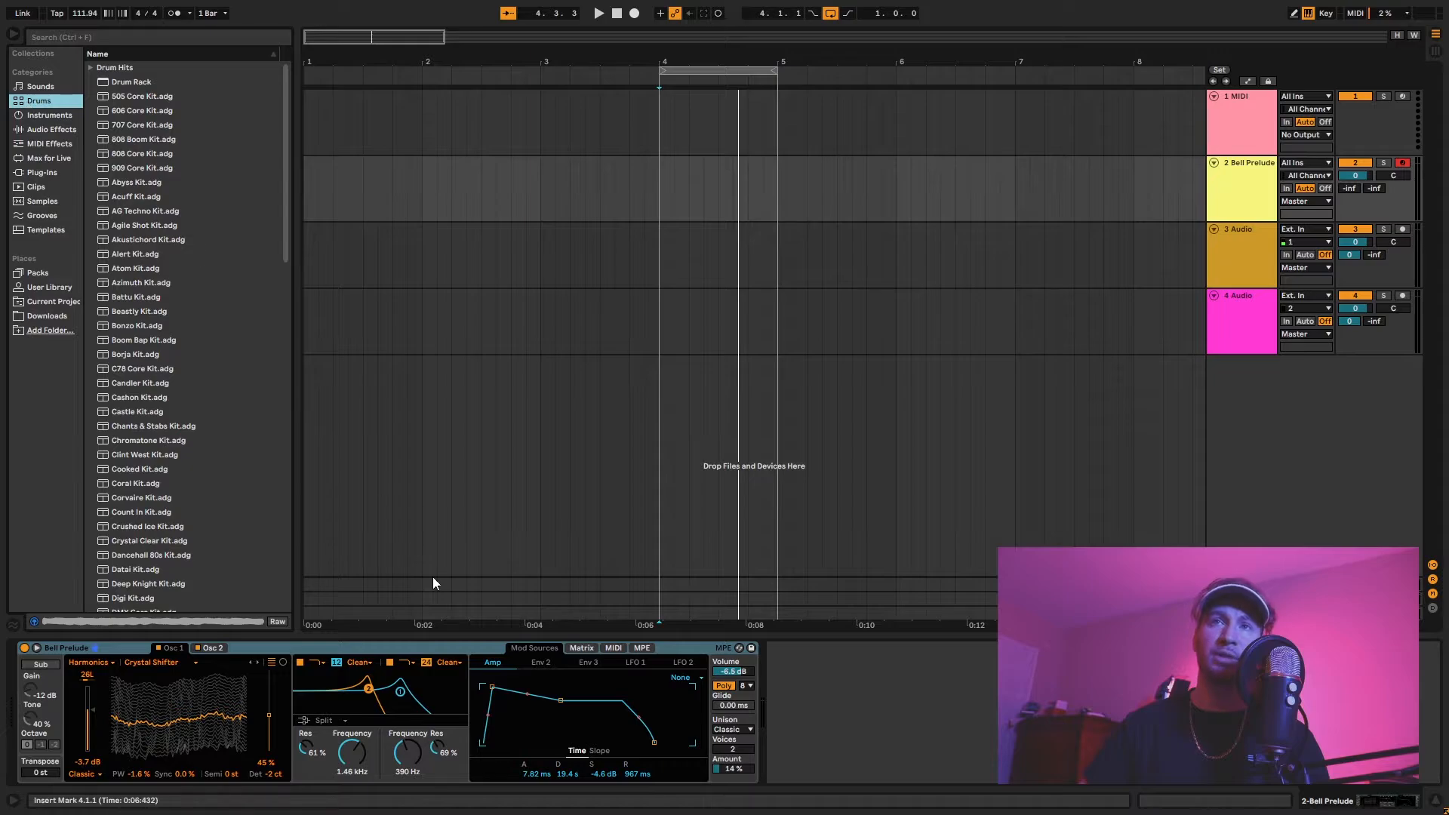
pyautogui.click(32, 88)
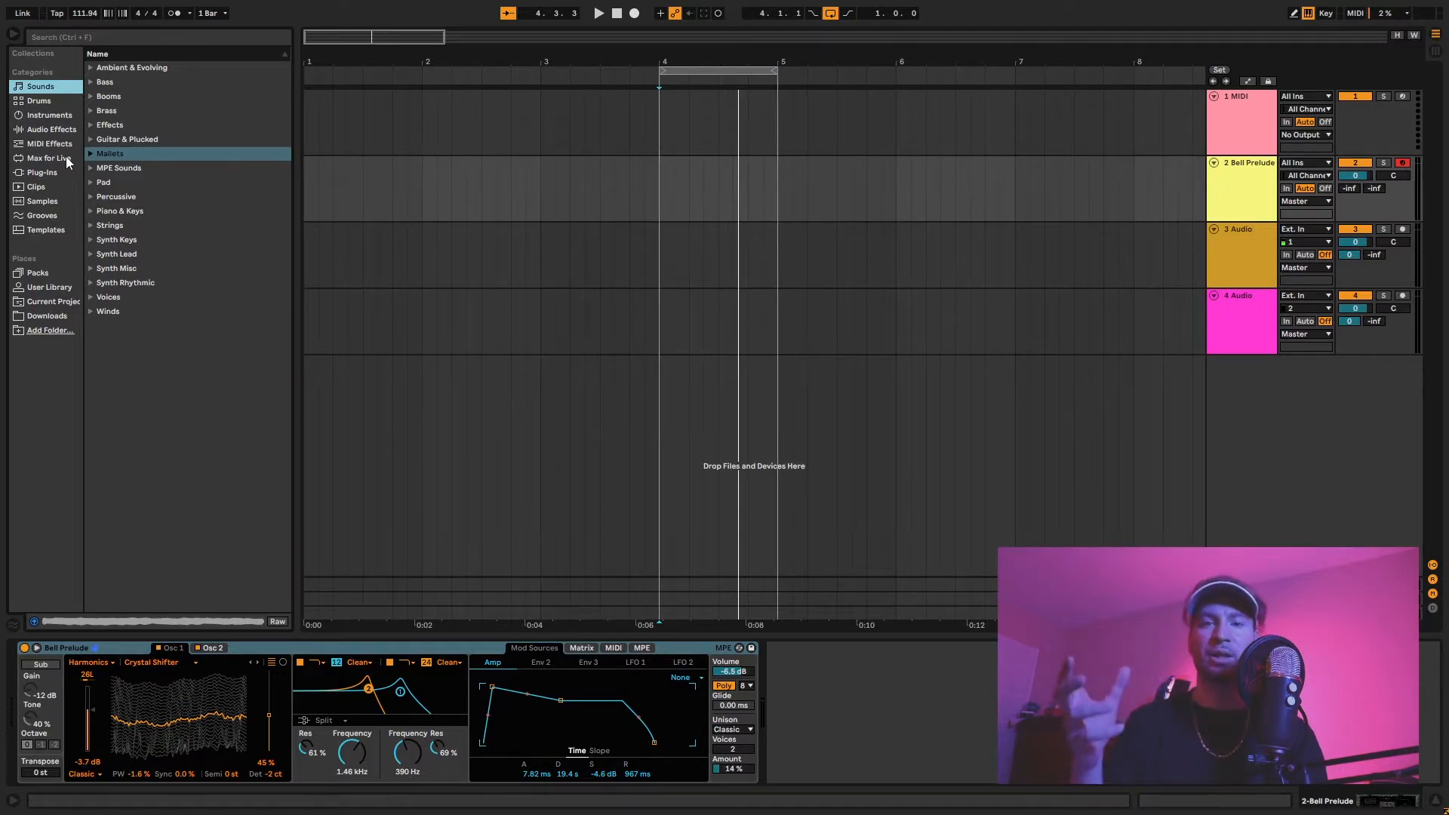
pyautogui.click(40, 102)
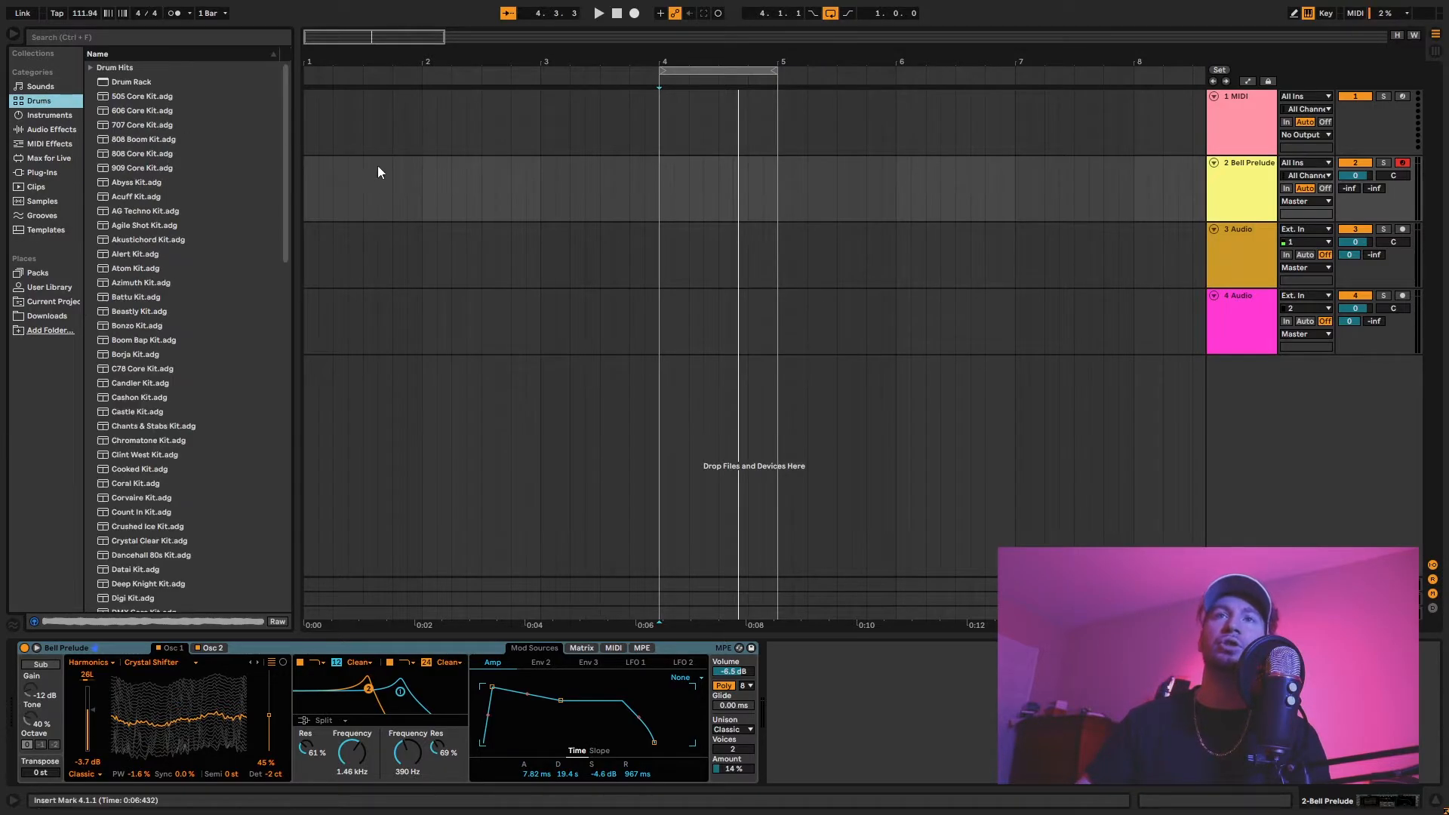
pyautogui.moveTo(133, 141); pyautogui.dragTo(650, 242)
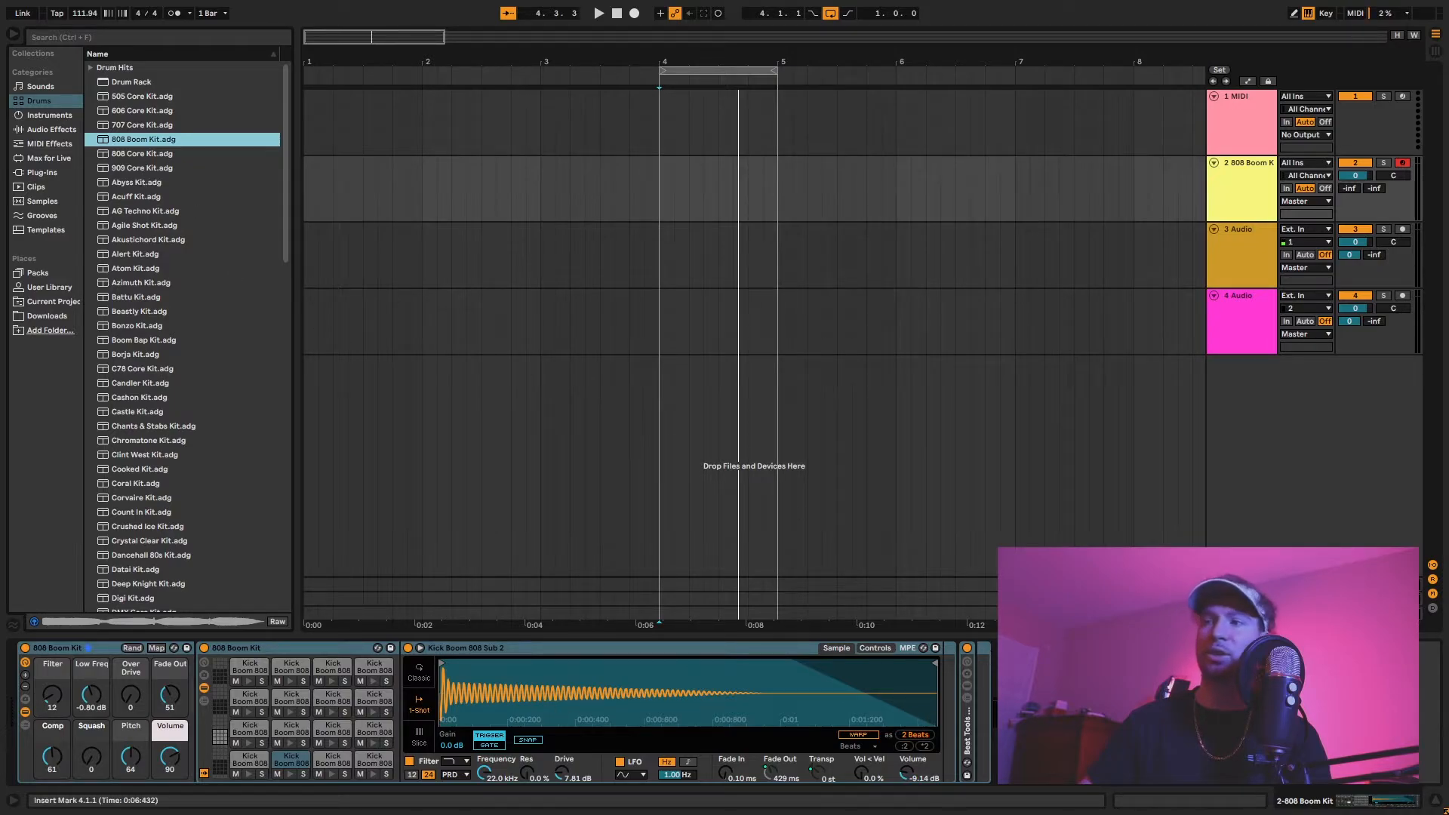
# Unfold the Beat Tools effect rack that comes with the 808 Boom Kit to show its devices
pyautogui.click(972, 649)
pyautogui.doubleClick(972, 649)
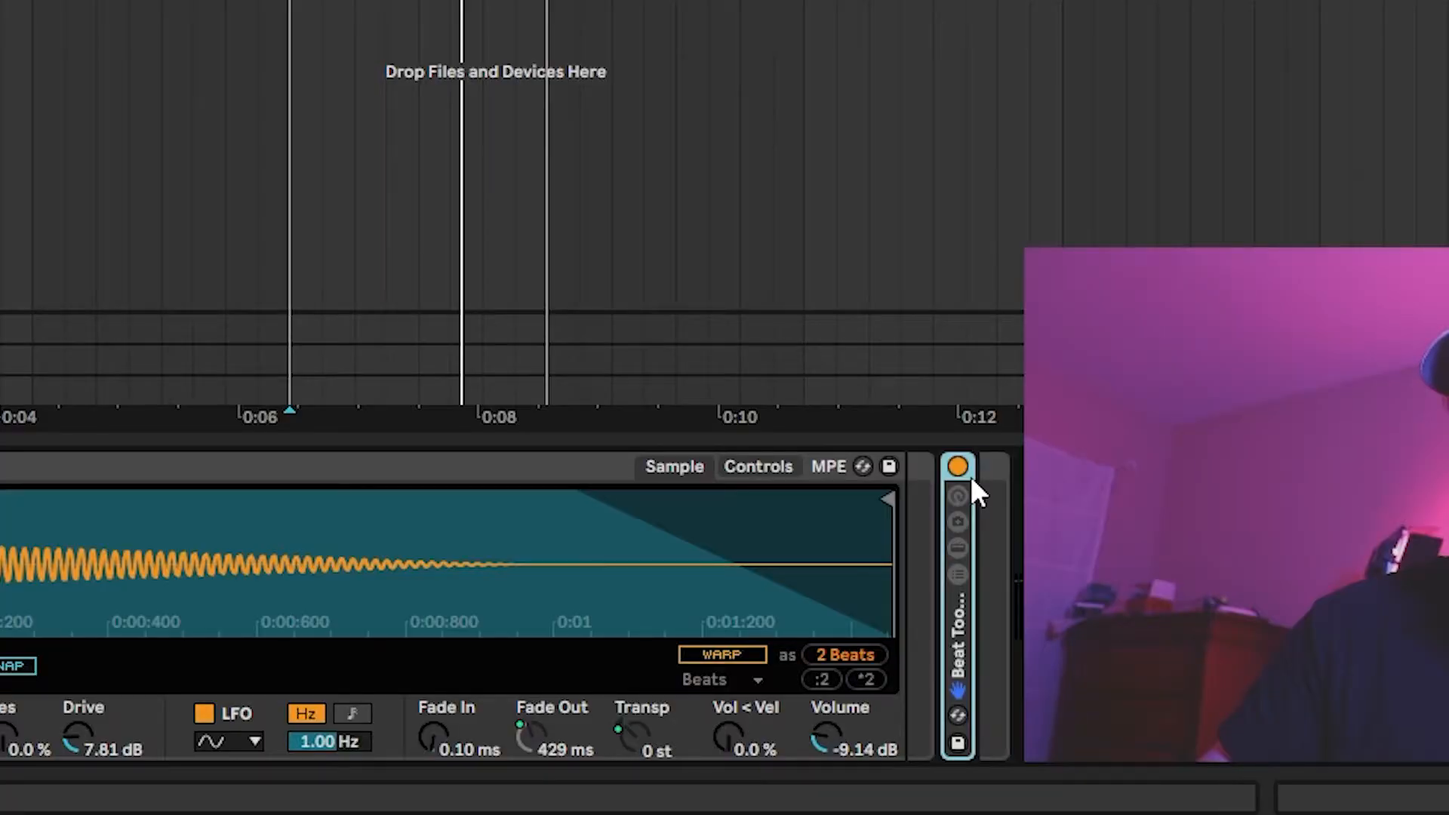
pyautogui.doubleClick(995, 543)
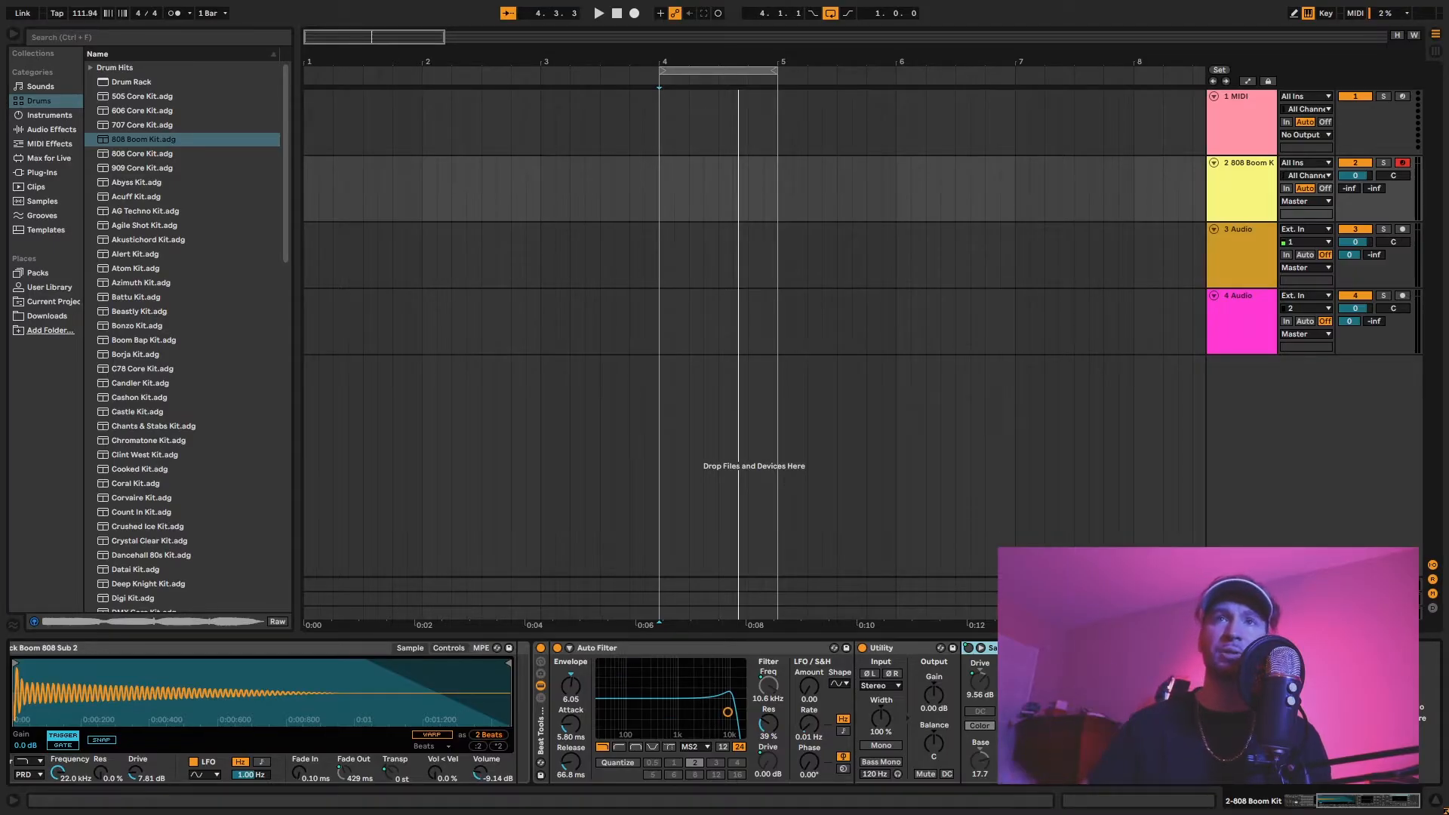
# Look through the Drums, Instruments and Sounds categories, previewing the Percussive presets down to Throb Kick, and return to Instruments
pyautogui.scroll(-4, 147, 170)
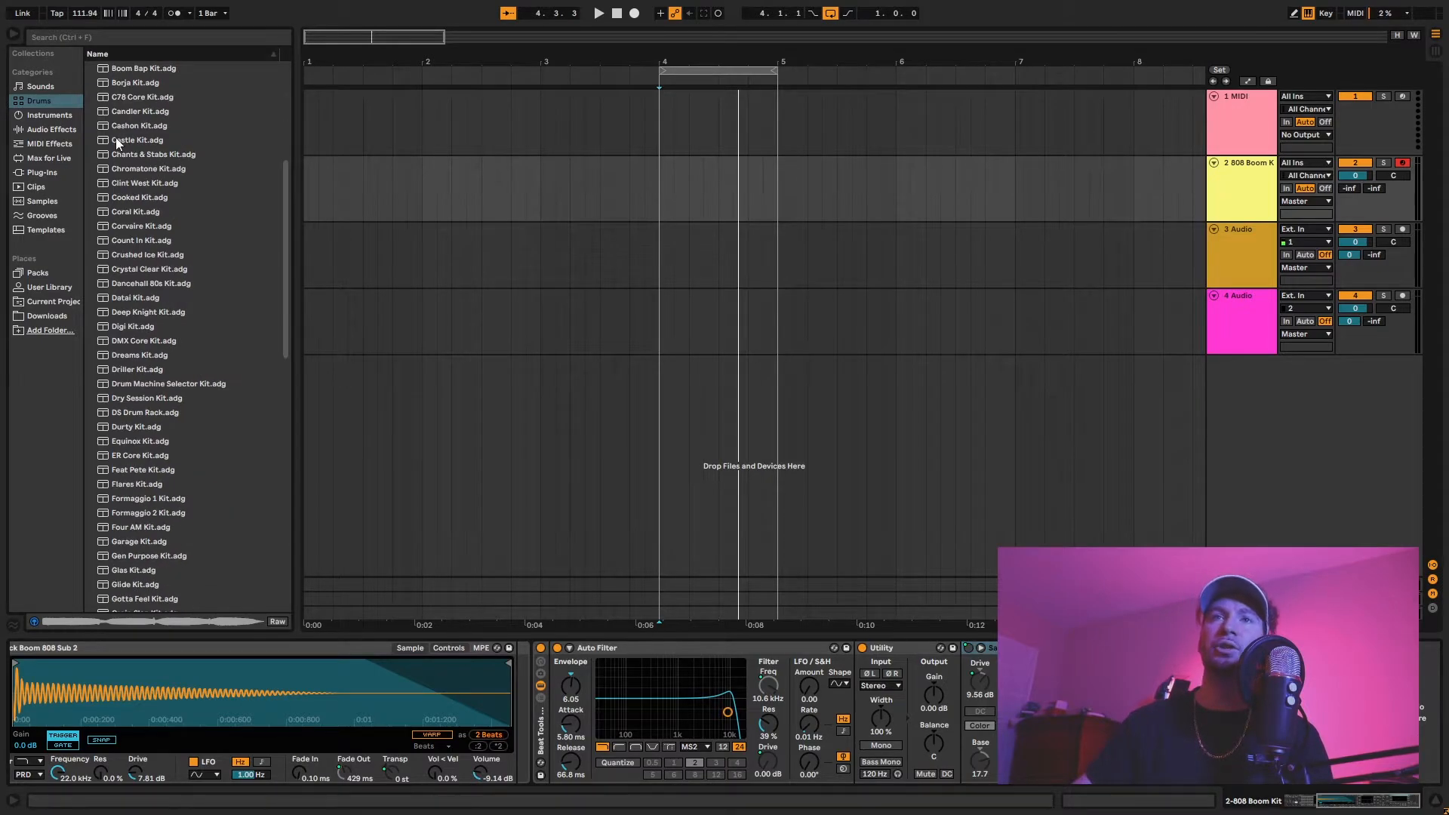
pyautogui.click(37, 114)
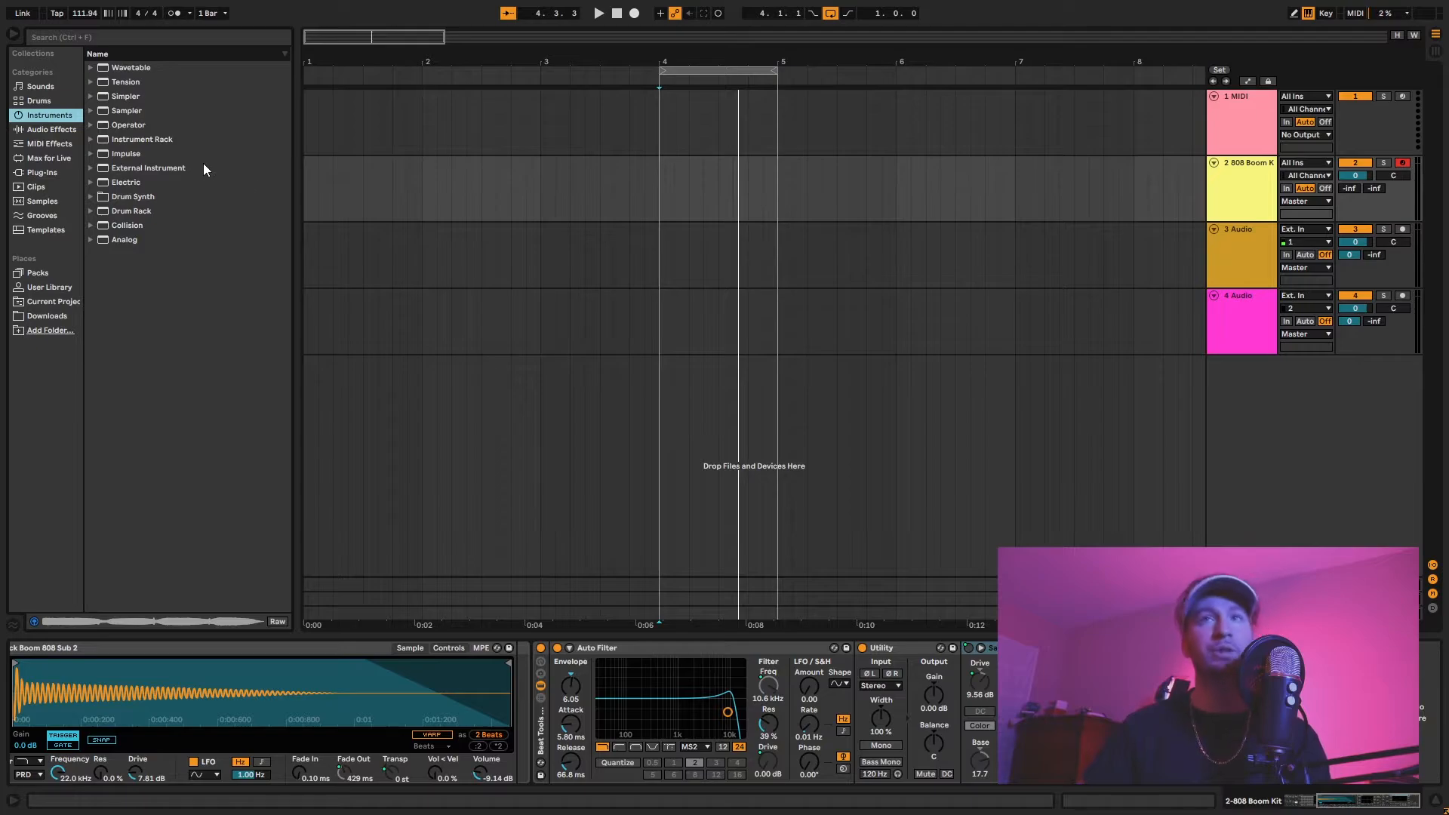
pyautogui.click(32, 102)
pyautogui.click(36, 89)
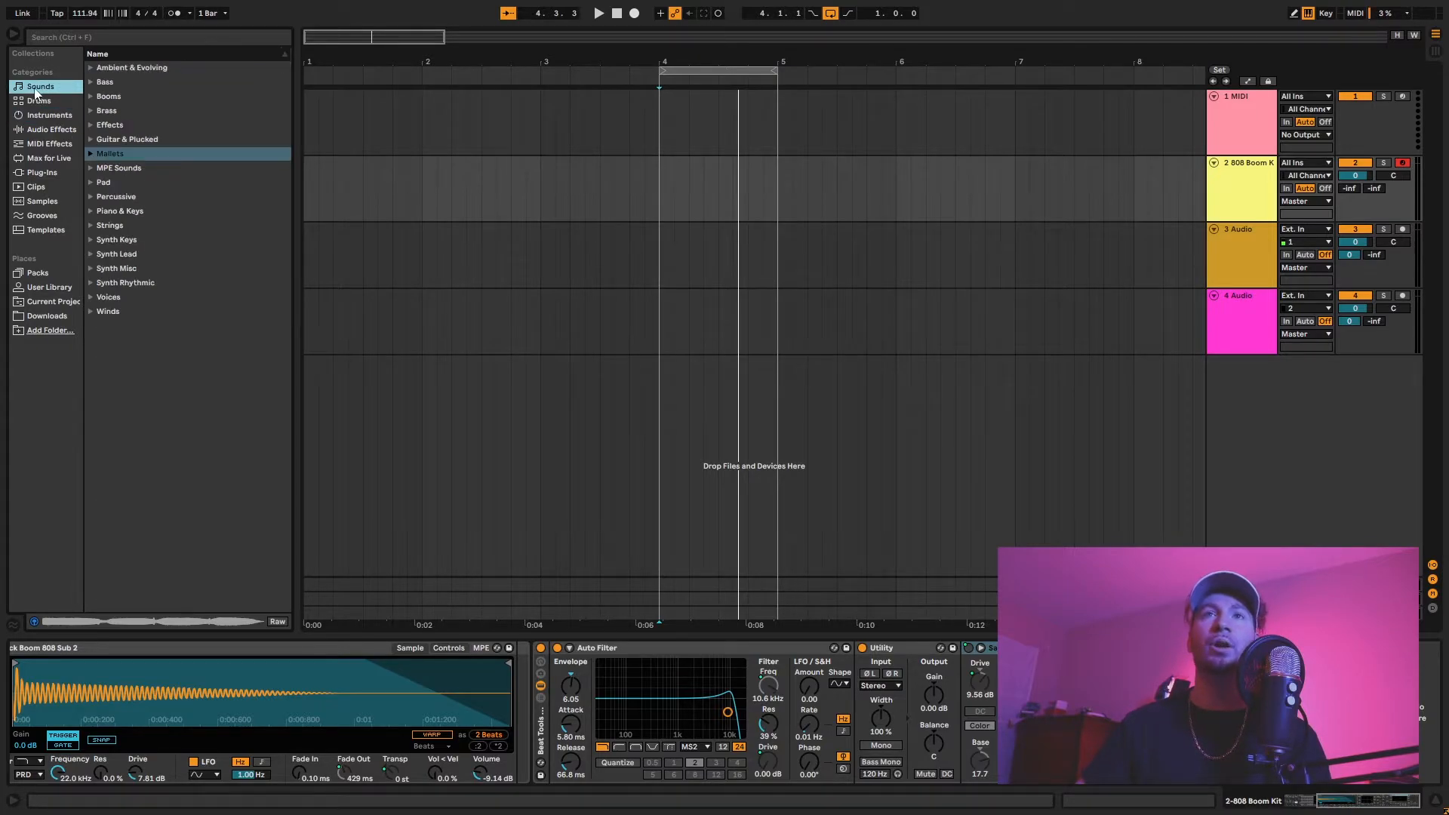
pyautogui.click(90, 197)
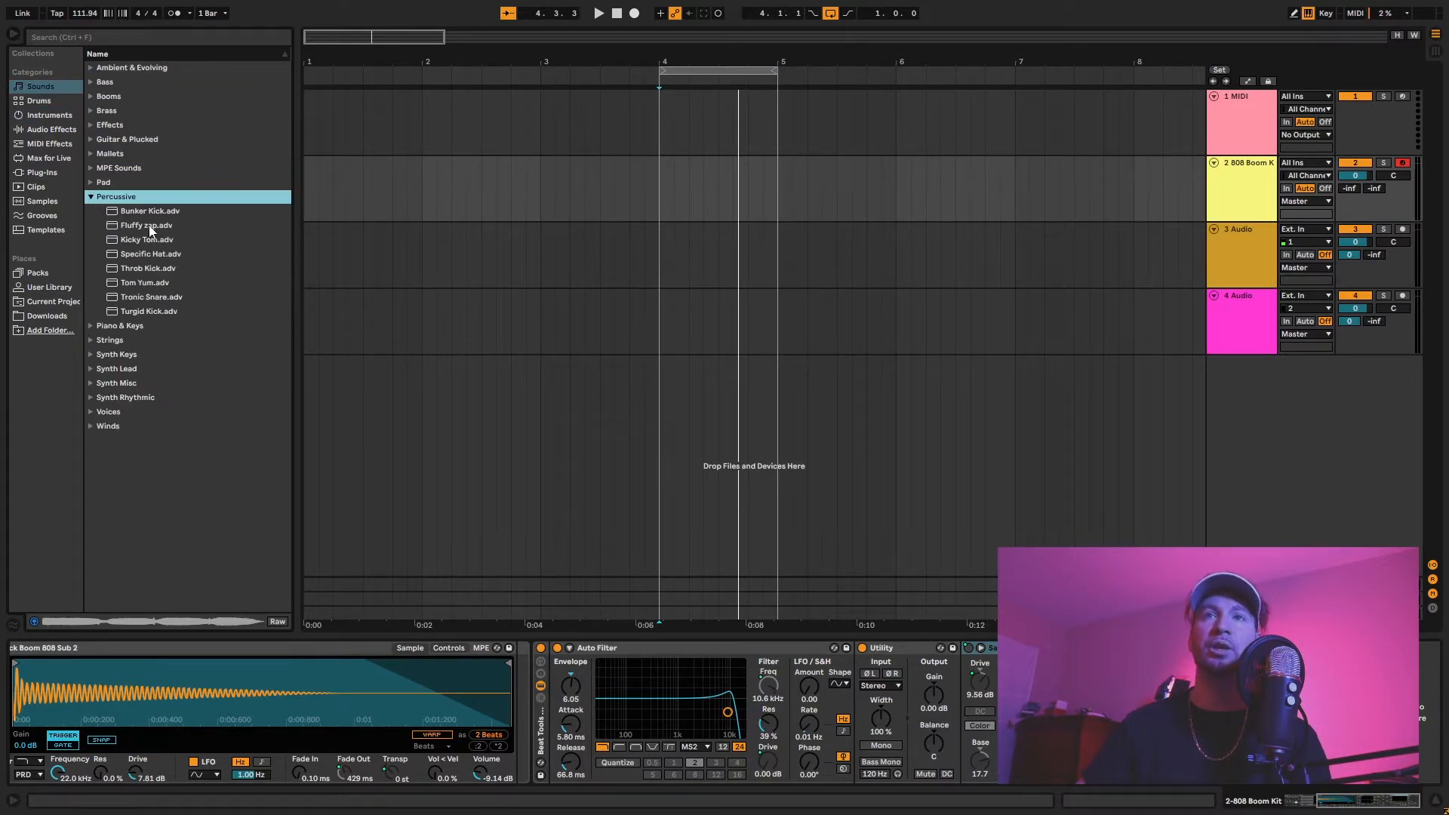
pyautogui.press('Down')
pyautogui.press('Down')
pyautogui.press('Down')
pyautogui.press('Down')
pyautogui.press('Down')
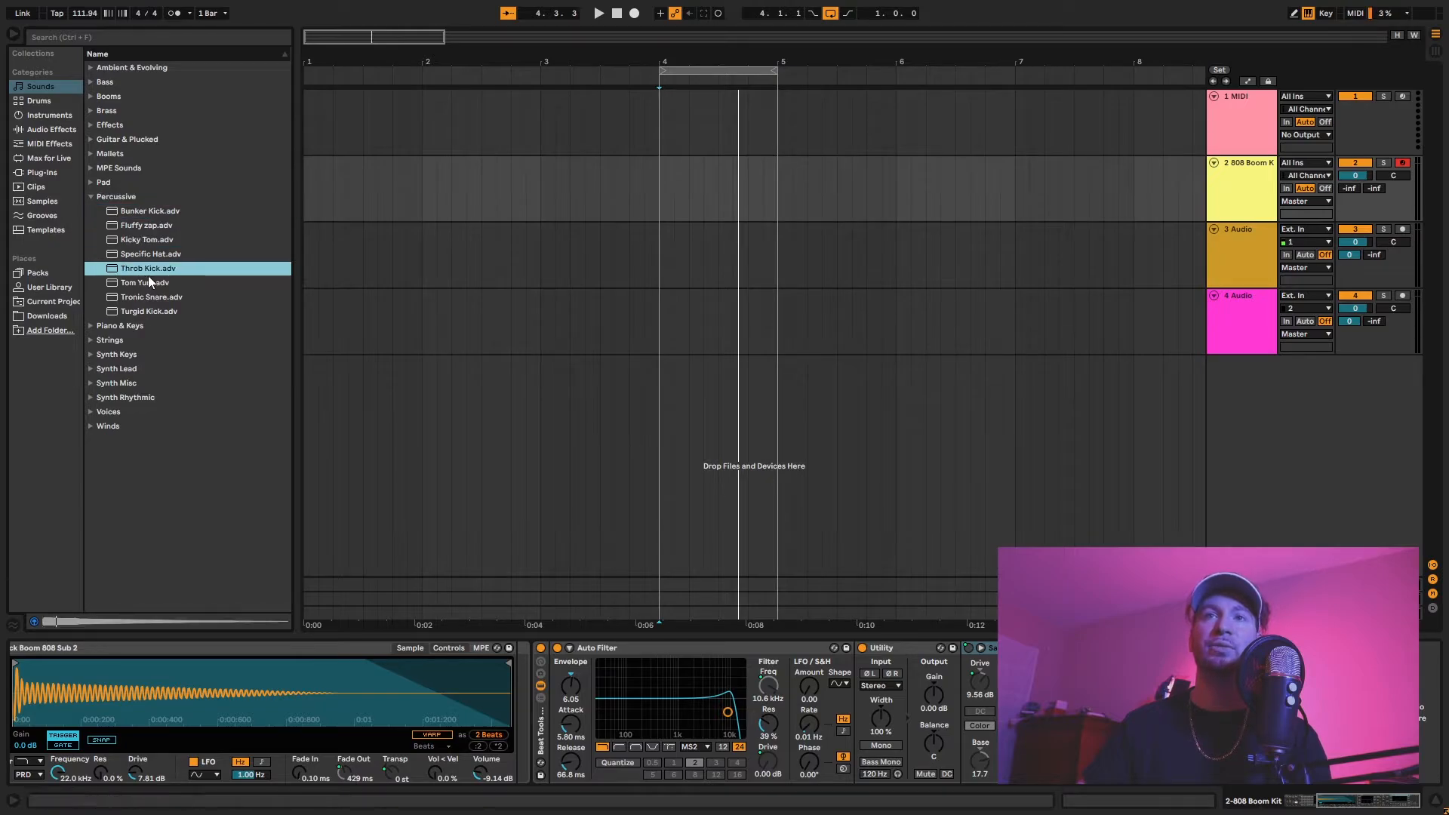
pyautogui.click(38, 100)
pyautogui.click(50, 115)
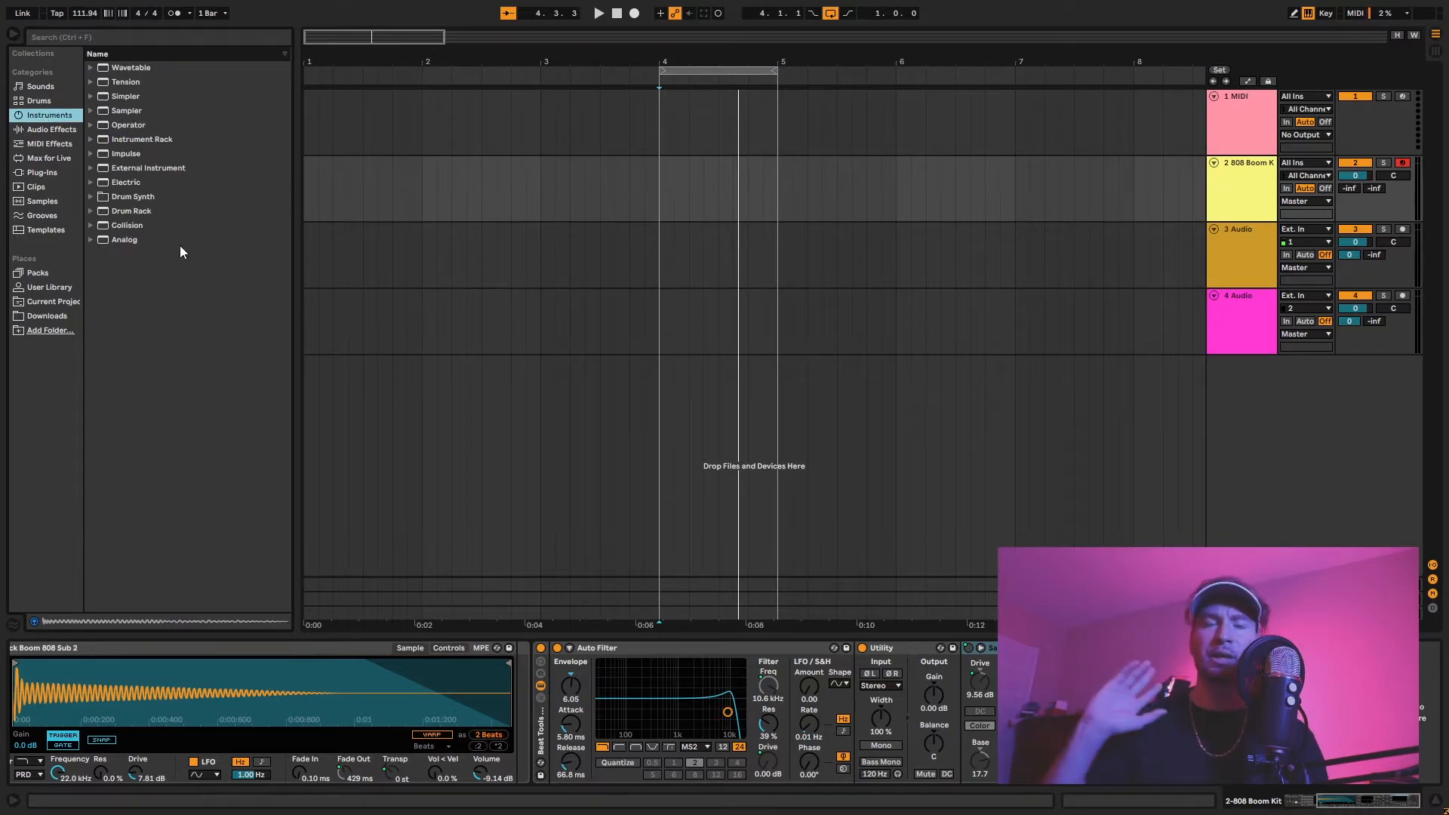
# Delete the Kick Boom 808 Sub 2 device and the rest of the 808 Boom Kit from the second MIDI track
pyautogui.click(128, 652)
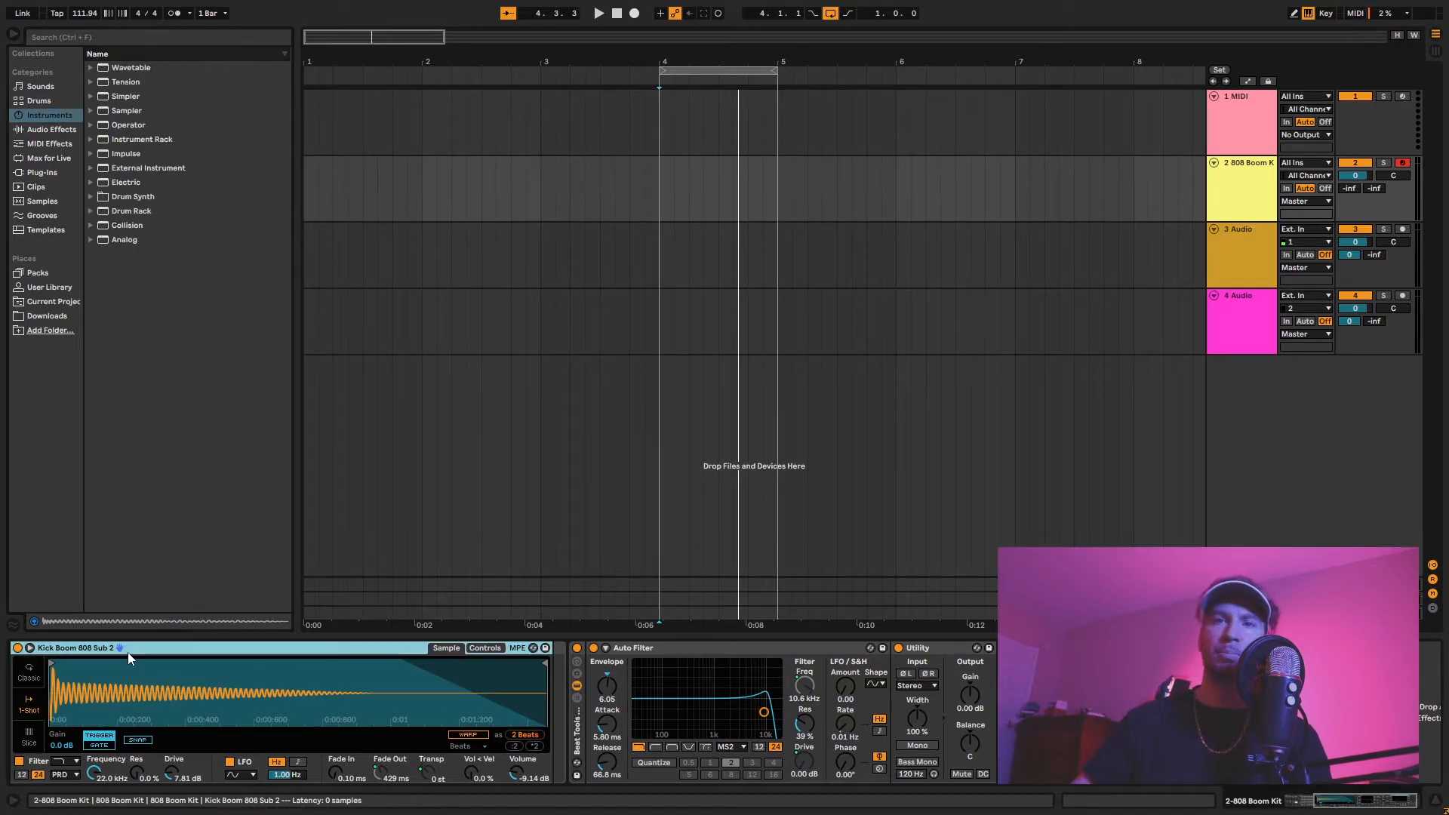
pyautogui.press('Delete')
pyautogui.press('Delete')
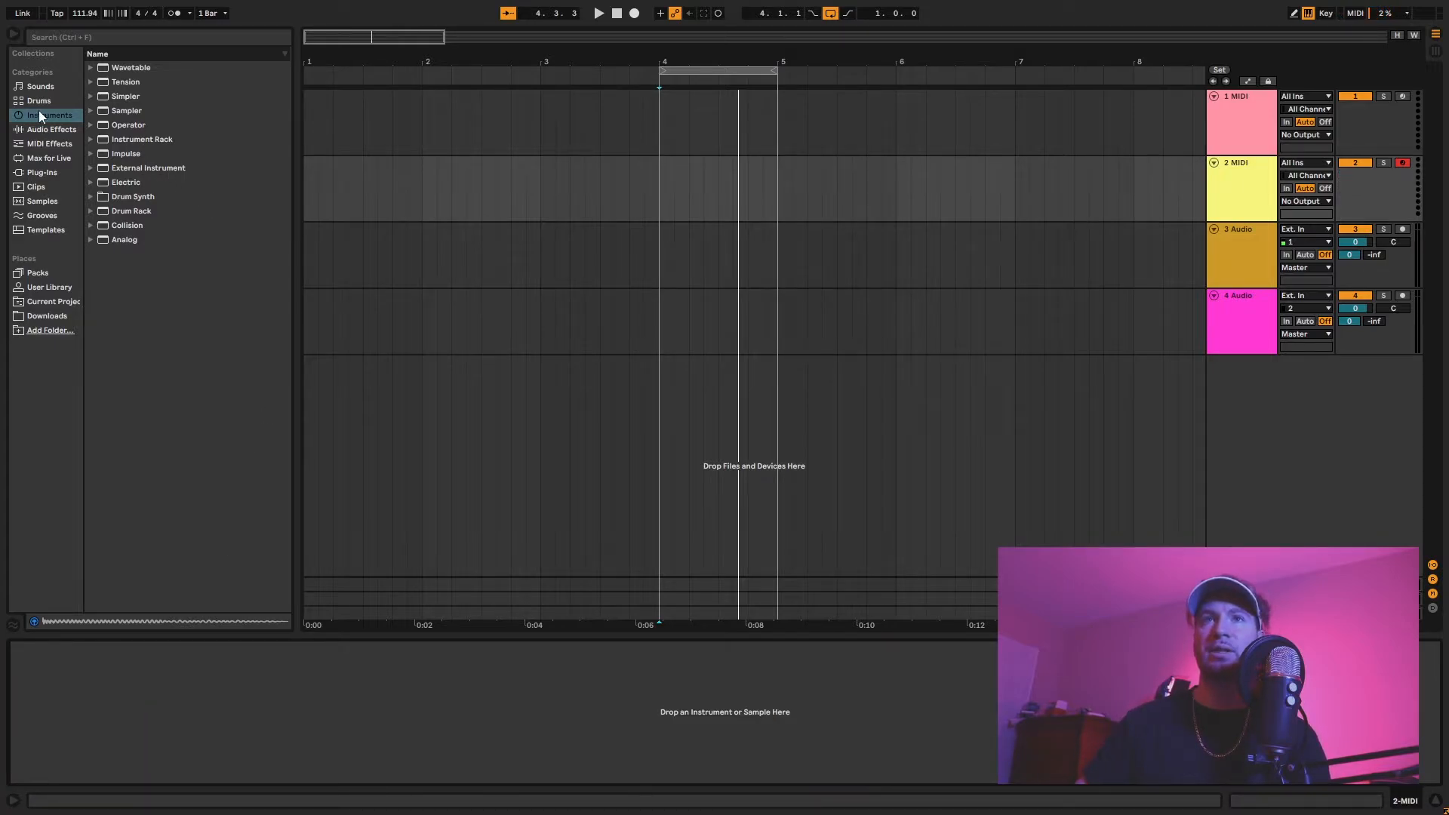
# Add the Simpler instrument to the 1 MIDI track
pyautogui.click(261, 112)
pyautogui.press('Up')
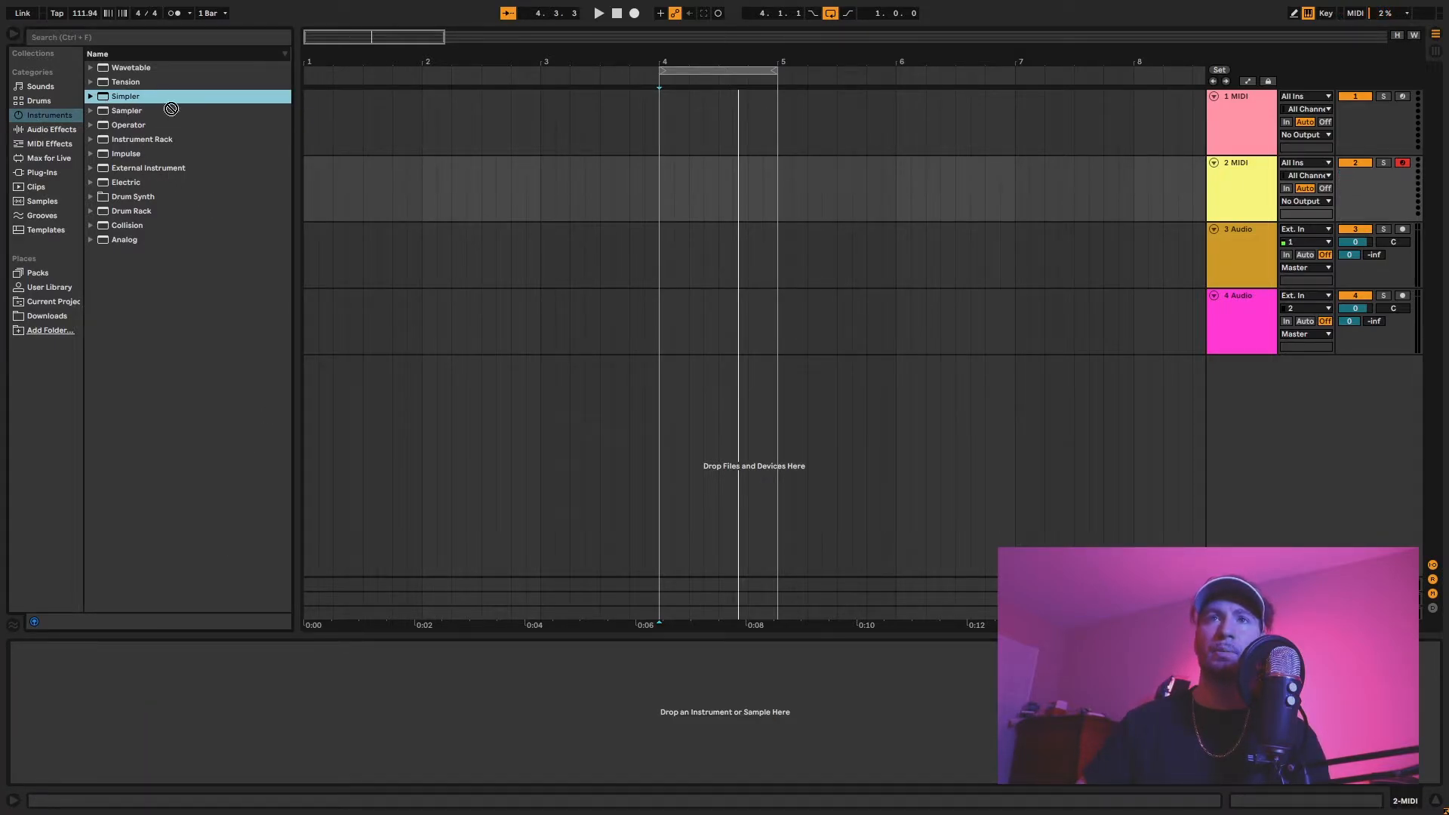
pyautogui.moveTo(625, 102); pyautogui.dragTo(695, 117)
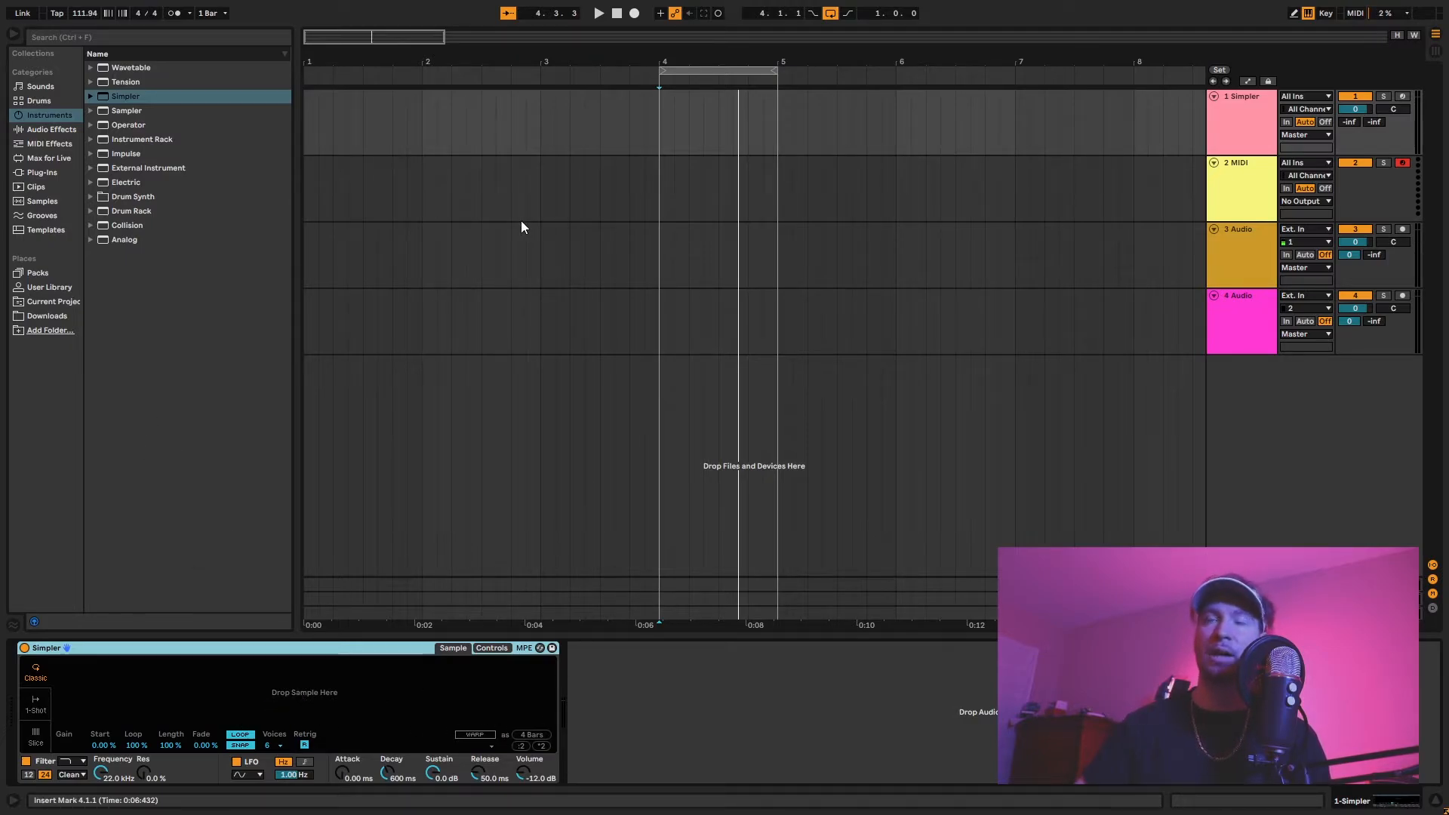
# Create an empty one-bar MIDI clip at bar 4 on the Simpler track and open it in an enlarged note editor
pyautogui.moveTo(784, 115); pyautogui.dragTo(630, 105)
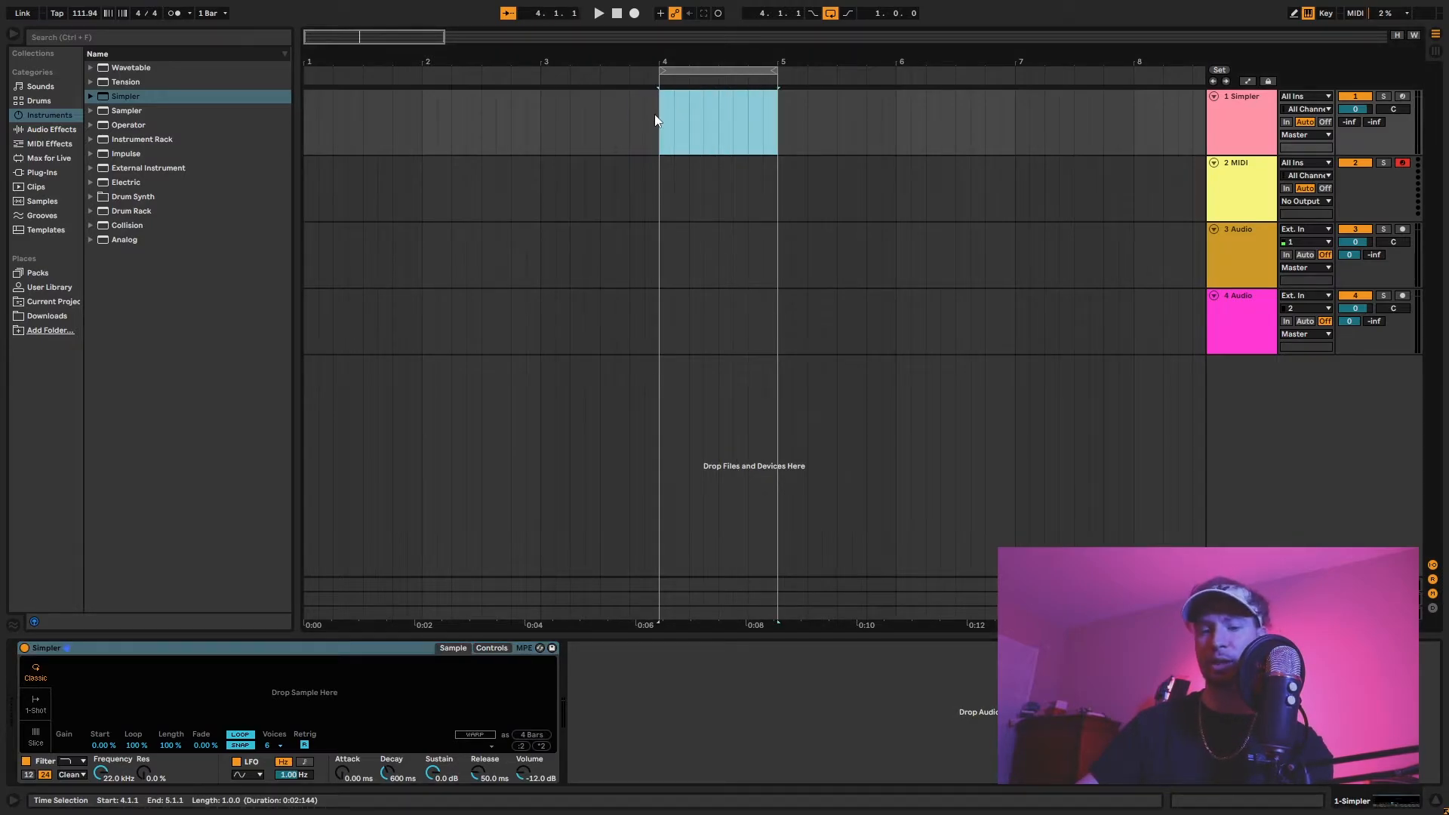
pyautogui.hotkey('ctrl', 'shift', 'm')
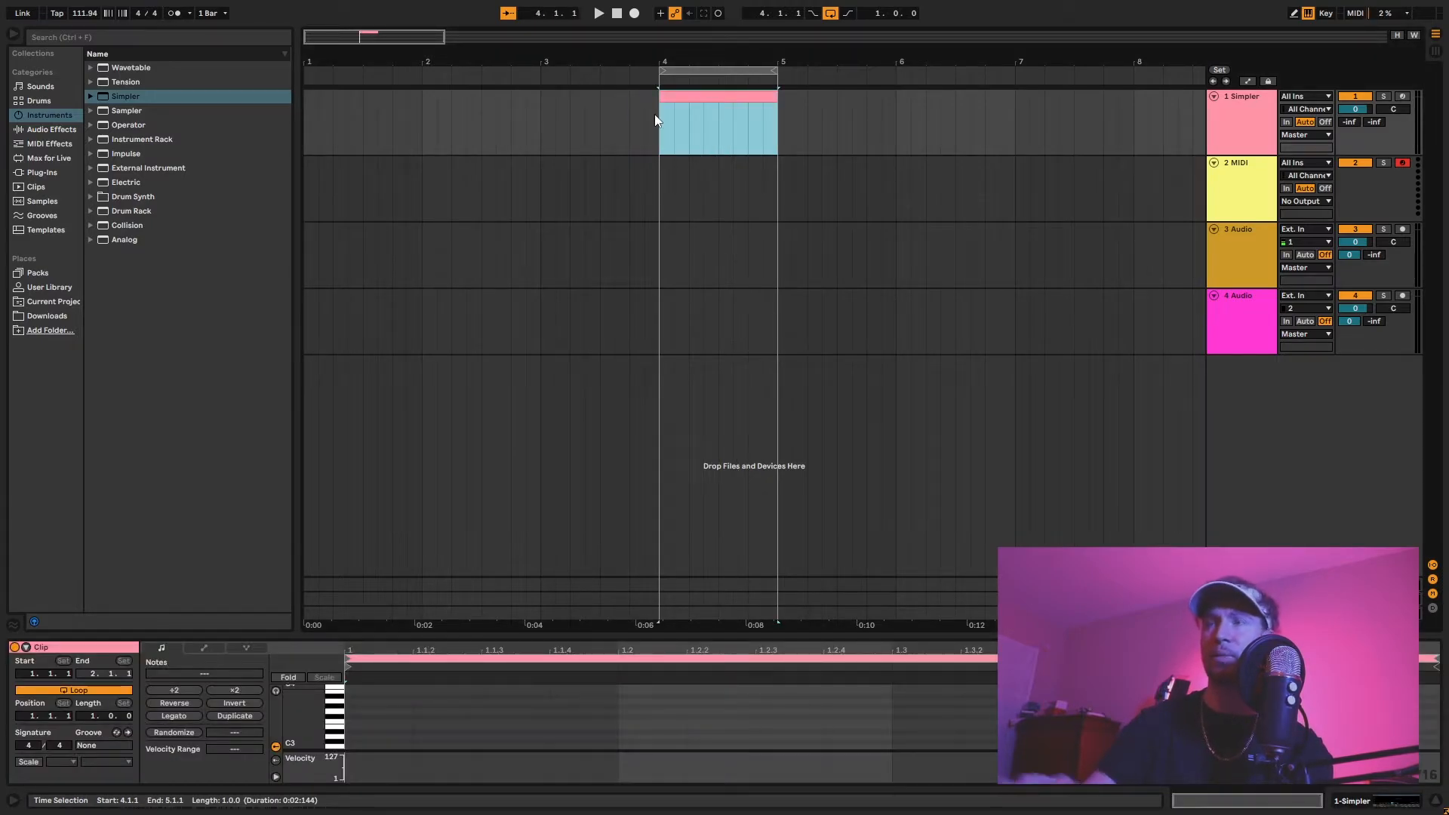
pyautogui.doubleClick(728, 99)
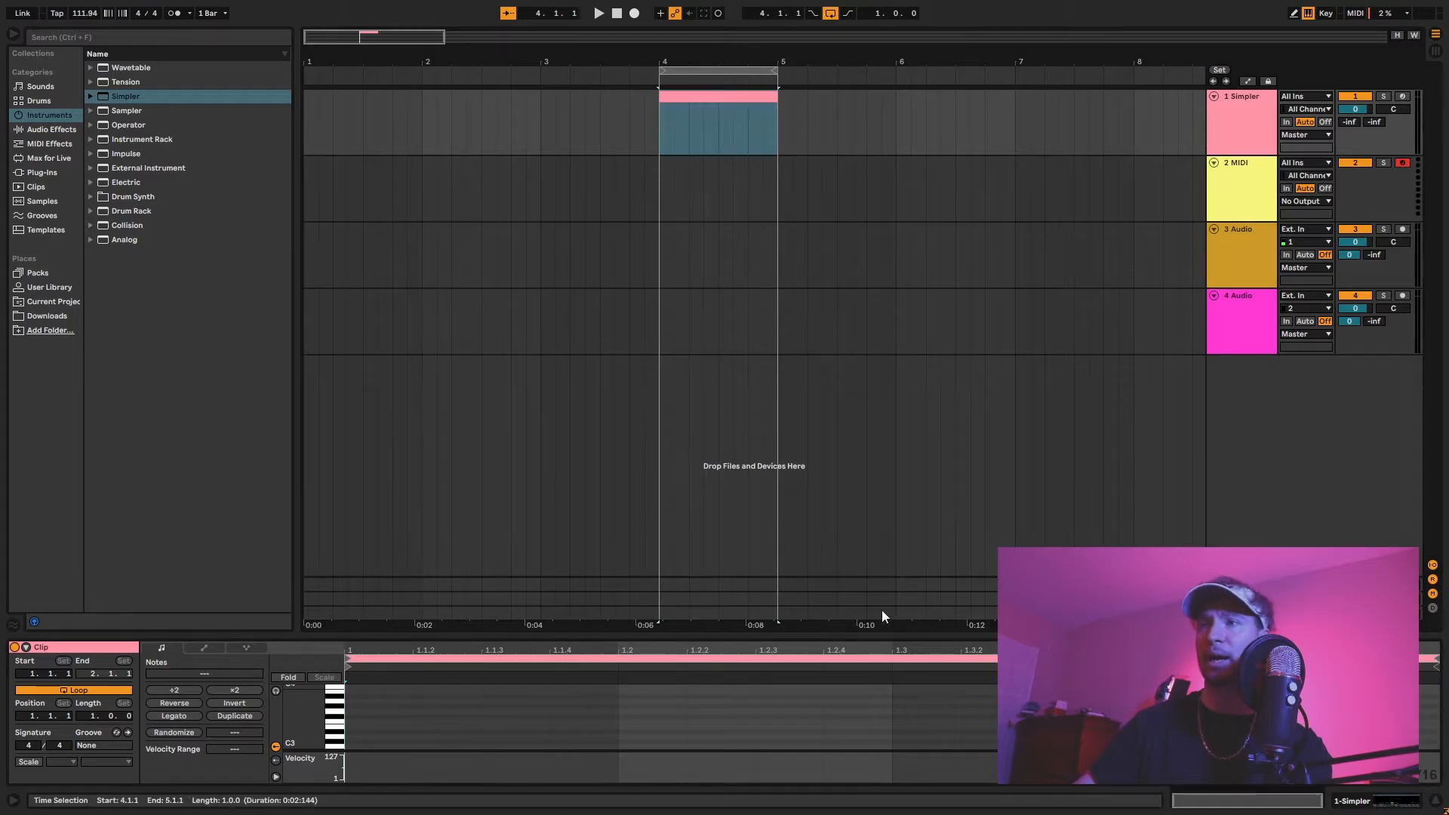
pyautogui.moveTo(811, 636); pyautogui.dragTo(809, 351)
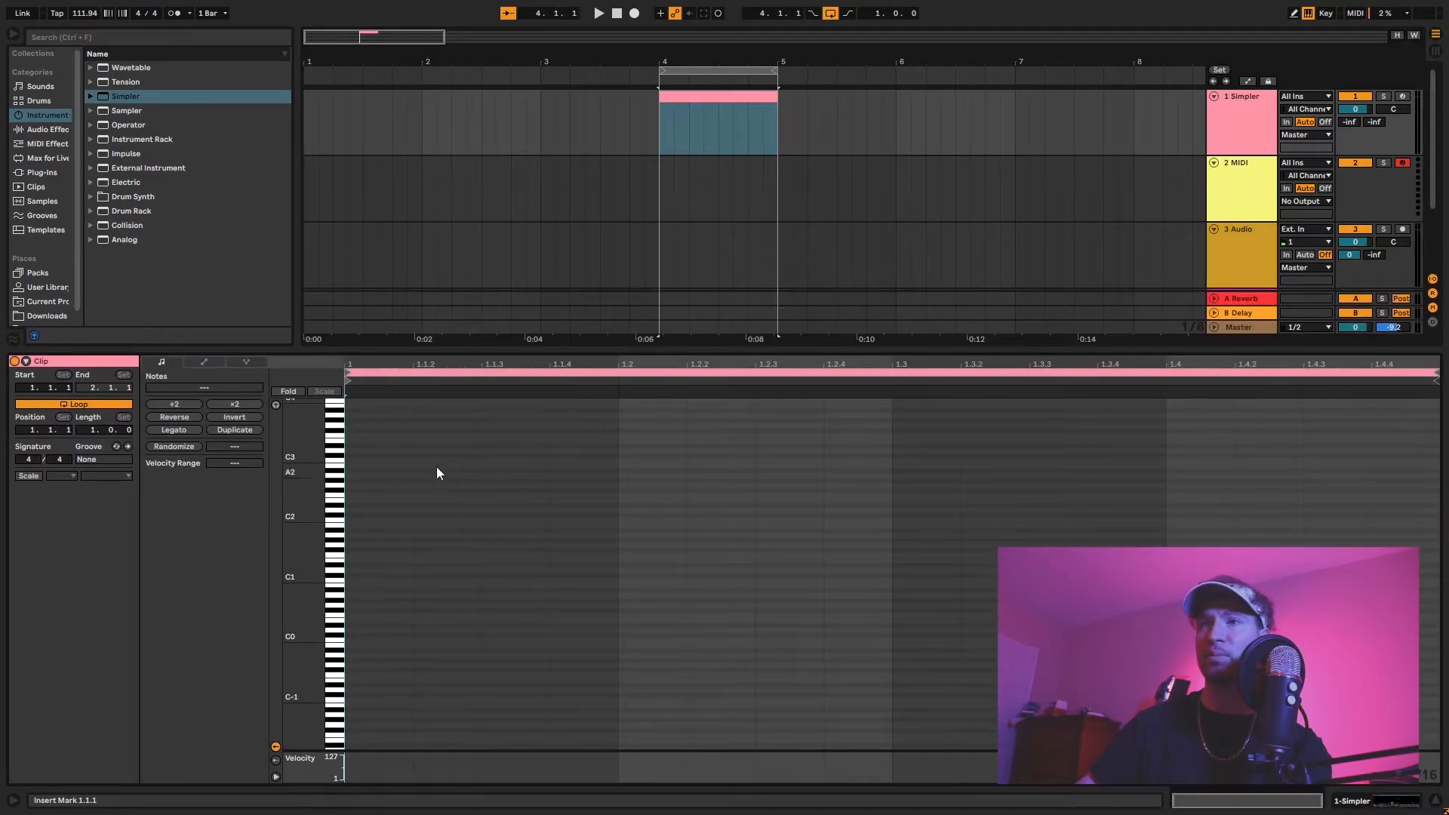
# Draw five sixteenth notes across the clip, including G1 at 1.1.4 and D#2 at 1.4.3, and play the loop
pyautogui.click(352, 539)
pyautogui.click(587, 544)
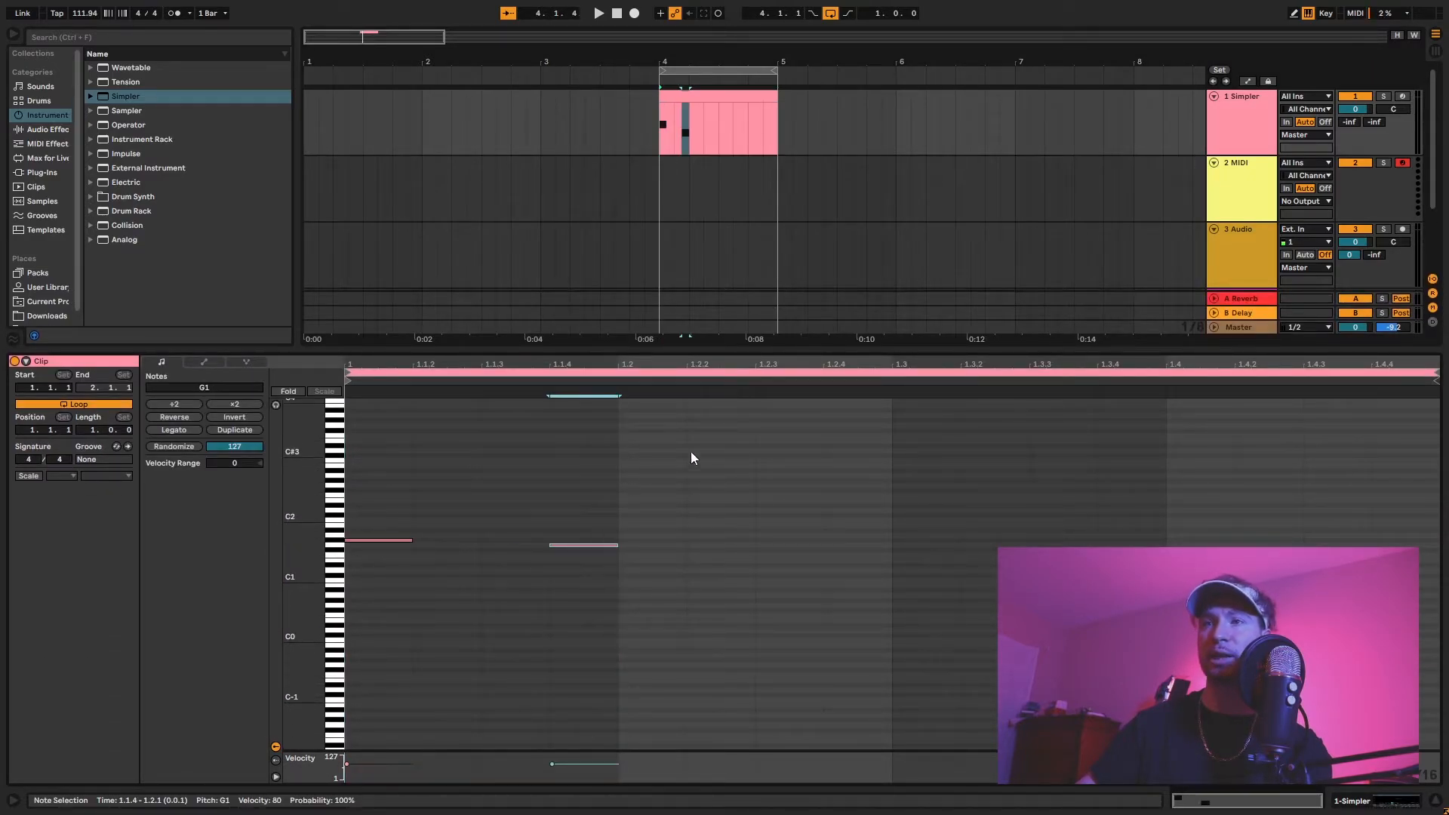
pyautogui.click(766, 450)
pyautogui.click(1056, 531)
pyautogui.click(1355, 506)
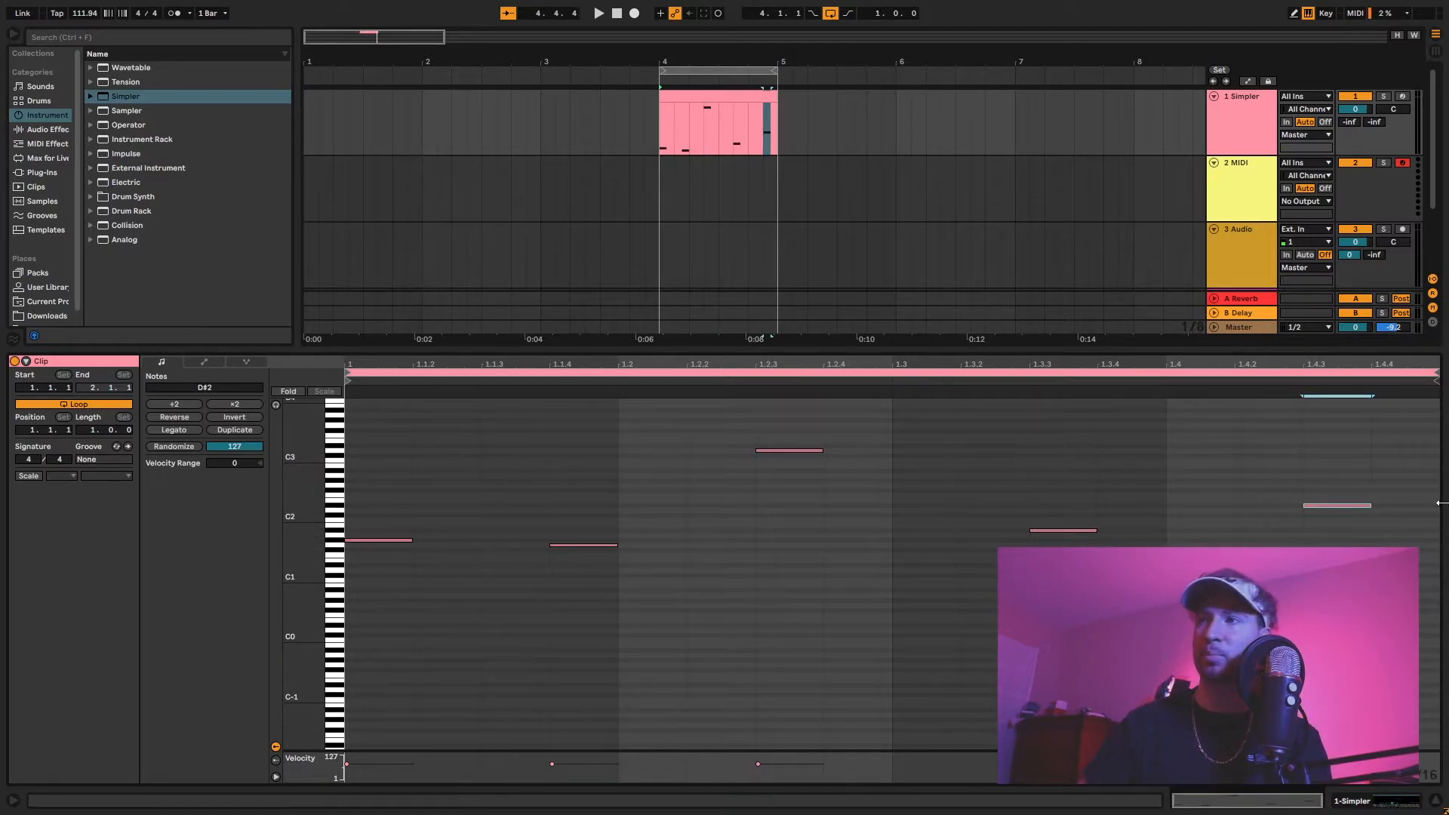
pyautogui.click(655, 121)
pyautogui.press('space')
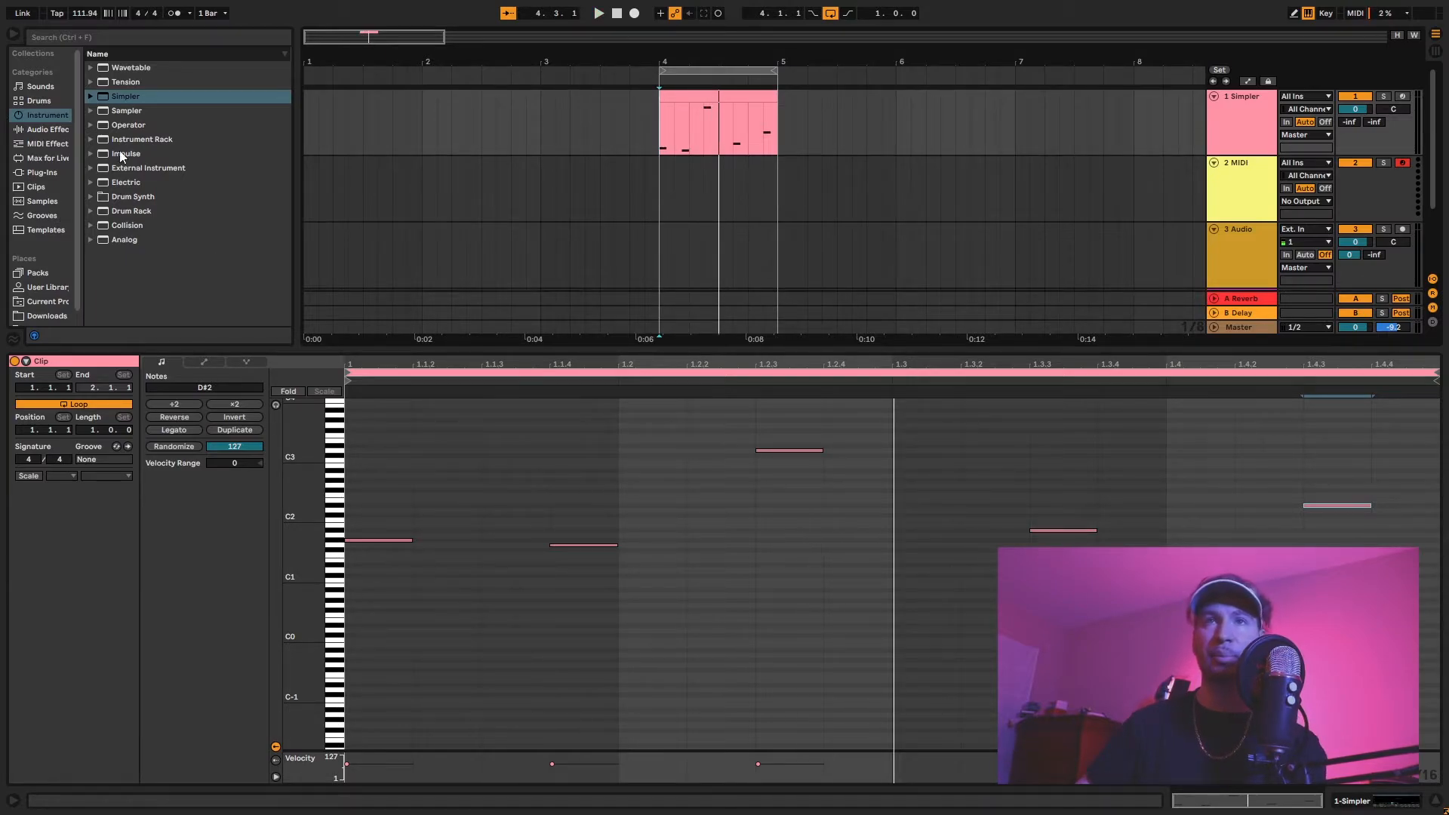
# Find the Vocoder Uh Scrap.aif sample among the Samples and load it into the empty Simpler on track 1
pyautogui.click(40, 201)
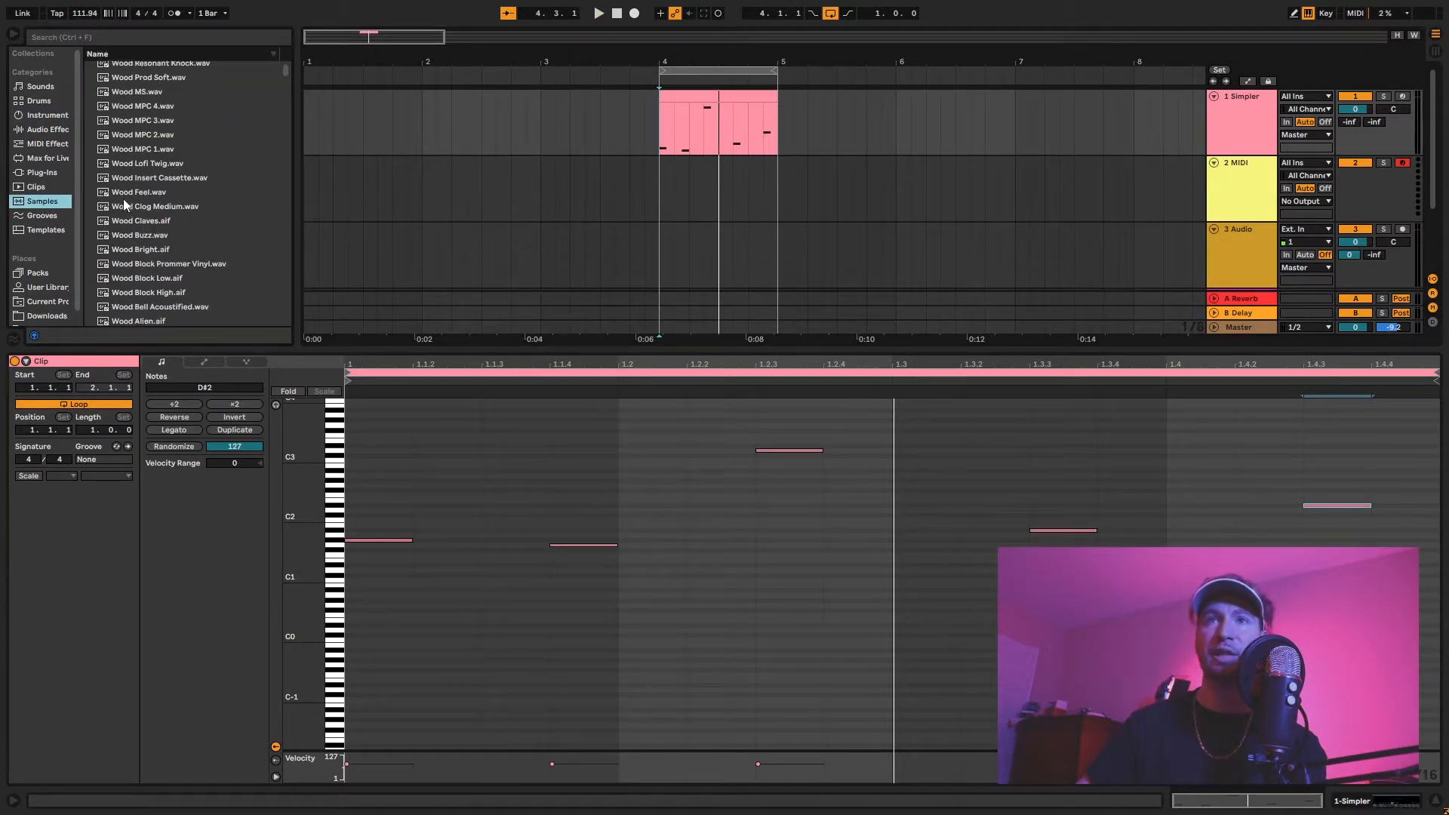
pyautogui.scroll(-2, 147, 196)
pyautogui.scroll(-3, 142, 239)
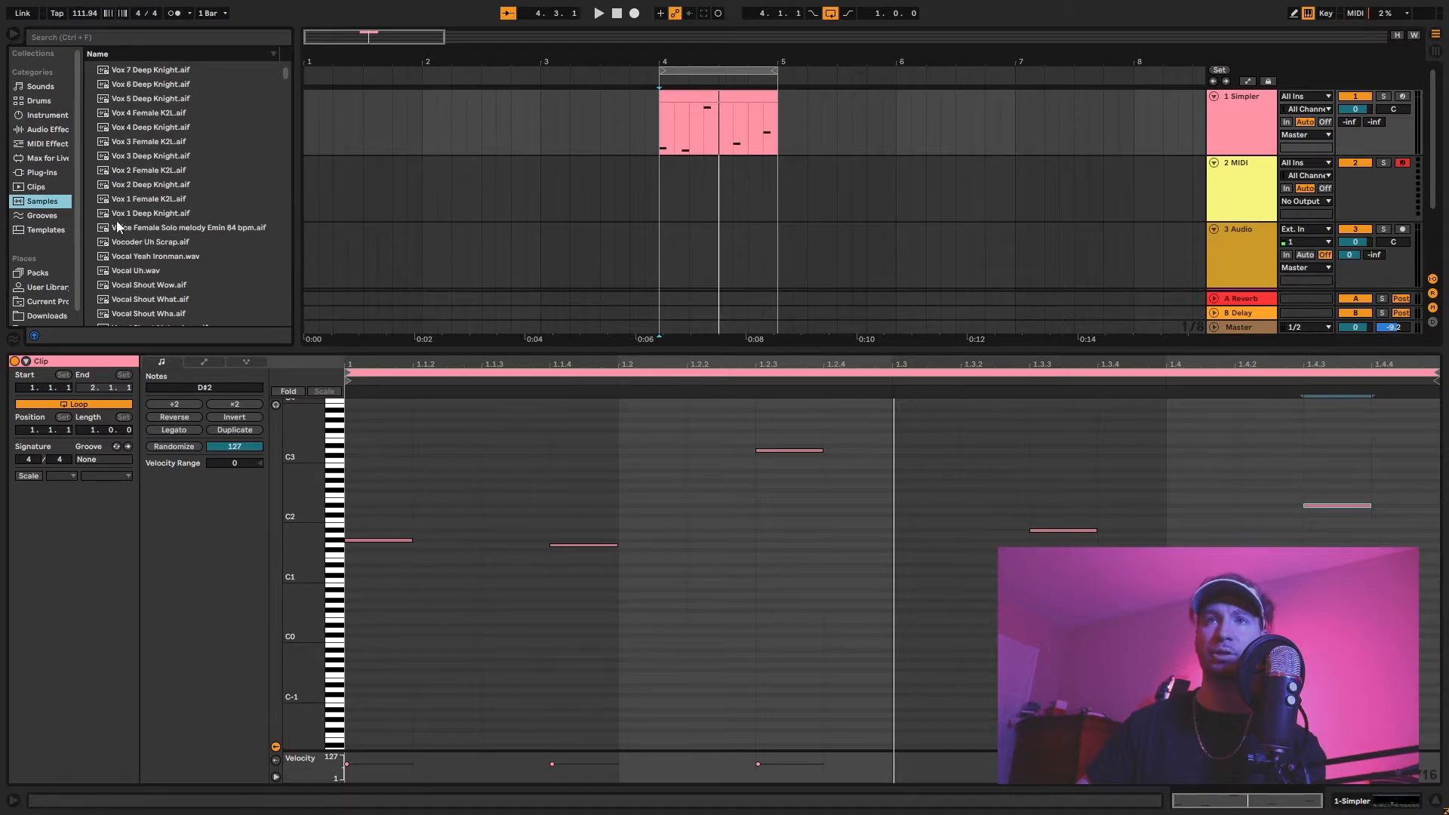
pyautogui.click(144, 245)
pyautogui.moveTo(691, 350); pyautogui.dragTo(709, 640)
pyautogui.click(1381, 803)
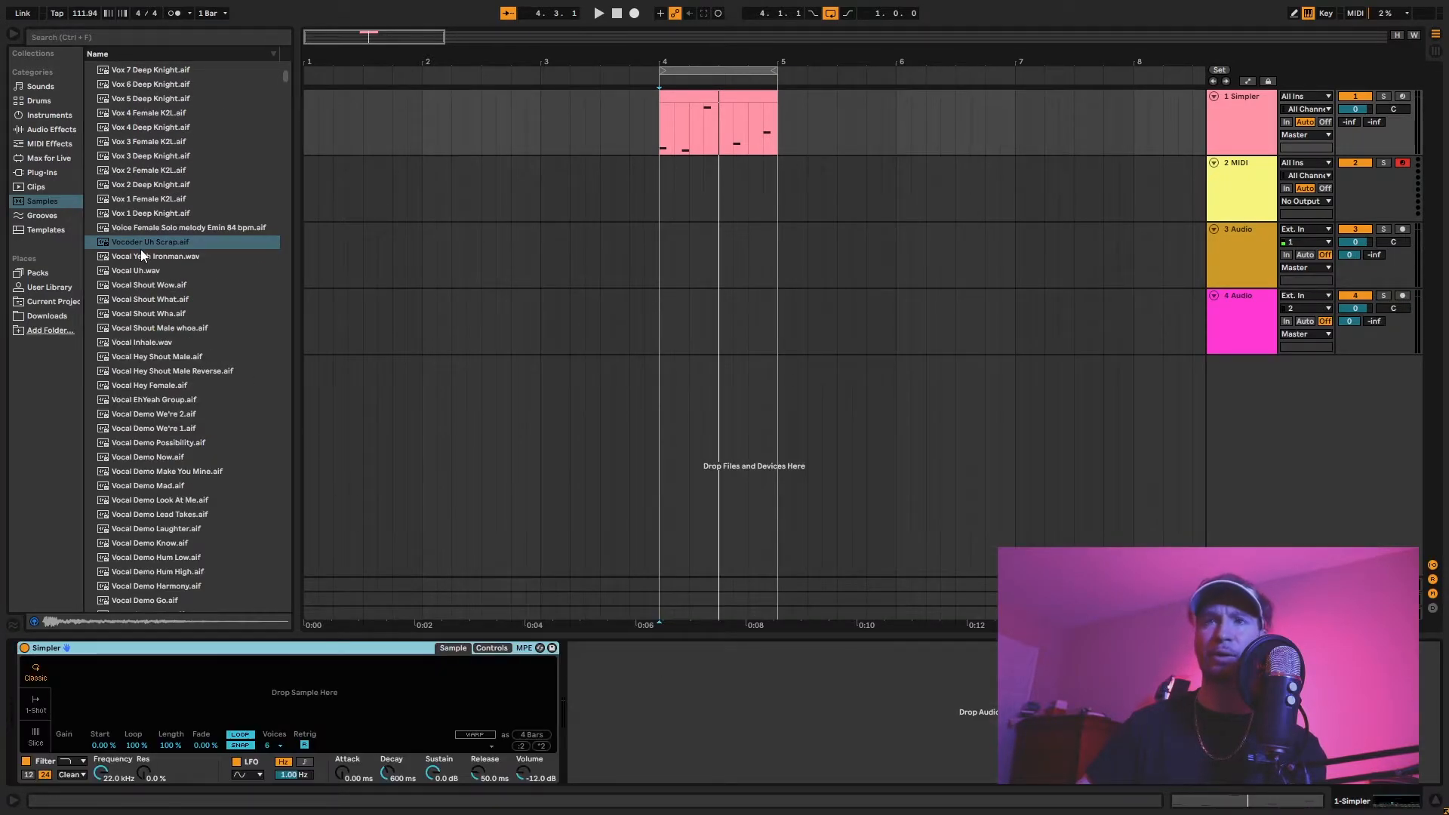
pyautogui.moveTo(140, 250); pyautogui.dragTo(376, 659)
pyautogui.moveTo(274, 688); pyautogui.dragTo(274, 688)
# Reopen the bar 4 clip's notes in an enlarged editor and play the loop with the loaded sample
pyautogui.doubleClick(674, 97)
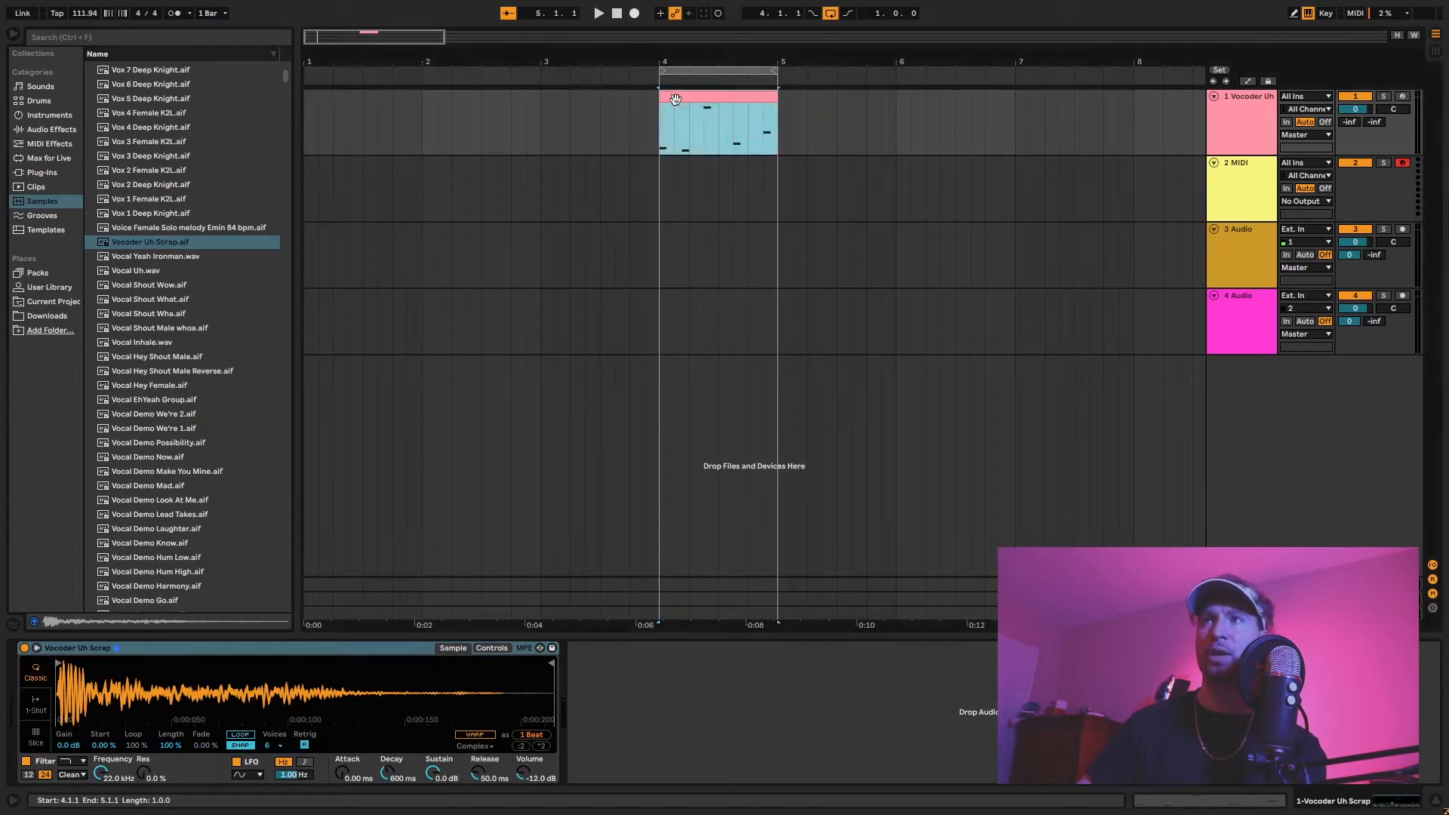
pyautogui.moveTo(570, 638); pyautogui.dragTo(586, 277)
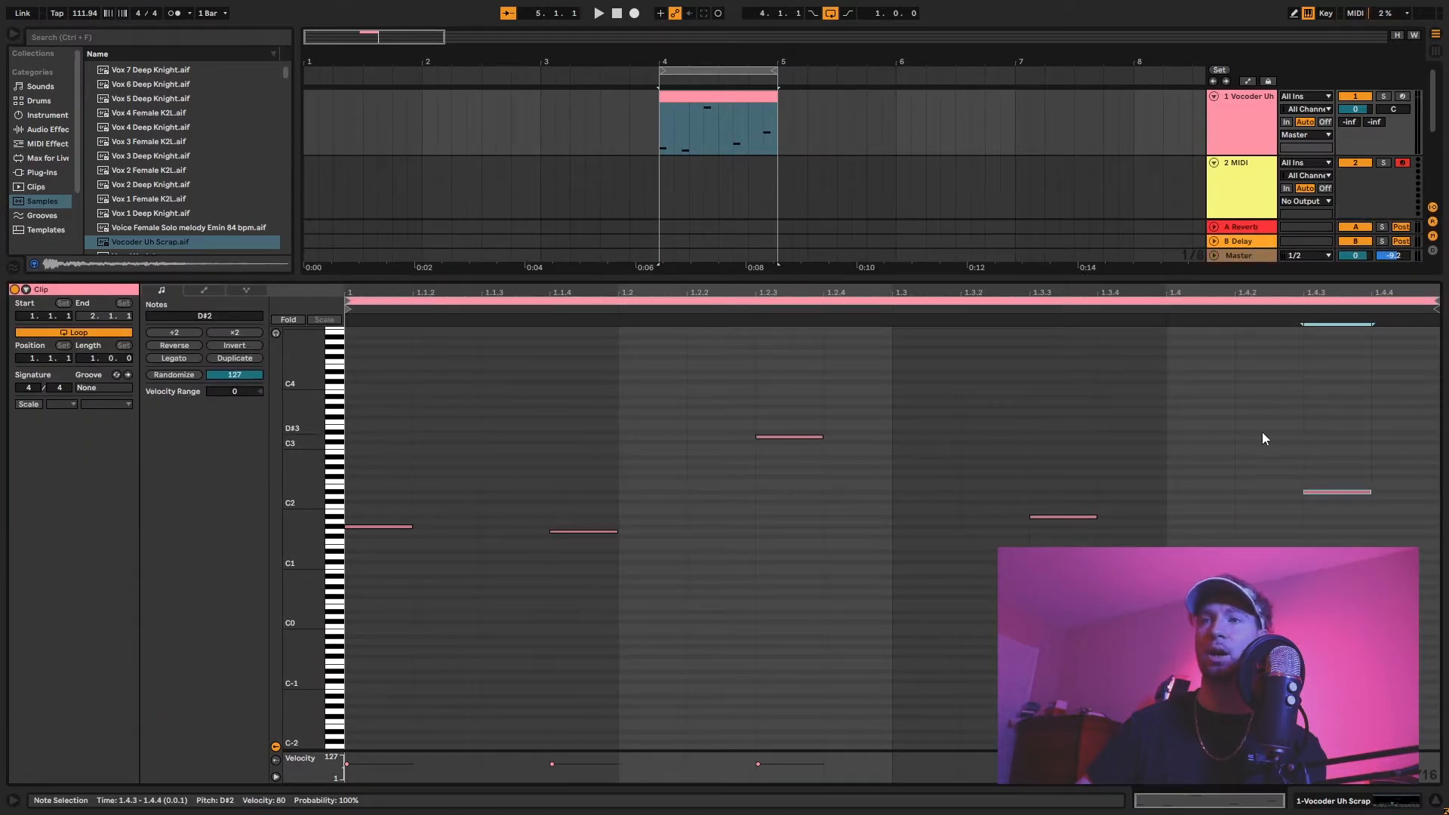
pyautogui.press('space')
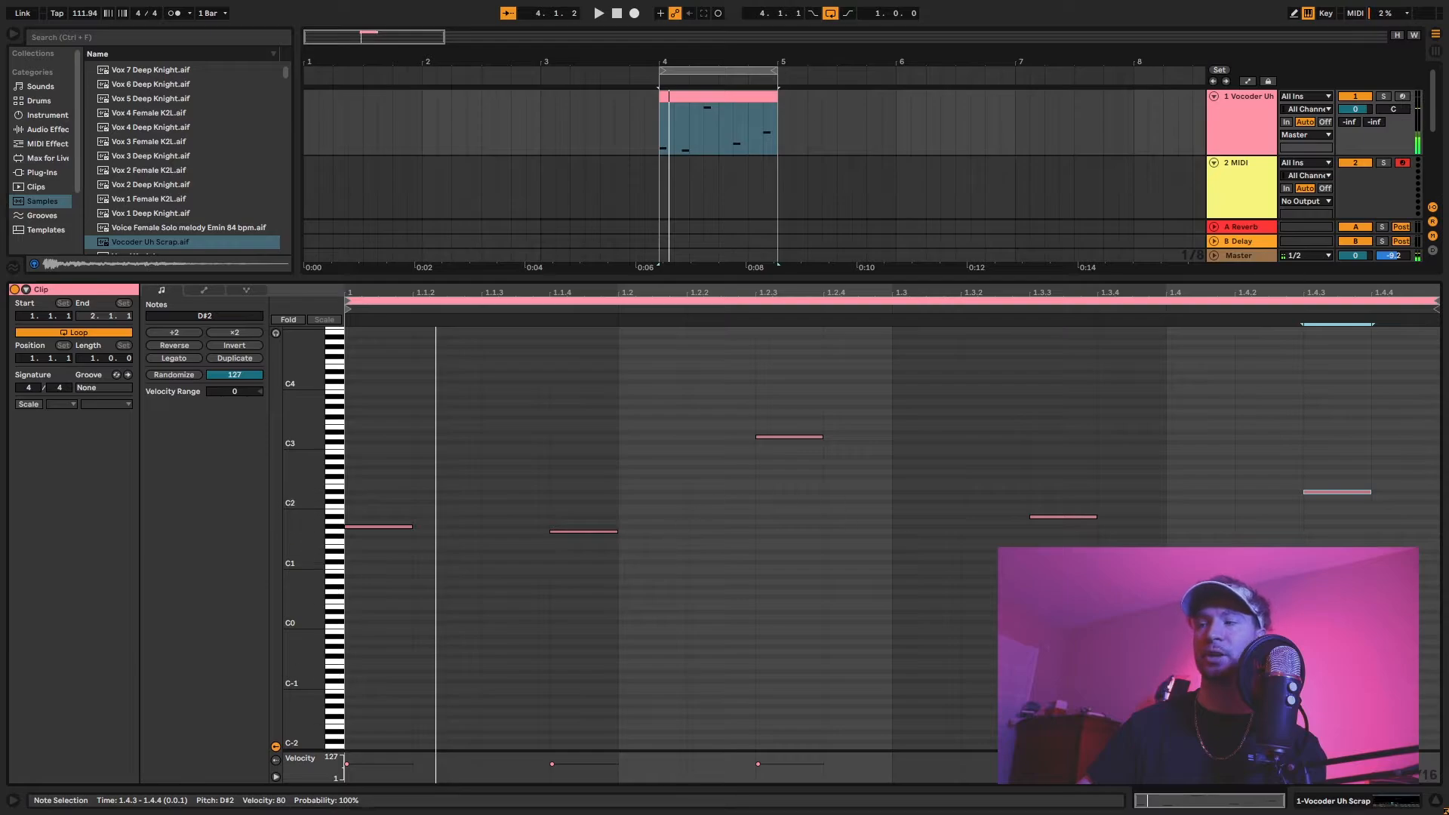
# Return to track 1's device view and replace its Simpler with the Operator instrument
pyautogui.click(1335, 801)
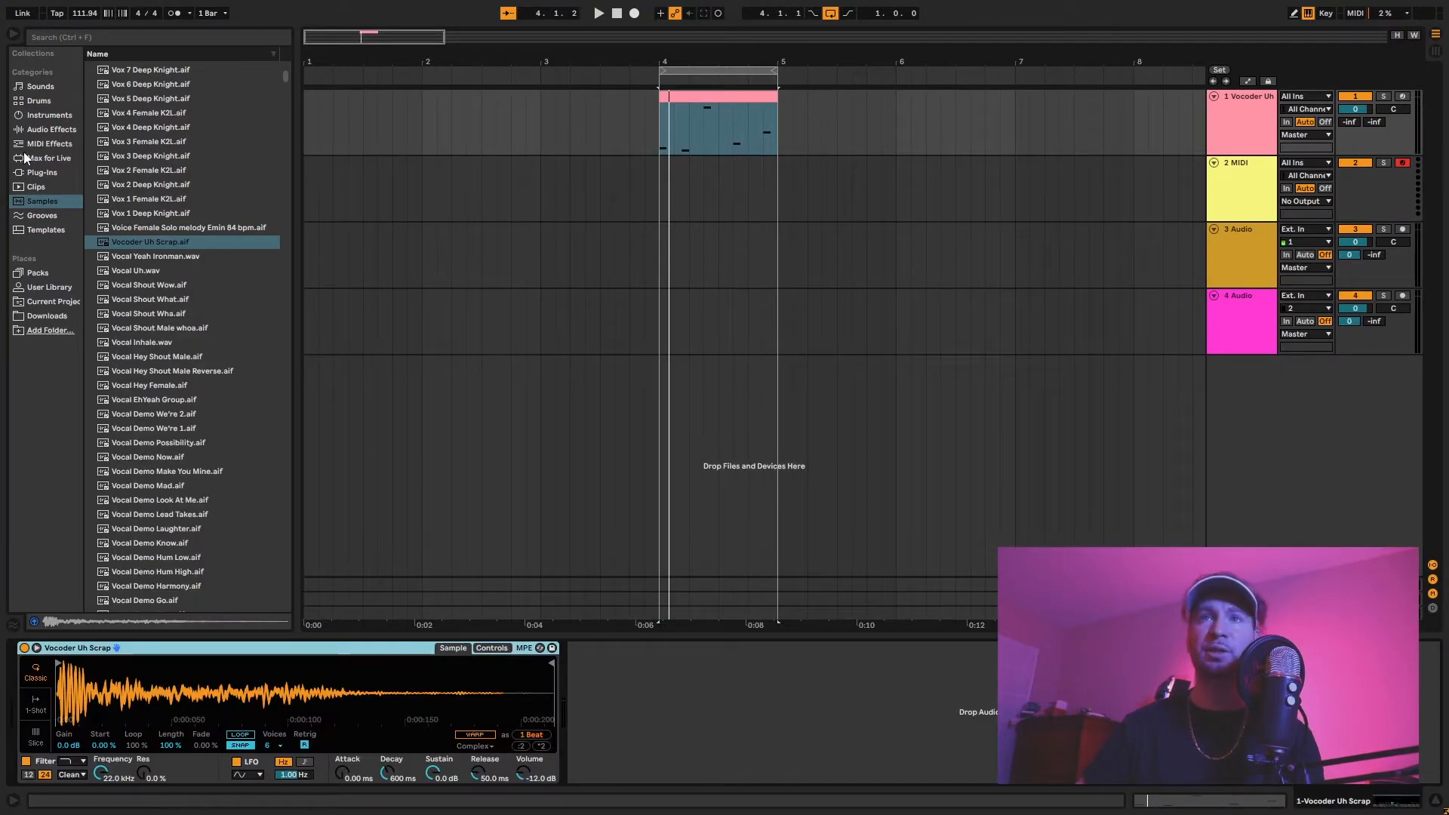
pyautogui.click(53, 115)
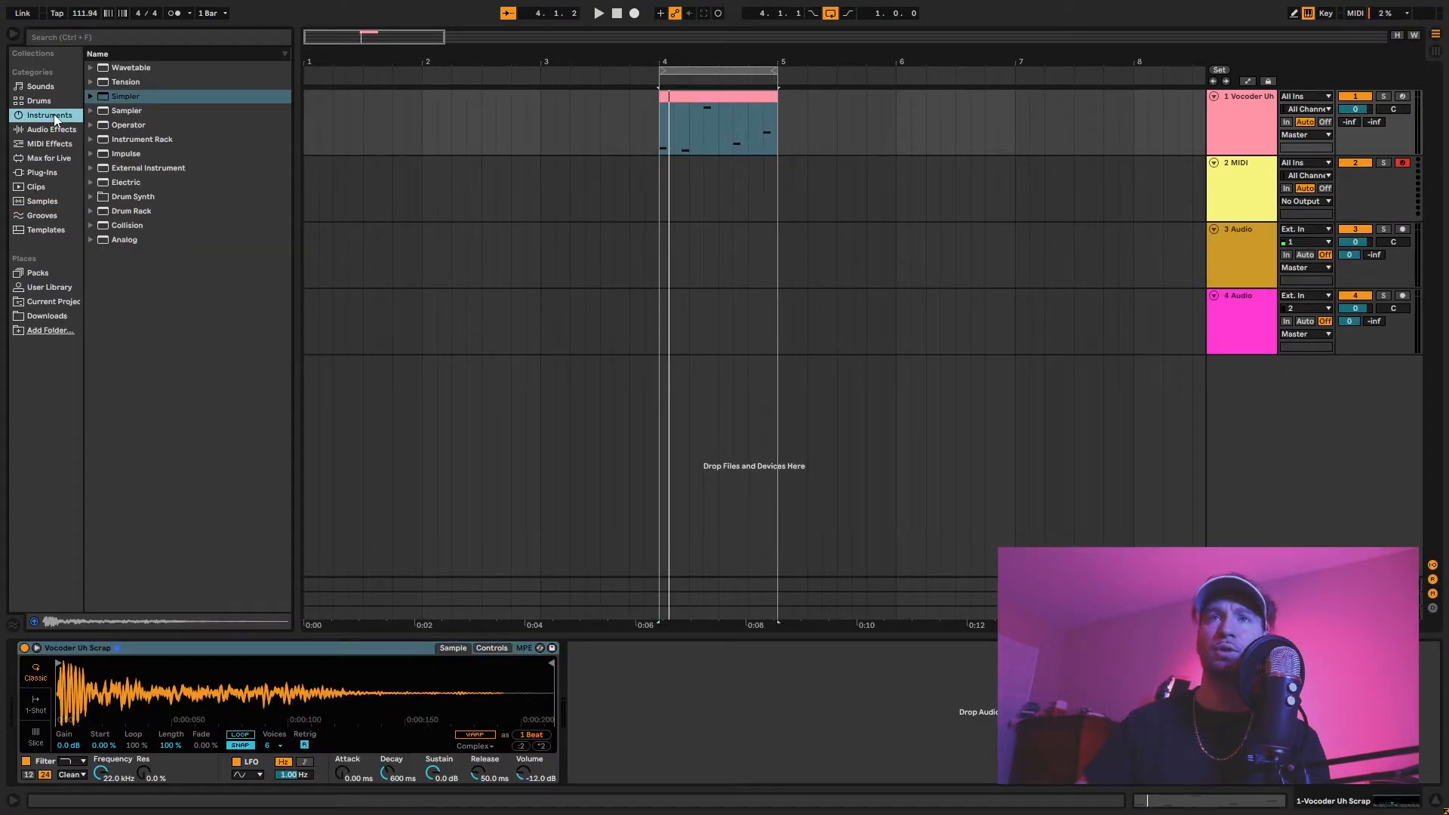
pyautogui.click(126, 111)
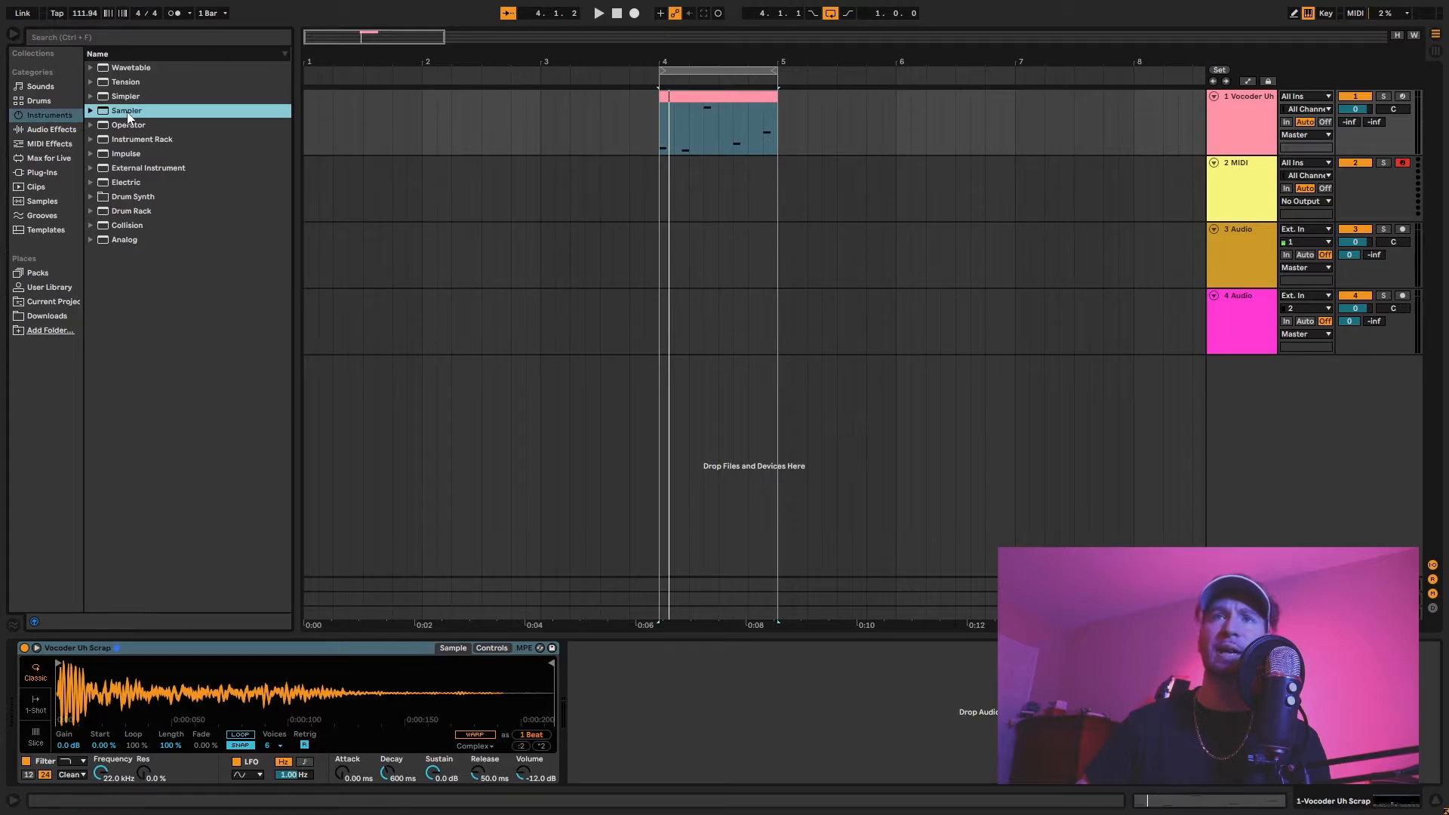
pyautogui.click(134, 98)
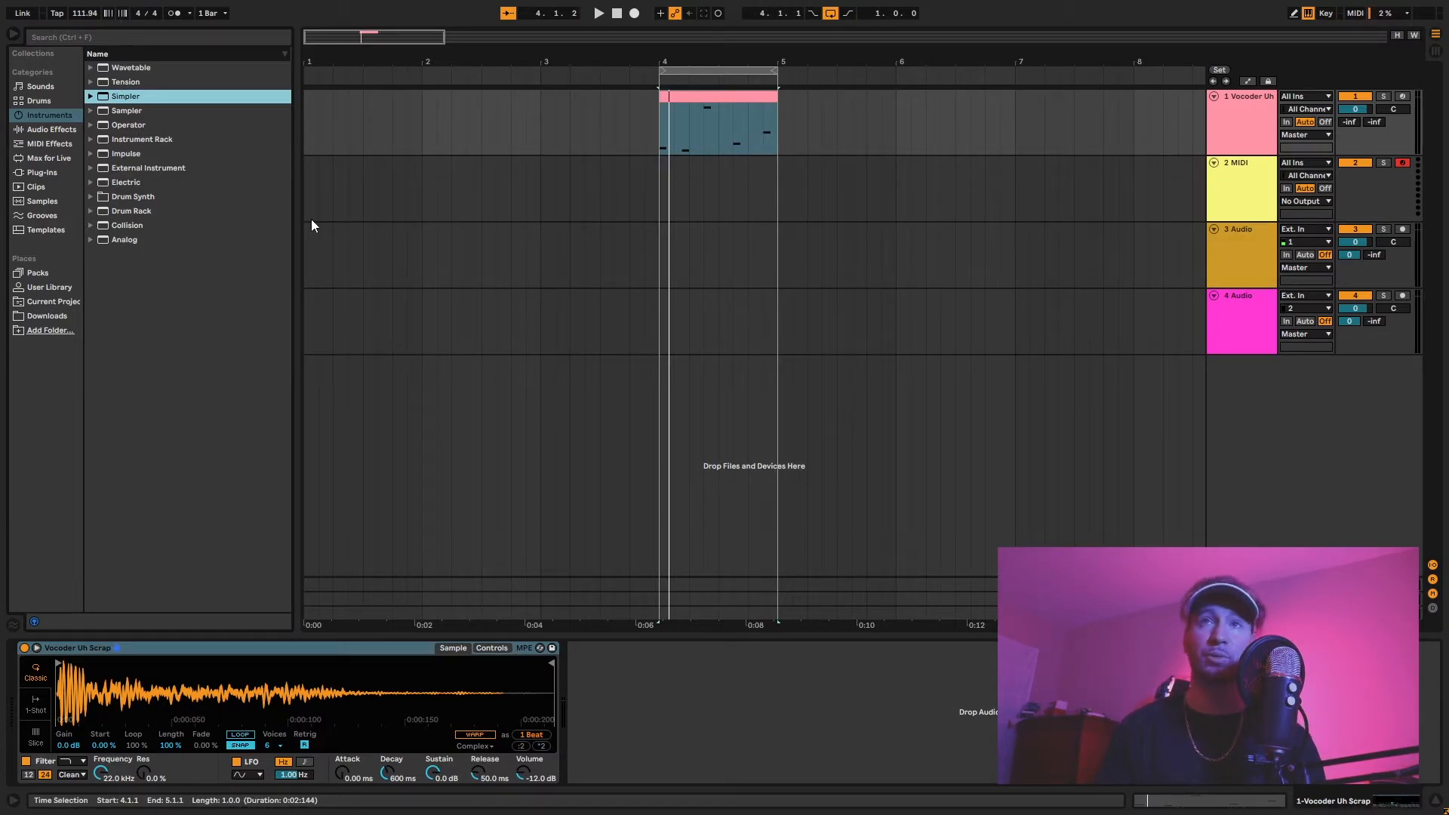
pyautogui.press('Down')
pyautogui.press('Down')
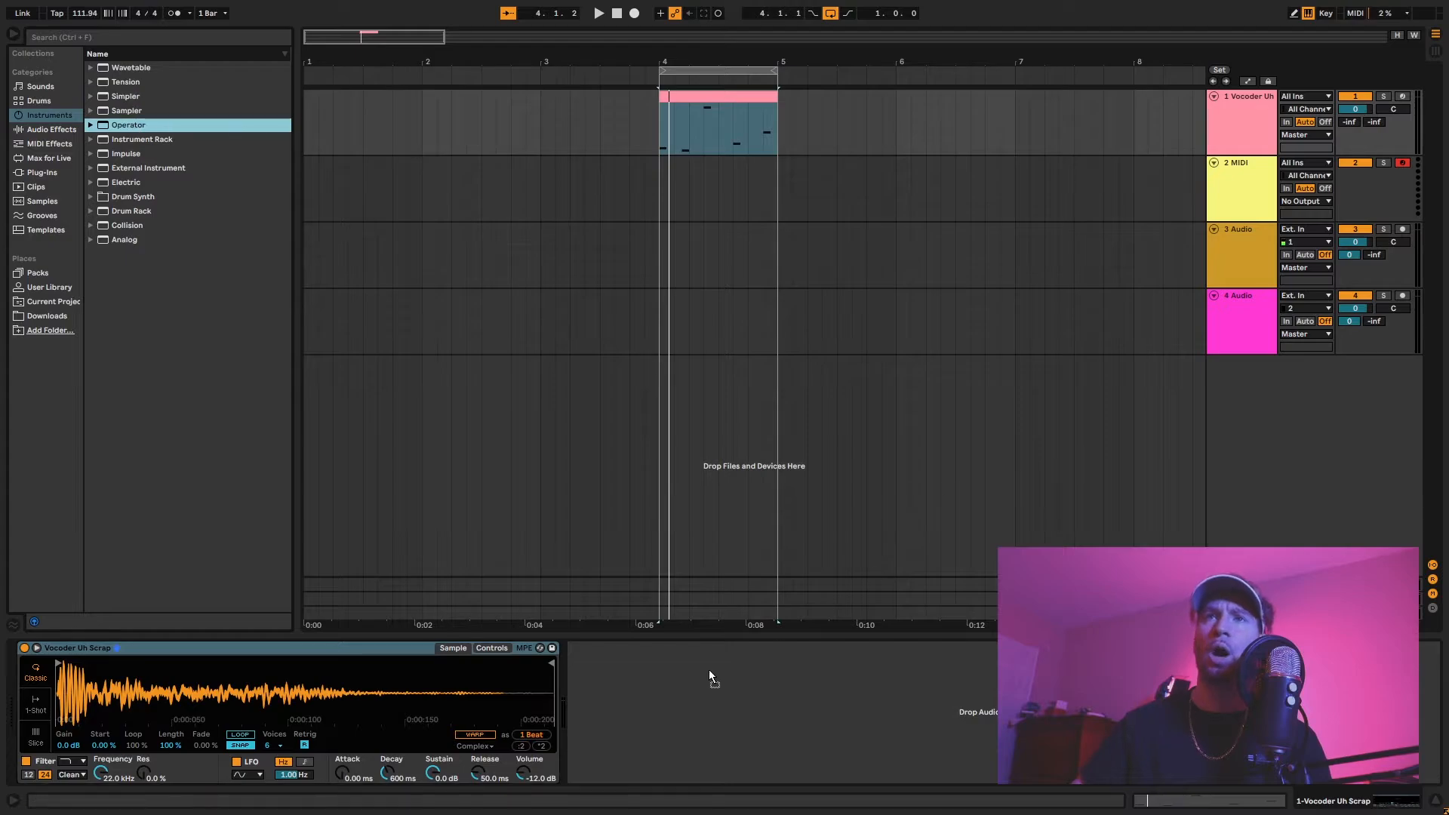
pyautogui.moveTo(708, 669); pyautogui.dragTo(622, 669)
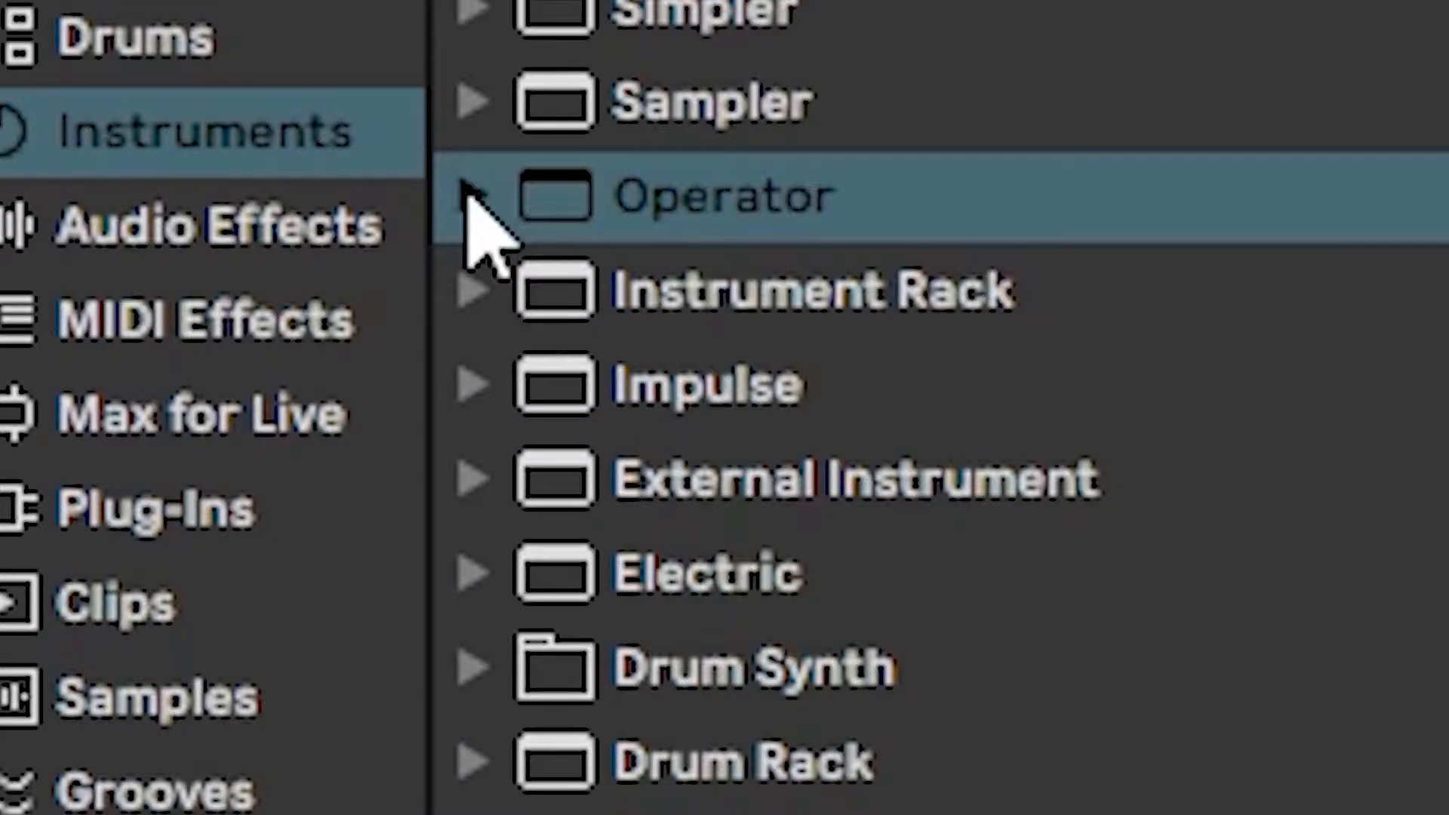
# Load the Organ Stereo.adv preset from Operator's Piano & Keys presets onto track 1
pyautogui.click(90, 124)
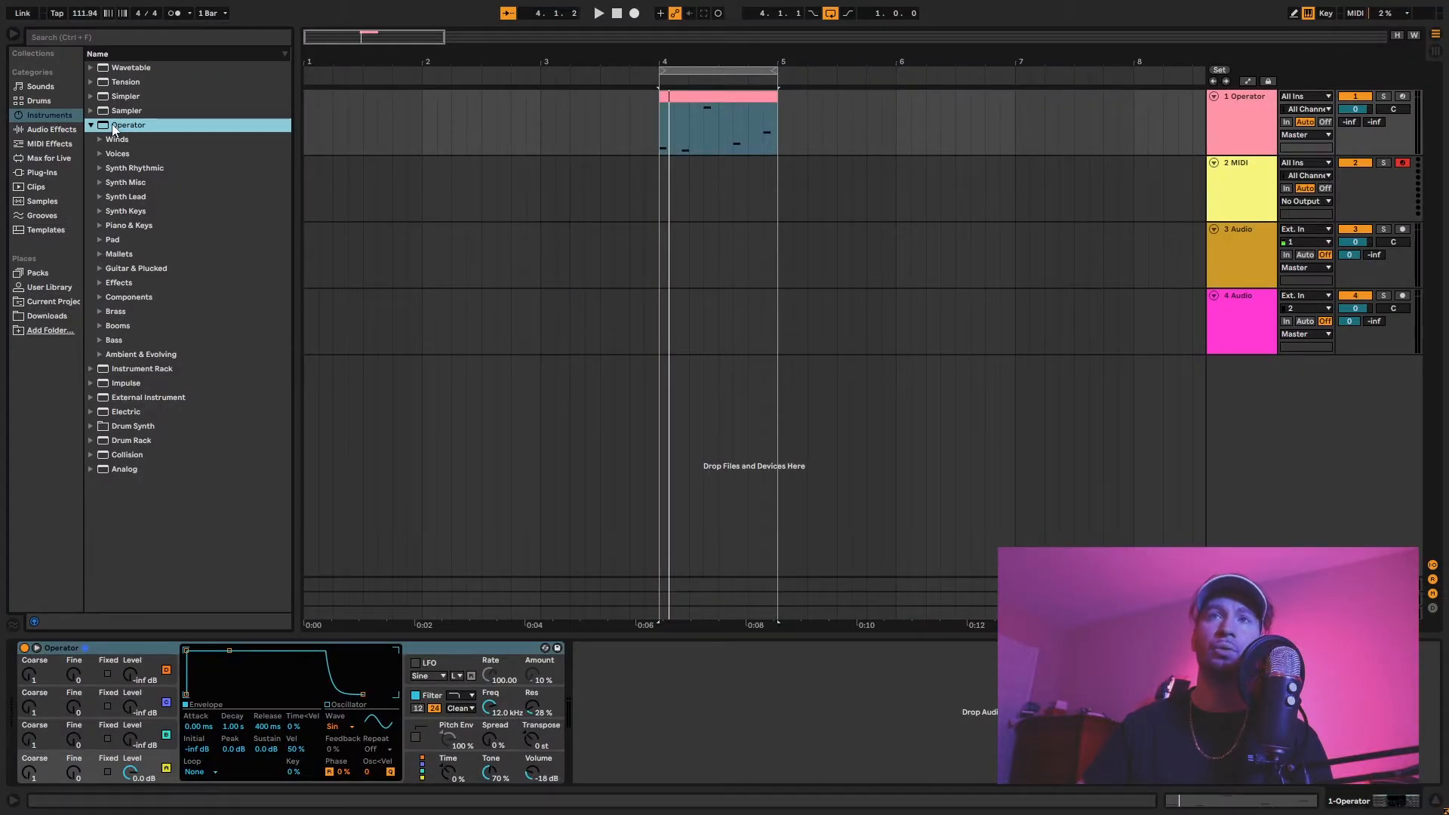
pyautogui.click(100, 225)
pyautogui.click(138, 253)
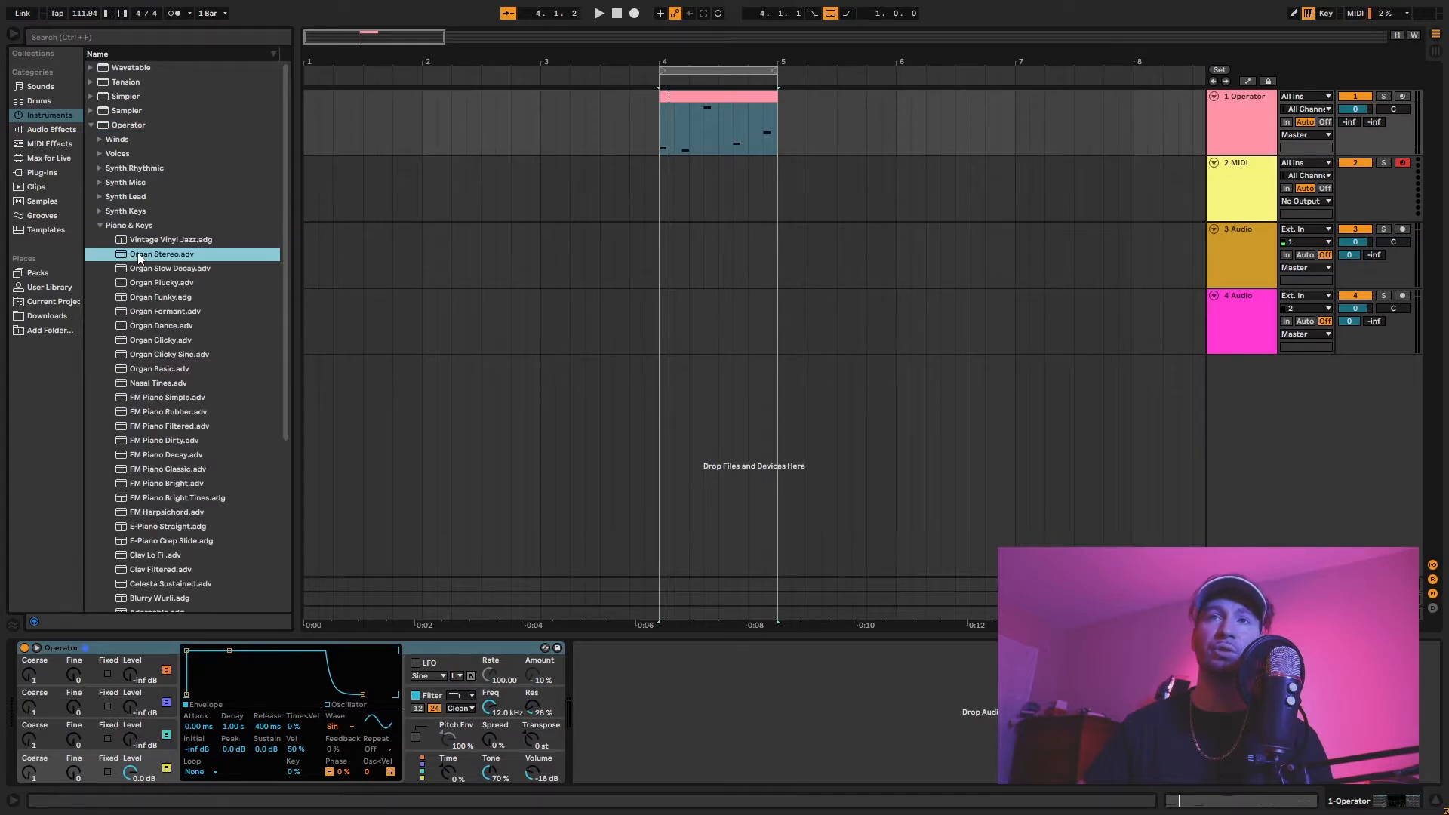
pyautogui.doubleClick(137, 256)
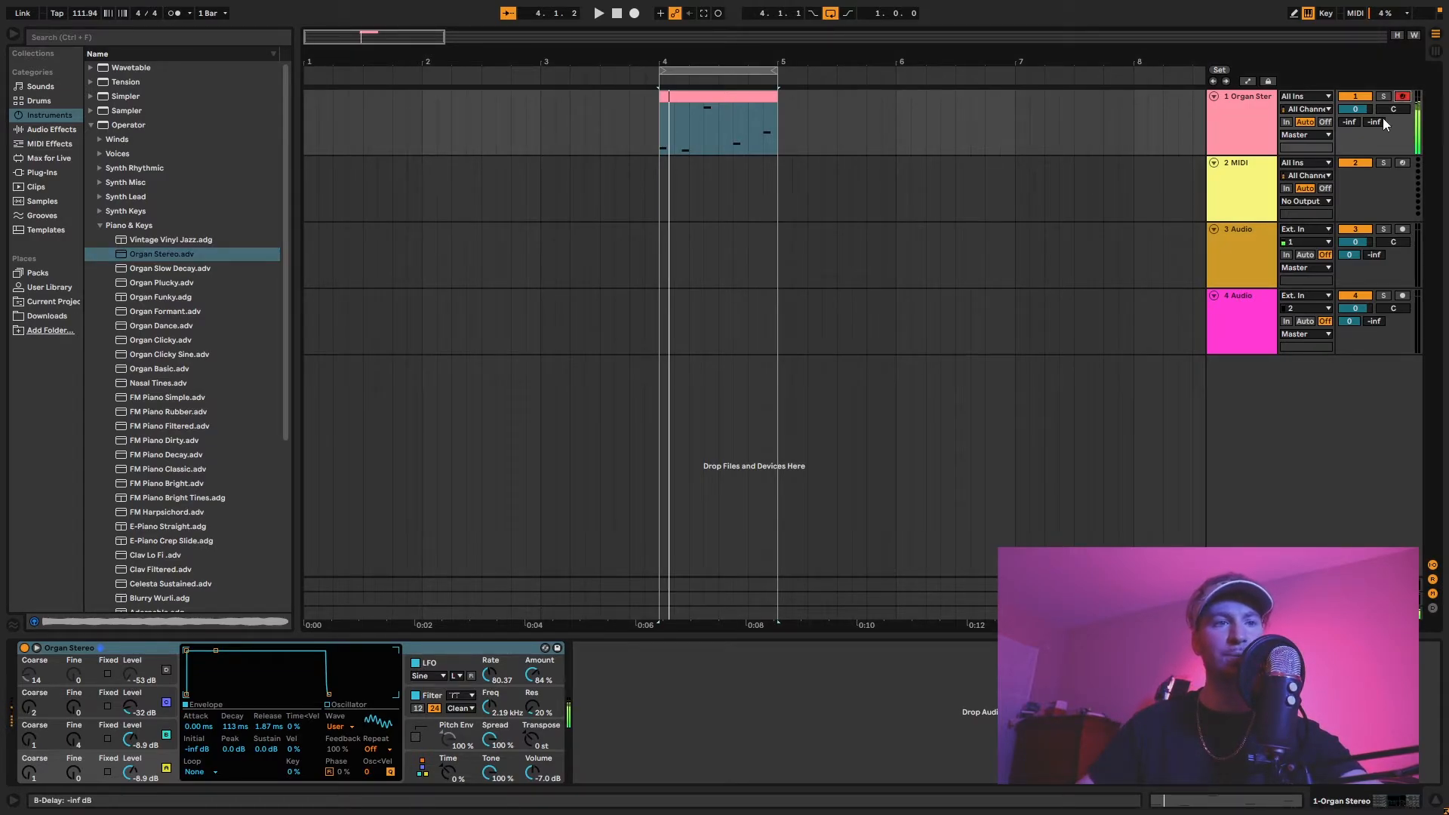
# Look through the preset categories of Operator and Simpler, including Simpler's Piano & Keys presets
pyautogui.click(90, 125)
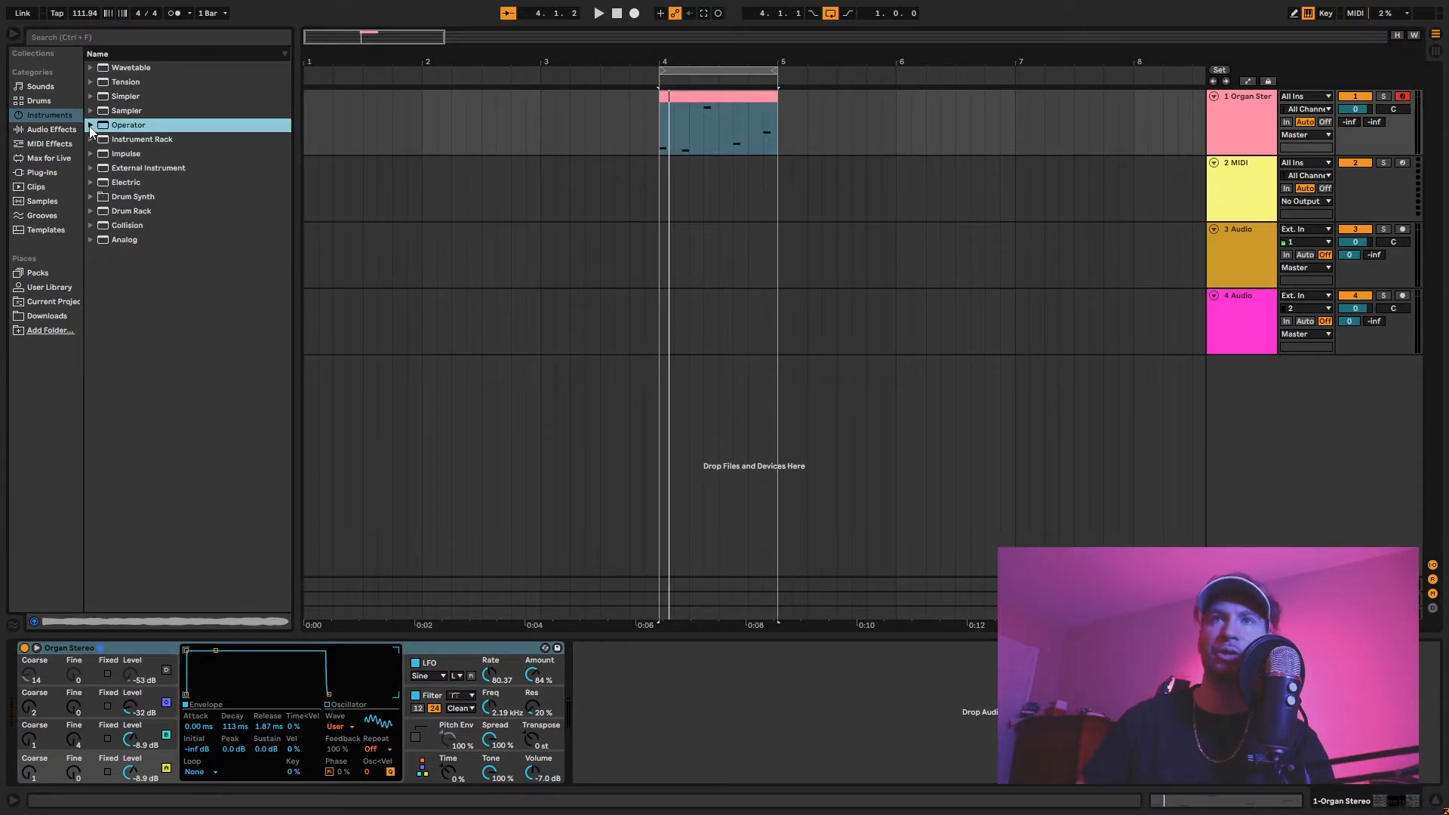
pyautogui.click(89, 125)
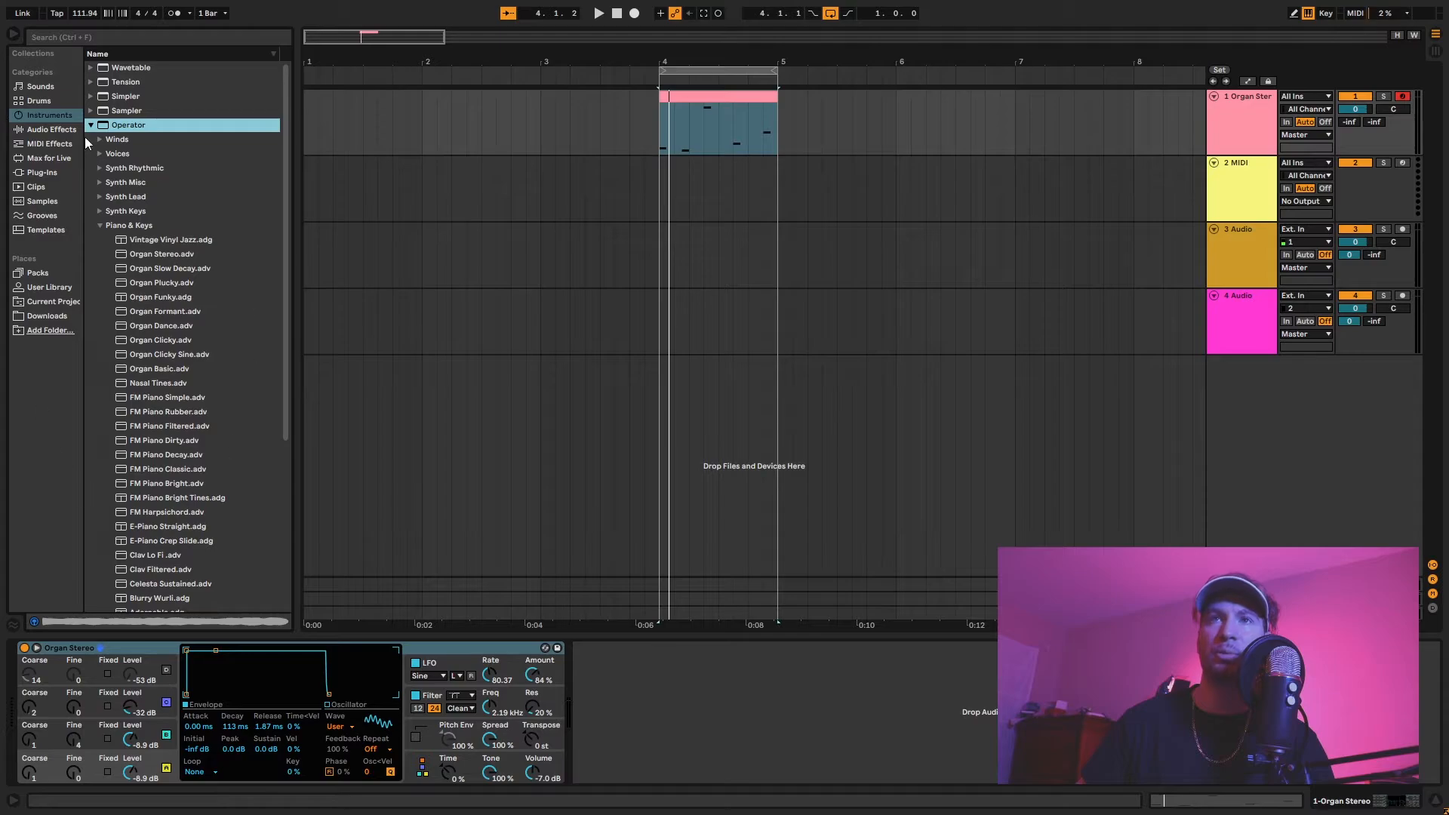
pyautogui.click(91, 125)
pyautogui.click(90, 96)
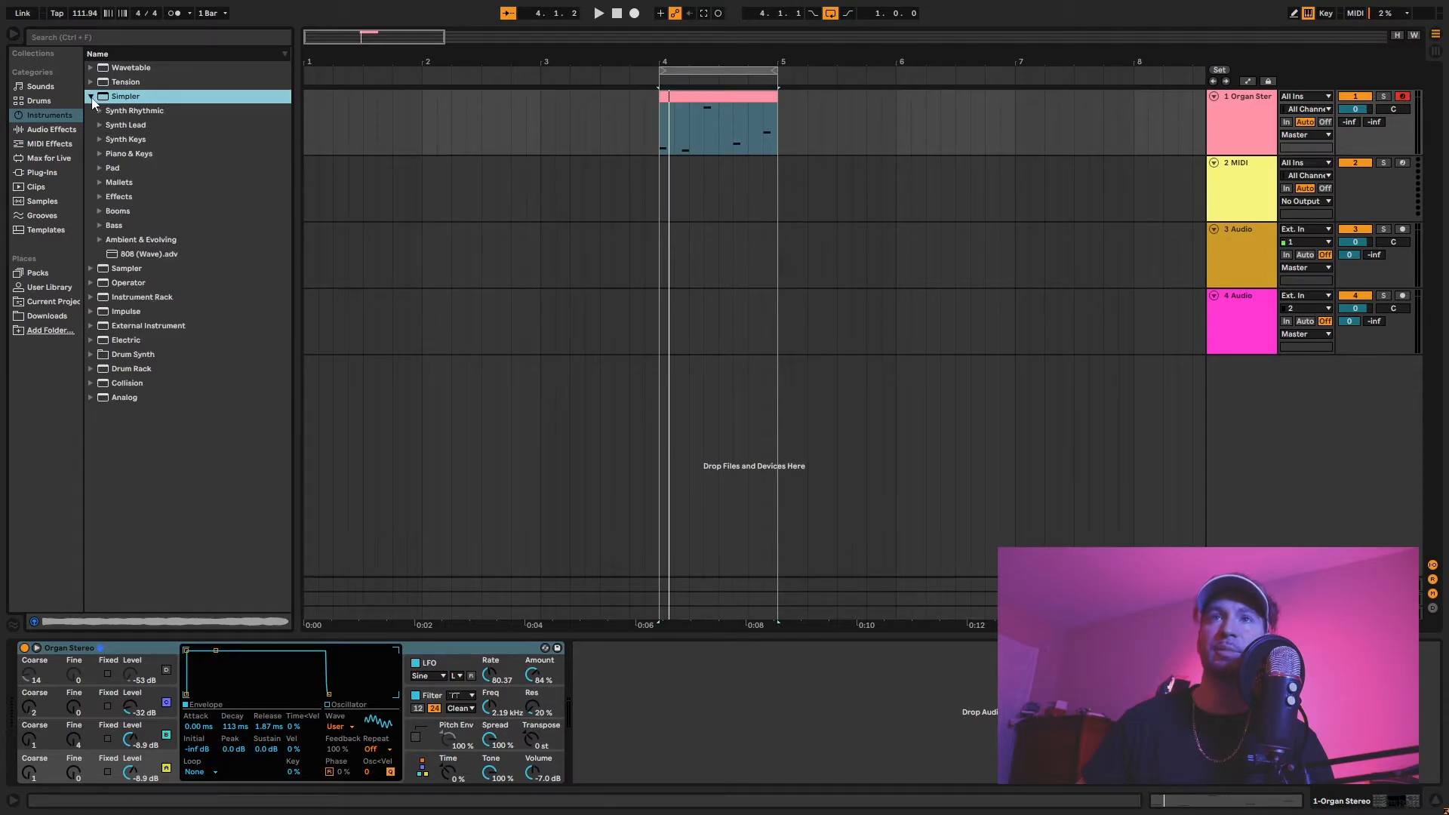
pyautogui.click(99, 154)
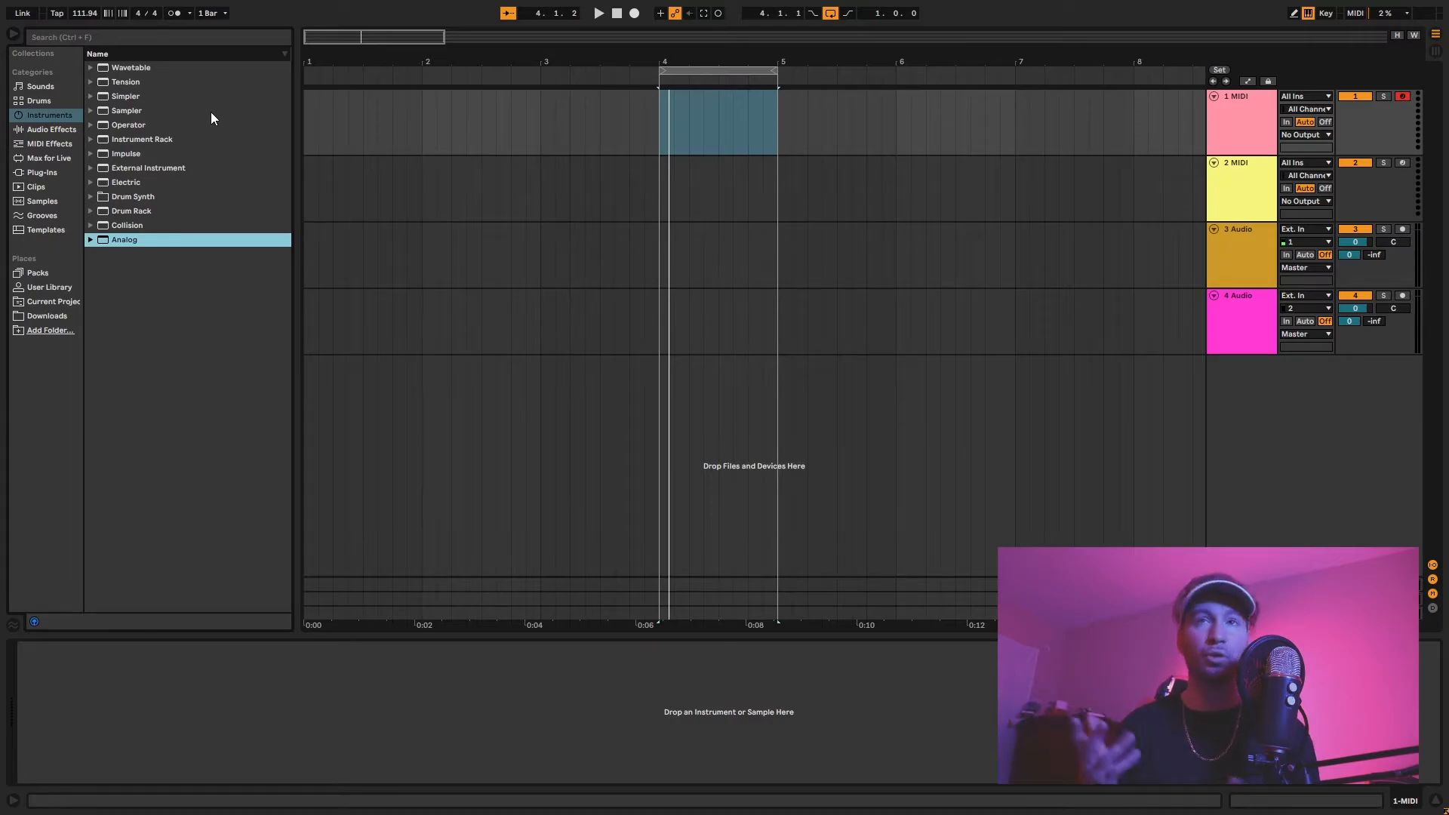
# Add EQ Eight from the EQ & Filters audio effects to track 1
pyautogui.click(49, 129)
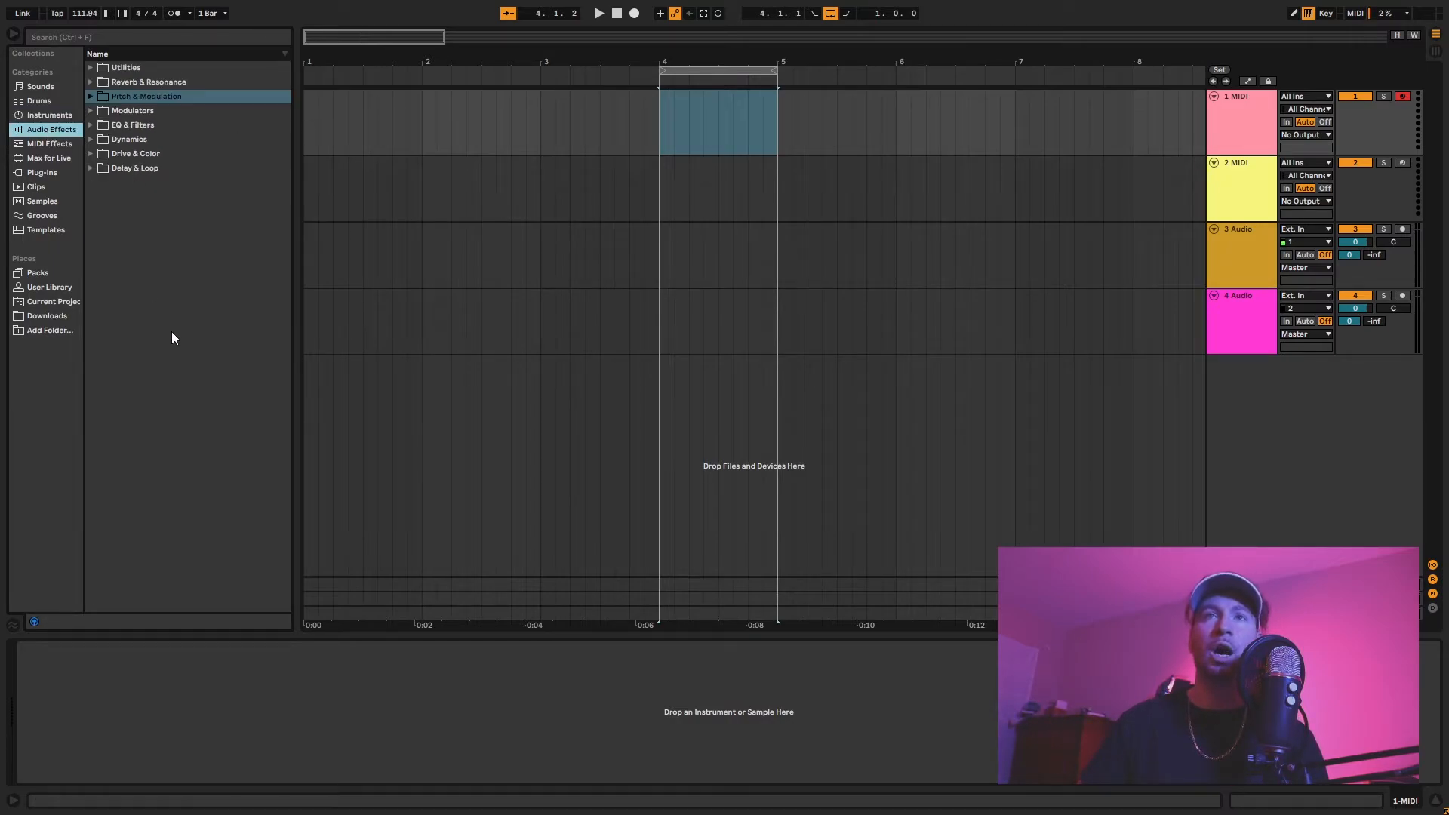
pyautogui.click(92, 126)
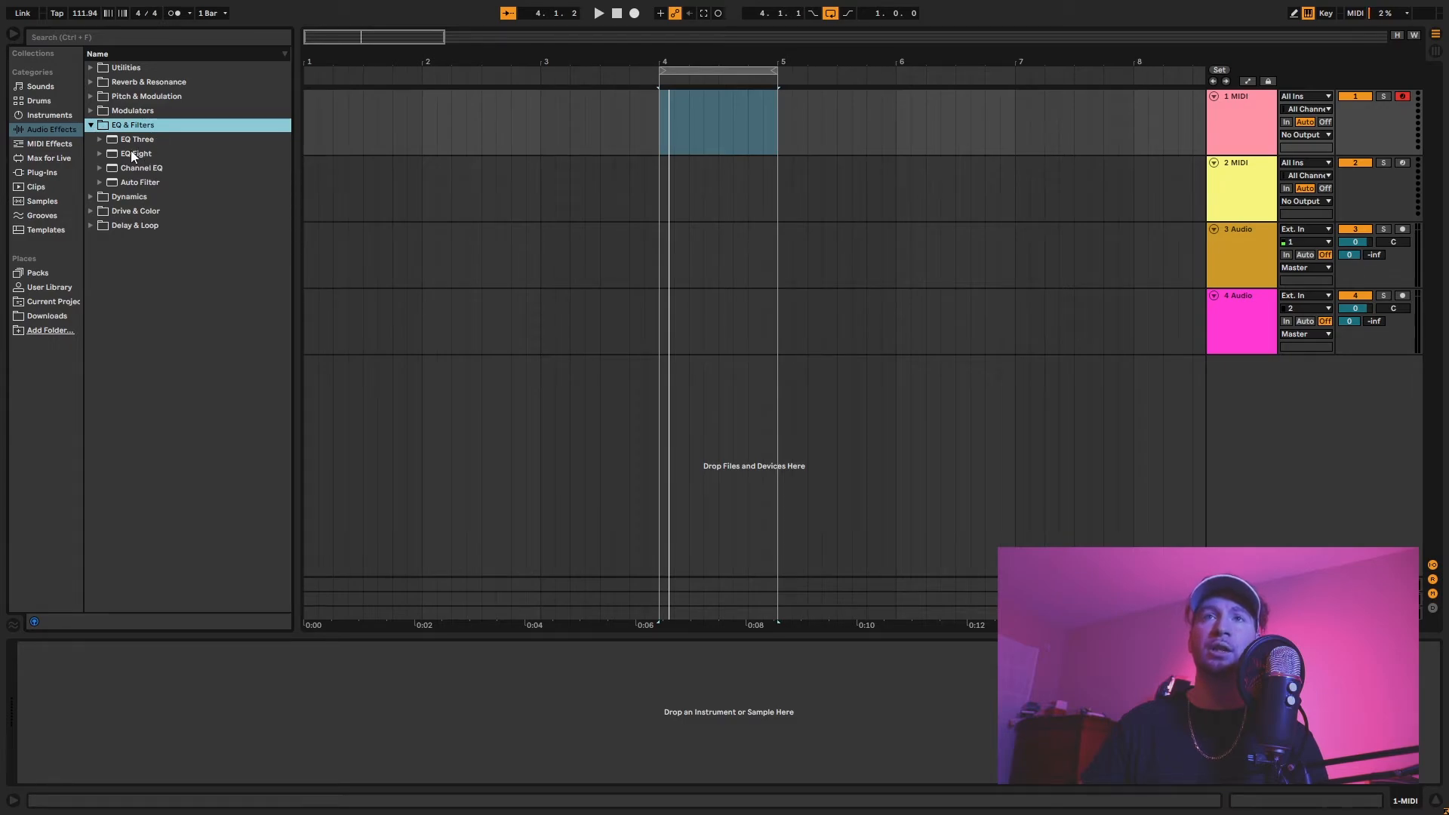
pyautogui.moveTo(131, 155); pyautogui.dragTo(373, 679)
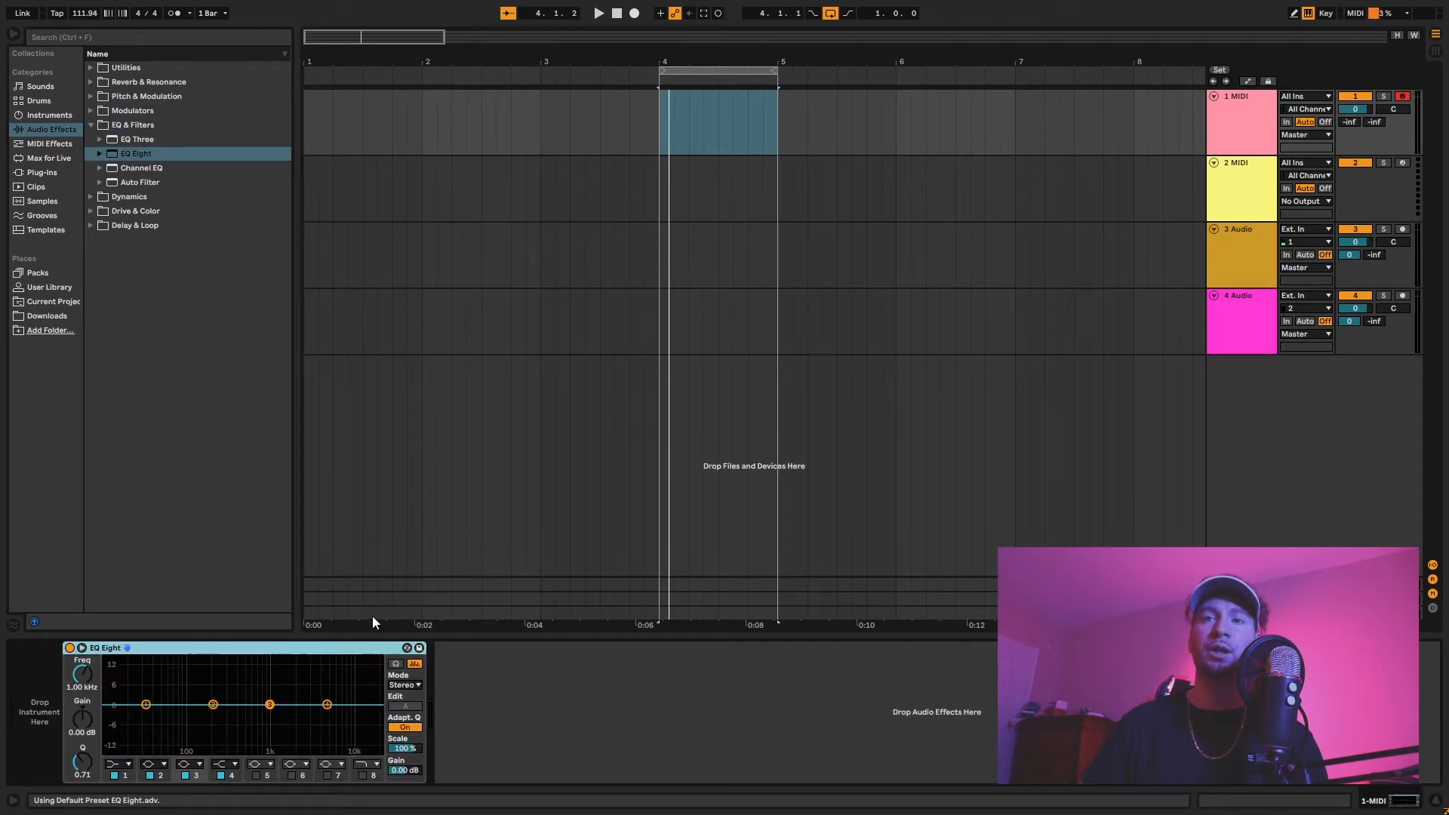
# Enlarge EQ Eight's expanded display and set band 2 to 229 Hz/7.43 dB, band 3 to 1.19 kHz/-10.1 dB, band 4 to 4.21 kHz/9.15 dB
pyautogui.click(81, 649)
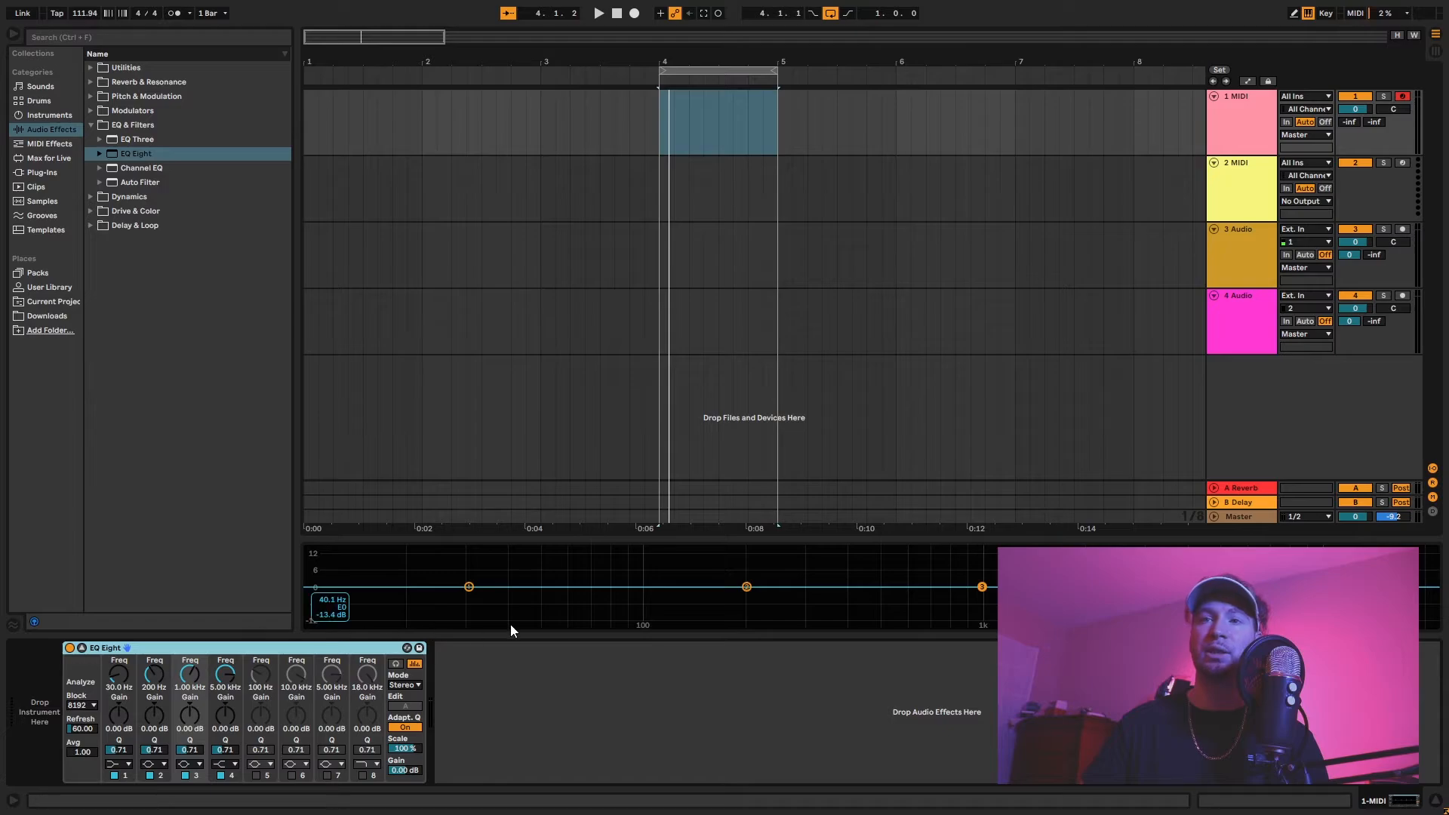
pyautogui.moveTo(566, 542); pyautogui.dragTo(589, 190)
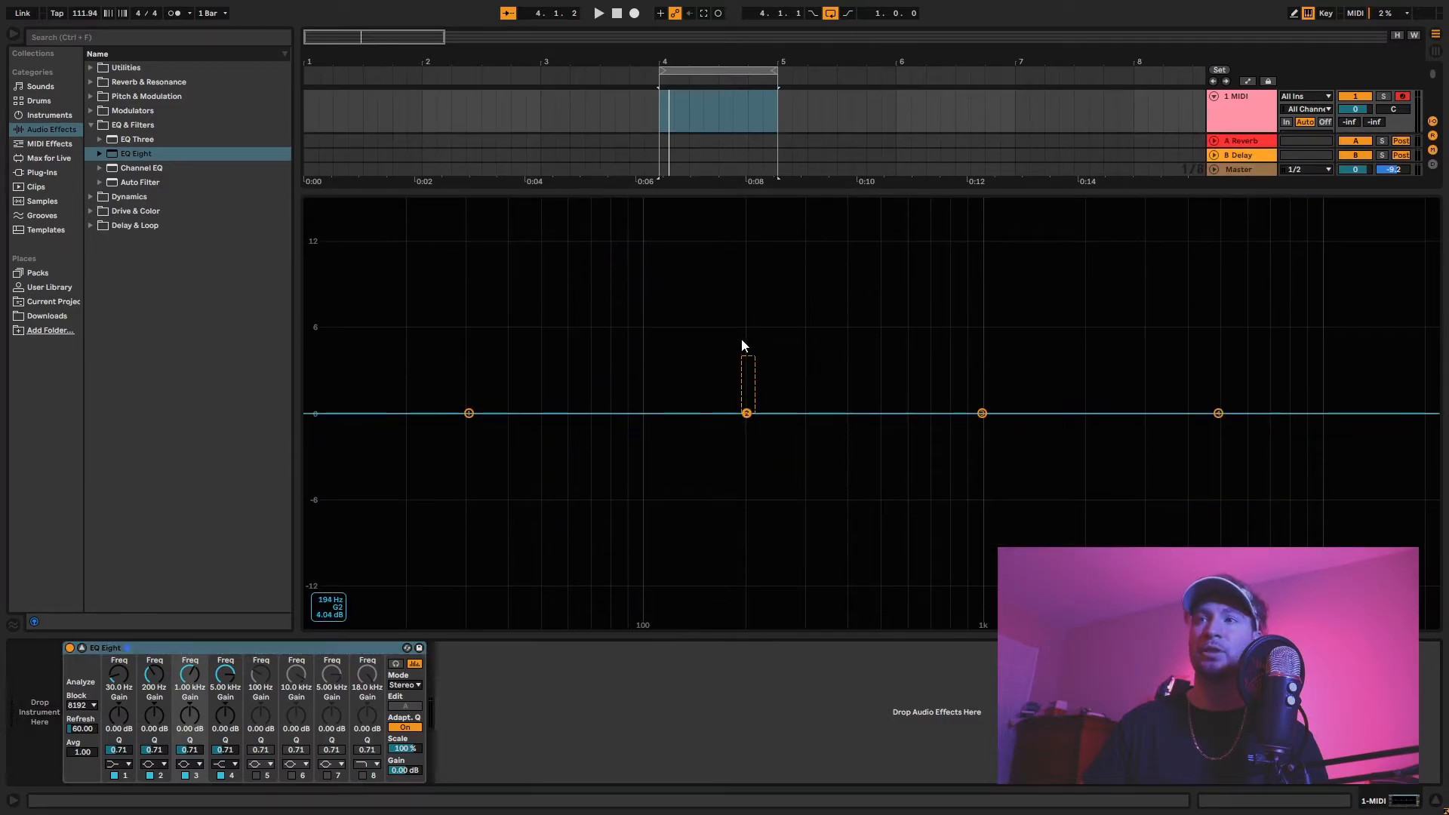
pyautogui.moveTo(748, 413); pyautogui.dragTo(766, 308)
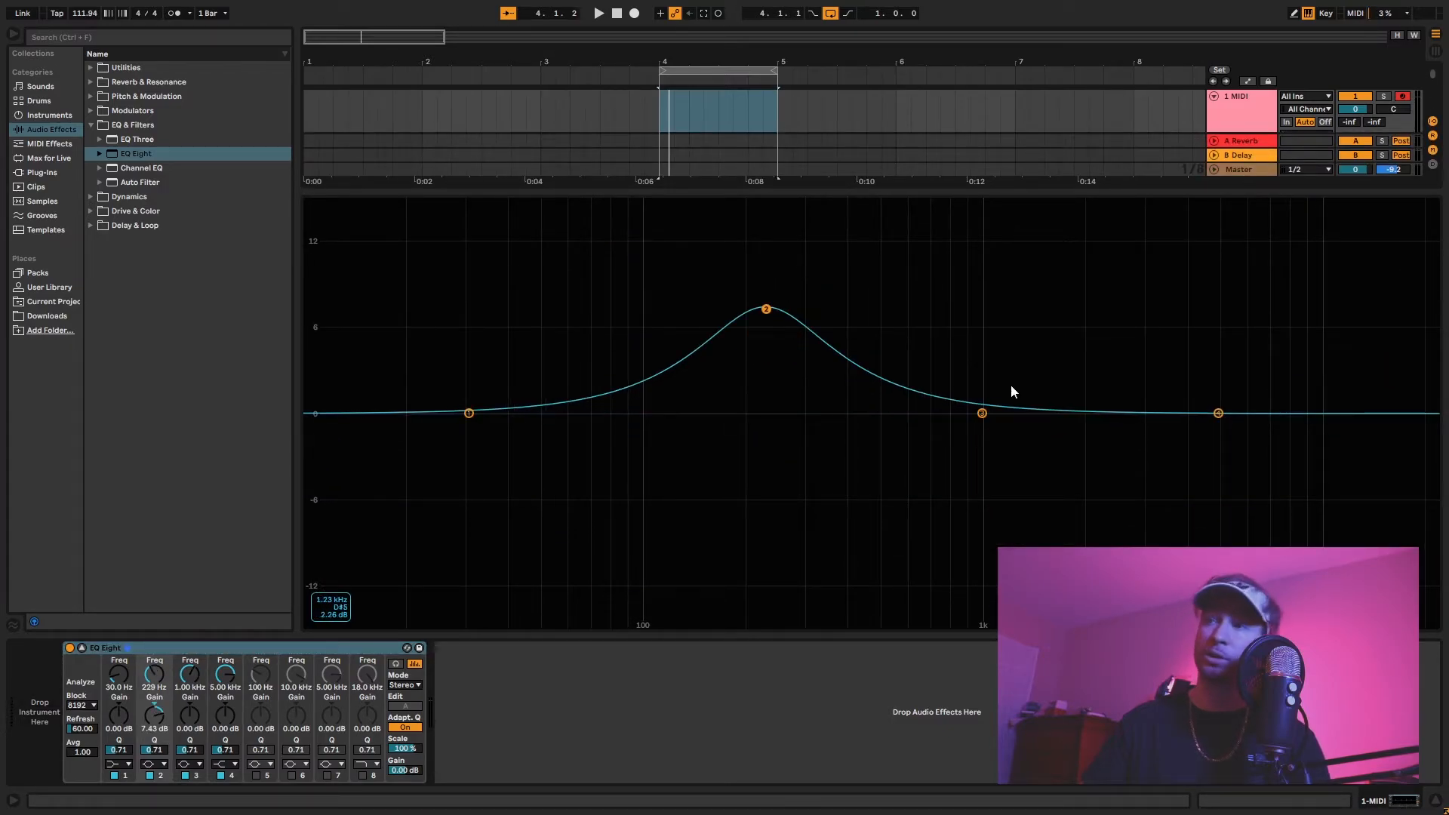
pyautogui.moveTo(981, 414); pyautogui.dragTo(1009, 558)
pyautogui.moveTo(1218, 413); pyautogui.dragTo(1192, 285)
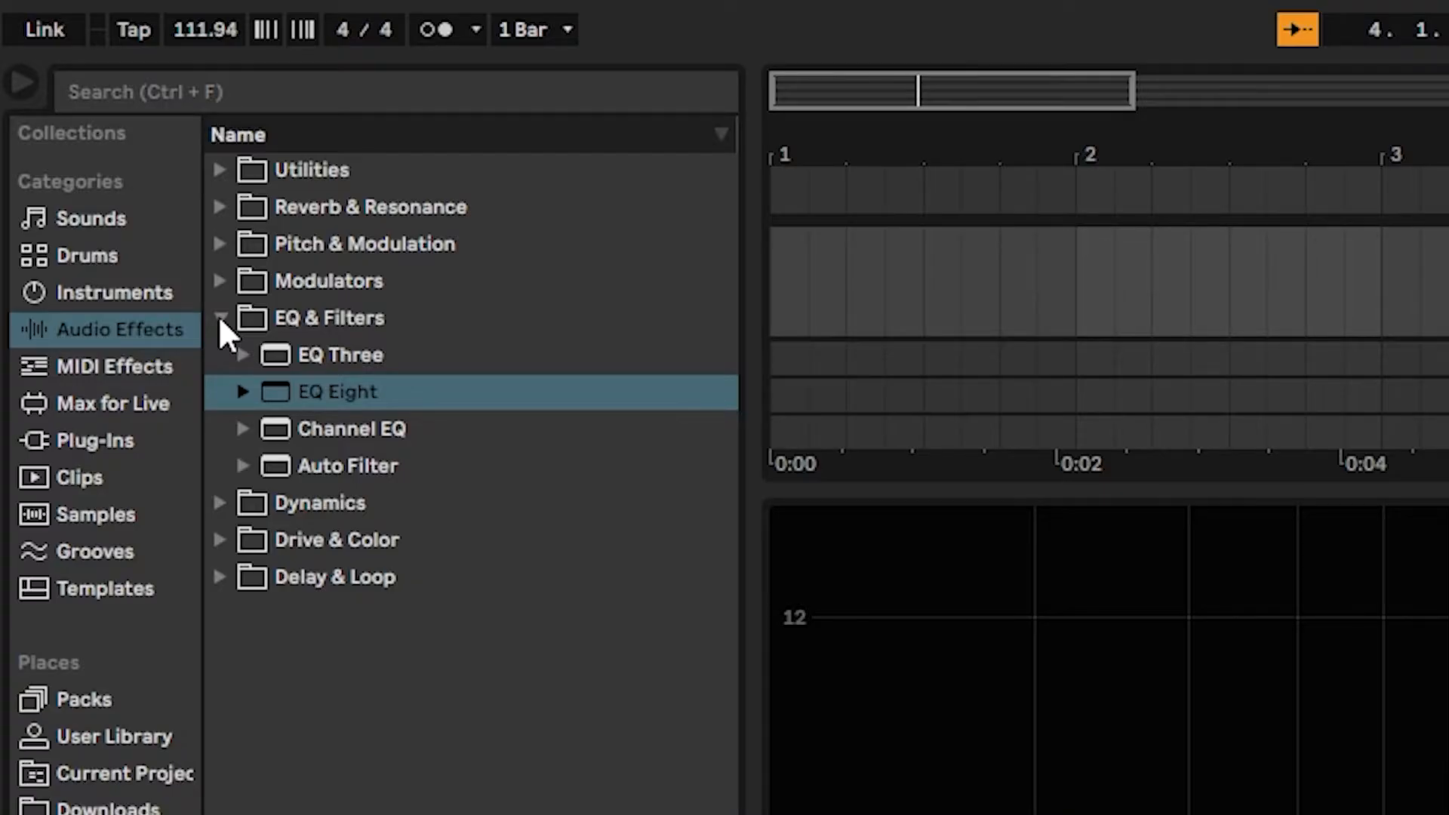
# Add the Compressor and then the Glue Compressor from the Dynamics effects after EQ Eight
pyautogui.click(219, 317)
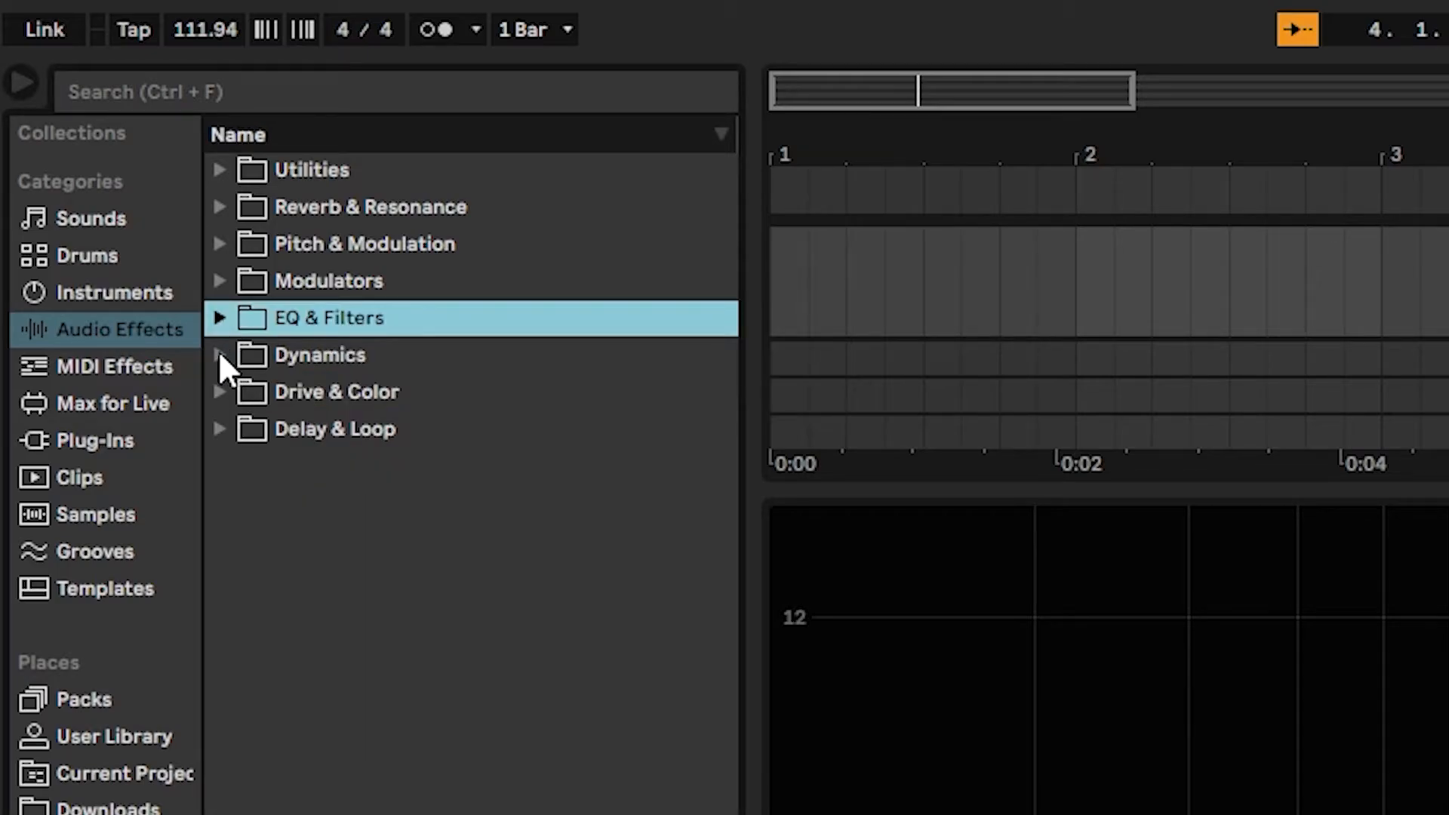
pyautogui.click(219, 354)
pyautogui.press('Down')
pyautogui.press('Down')
pyautogui.press('Down')
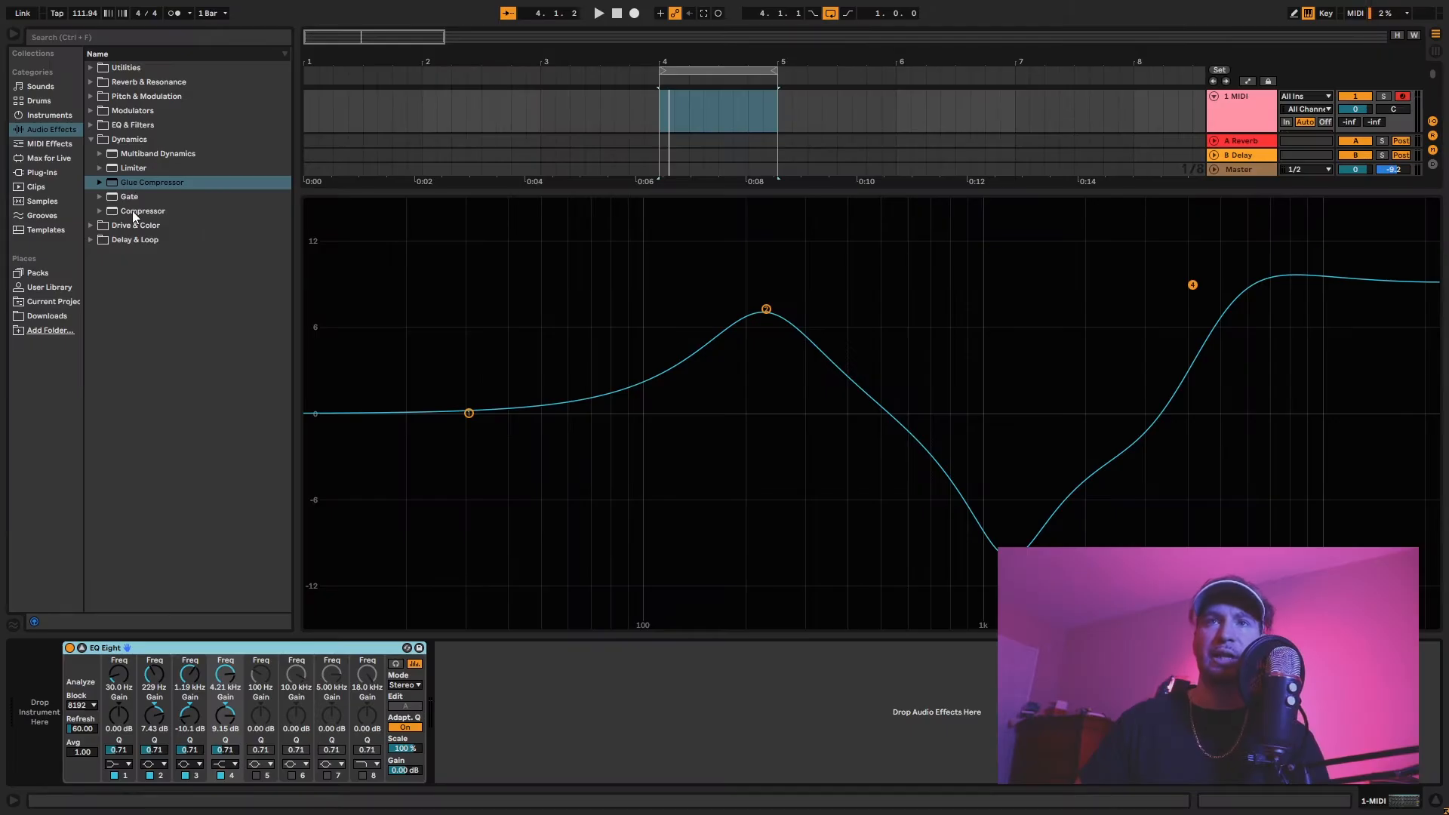
pyautogui.moveTo(133, 217); pyautogui.dragTo(682, 689)
pyautogui.click(146, 186)
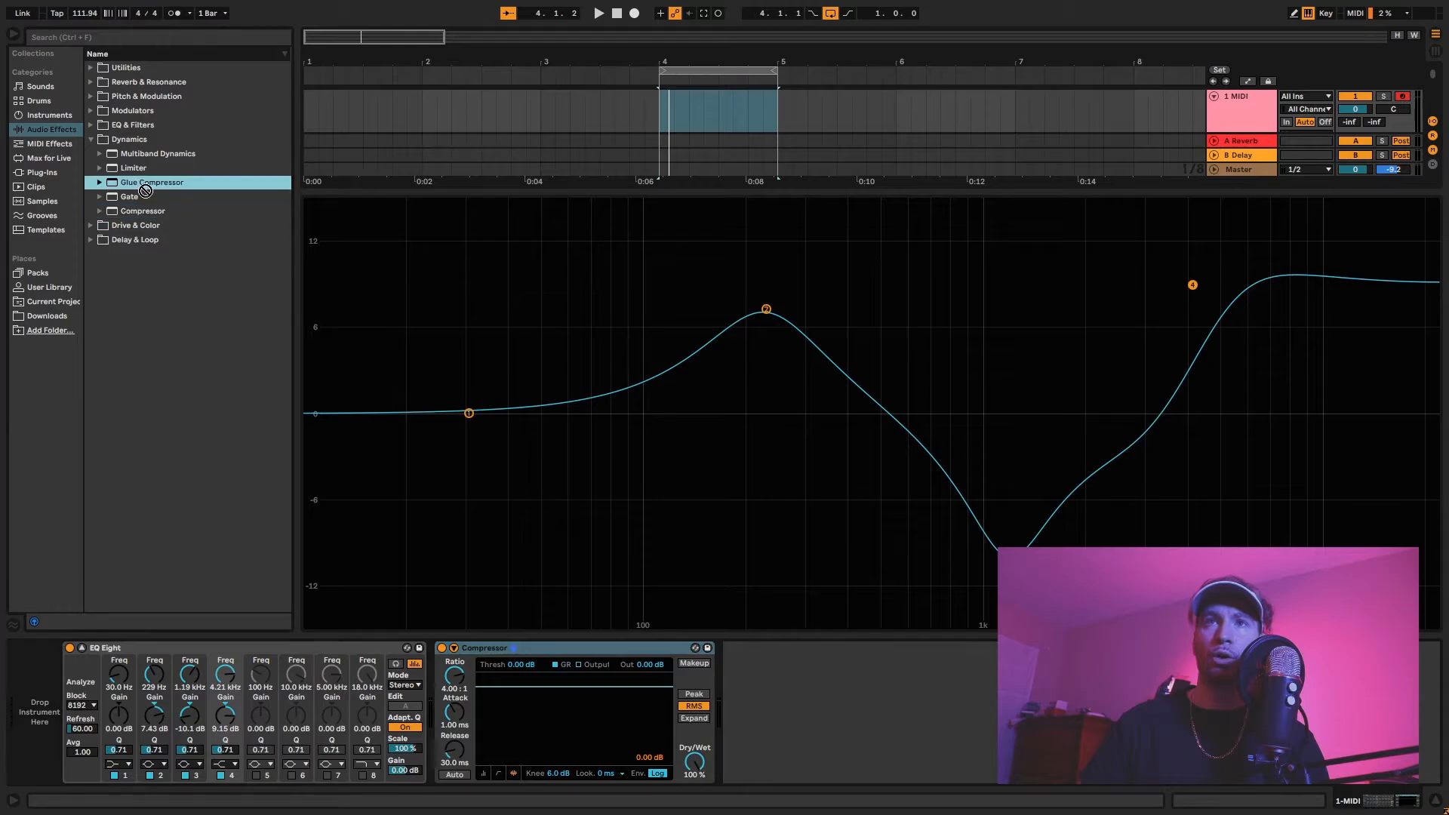
pyautogui.moveTo(146, 190); pyautogui.dragTo(867, 713)
pyautogui.click(674, 648)
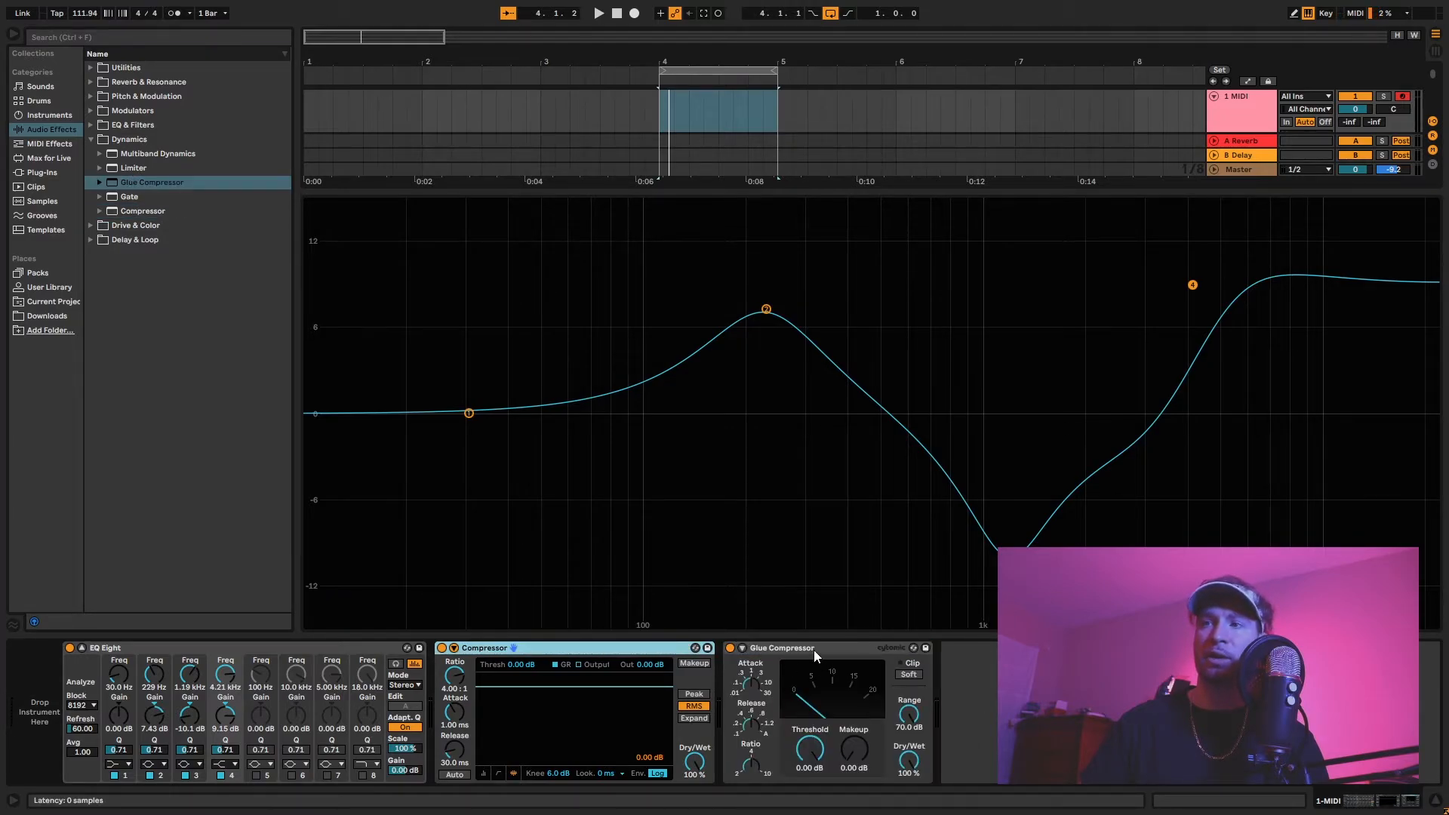
pyautogui.click(813, 650)
pyautogui.click(631, 652)
pyautogui.click(770, 645)
pyautogui.click(645, 650)
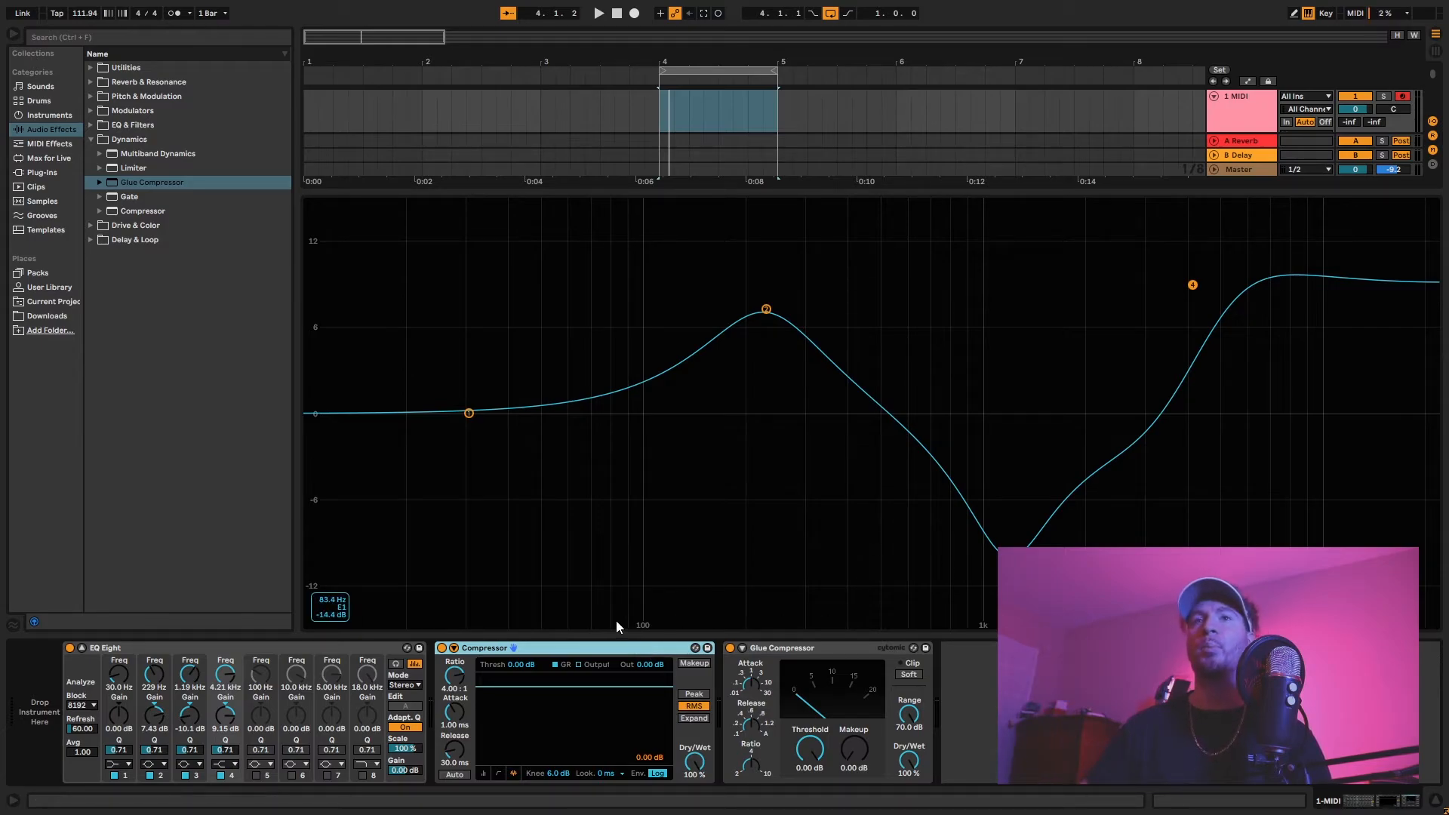
# Add Vinyl Distortion from the Drive & Color effects after the Glue Compressor
pyautogui.click(781, 652)
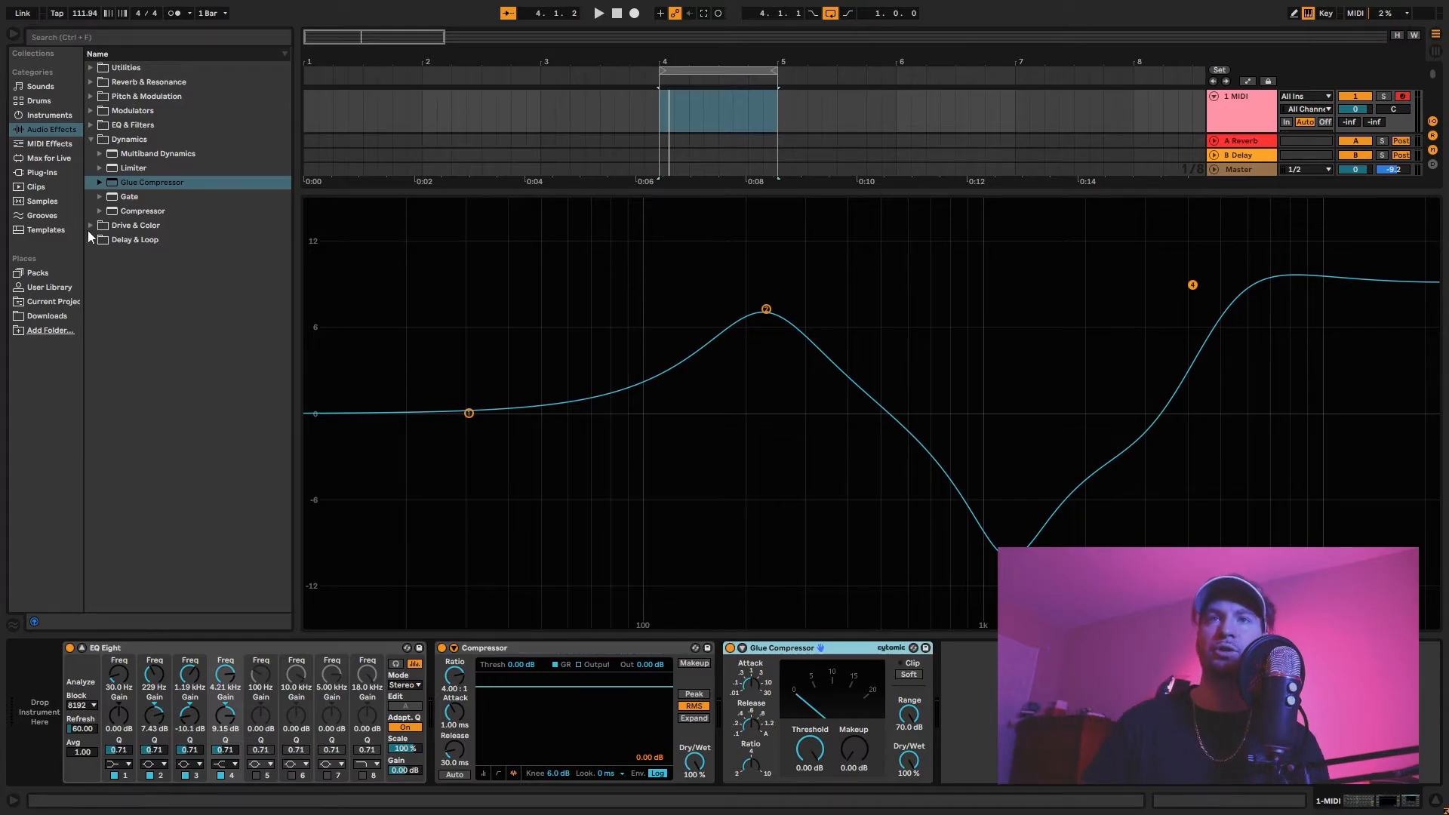
pyautogui.click(88, 225)
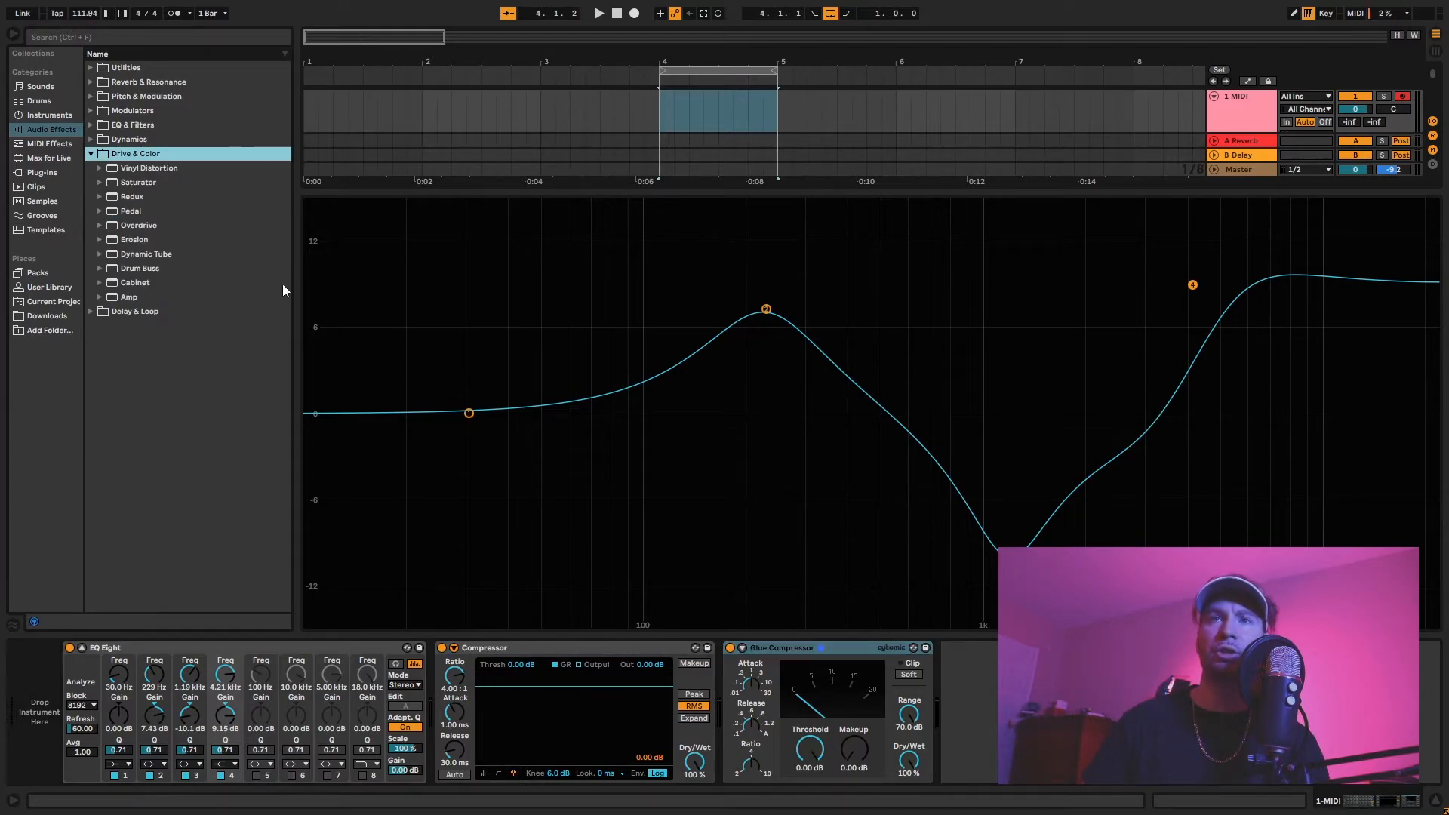
pyautogui.click(116, 170)
pyautogui.click(113, 185)
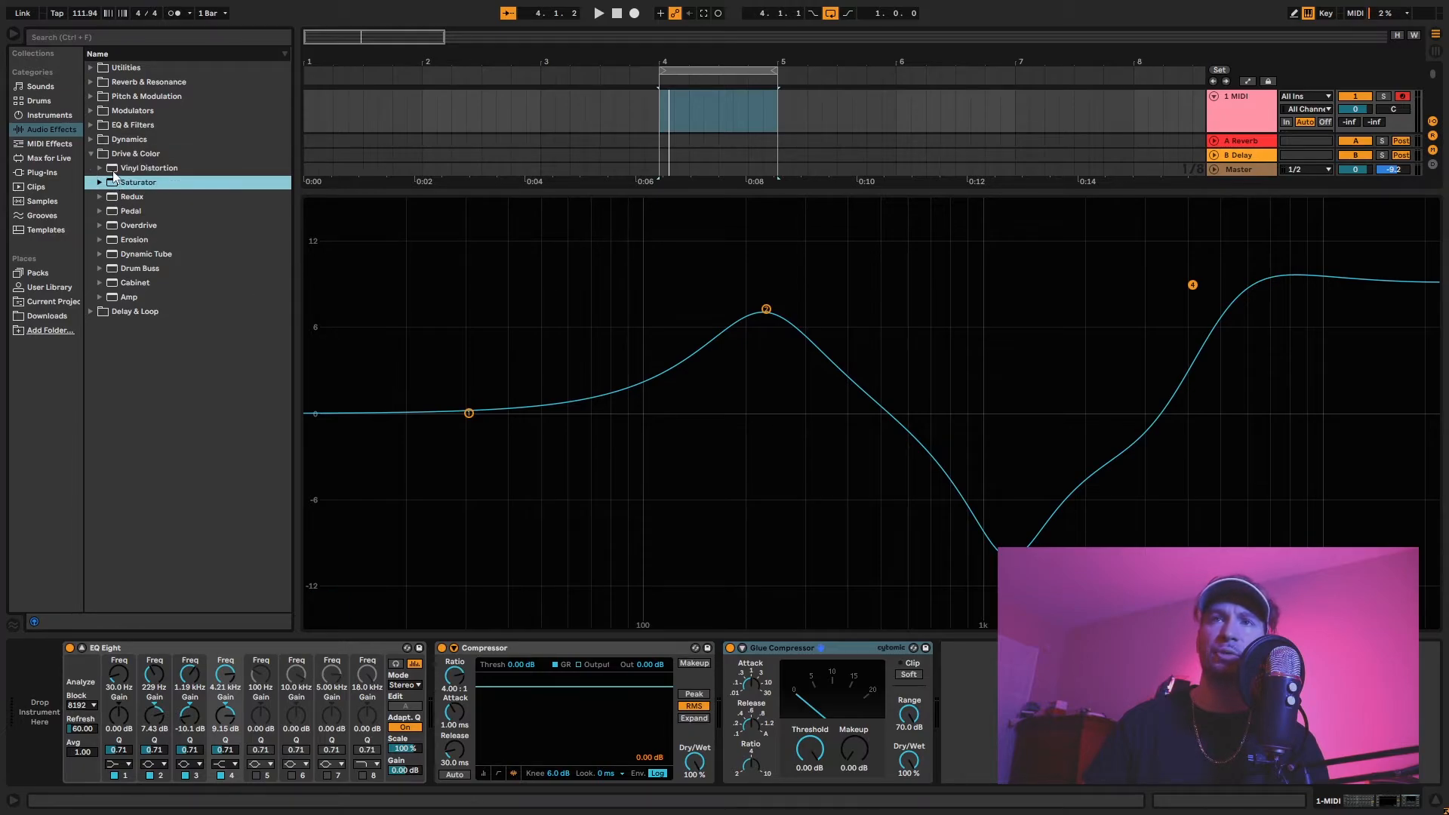
pyautogui.doubleClick(113, 172)
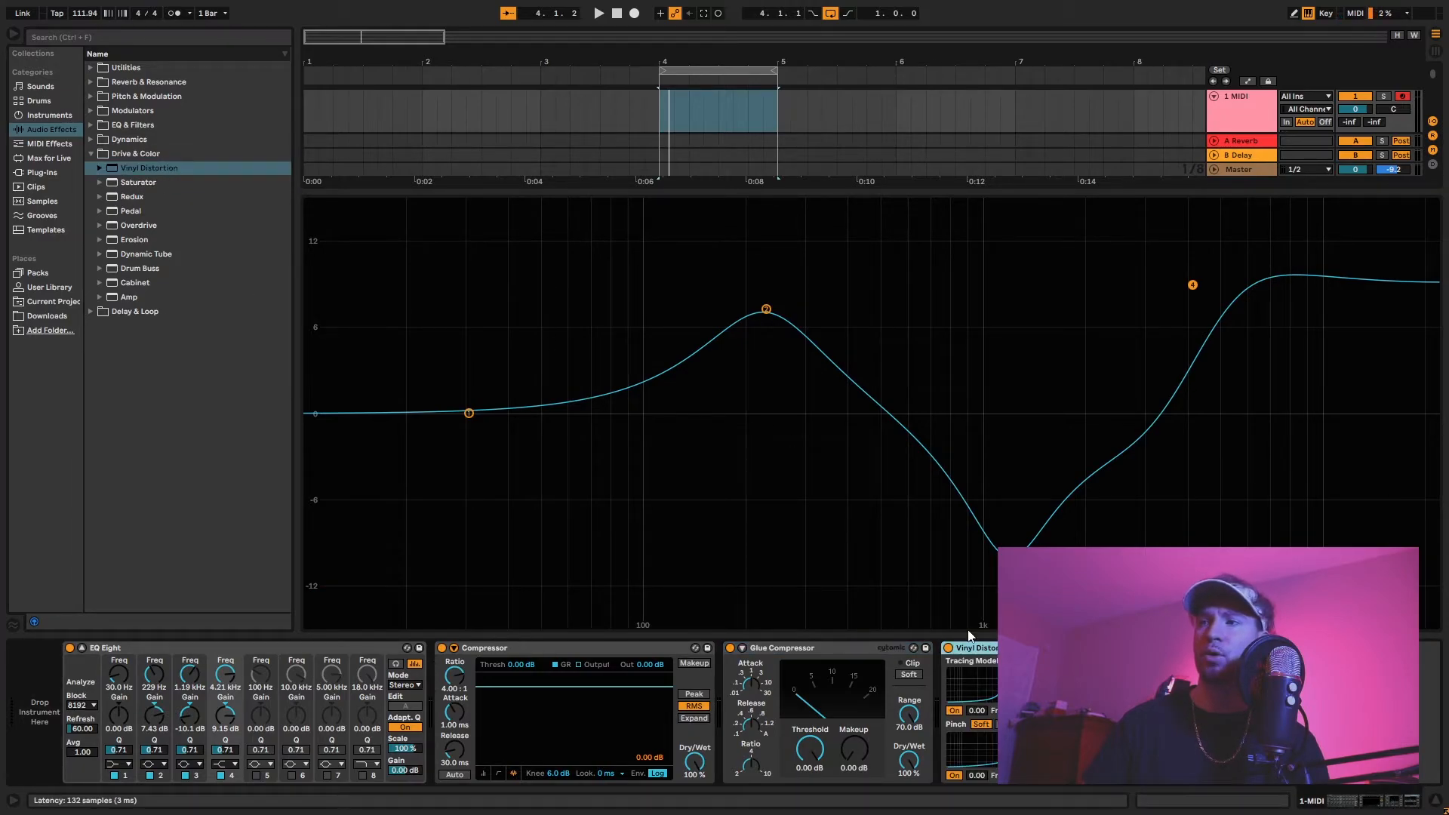
pyautogui.click(129, 224)
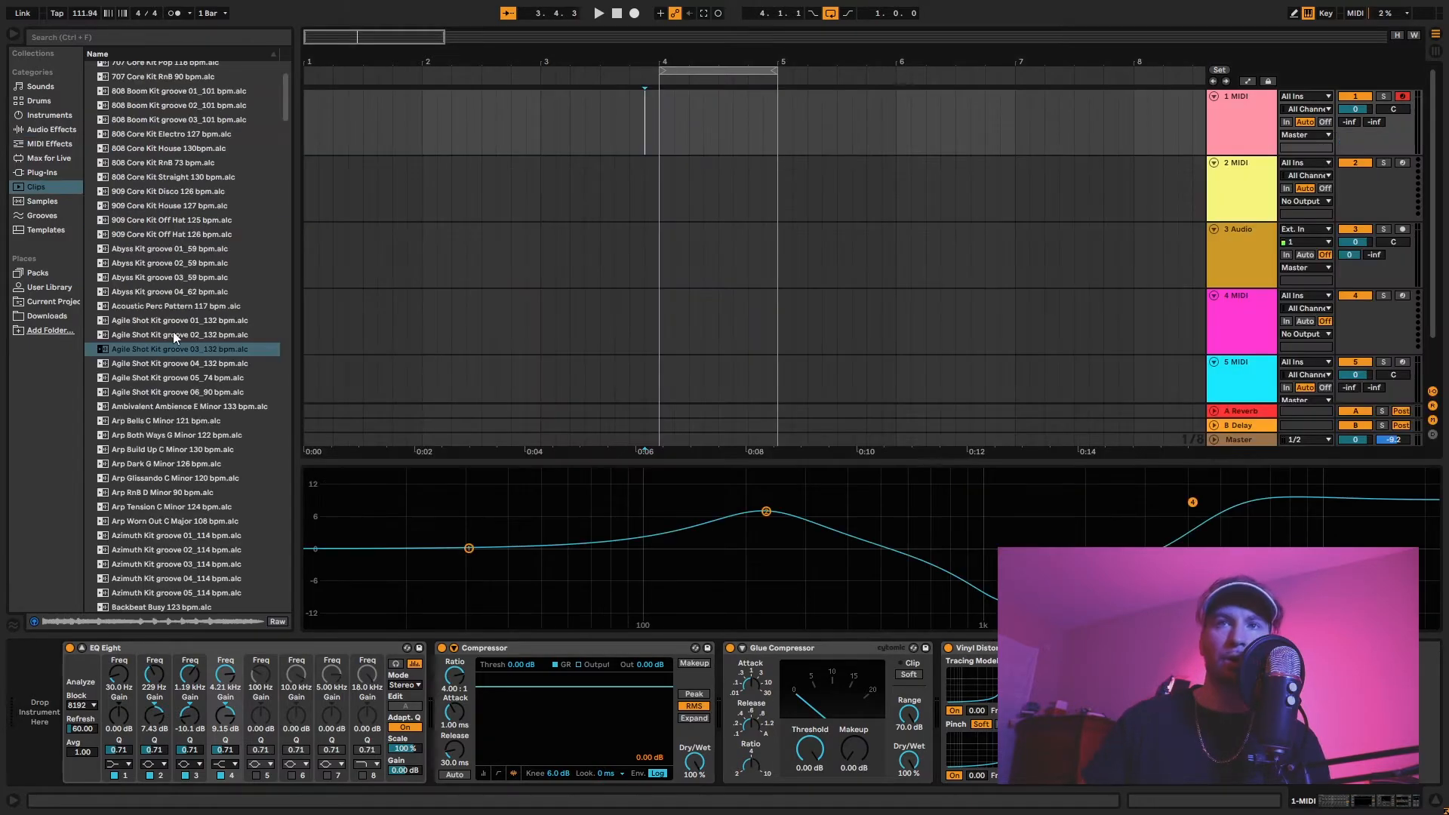
# Preview several C minor chord clips among the Clips and place Chord C Minor11 Ornament.alc at bar 4 on track 1
pyautogui.scroll(-3, 181, 272)
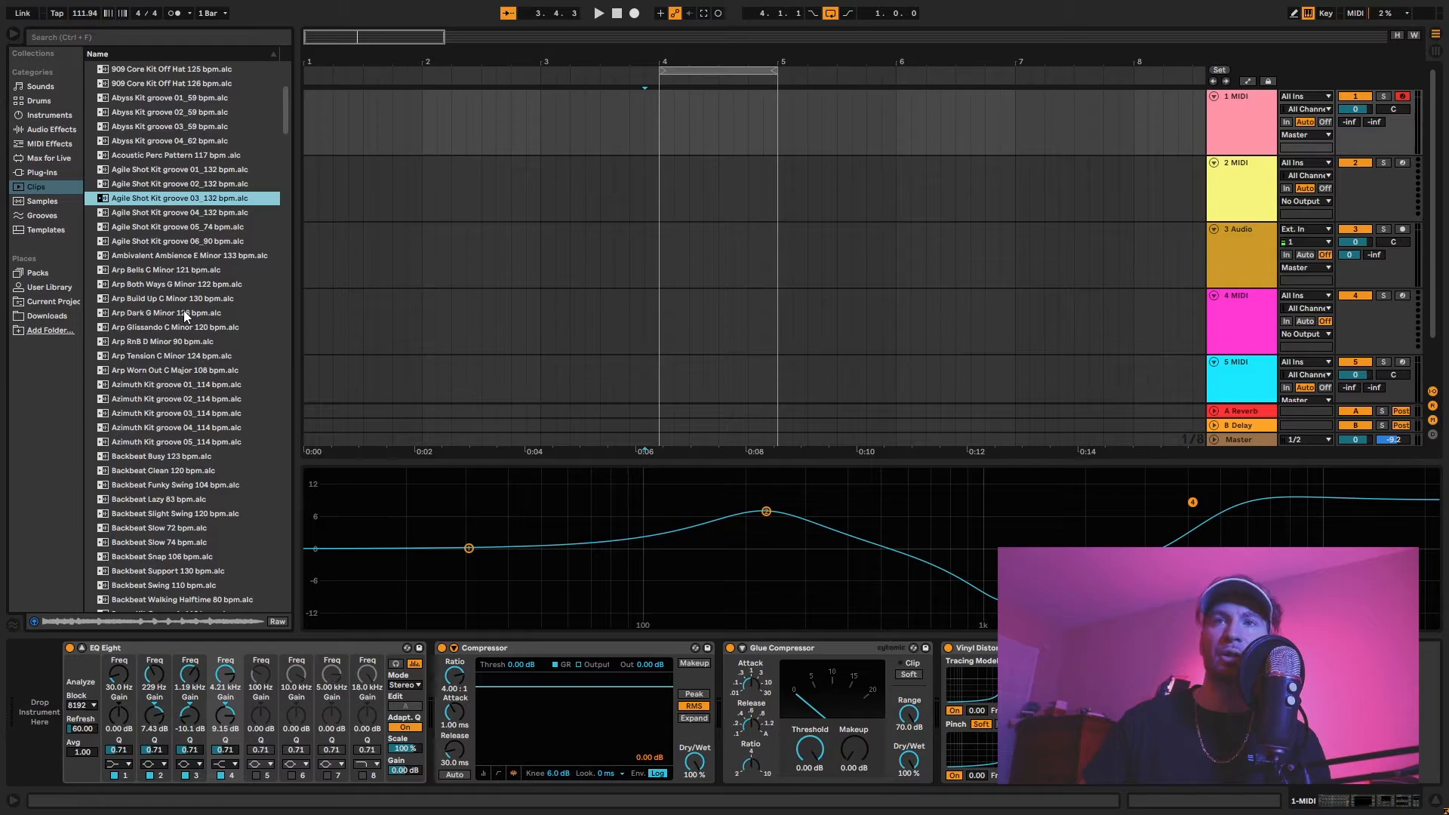
pyautogui.scroll(-4, 184, 310)
pyautogui.moveTo(285, 120); pyautogui.dragTo(297, 319)
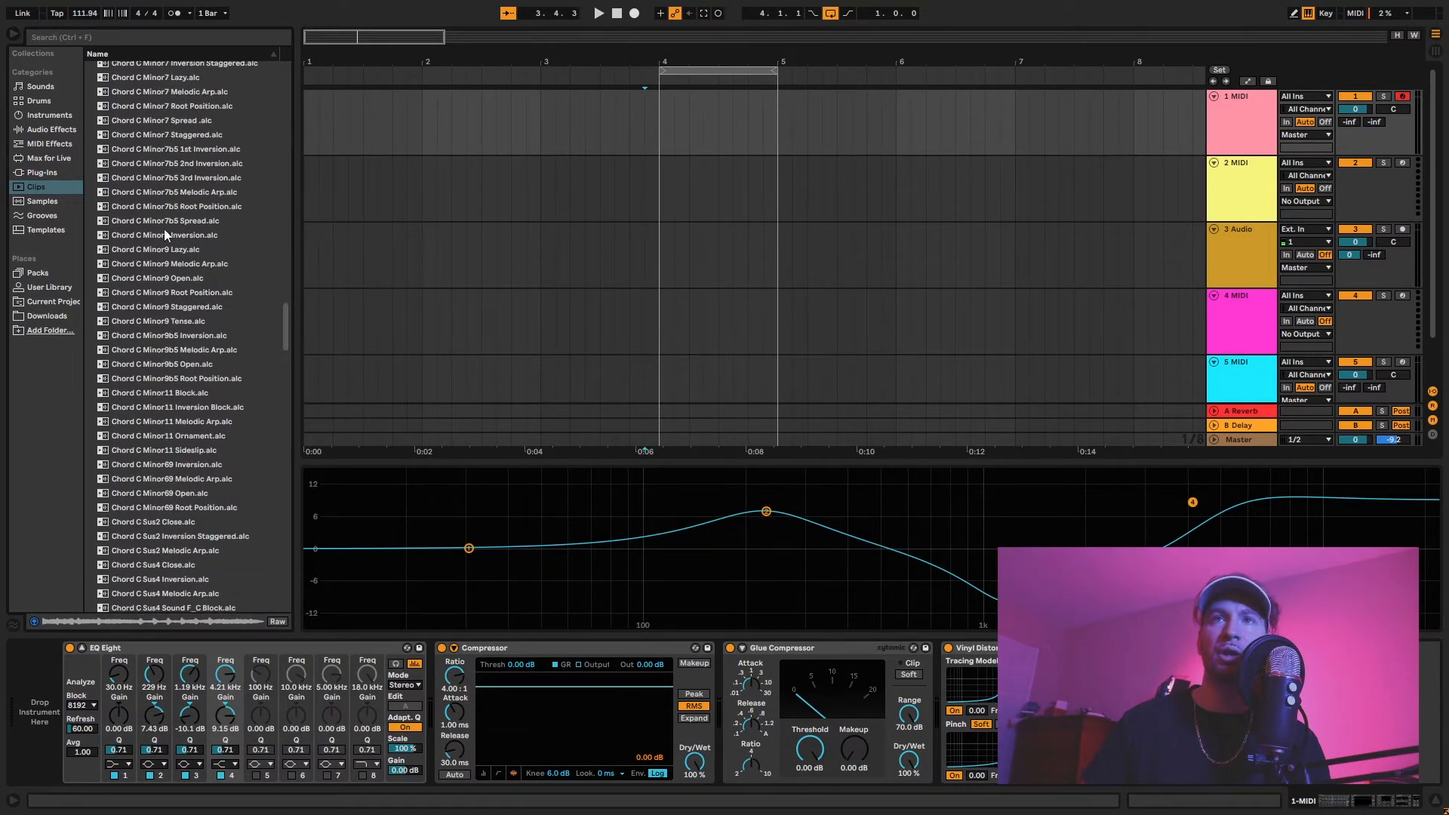
pyautogui.click(151, 206)
pyautogui.click(148, 193)
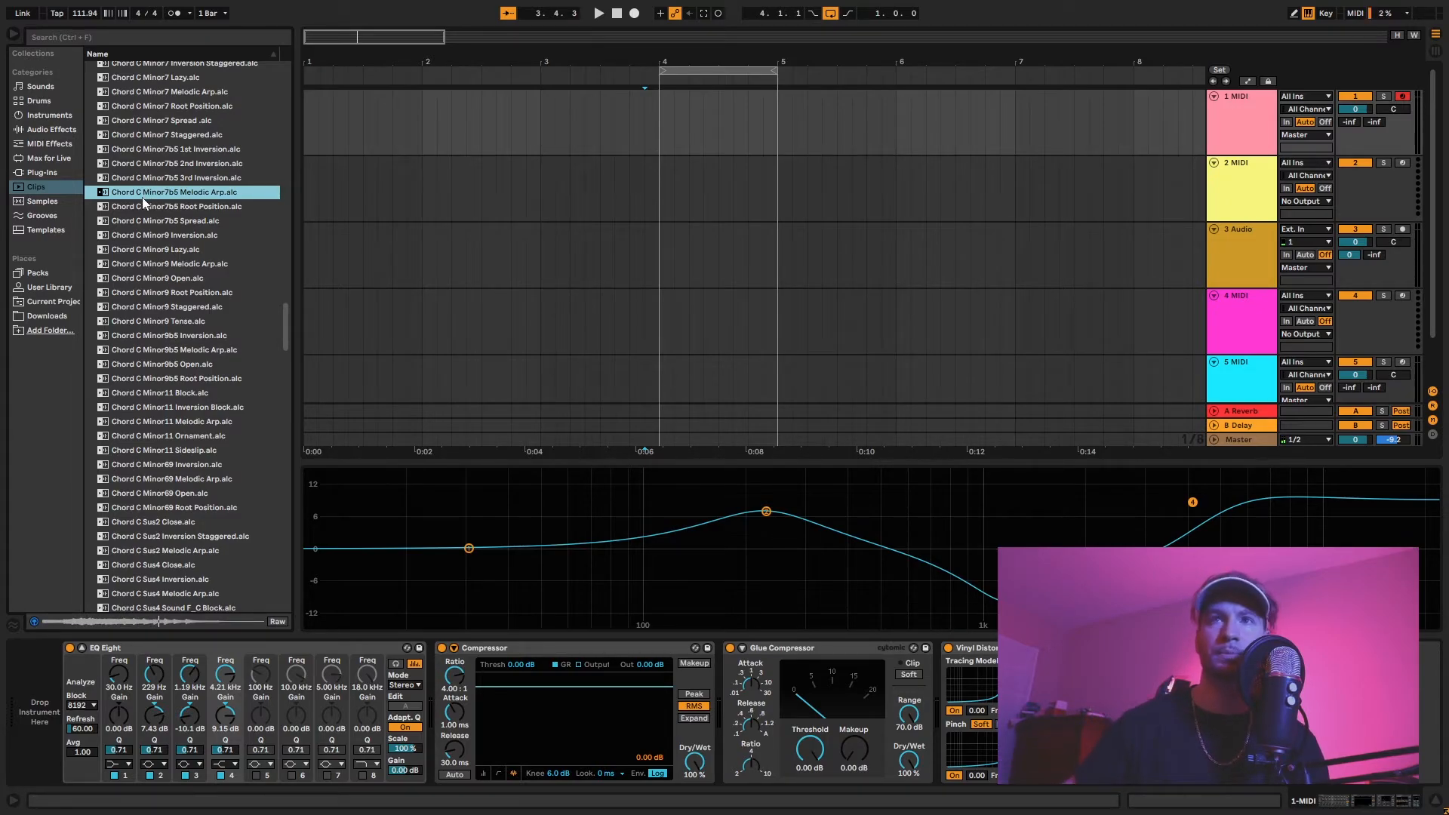
pyautogui.scroll(-6, 148, 201)
pyautogui.click(151, 222)
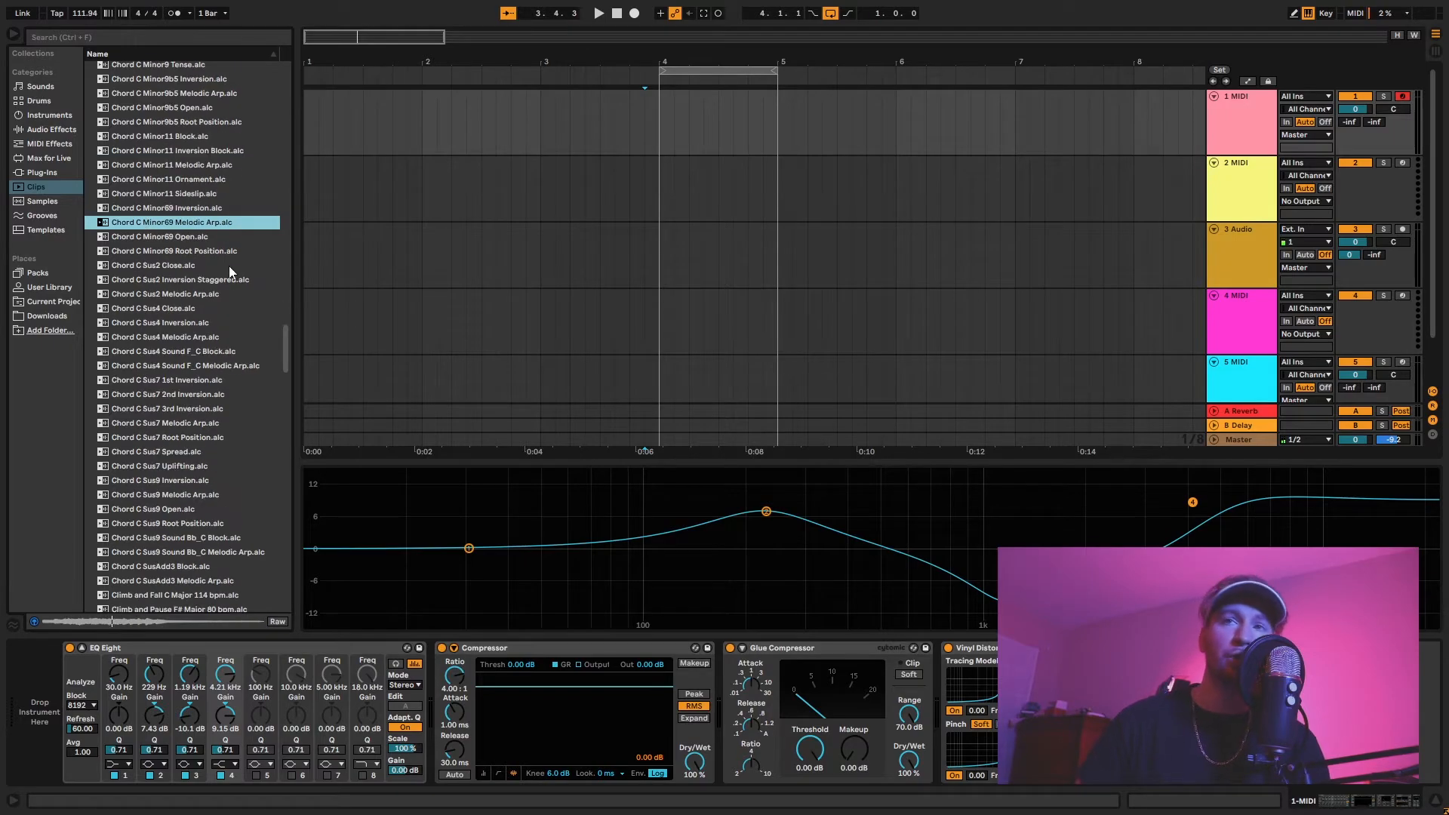
pyautogui.moveTo(119, 179); pyautogui.dragTo(665, 121)
pyautogui.click(655, 119)
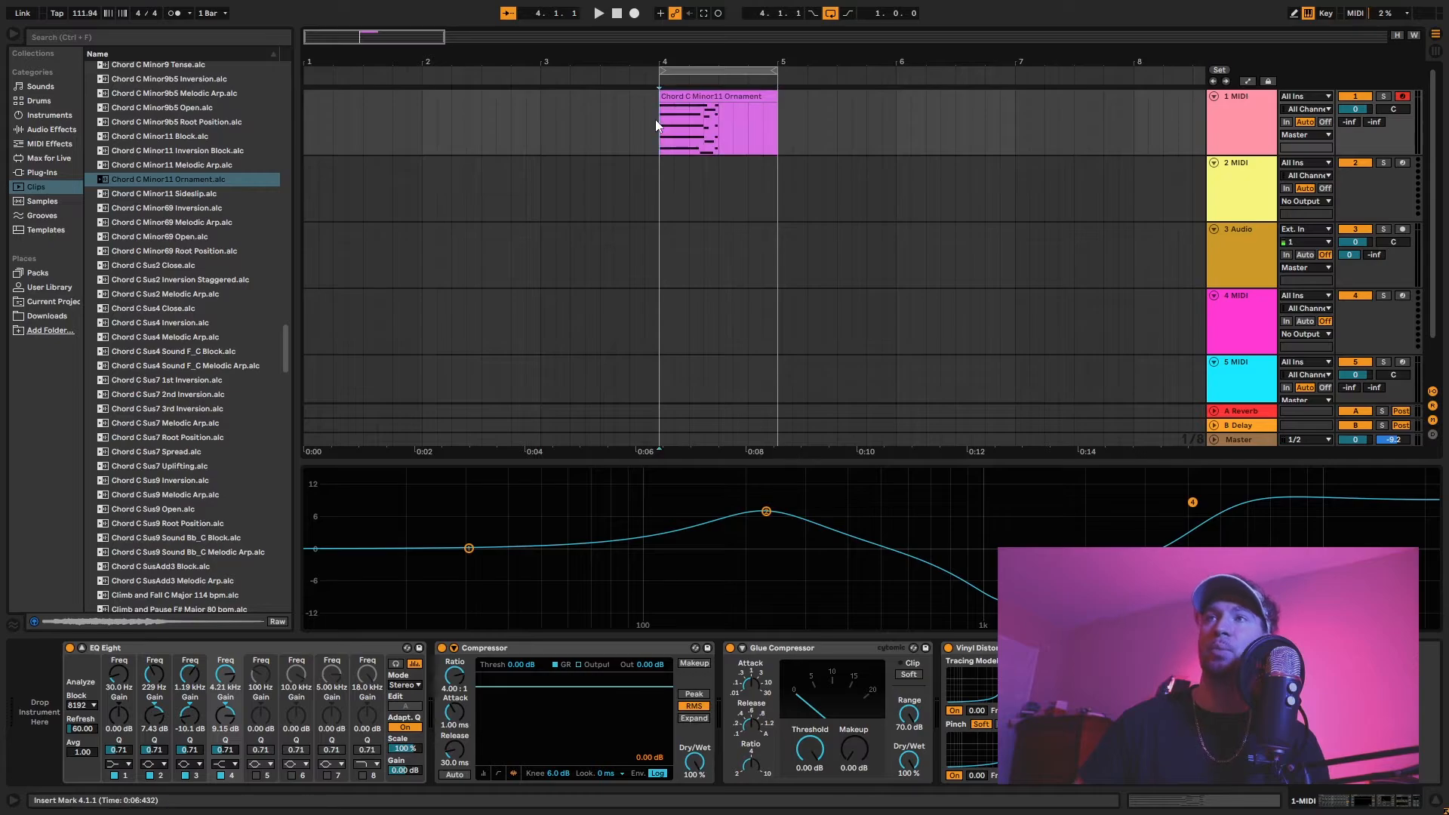
# Load Grand Piano.adg from Simpler's Piano & Keys presets onto track 1 and play the chord clip from bar 4
pyautogui.press('space')
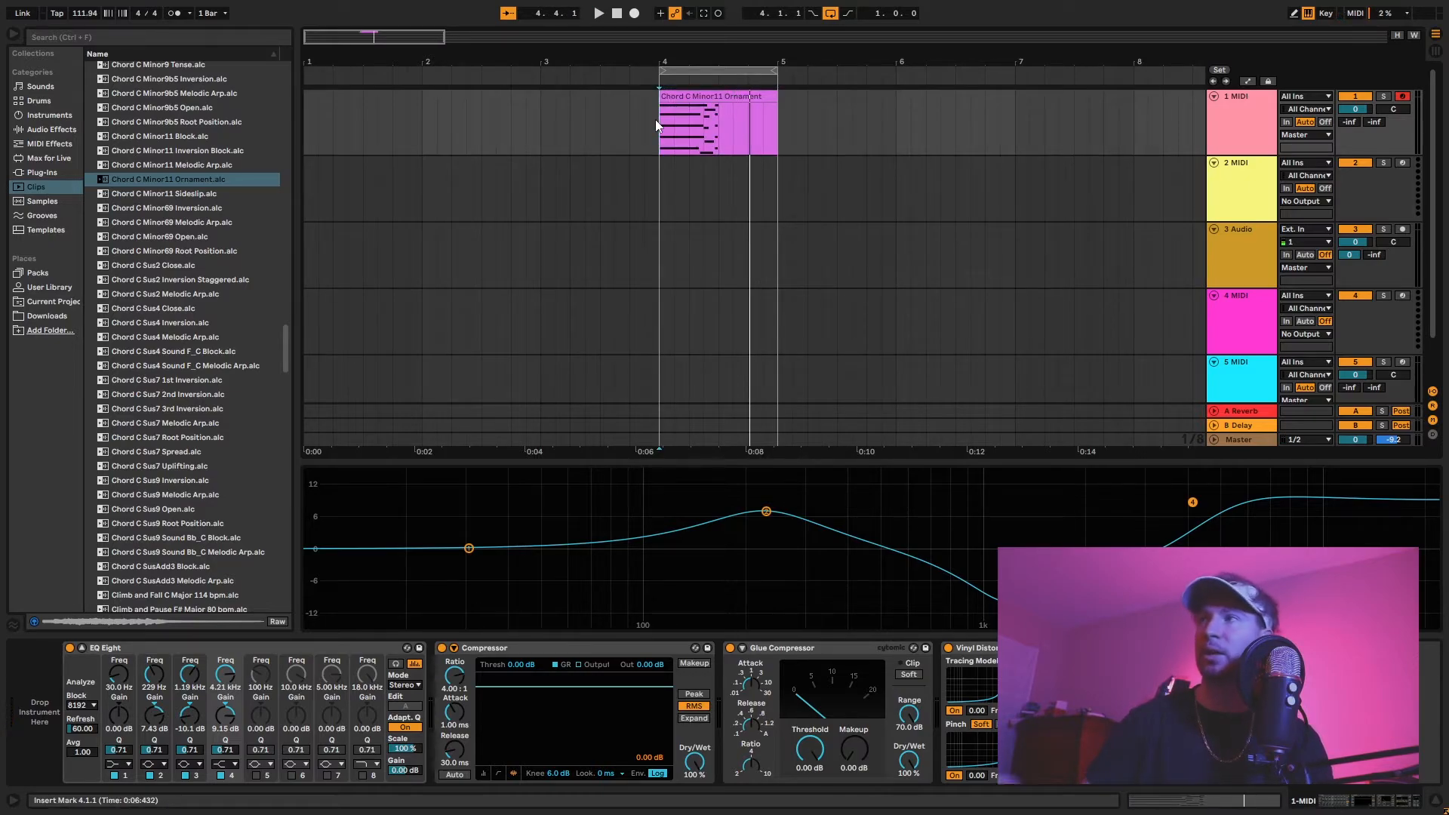
pyautogui.click(44, 116)
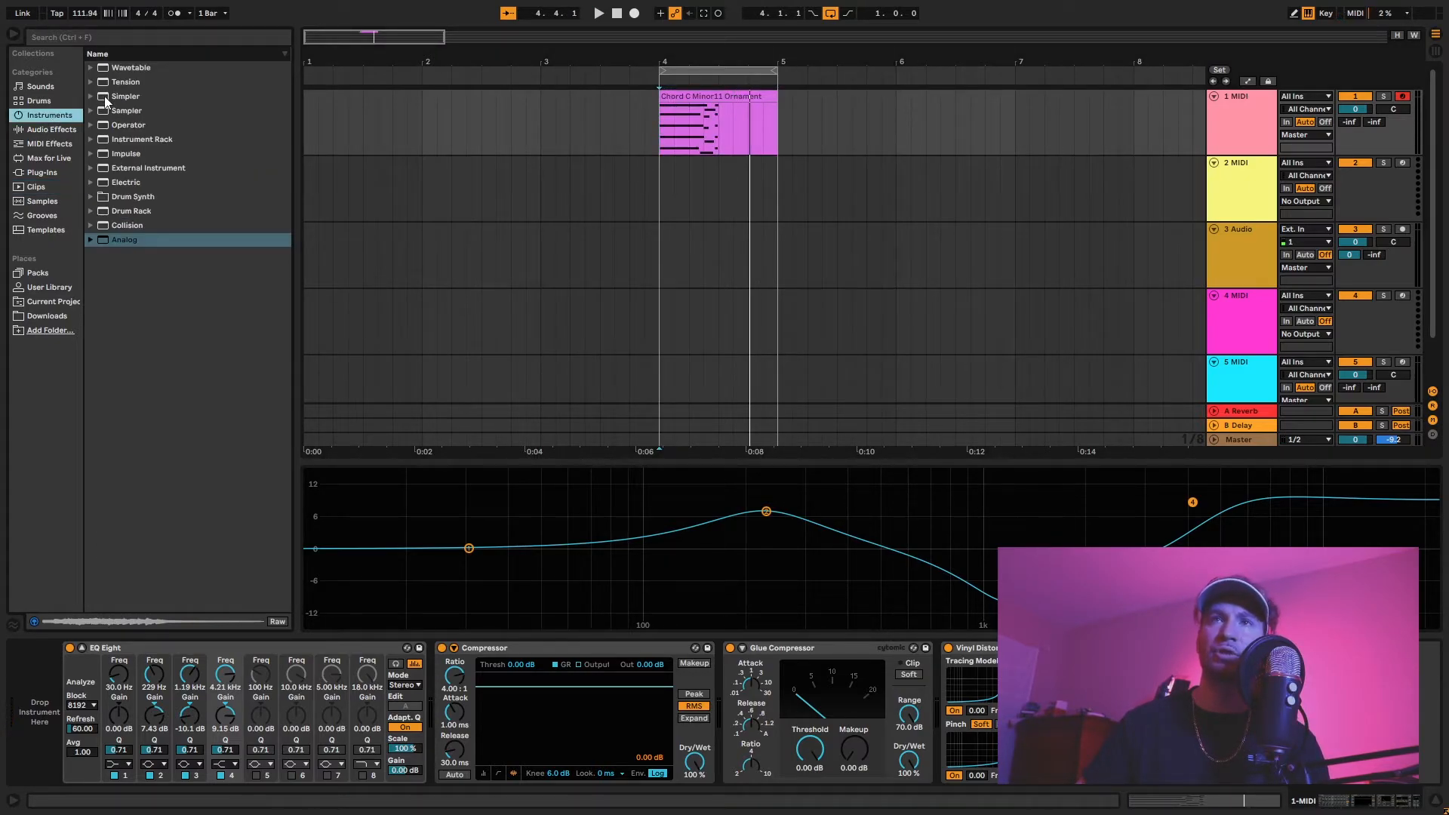
pyautogui.click(93, 101)
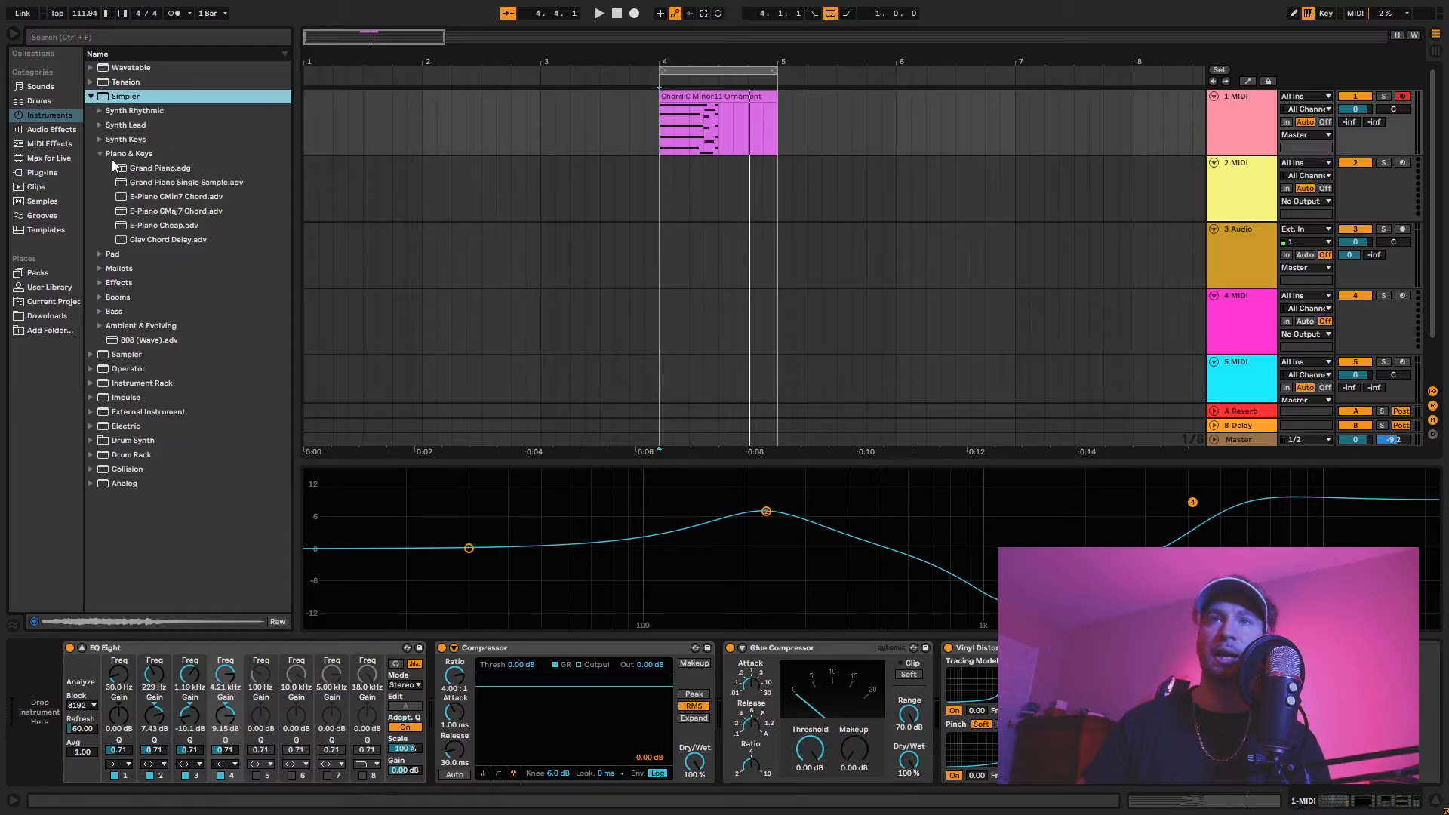
pyautogui.click(173, 168)
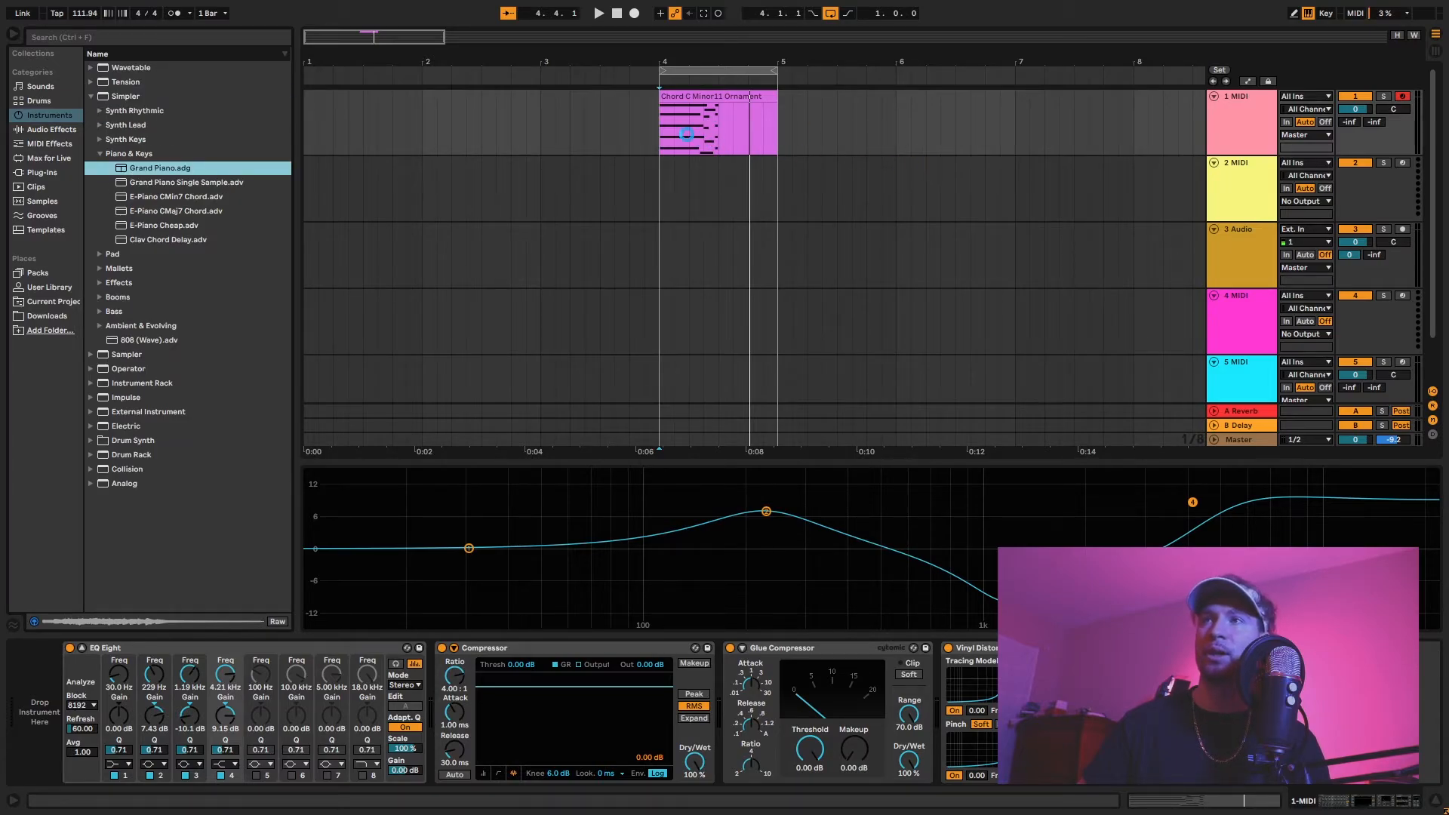
pyautogui.moveTo(662, 129); pyautogui.dragTo(663, 129)
pyautogui.click(663, 129)
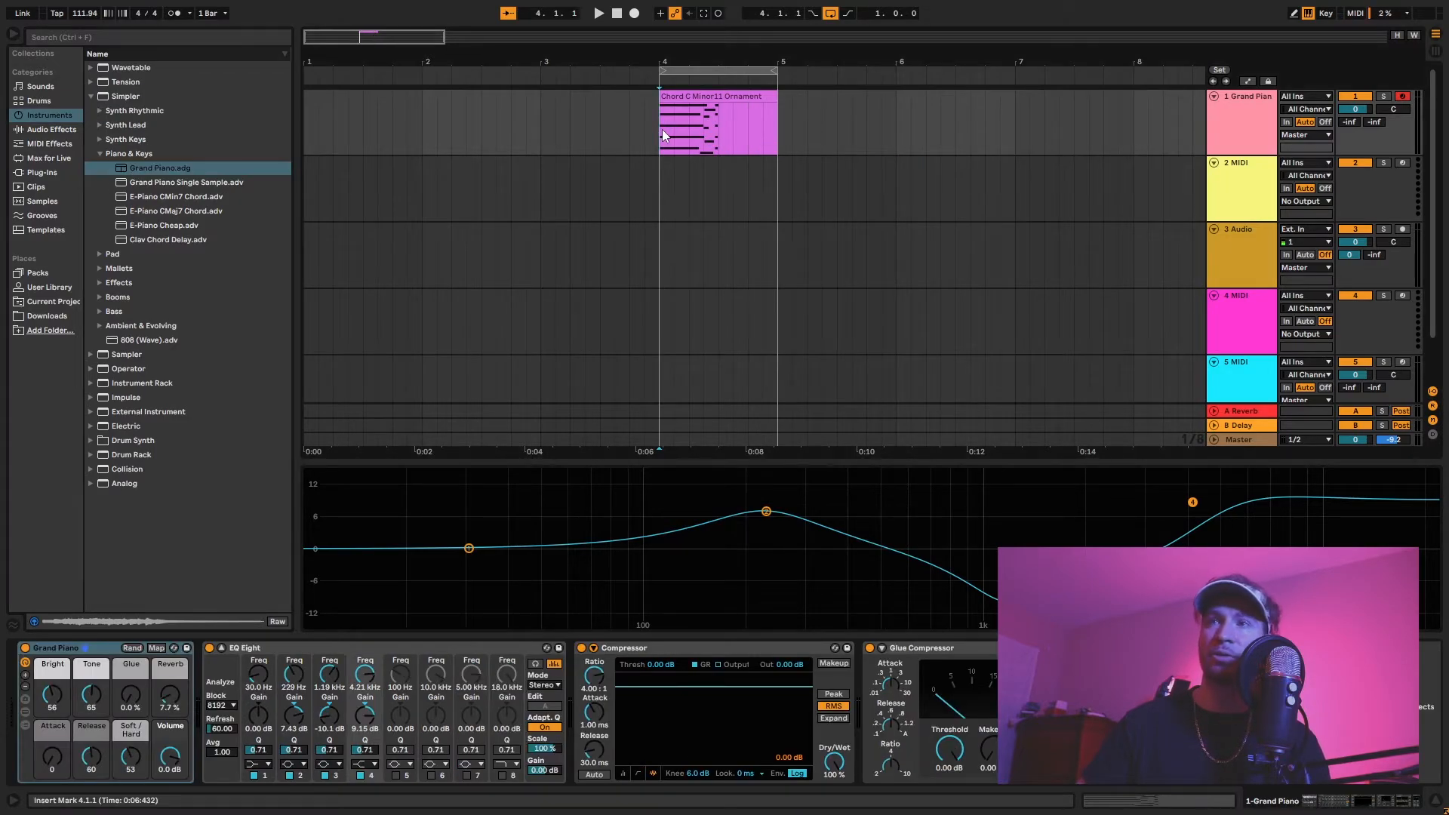
pyautogui.press('space')
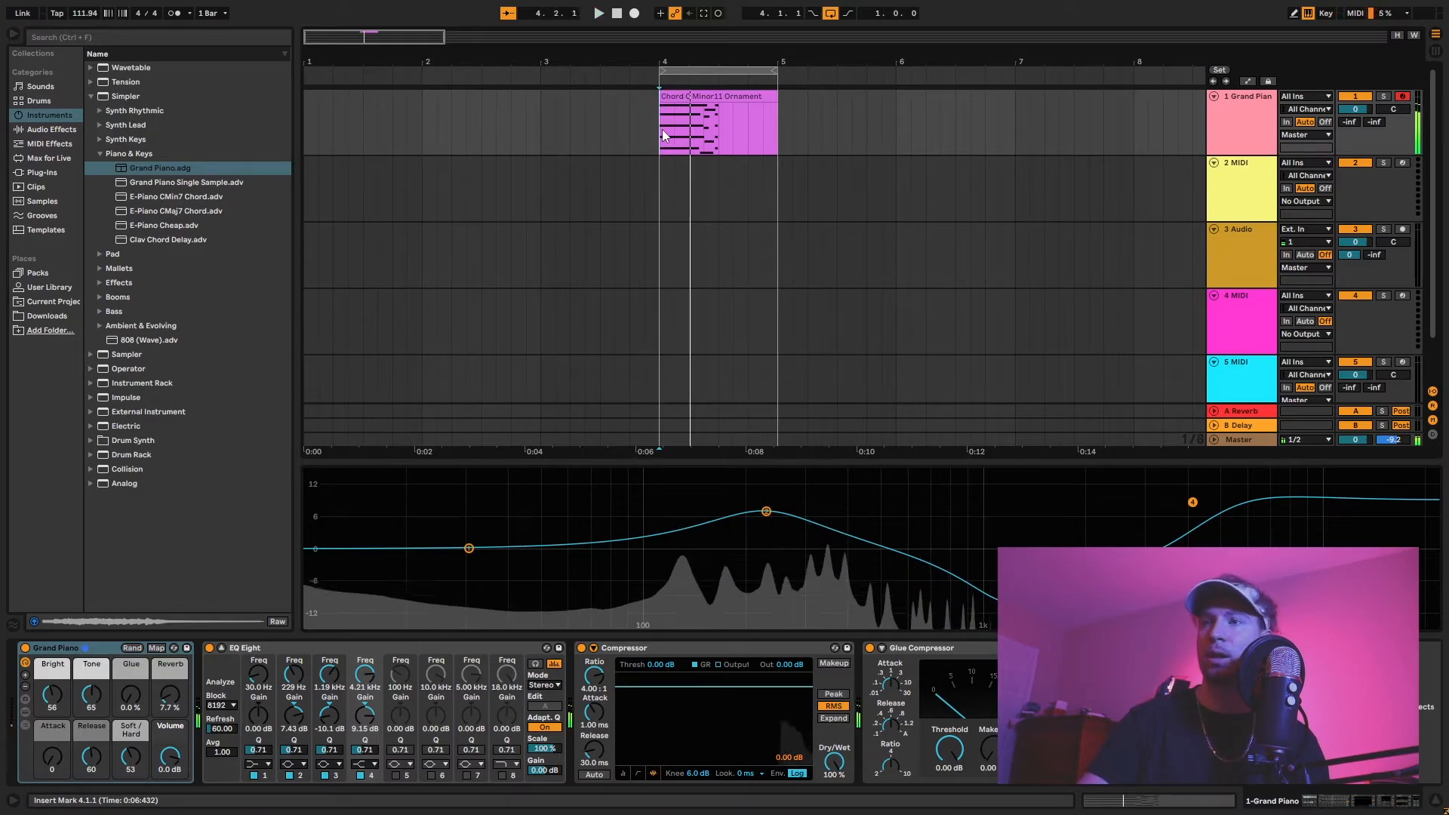
# Delete EQ Eight and every effect after it on track 1, and play the chord clip with only Grand Piano
pyautogui.click(301, 649)
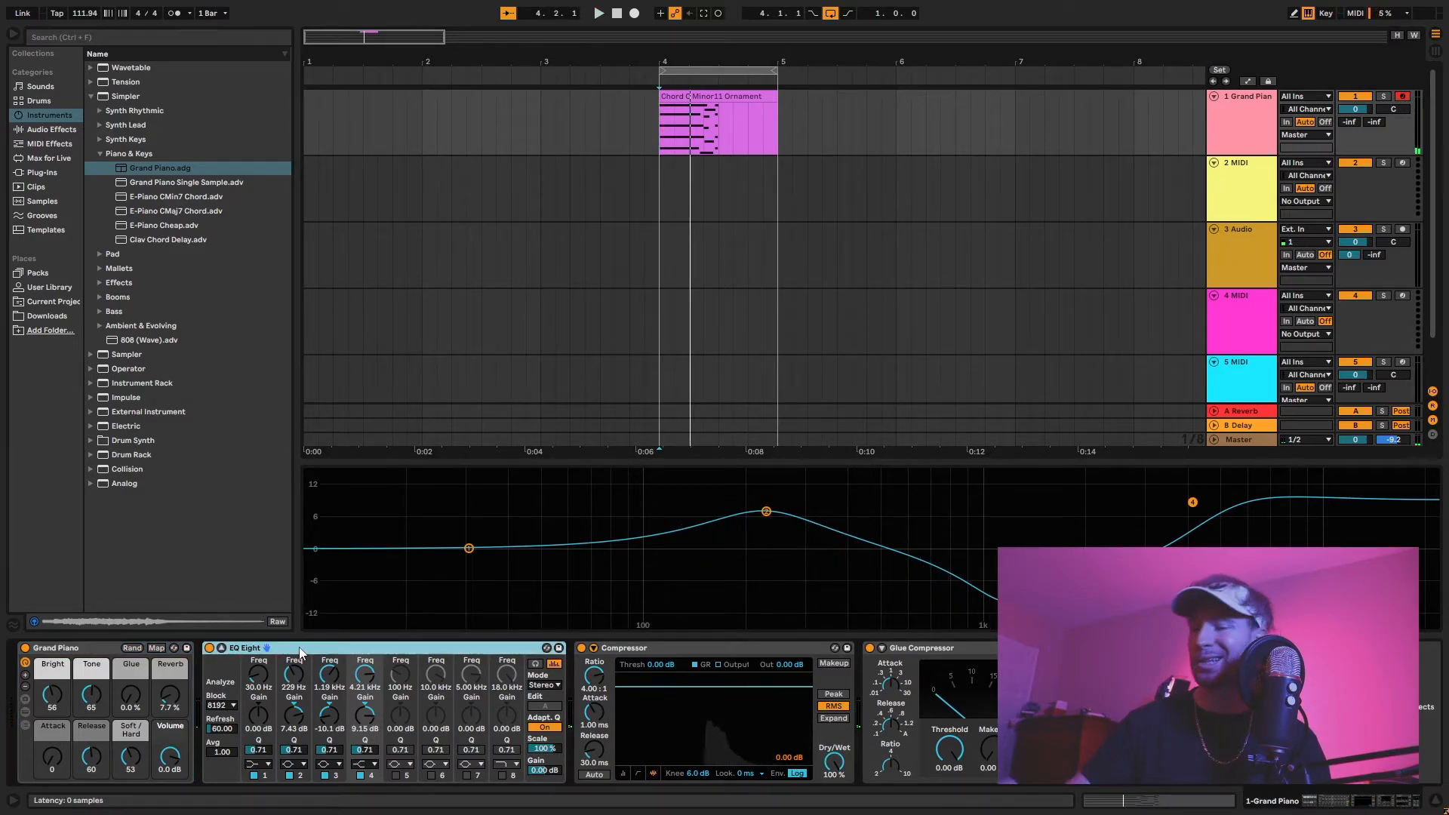
pyautogui.press('Delete')
pyautogui.press('Delete')
pyautogui.press('Delete')
pyautogui.press('Delete')
pyautogui.press('Delete')
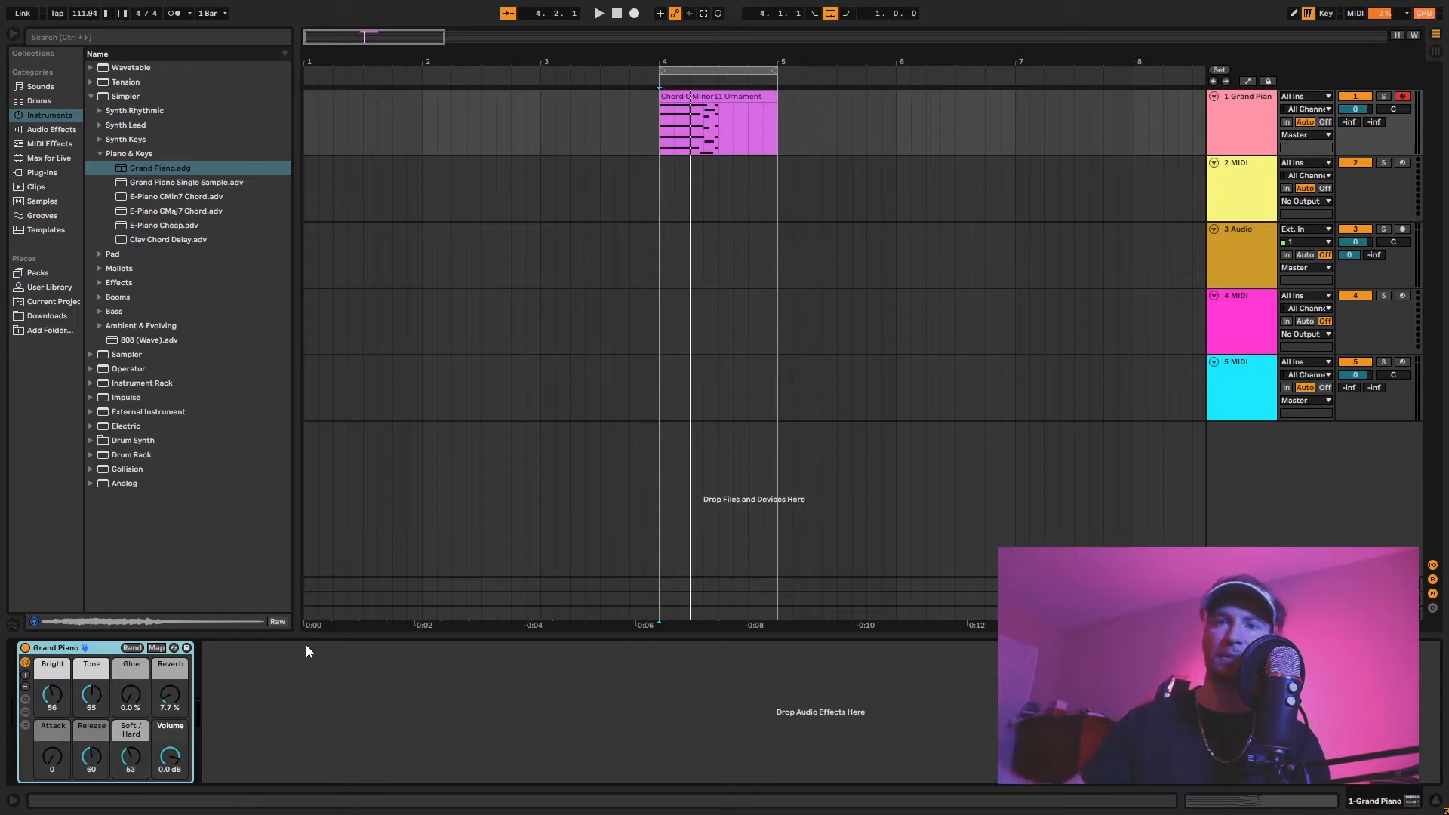
pyautogui.click(655, 138)
pyautogui.press('space')
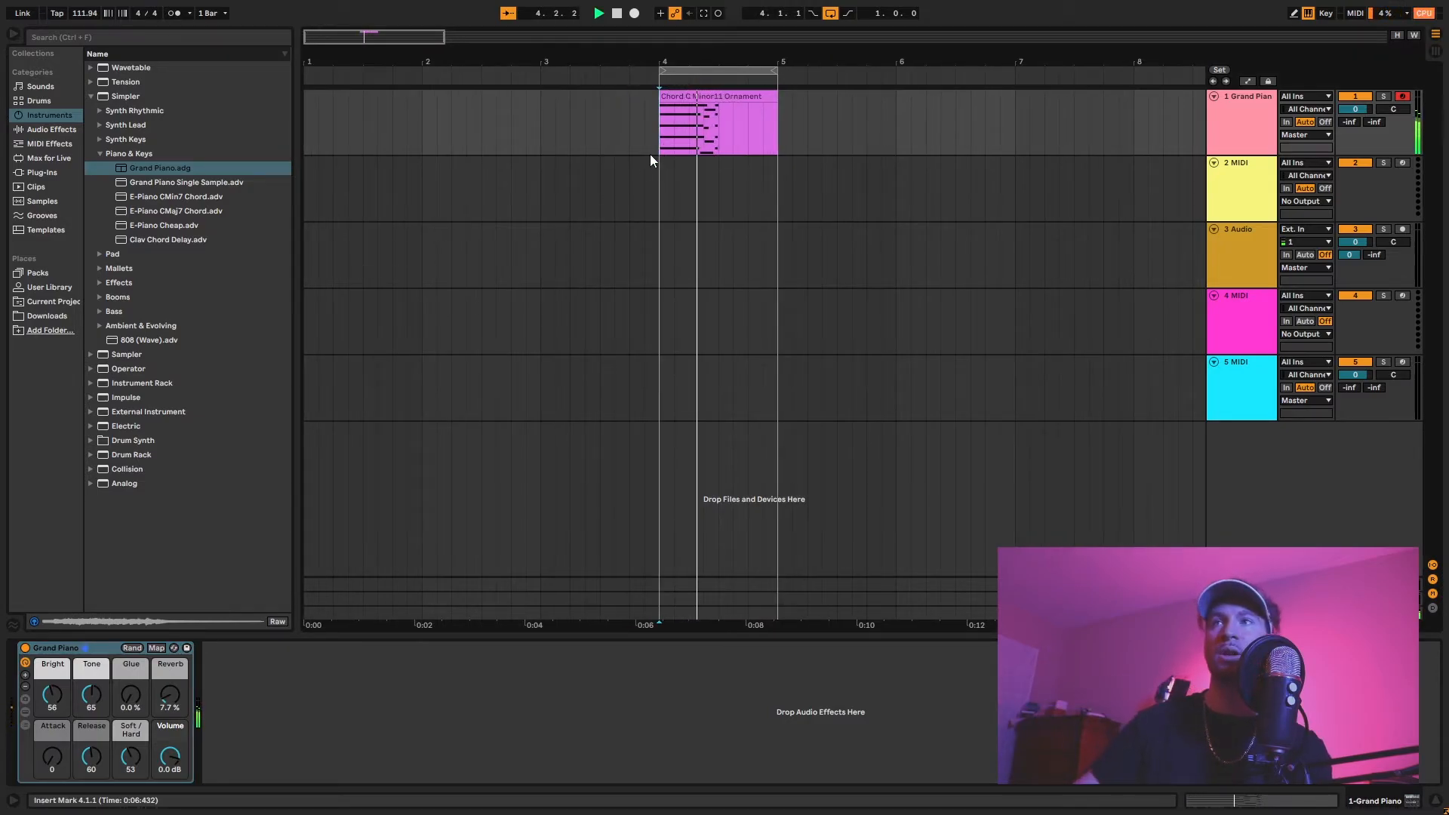
pyautogui.press('space')
# Preview Chord C Sus4 Close.alc and look through the chord, groove and melody files in the Clips category
pyautogui.click(38, 188)
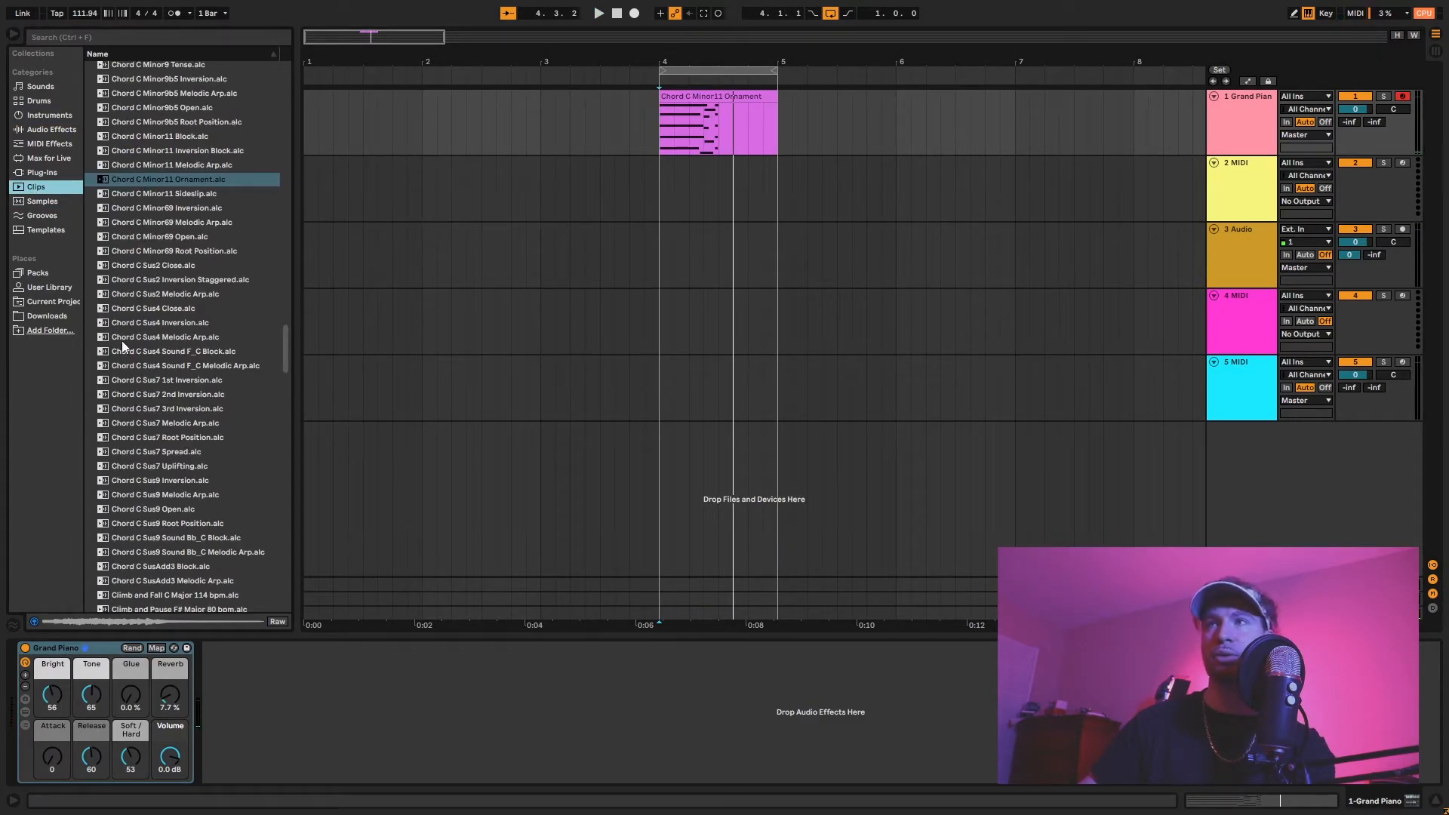
pyautogui.click(143, 310)
pyautogui.scroll(-5, 171, 240)
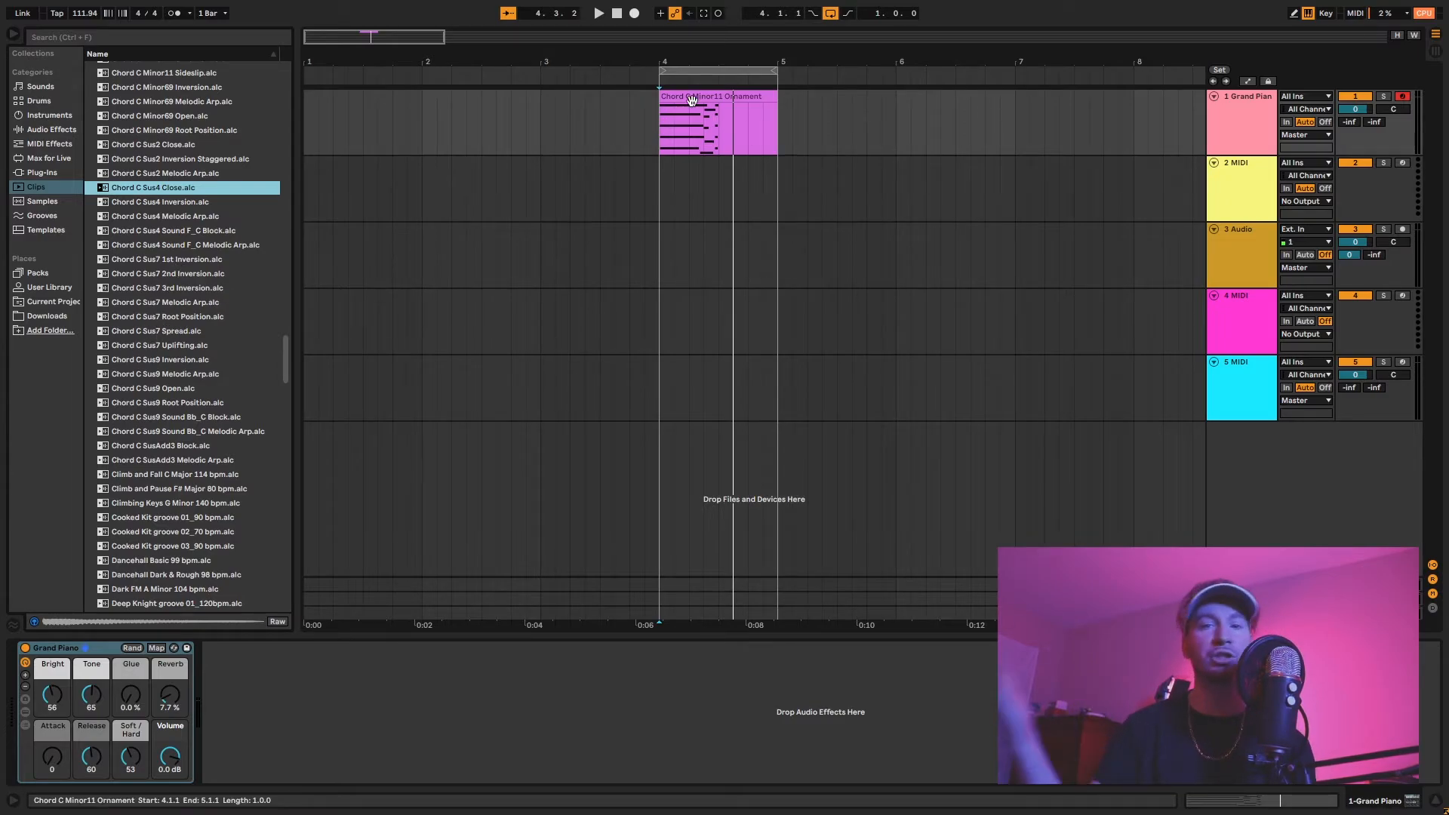
pyautogui.scroll(-5, 142, 337)
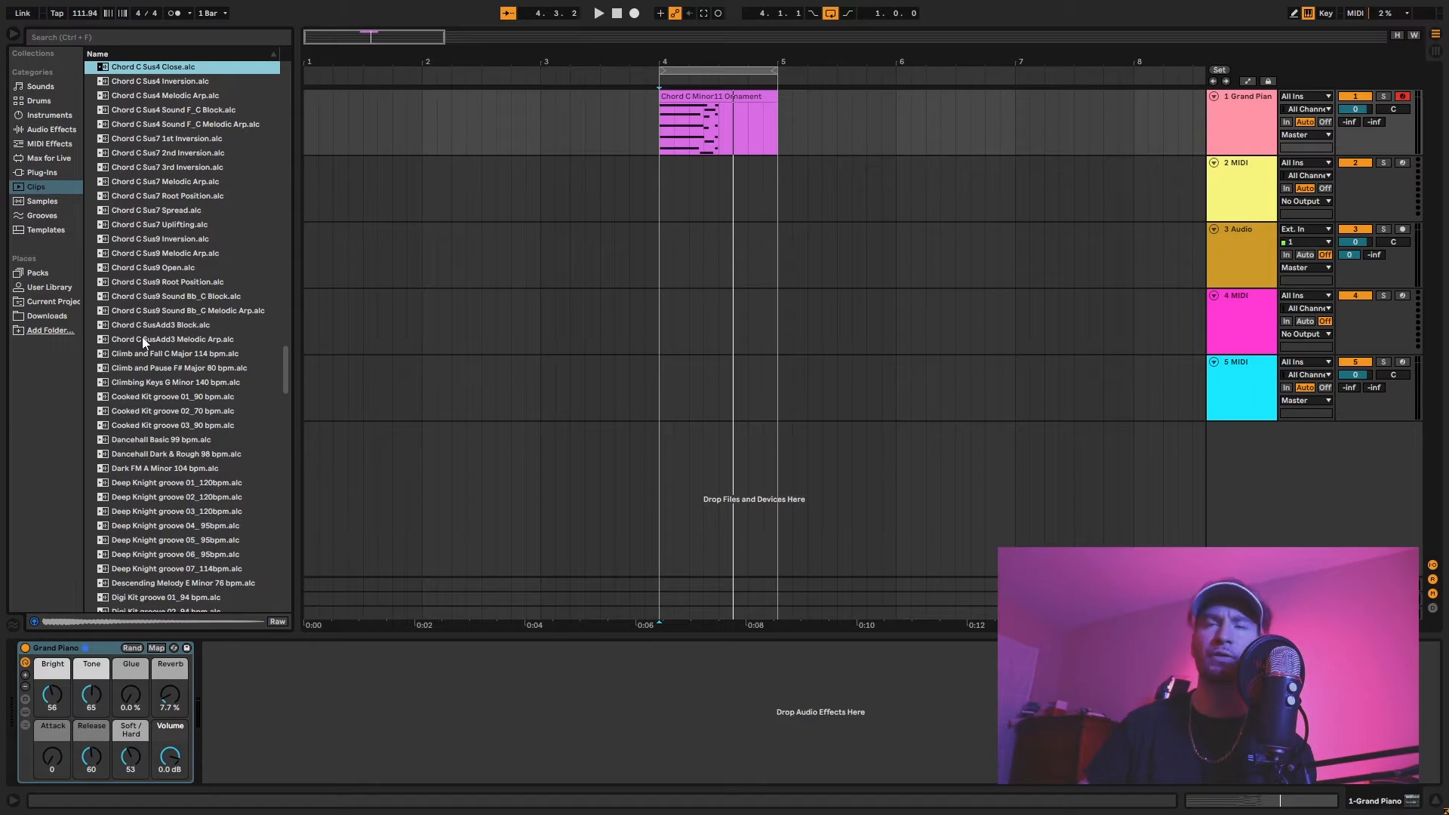
pyautogui.scroll(15, 142, 337)
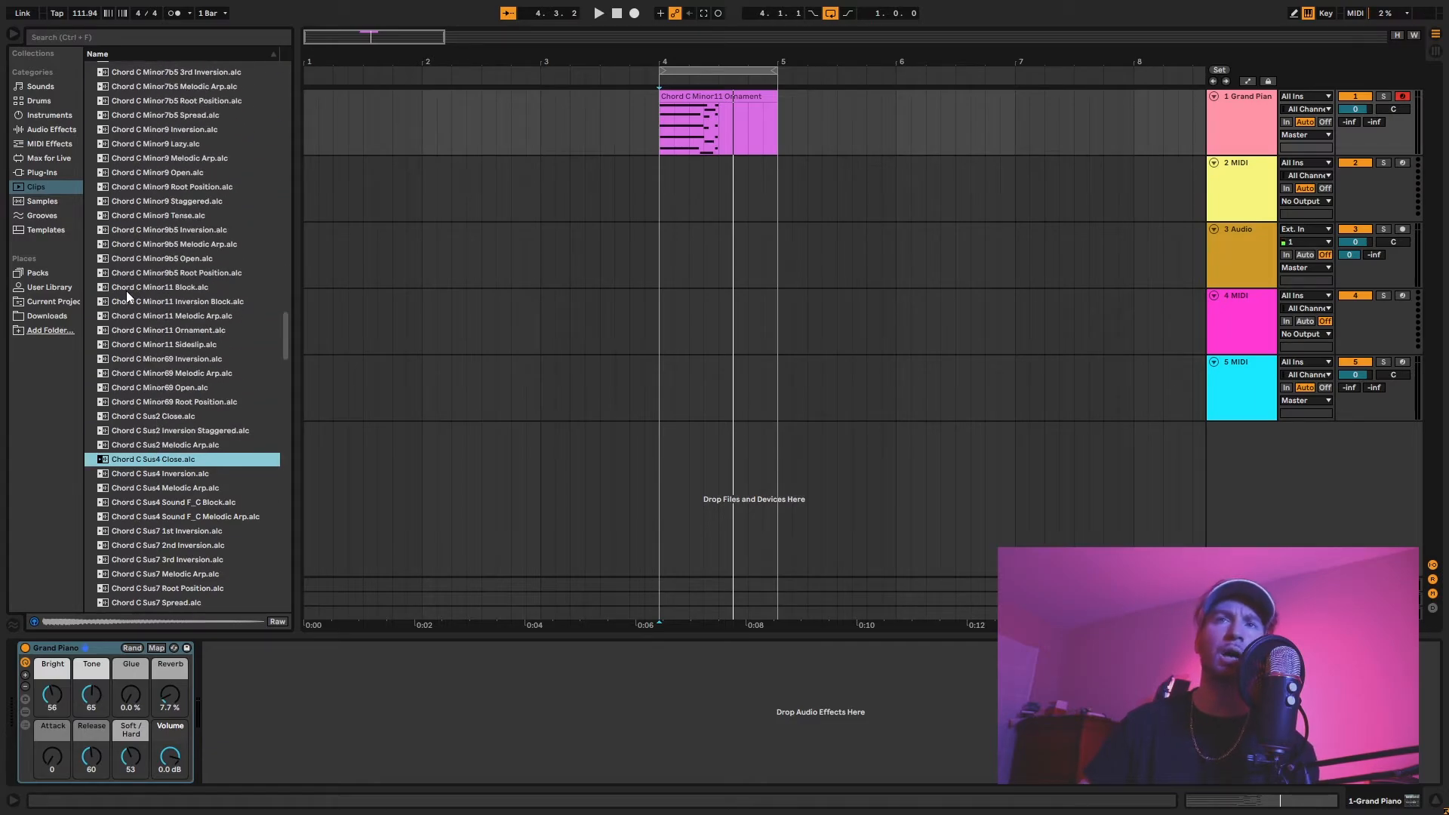
pyautogui.scroll(-20, 151, 329)
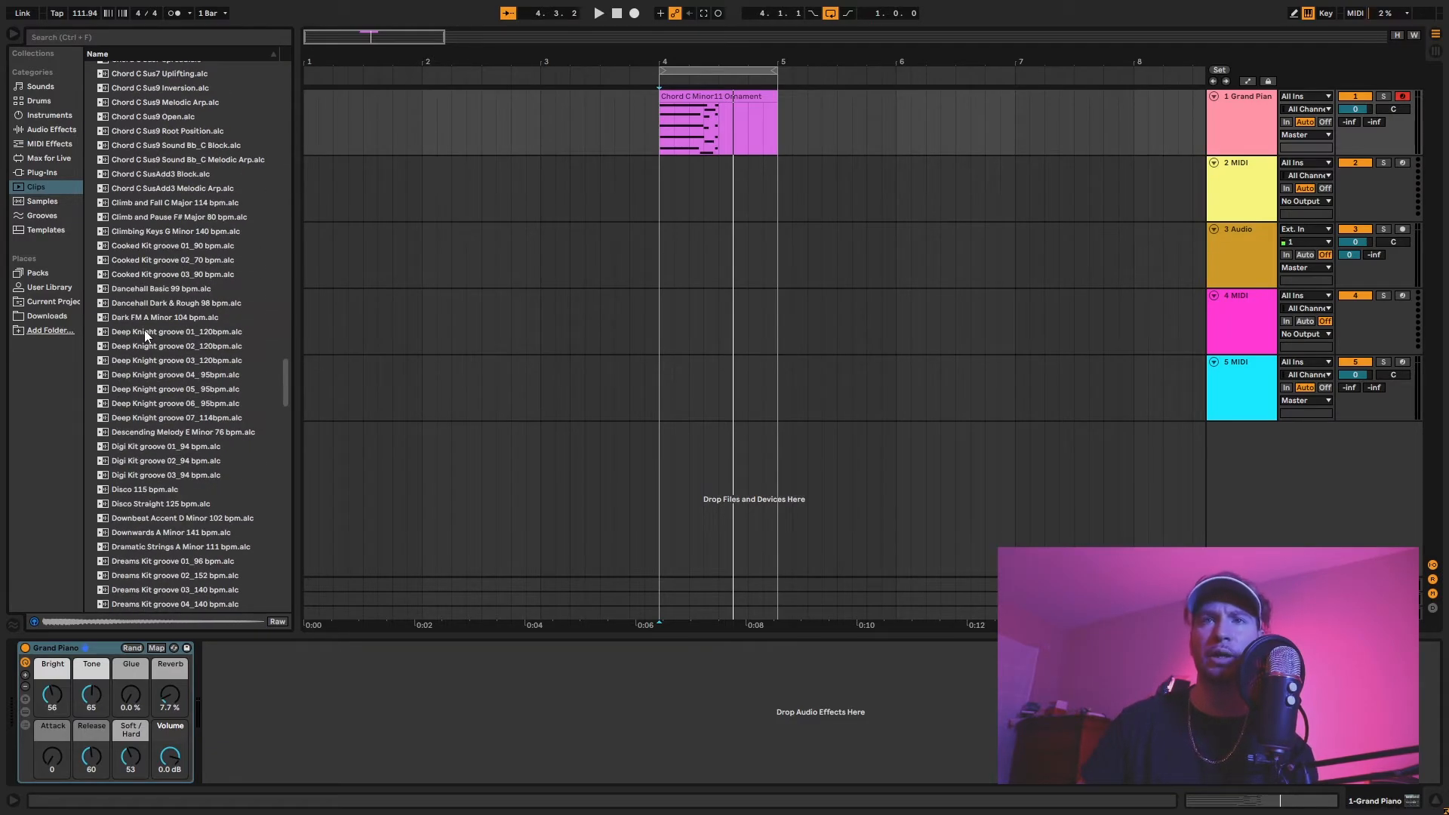
pyautogui.scroll(-4, 145, 335)
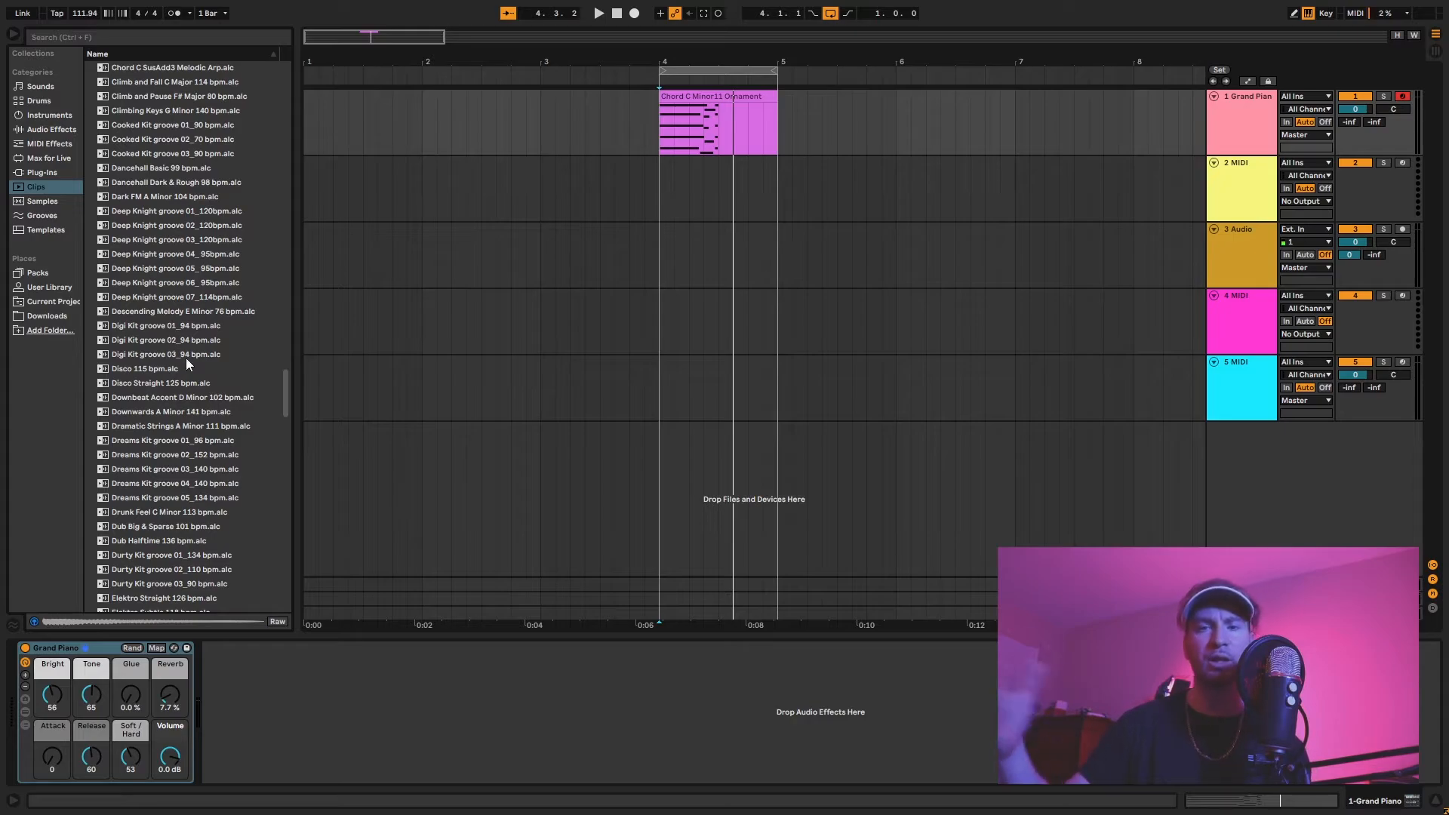
pyautogui.scroll(-3, 166, 323)
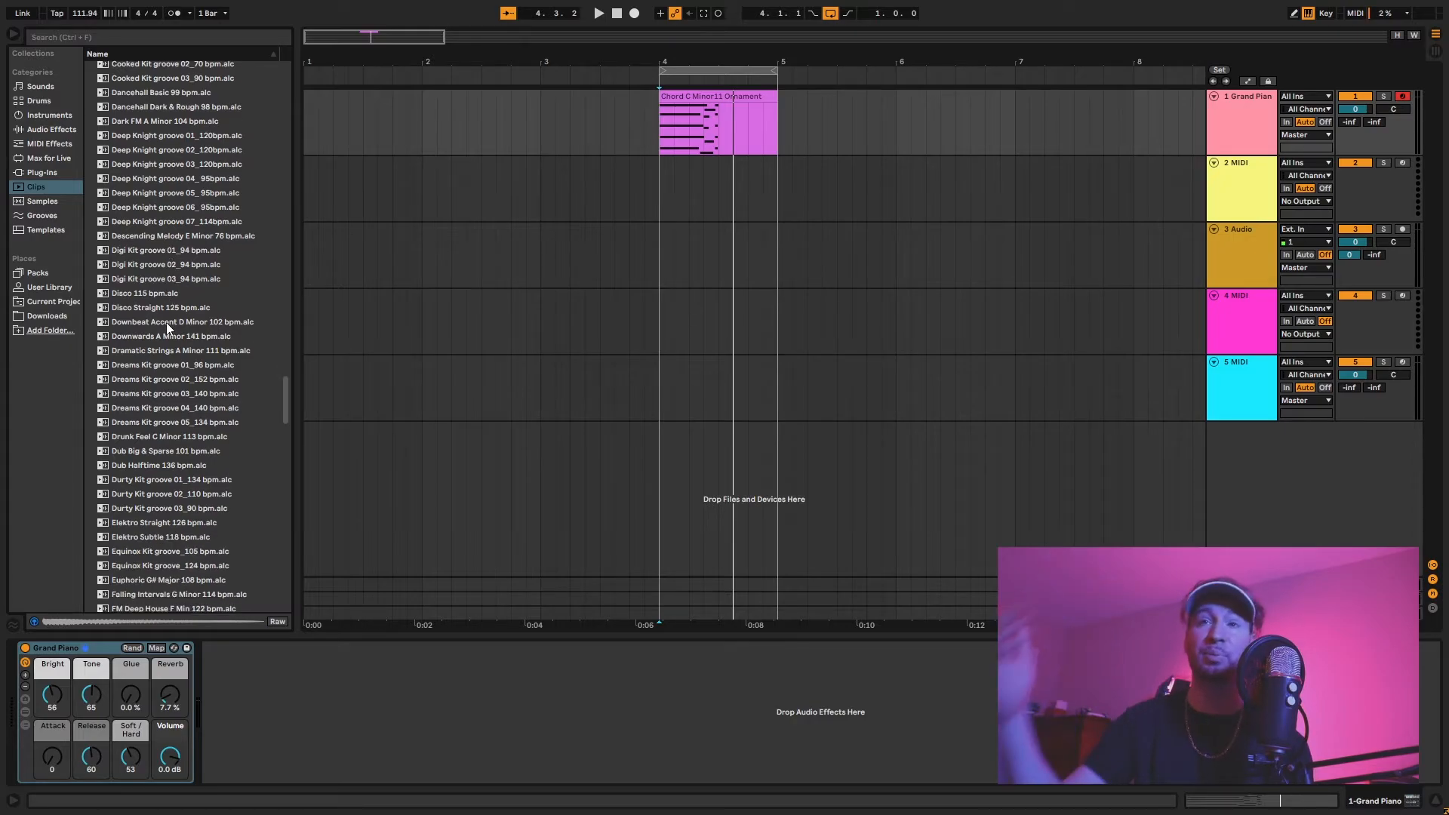
pyautogui.scroll(-5, 172, 350)
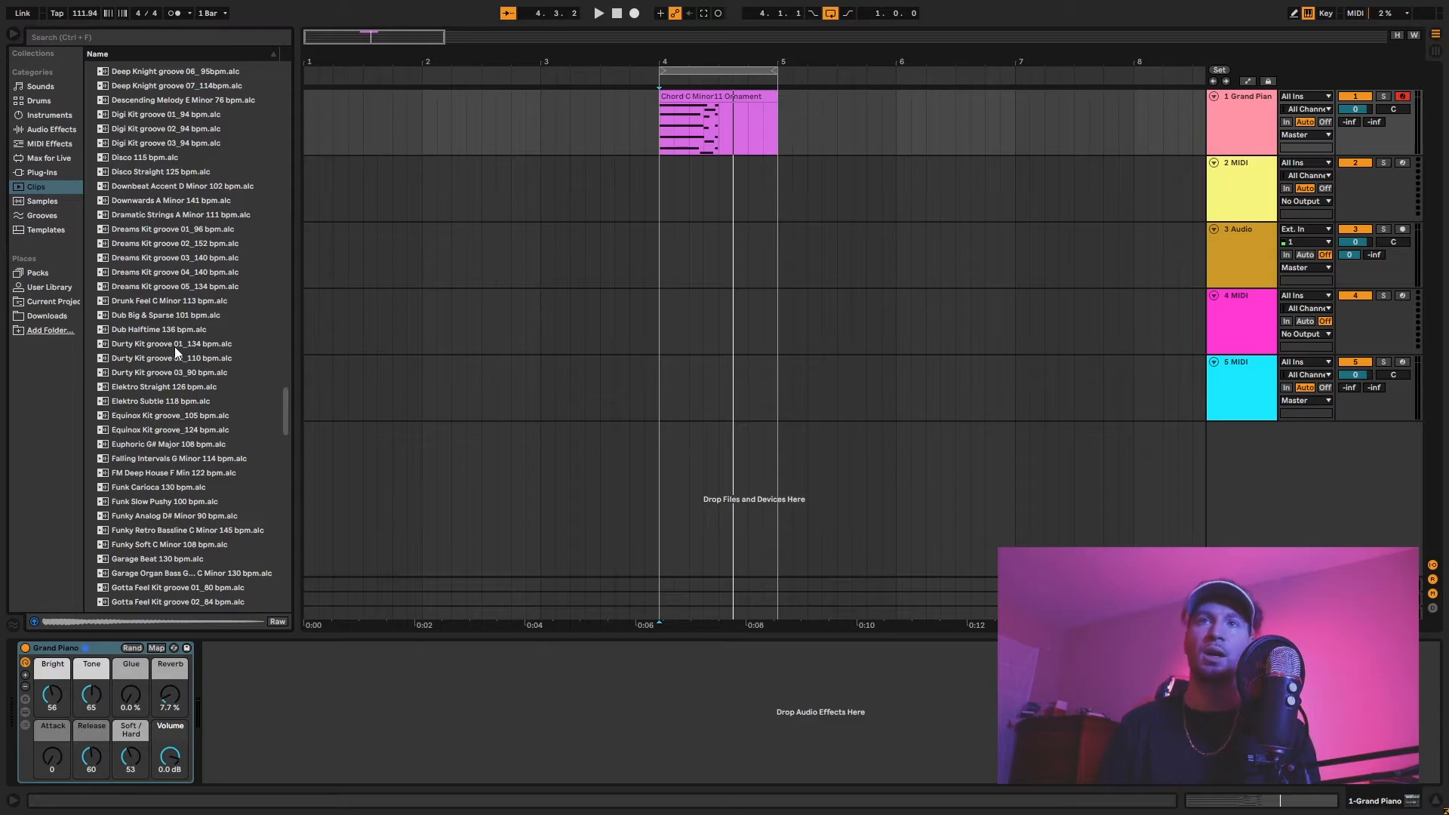
pyautogui.scroll(-4, 218, 289)
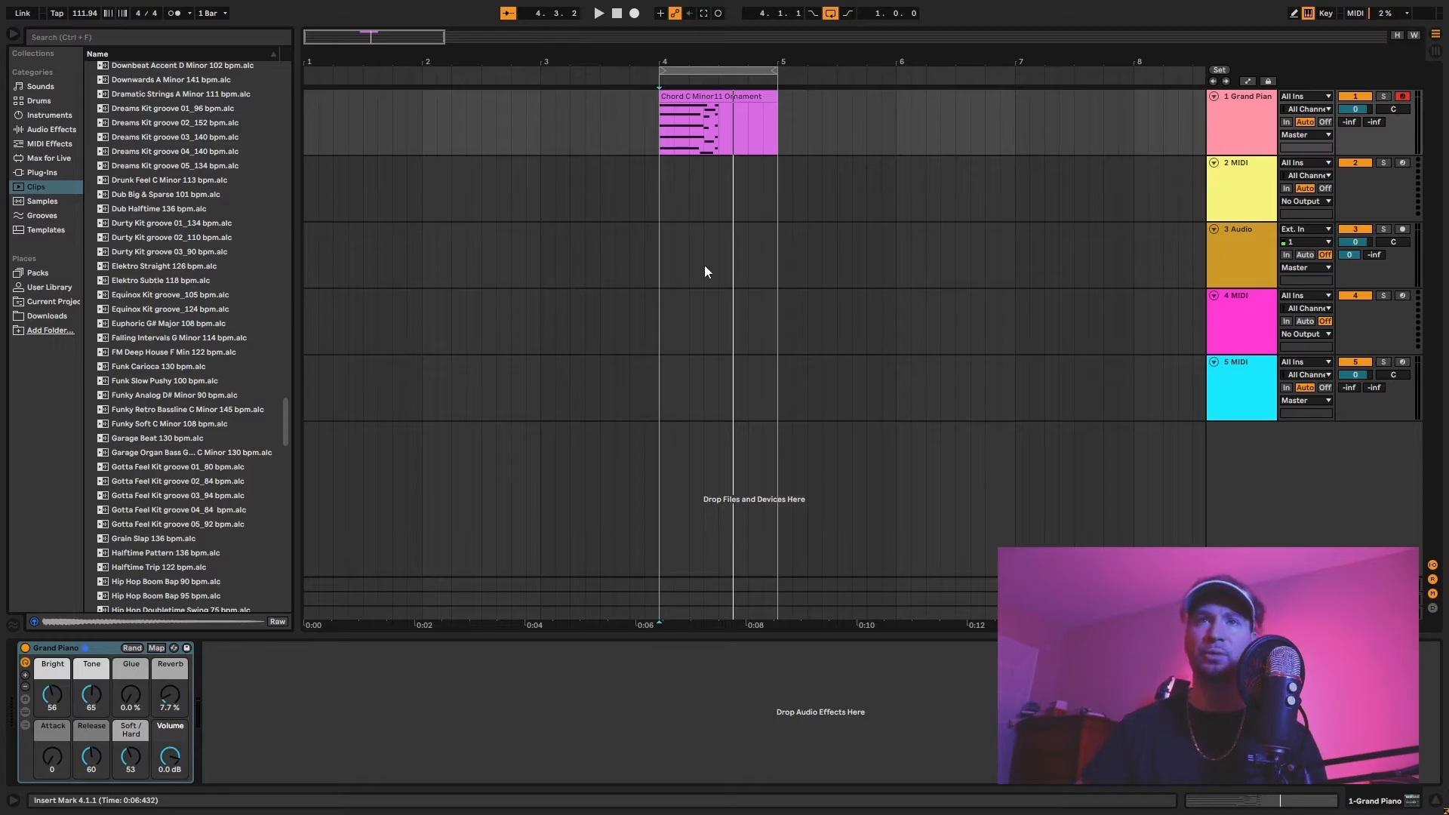
# Compare the files in the Samples category with those in Clips and look through the vocal samples
pyautogui.click(42, 202)
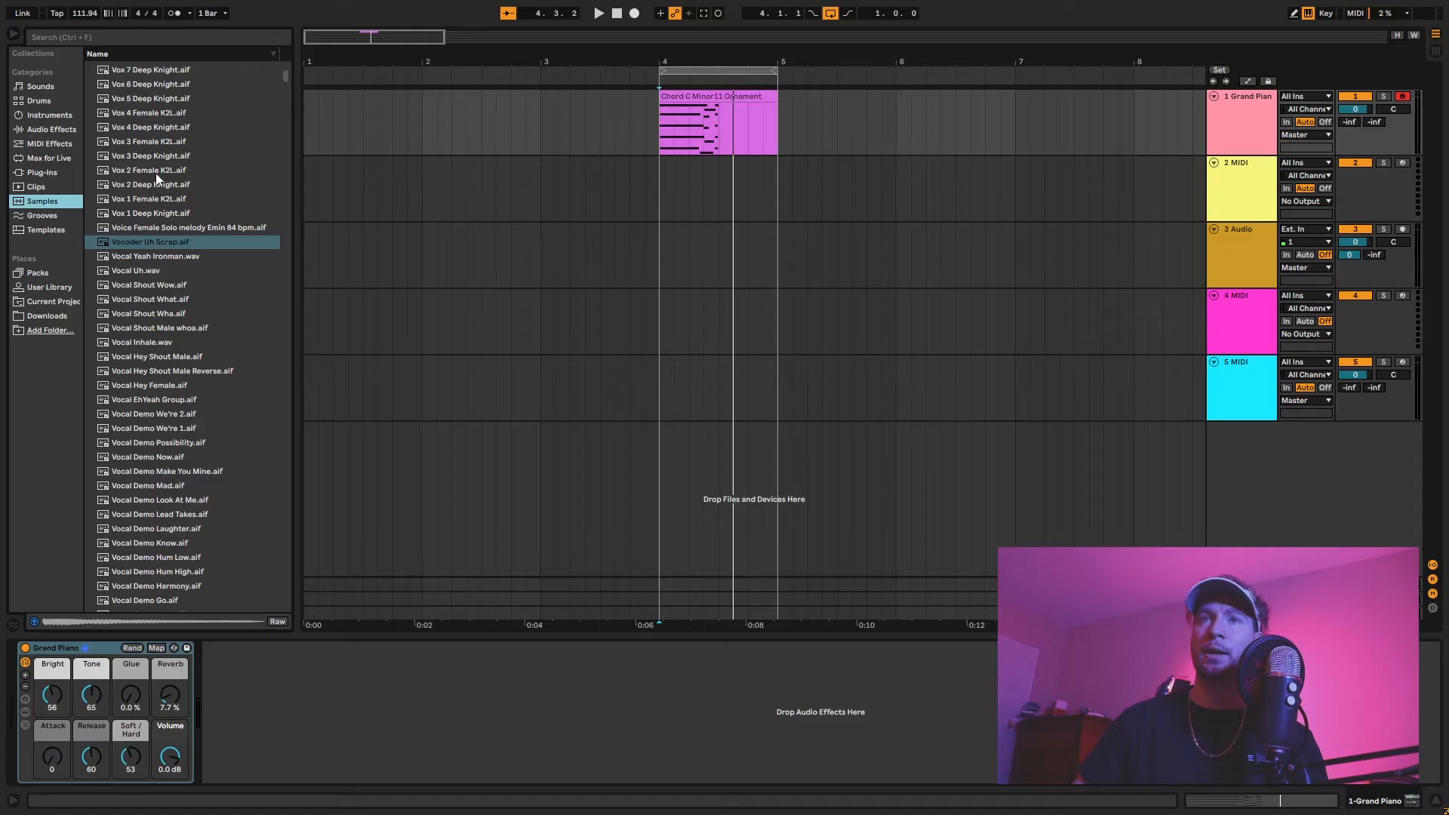
pyautogui.scroll(8, 154, 173)
pyautogui.scroll(-6, 147, 174)
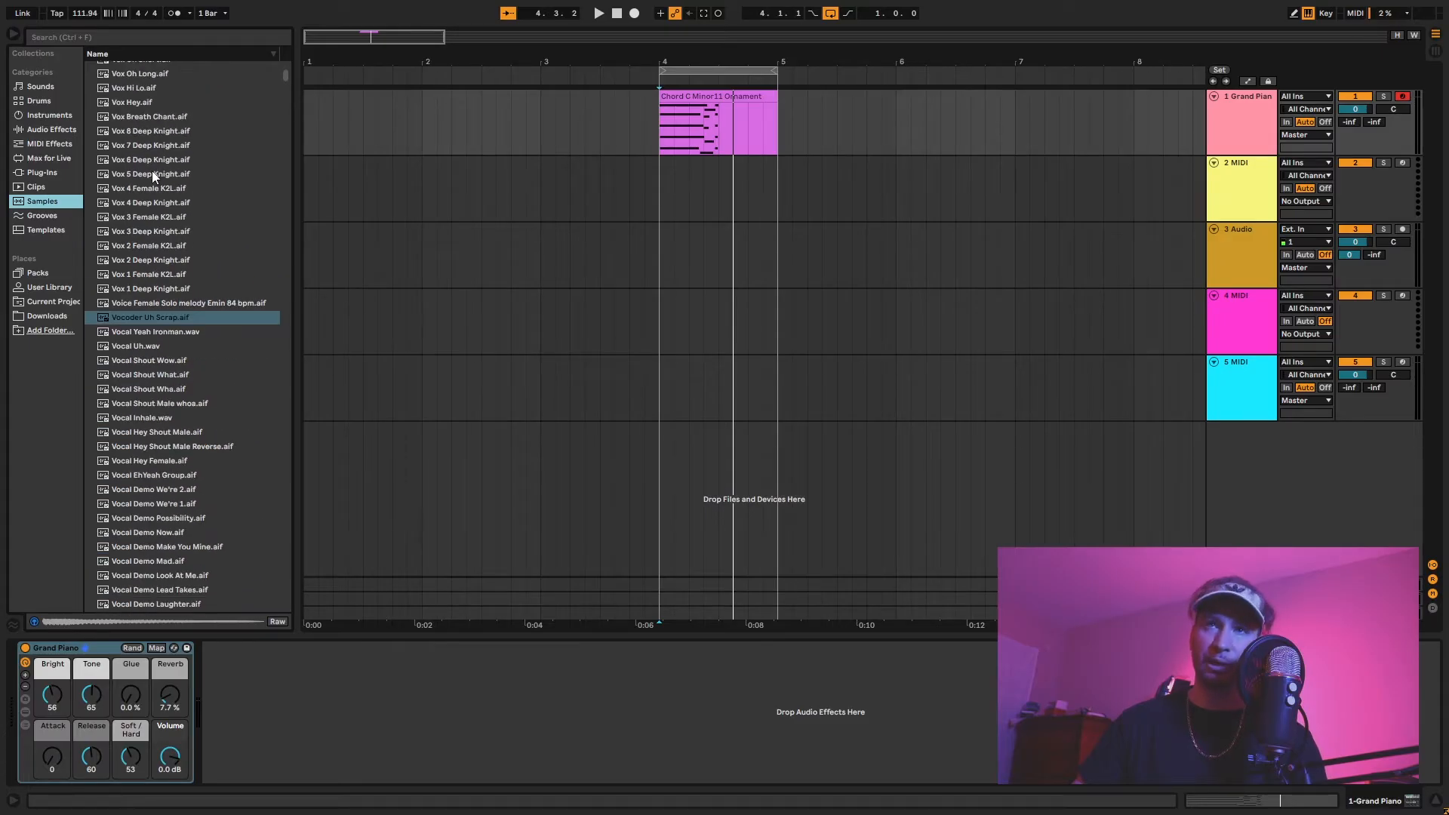
pyautogui.scroll(-3, 152, 170)
pyautogui.click(36, 186)
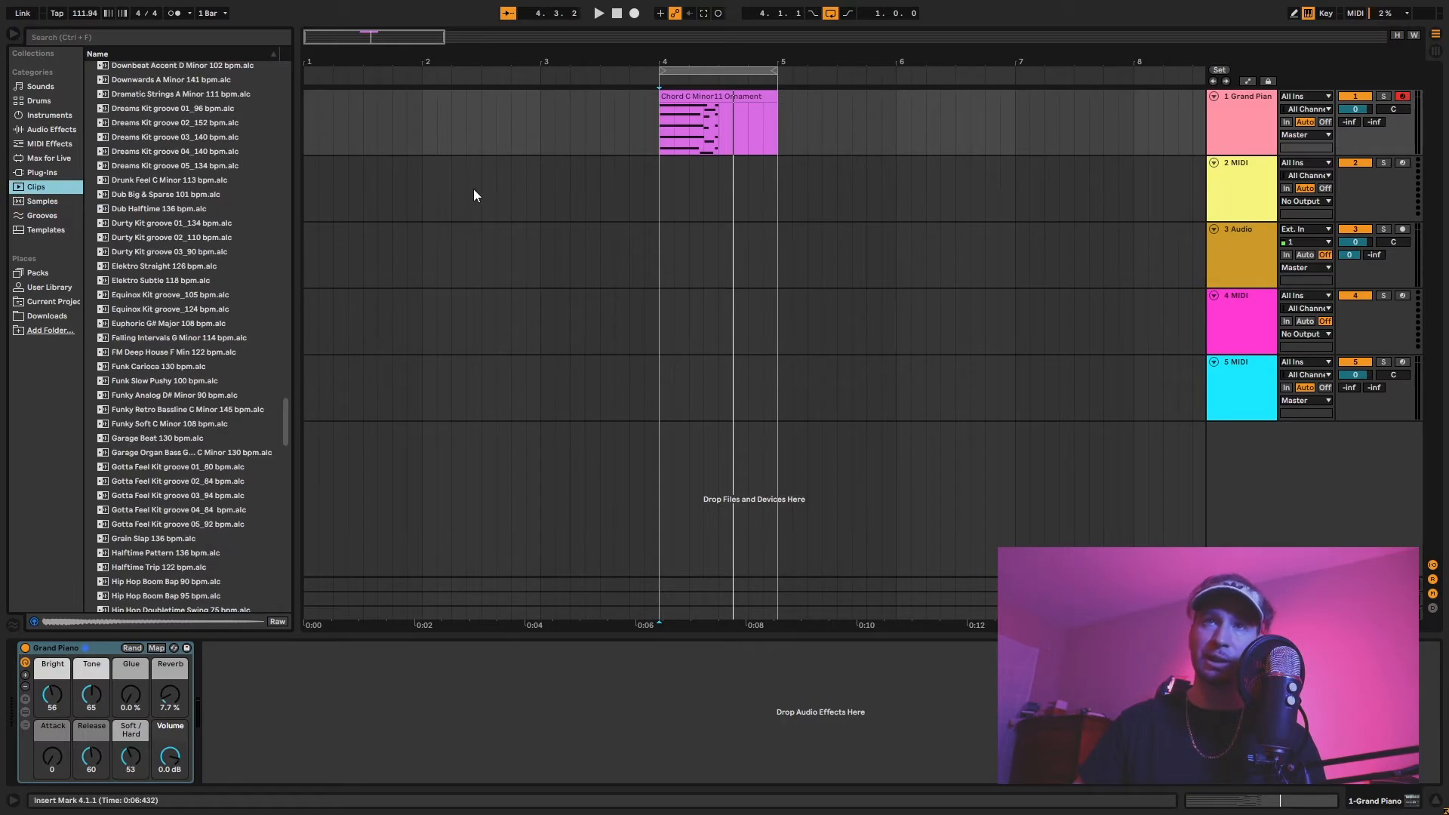
pyautogui.click(42, 201)
pyautogui.scroll(1, 189, 352)
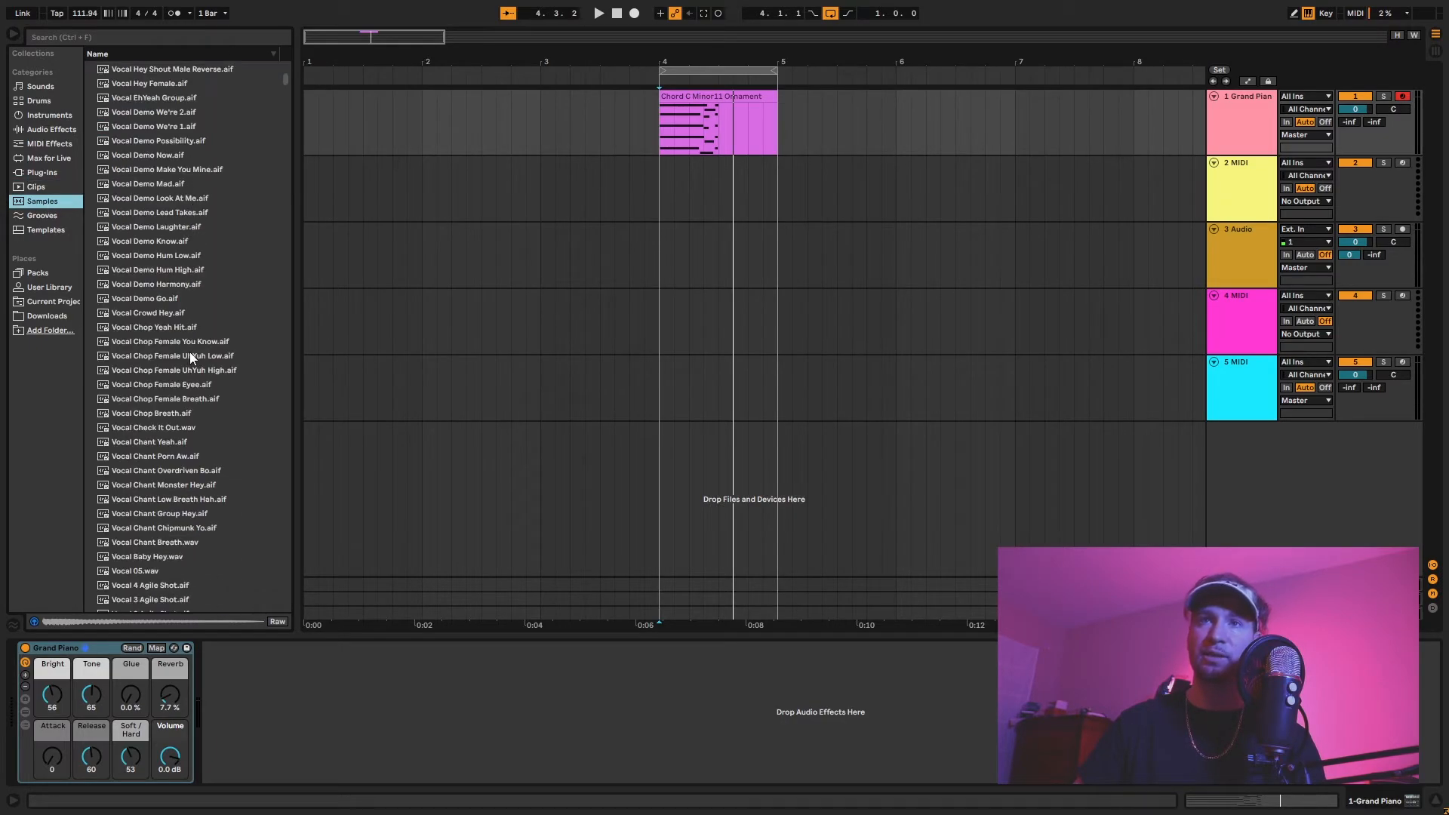
pyautogui.scroll(-12, 188, 352)
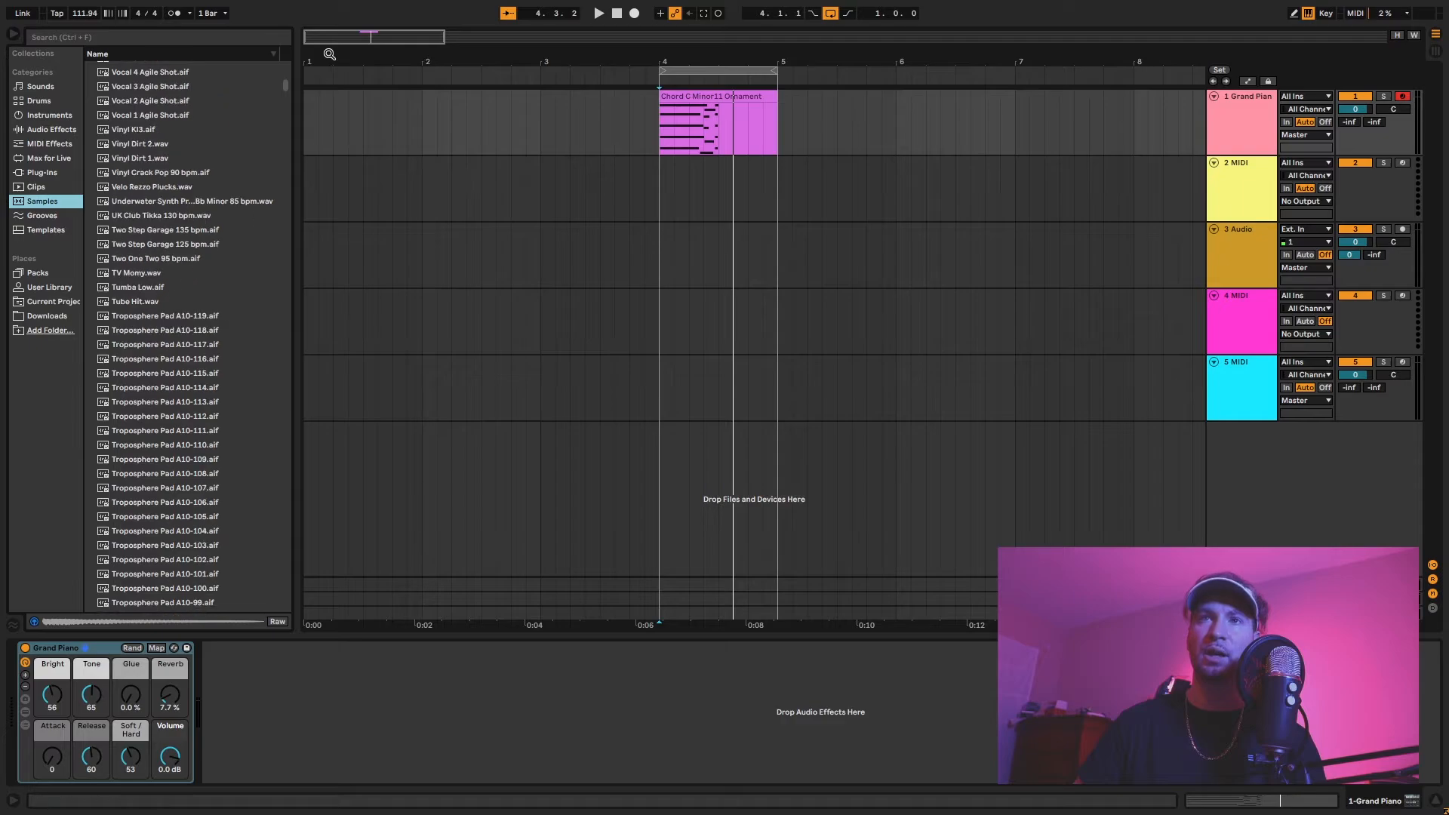
# Preview E-Piano Gdim Road Monger.aif, place it at bar 3 on track 2 and loop its two beats
pyautogui.moveTo(287, 84); pyautogui.dragTo(292, 499)
pyautogui.click(133, 346)
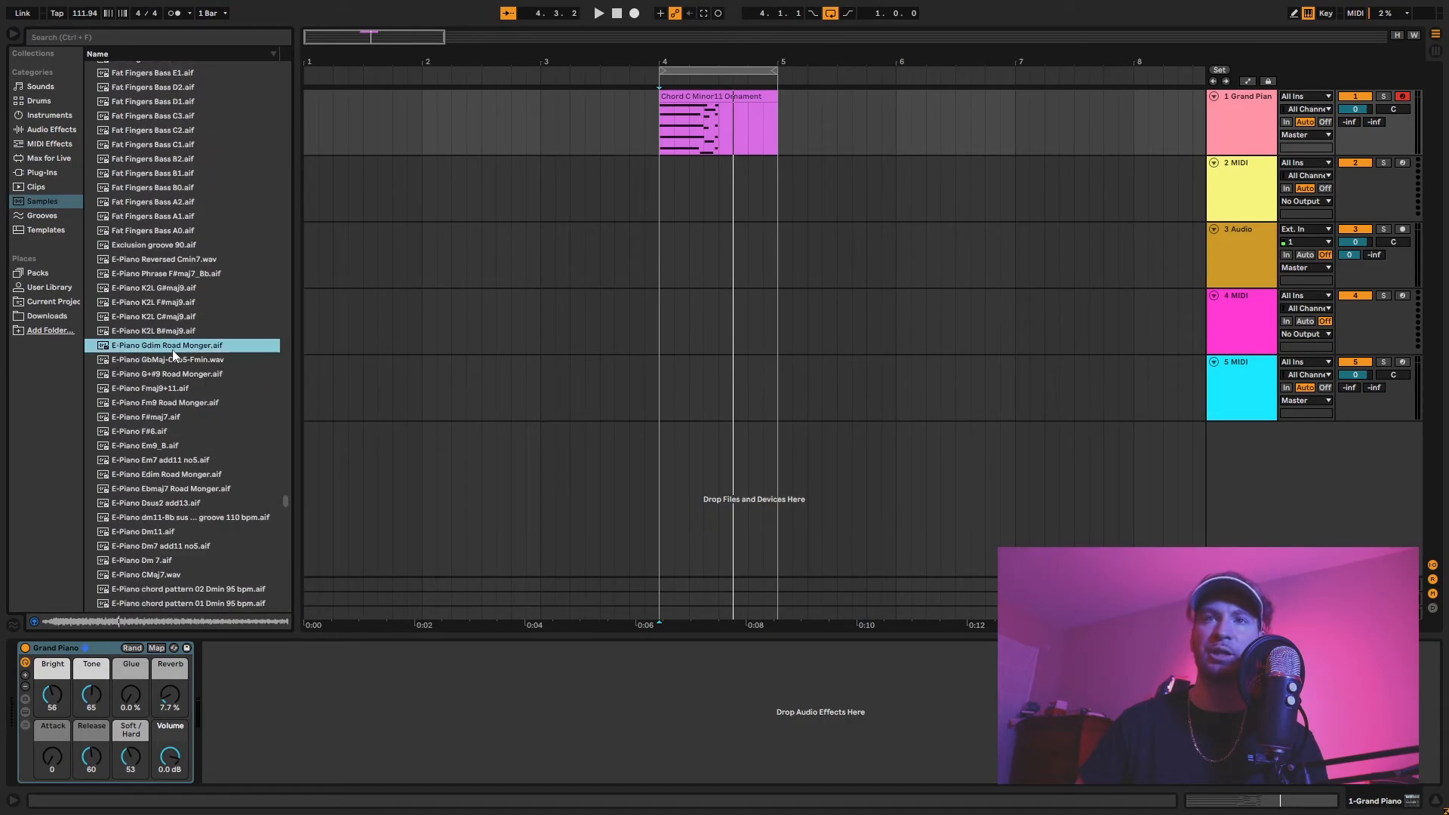
pyautogui.moveTo(172, 350); pyautogui.dragTo(554, 191)
pyautogui.moveTo(729, 65); pyautogui.dragTo(497, 81)
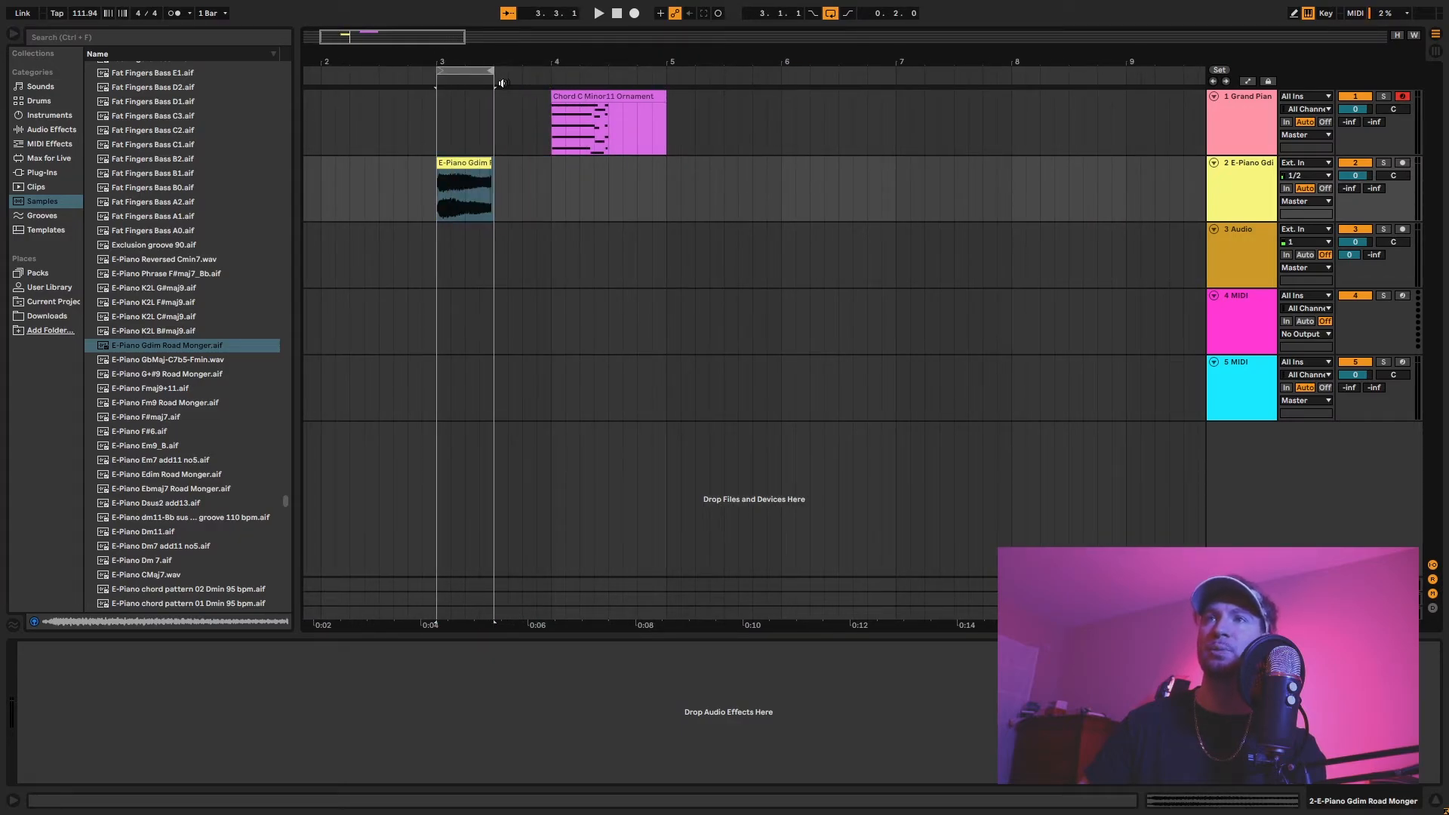
# Move the E-Piano Gdim Road Monger clip to track 4 at bar 3 and play it in the loop
pyautogui.moveTo(469, 175); pyautogui.dragTo(468, 332)
pyautogui.press('space')
pyautogui.press('space')
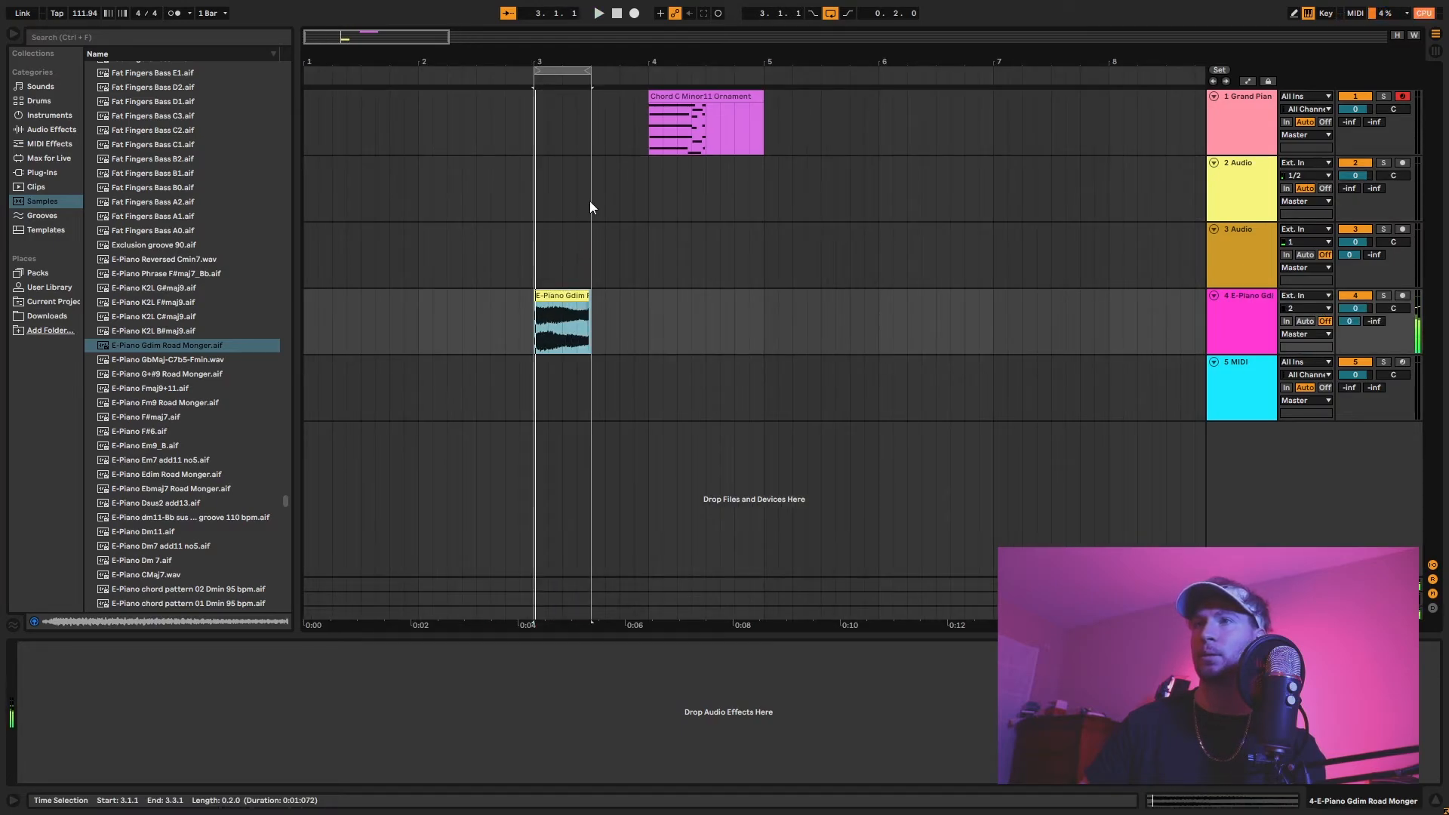
pyautogui.press('space')
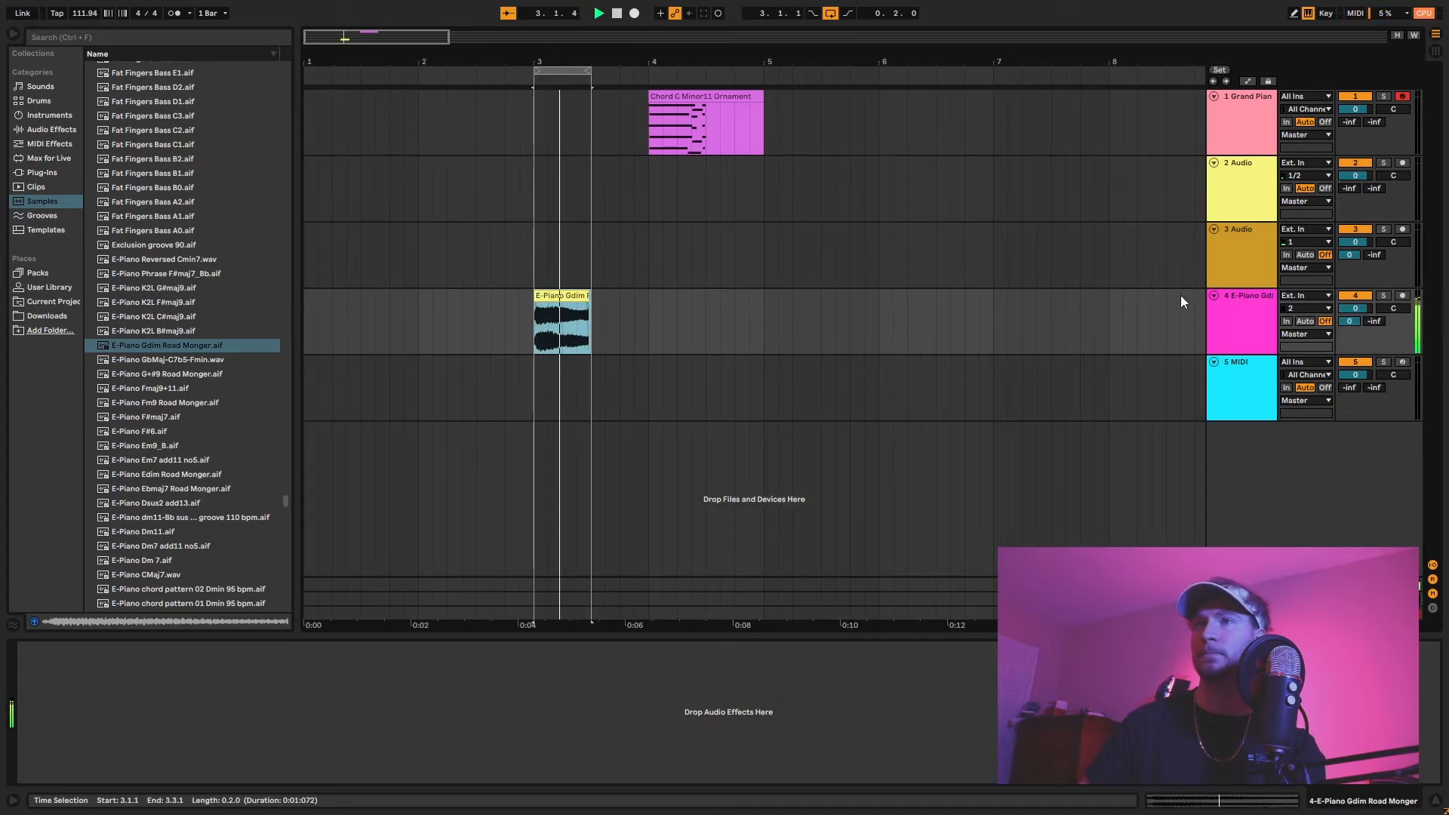
pyautogui.press('space')
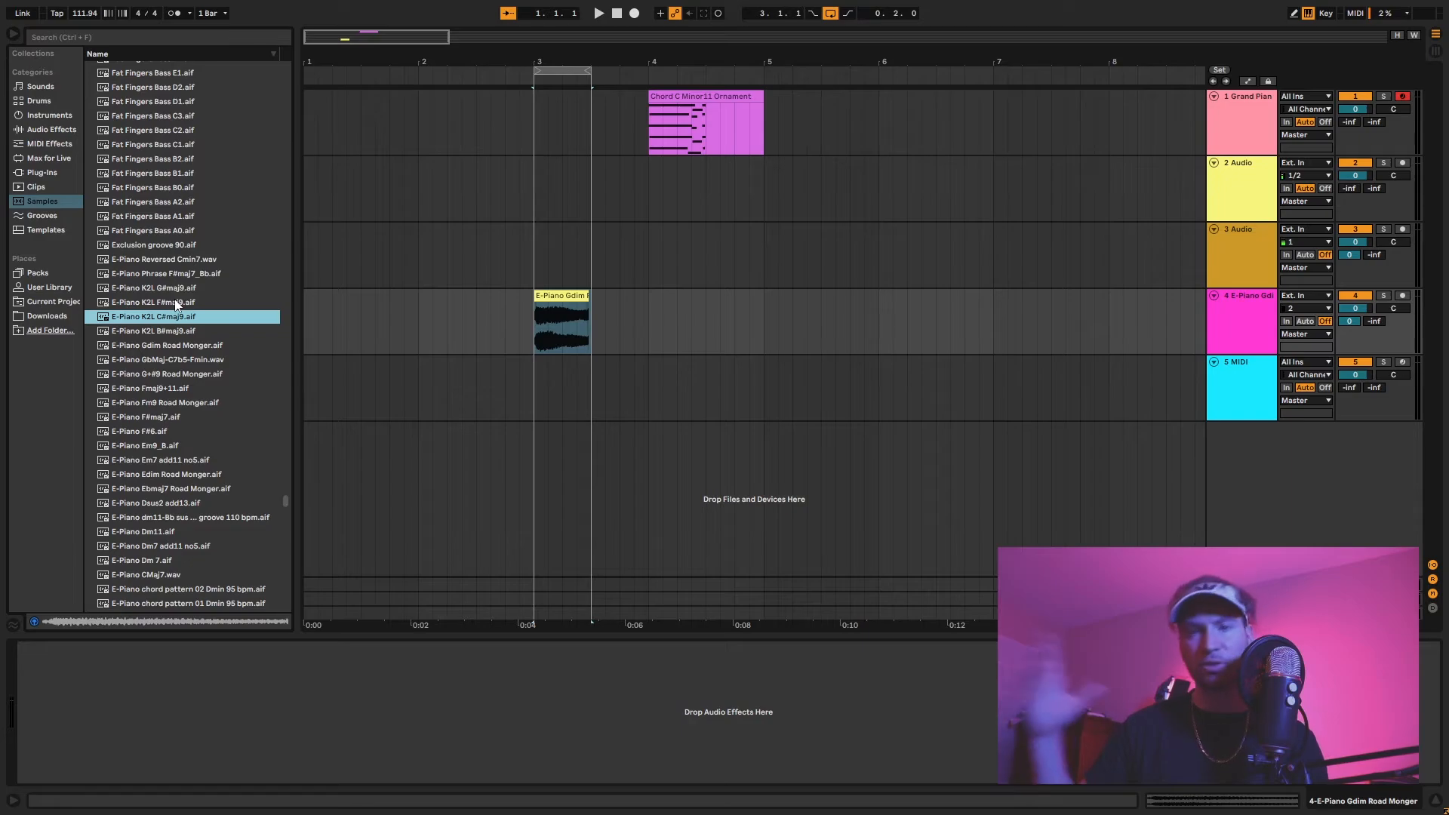
# Search the Samples for KICK and preview several kick sounds, including Kick Vinyl 80s.wav and Kick Titan.wav
pyautogui.scroll(-10, 243, 393)
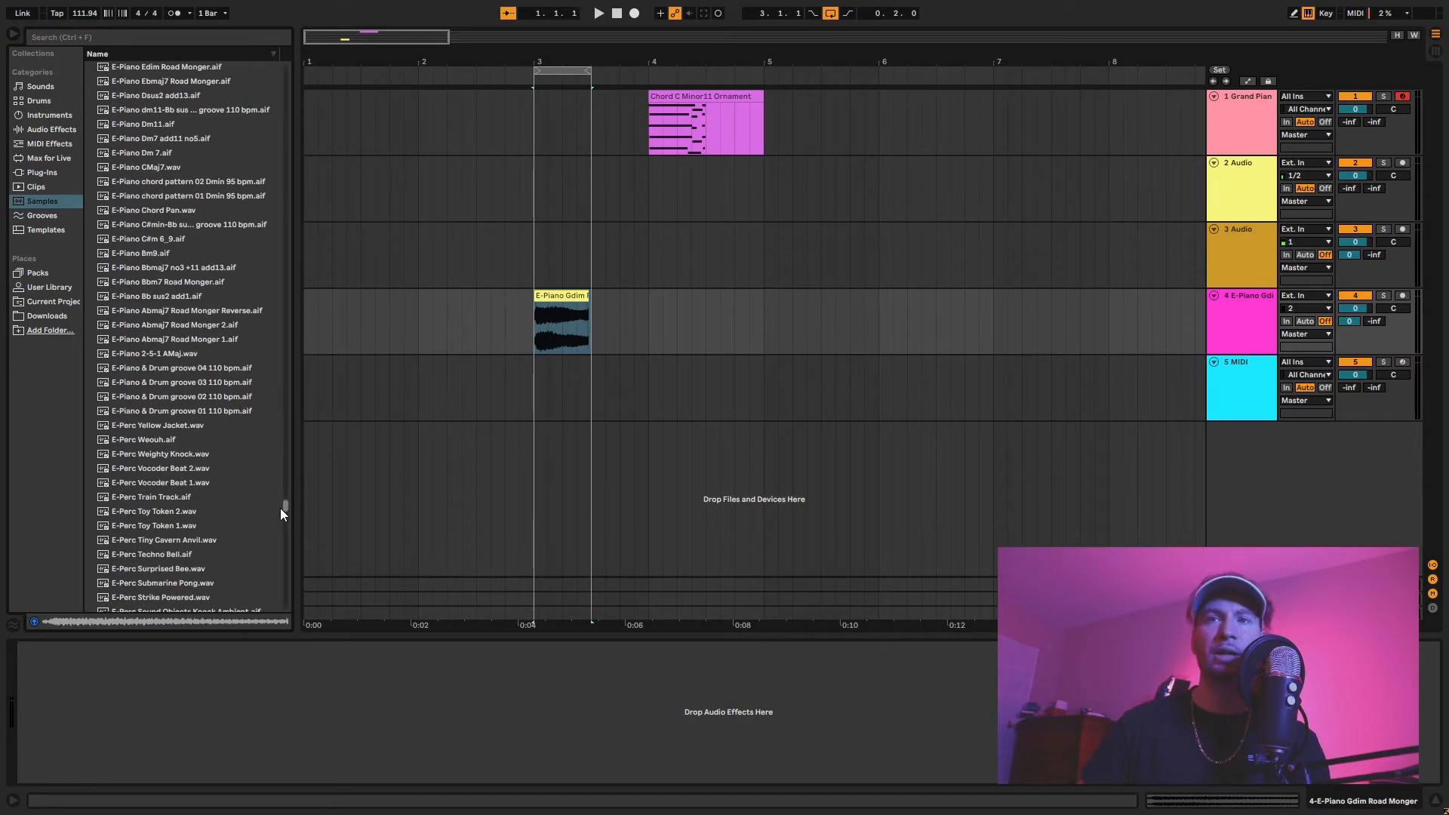
pyautogui.click(53, 38)
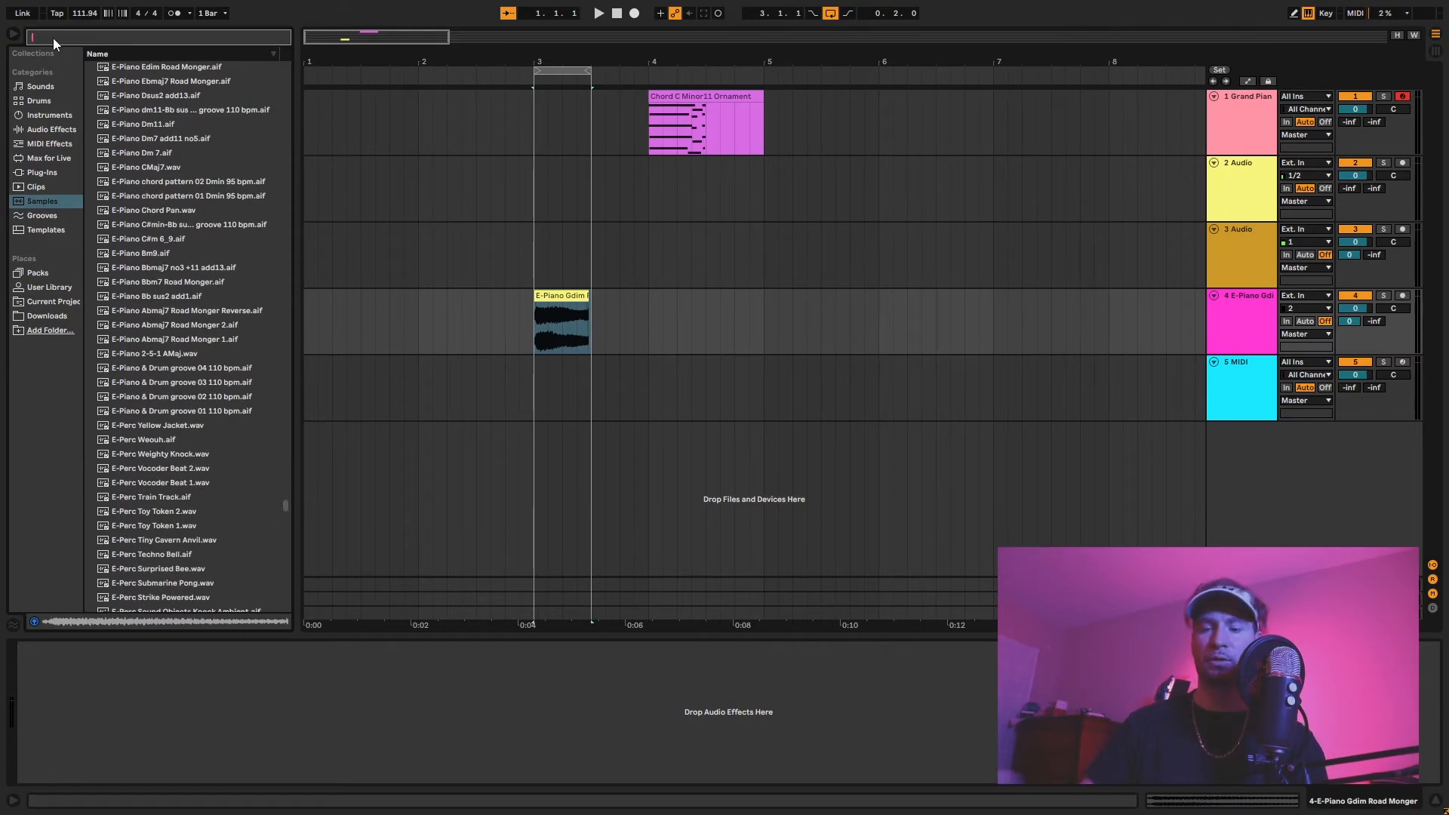
pyautogui.write('KICK')
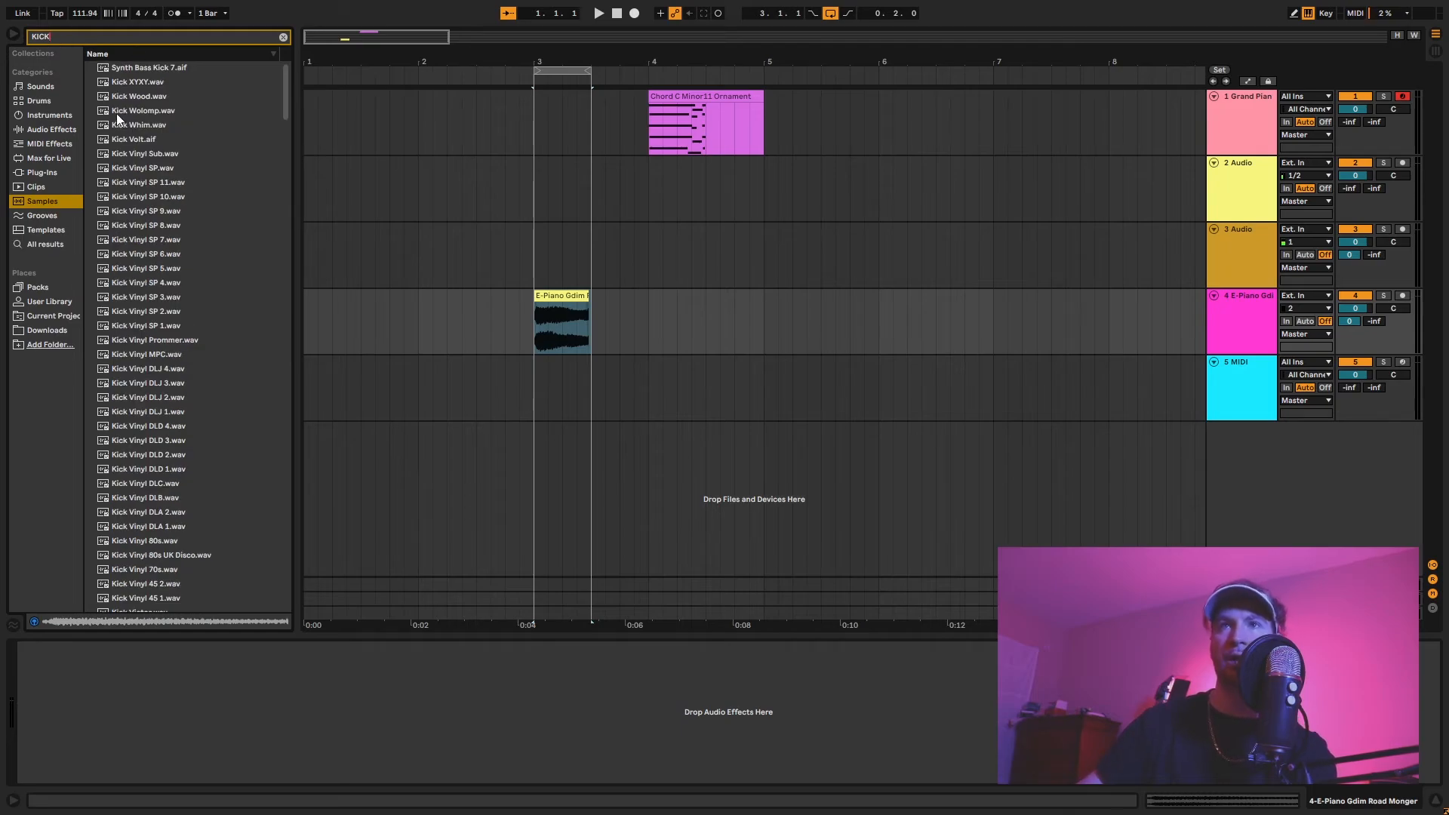
pyautogui.click(148, 253)
pyautogui.click(175, 443)
pyautogui.click(184, 540)
pyautogui.scroll(-3, 186, 513)
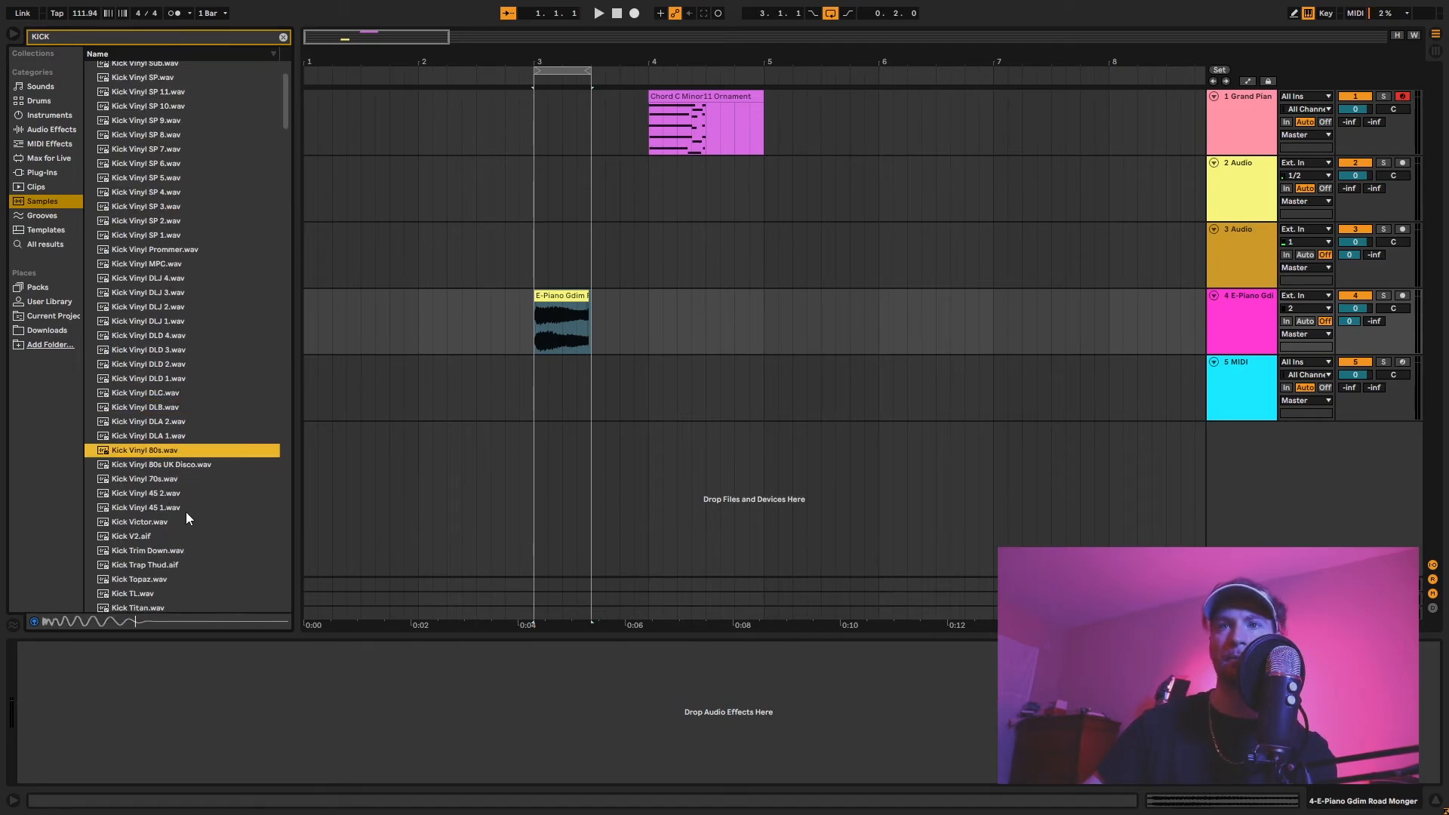
pyautogui.click(163, 476)
pyautogui.click(212, 561)
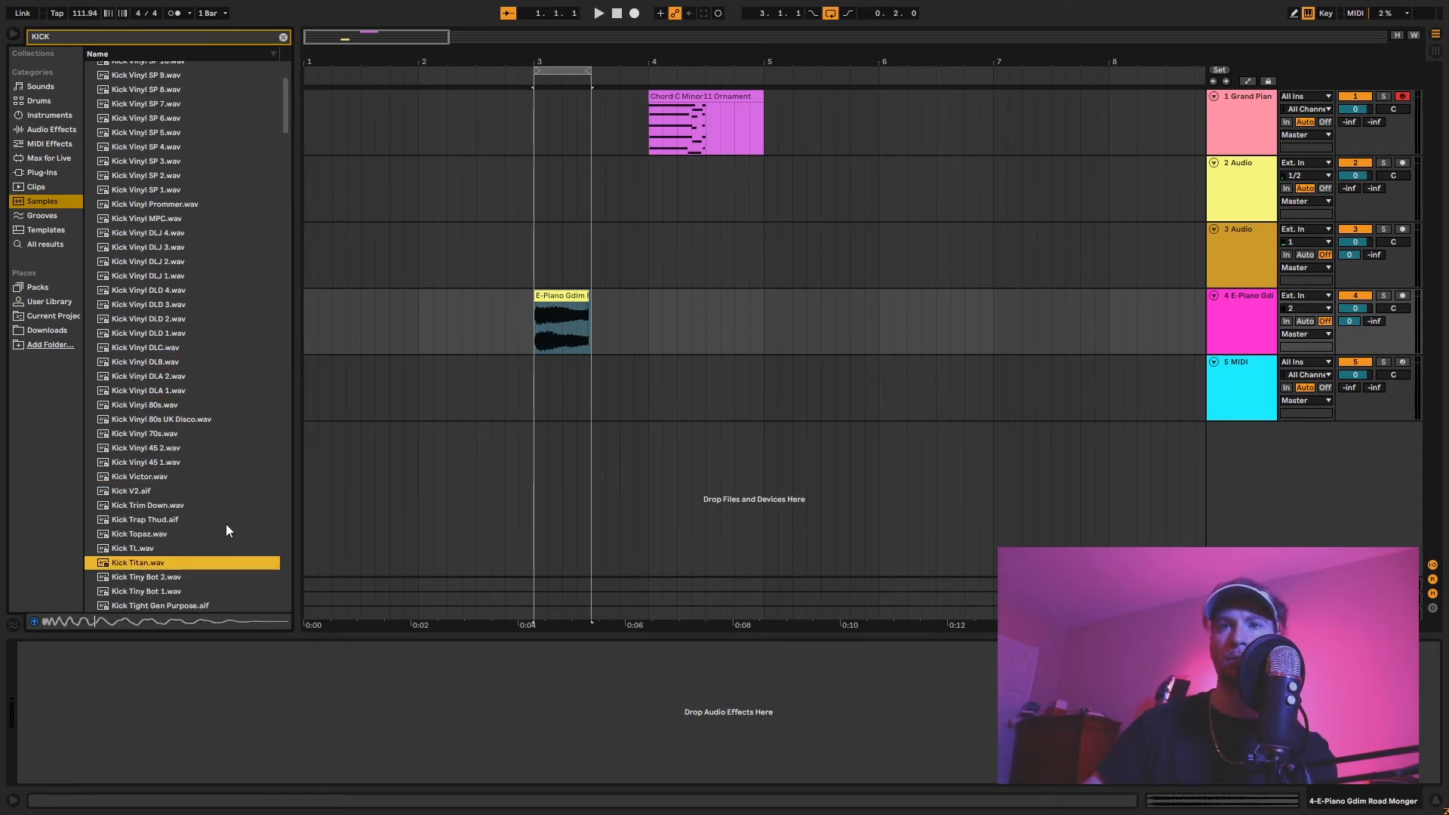
# Show the Grooves category and look through its accent and percussion groove files
pyautogui.click(35, 218)
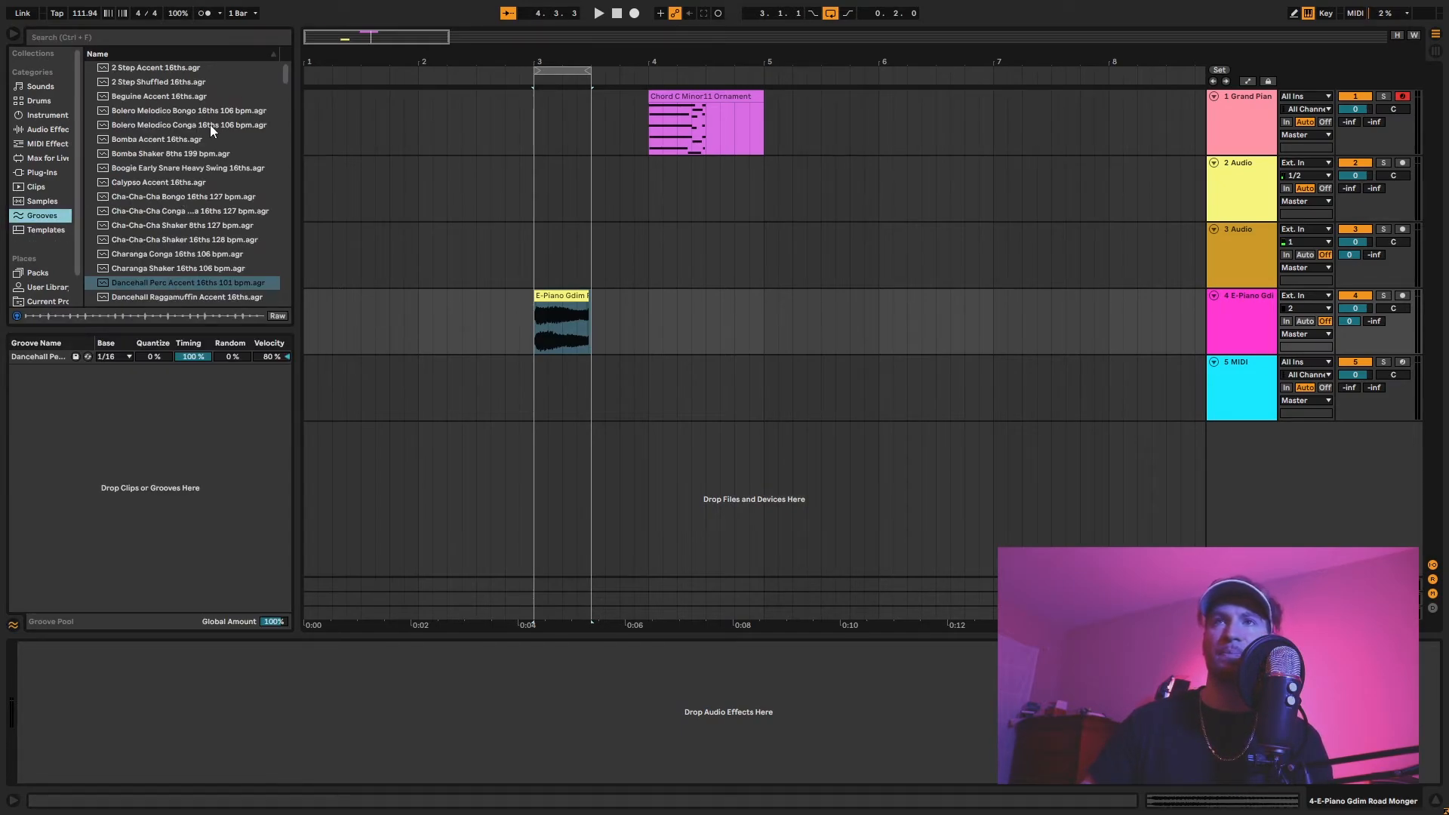
pyautogui.scroll(-15, 213, 127)
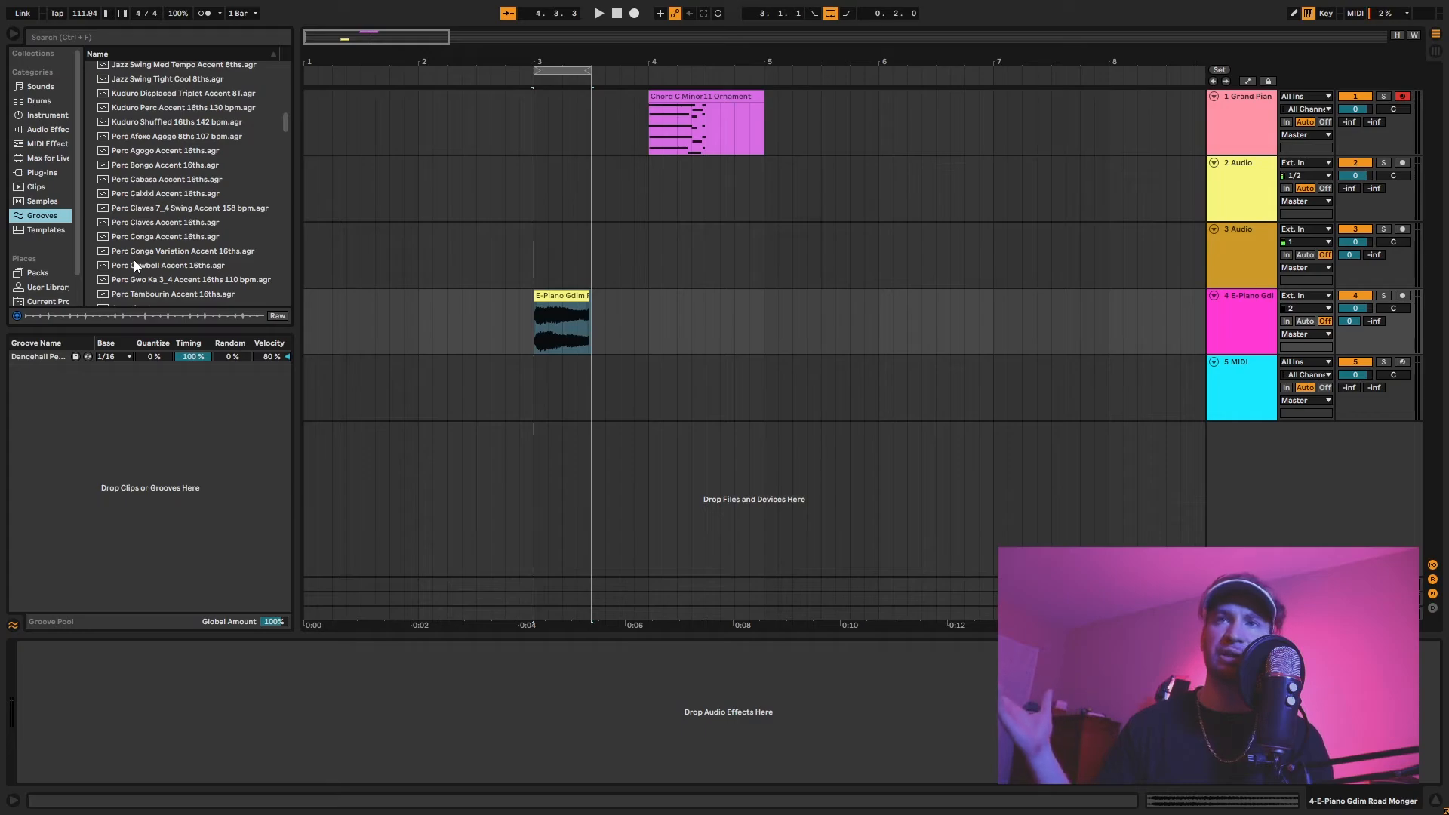
# Apply the Rock Fatback Accent 16ths.agr groove to the Chord C Minor11 Ornament clip, play it from bar 4 and browse further grooves
pyautogui.scroll(-3, 151, 189)
pyautogui.click(140, 216)
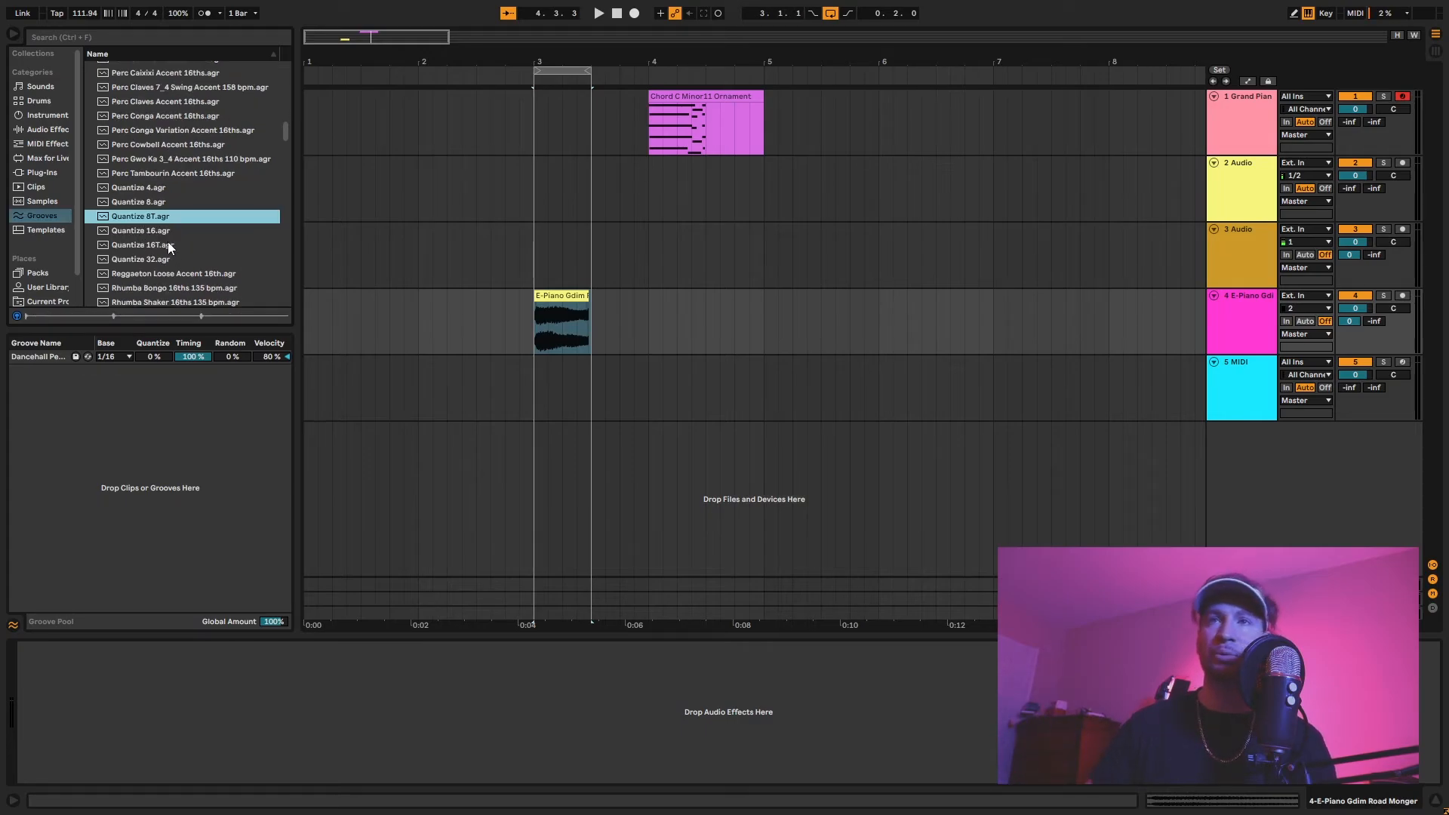
pyautogui.scroll(-3, 162, 240)
pyautogui.moveTo(128, 180); pyautogui.dragTo(674, 100)
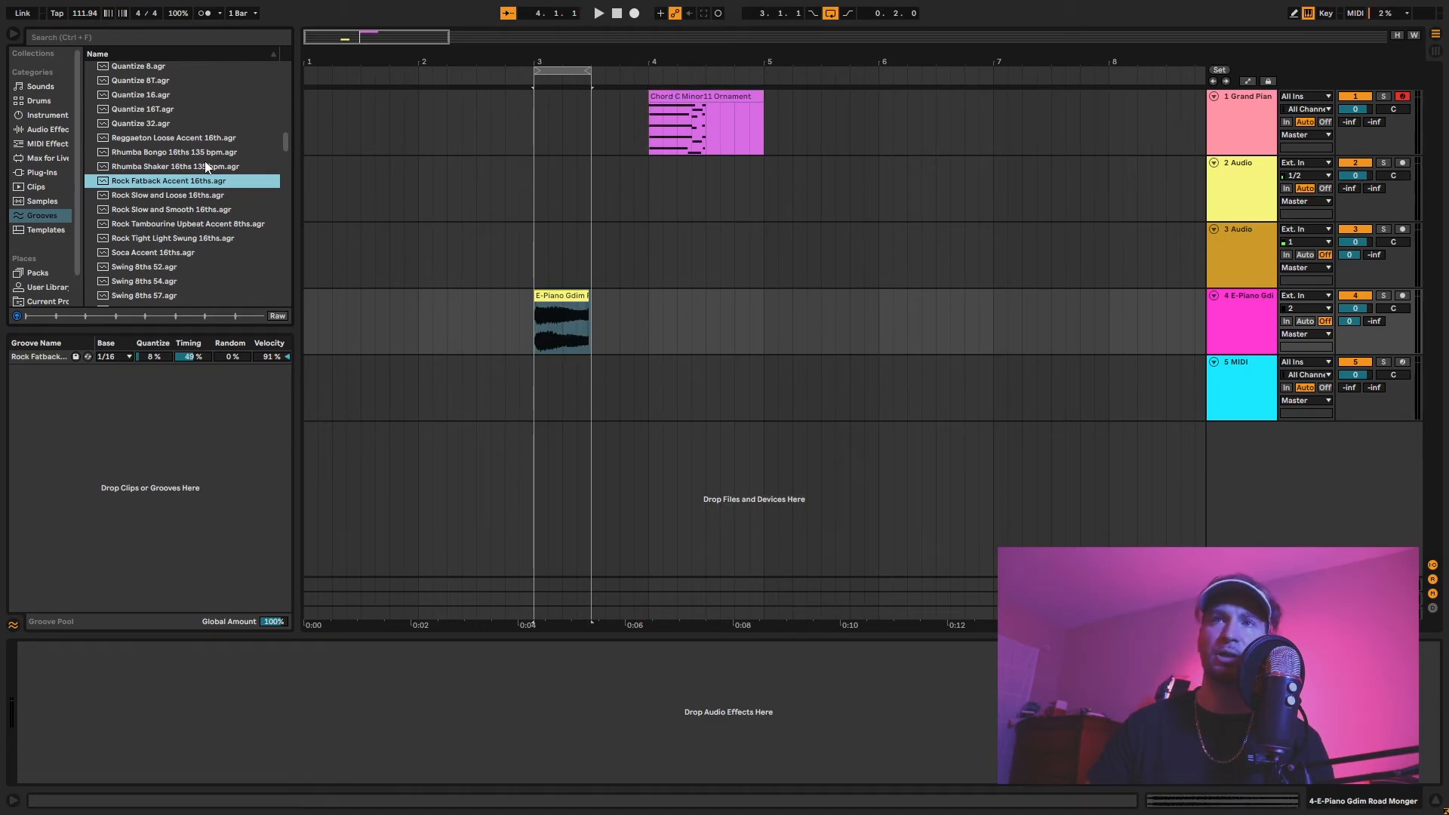
pyautogui.click(655, 122)
pyautogui.press('space')
pyautogui.scroll(-8, 198, 199)
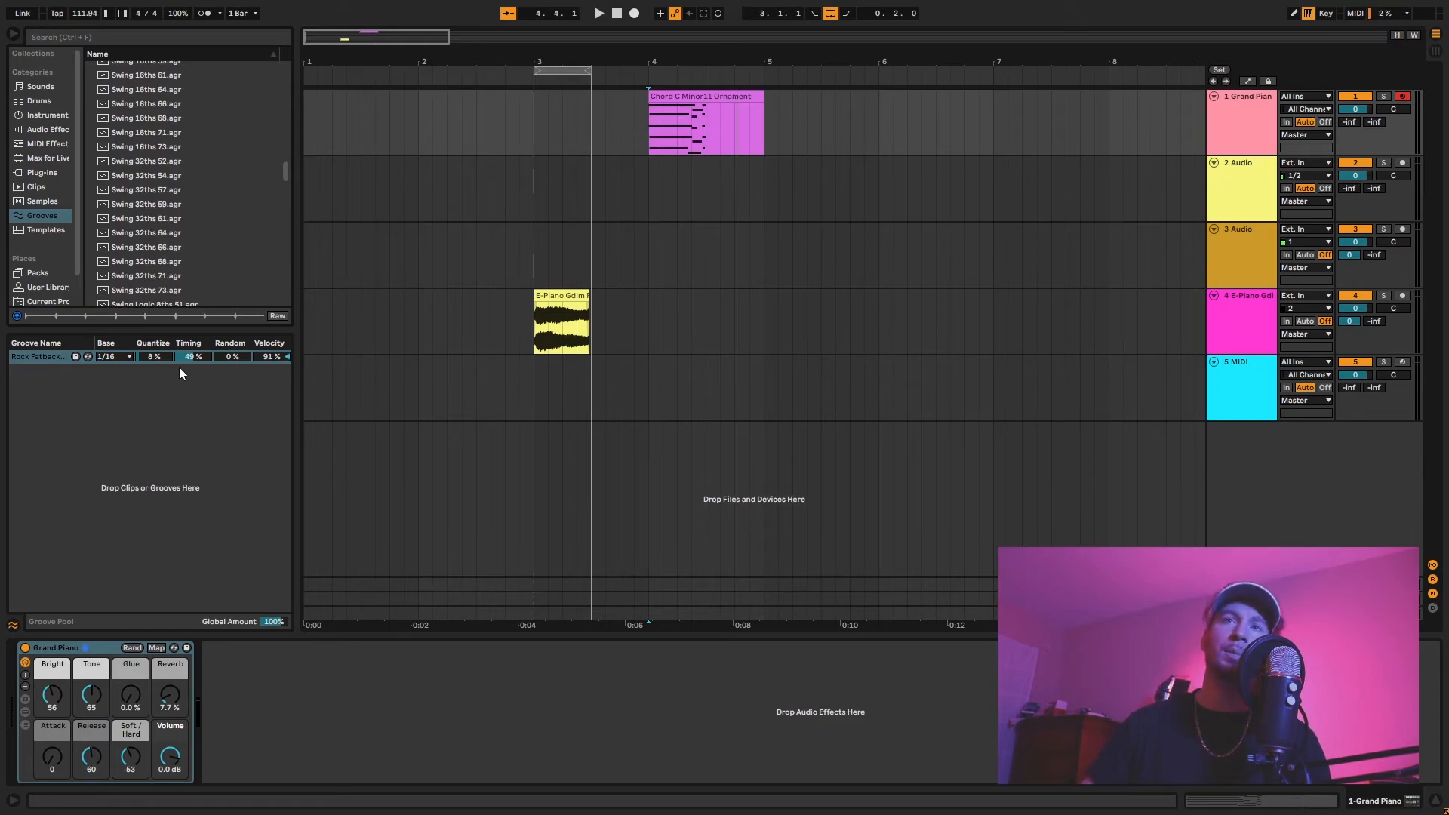
# Show the Templates category, inspect the devices and track options of track 5 MIDI, and check audio tracks 2 and 3
pyautogui.click(43, 229)
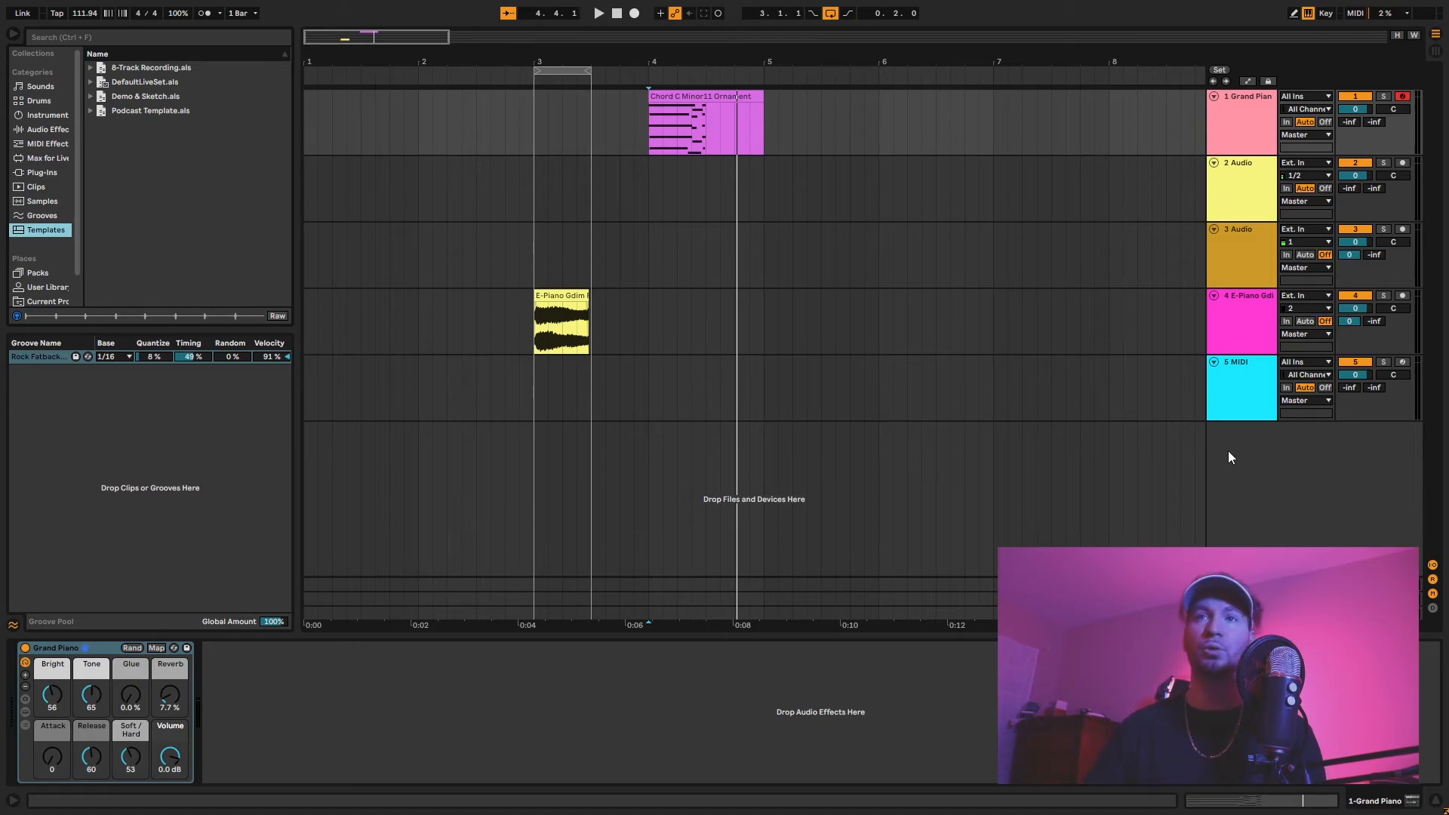
pyautogui.click(1240, 400)
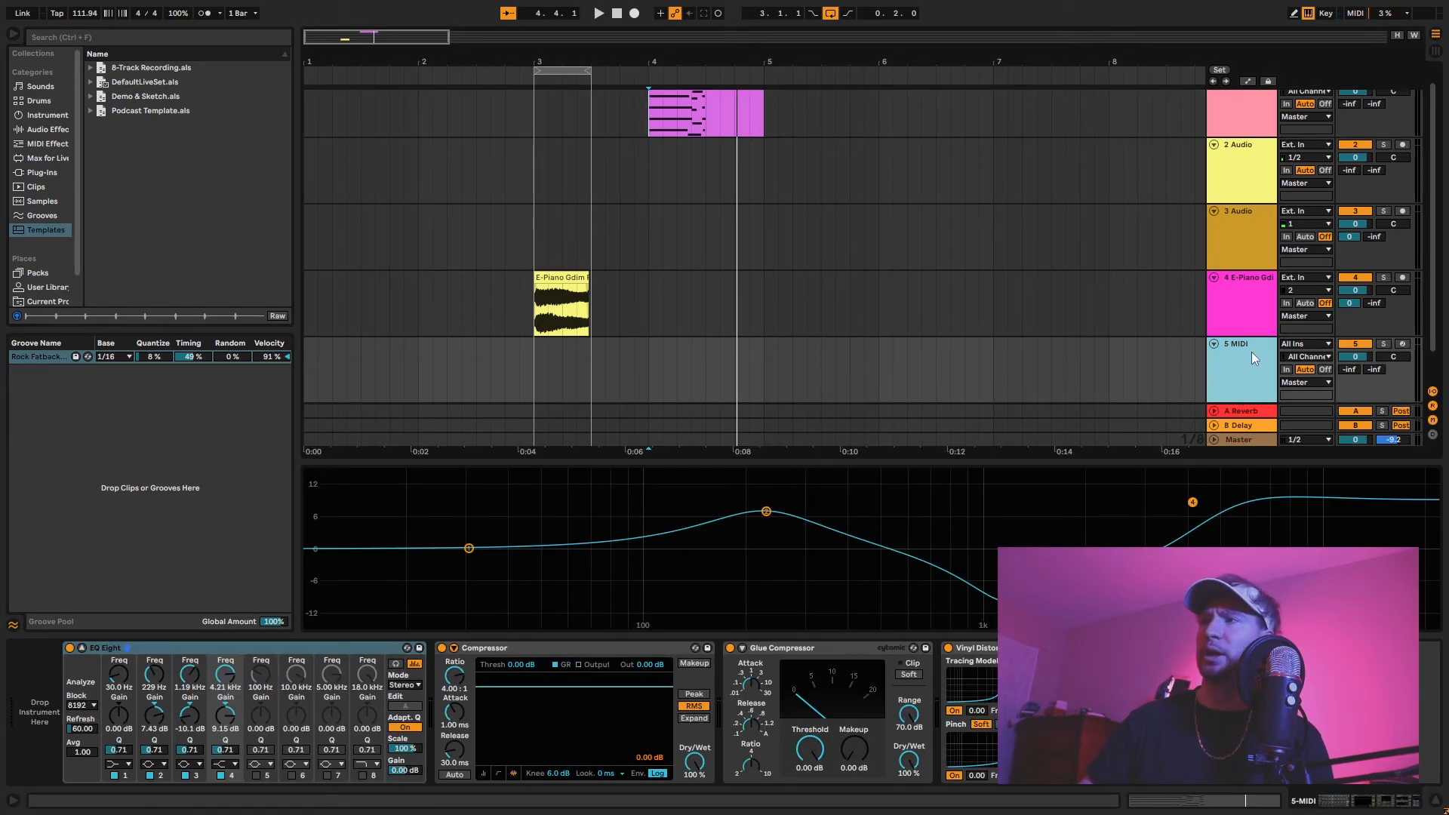
pyautogui.rightClick(1224, 365)
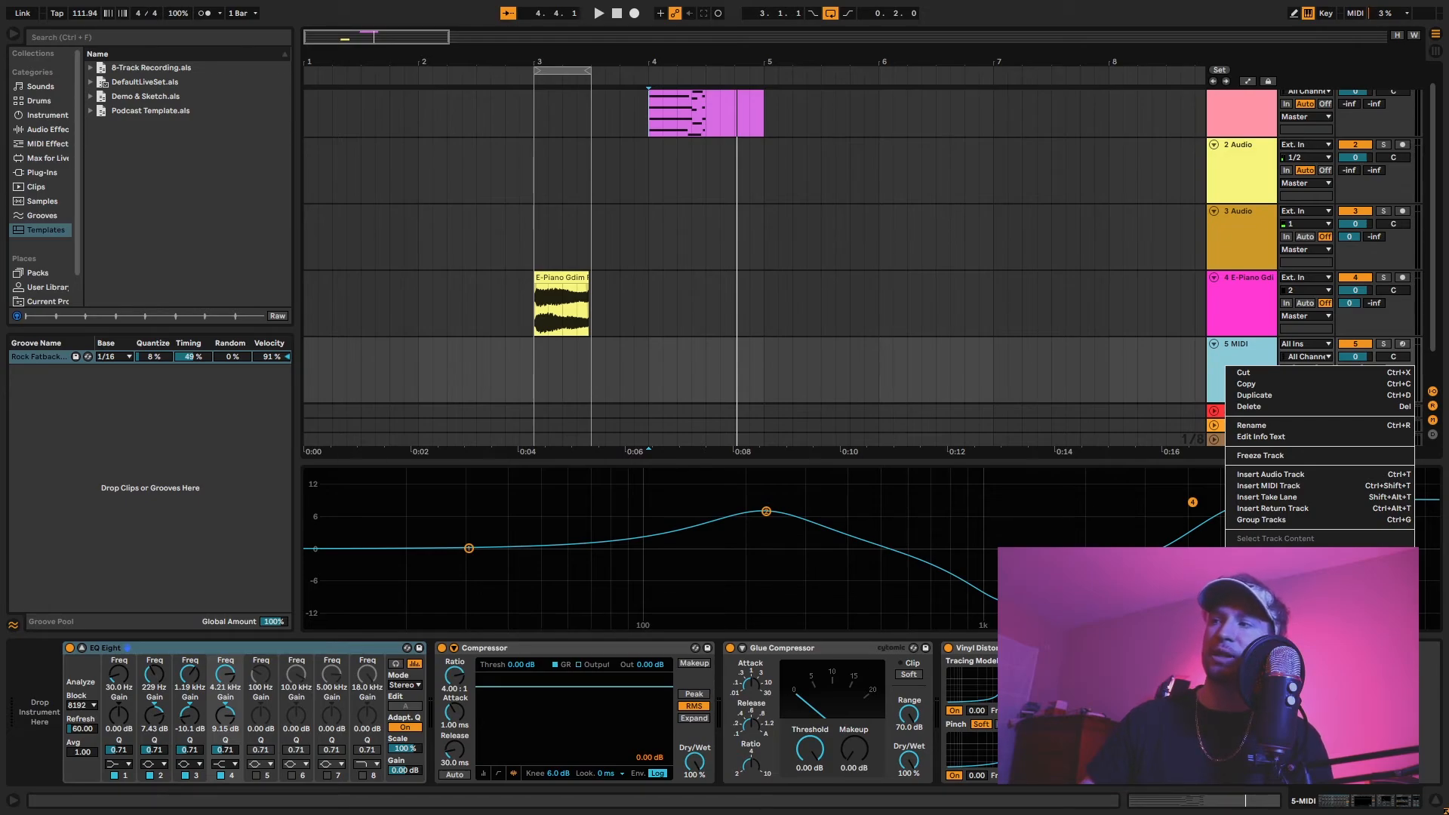
pyautogui.click(1109, 401)
pyautogui.scroll(-1, 1215, 345)
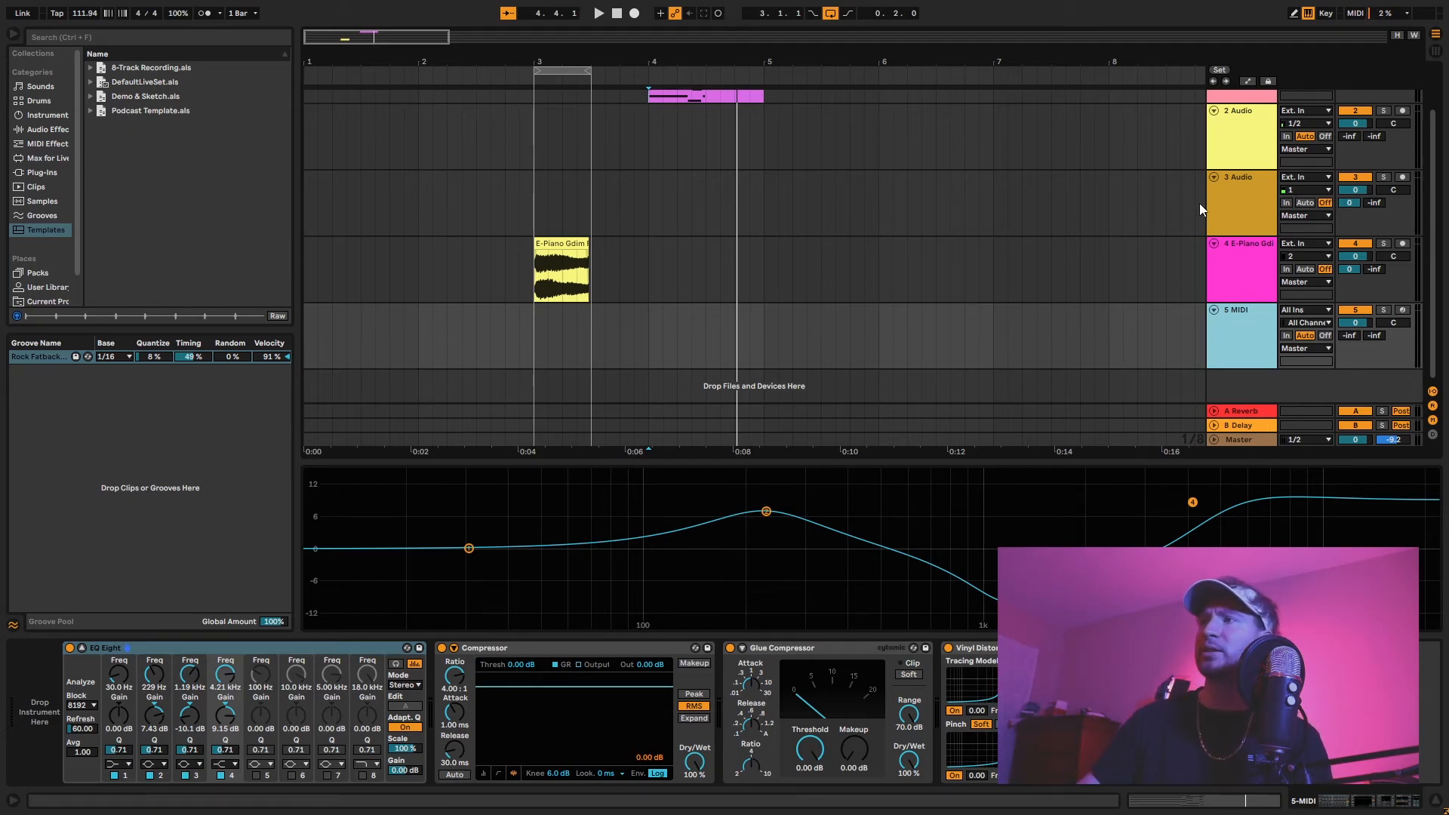
pyautogui.click(1238, 201)
pyautogui.moveTo(1245, 257); pyautogui.dragTo(1244, 180)
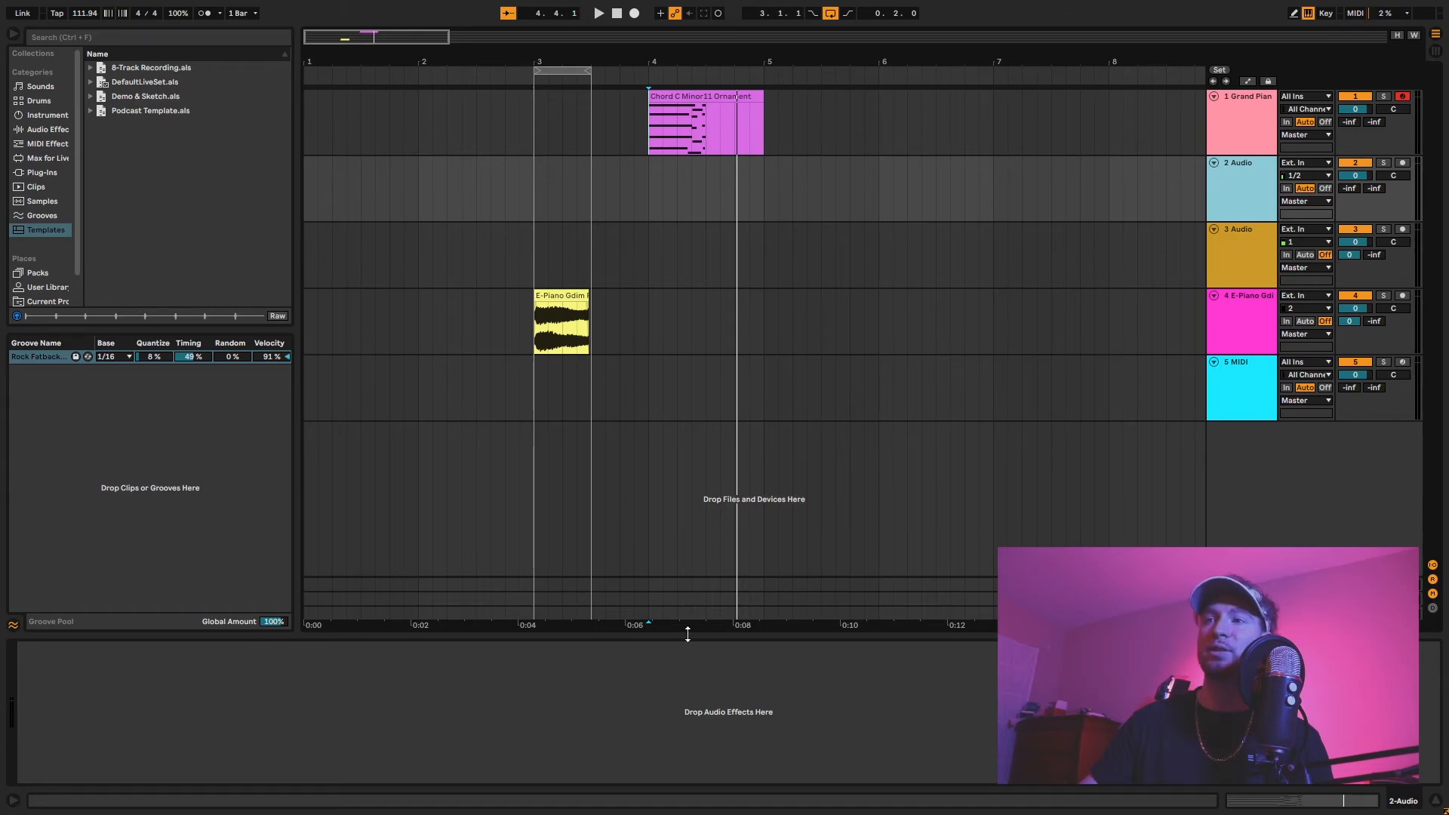
# Insert a new audio track below track 5 MIDI and inspect its two Compressors and EQ Eight
pyautogui.rightClick(1286, 474)
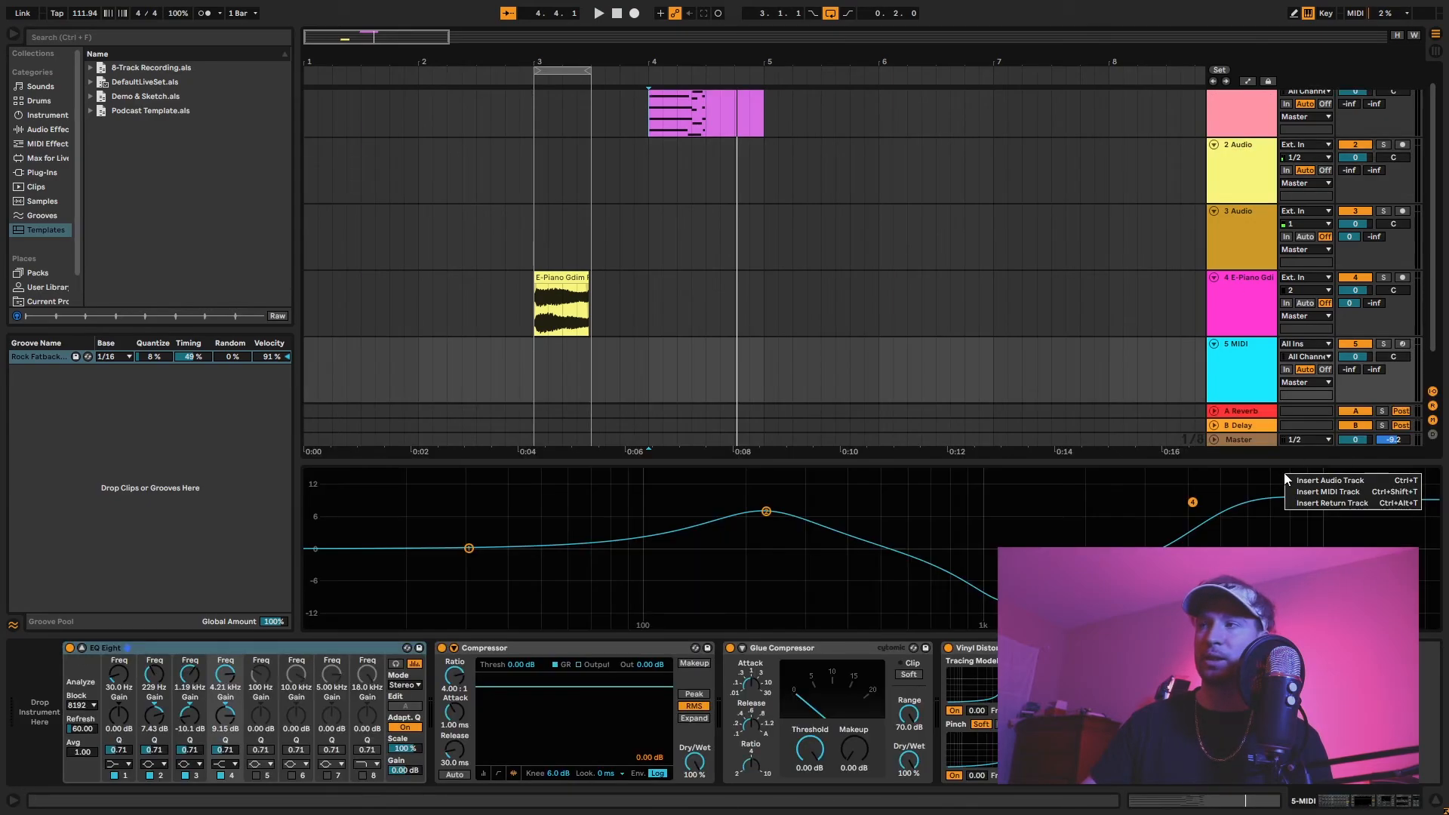
pyautogui.click(1332, 483)
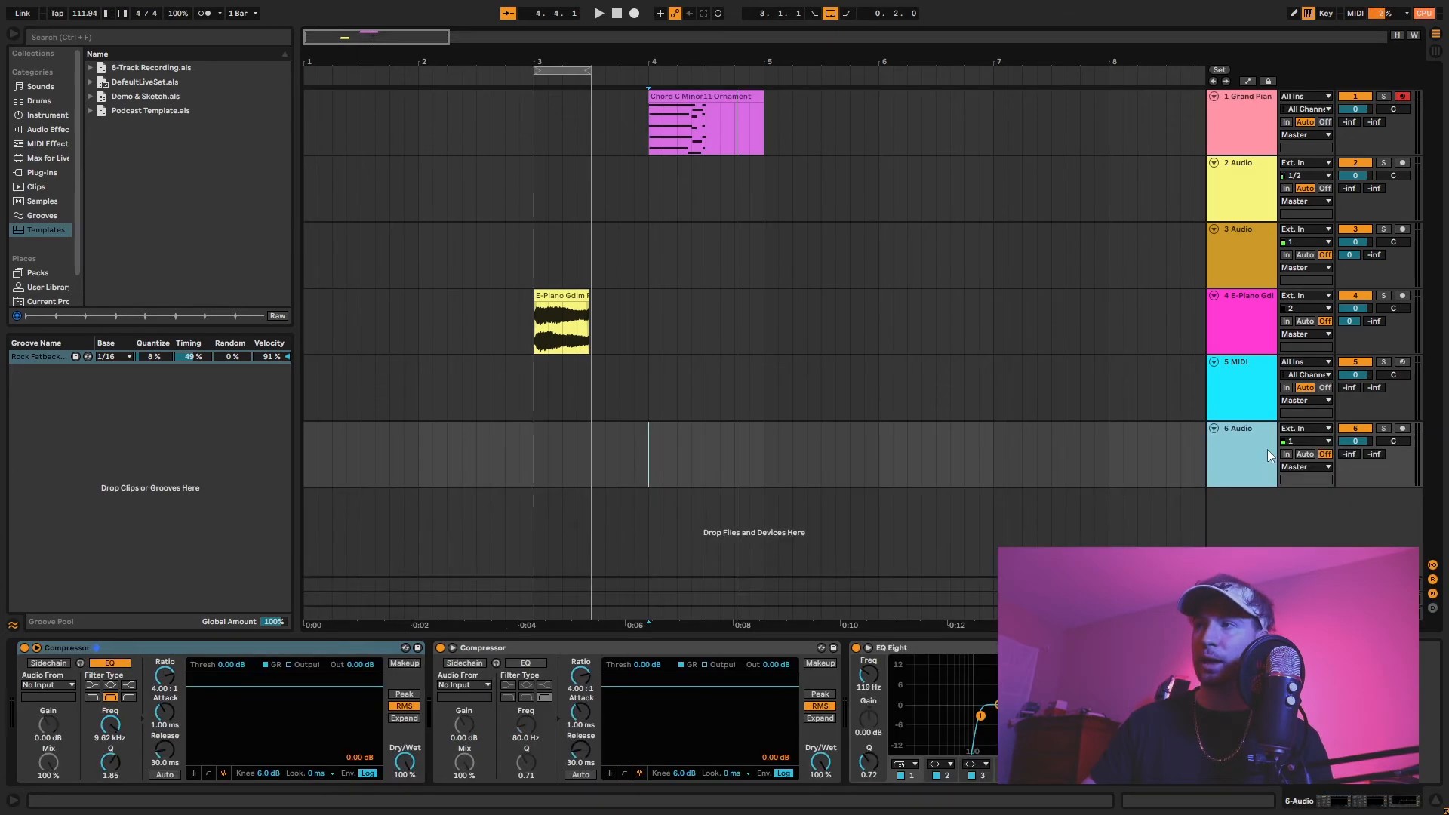
pyautogui.click(907, 649)
pyautogui.click(658, 648)
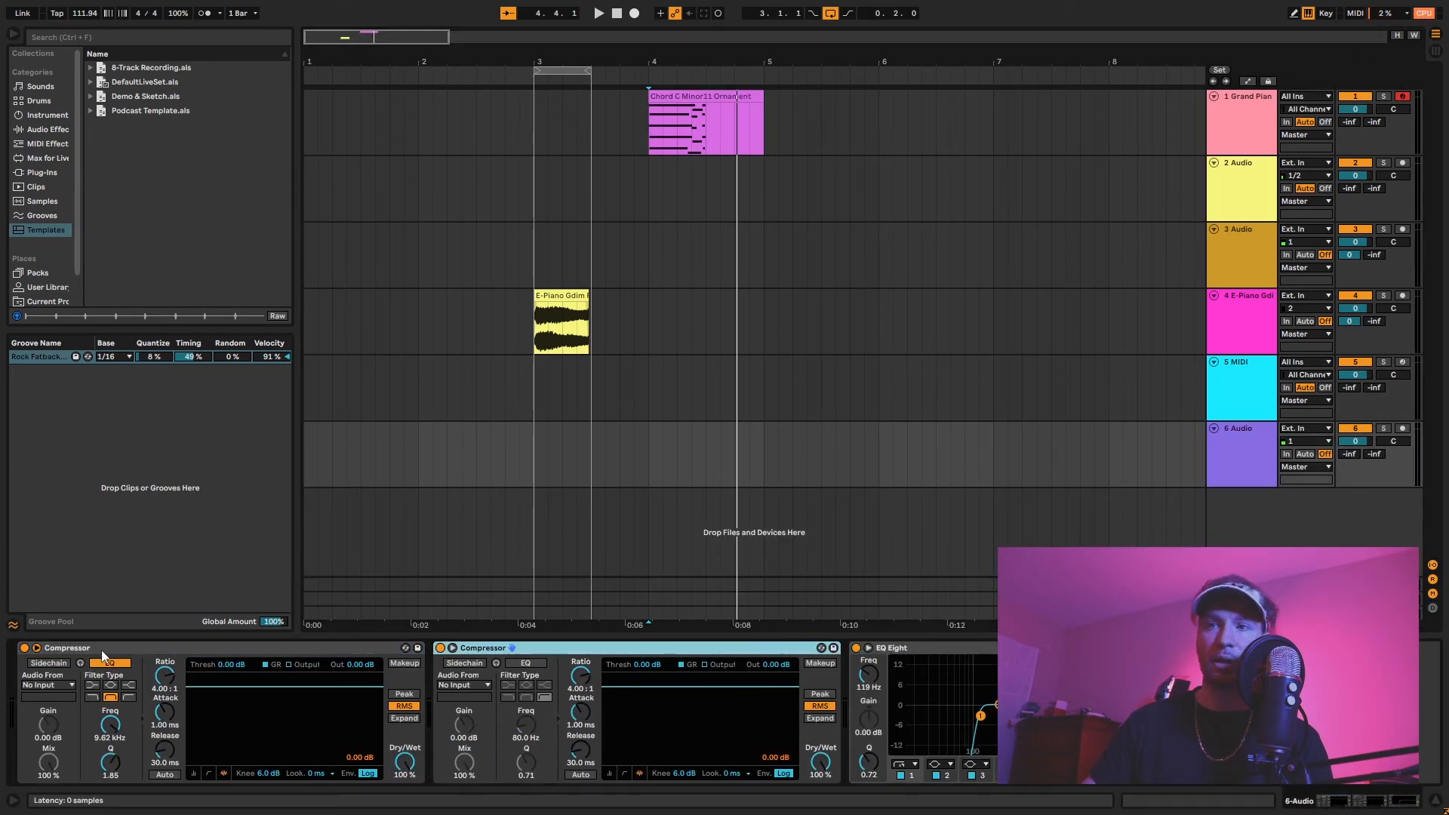
pyautogui.click(943, 649)
pyautogui.click(468, 667)
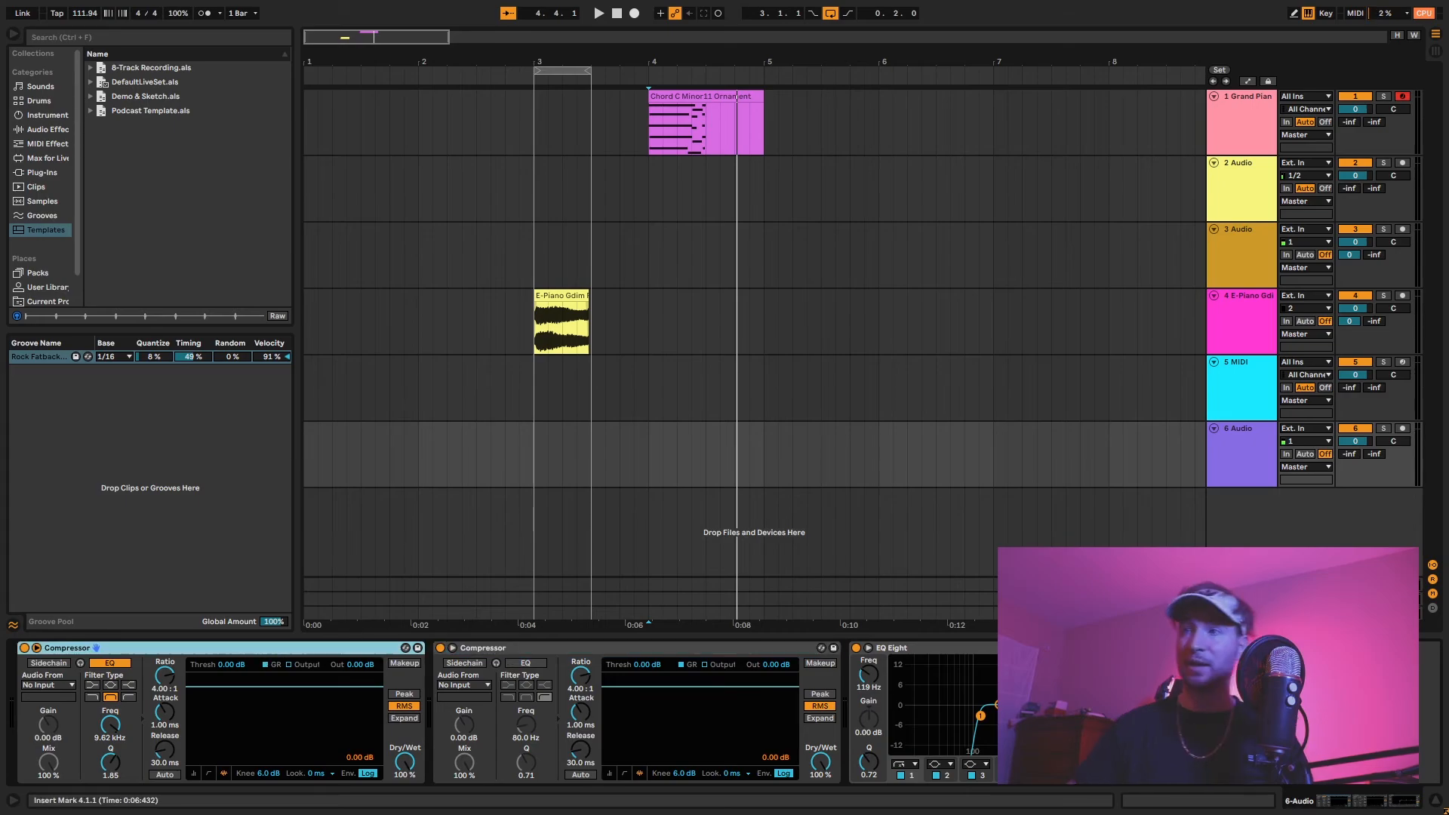
# Insert another audio track below track 6 and compare its default devices with those of the other tracks
pyautogui.rightClick(1266, 538)
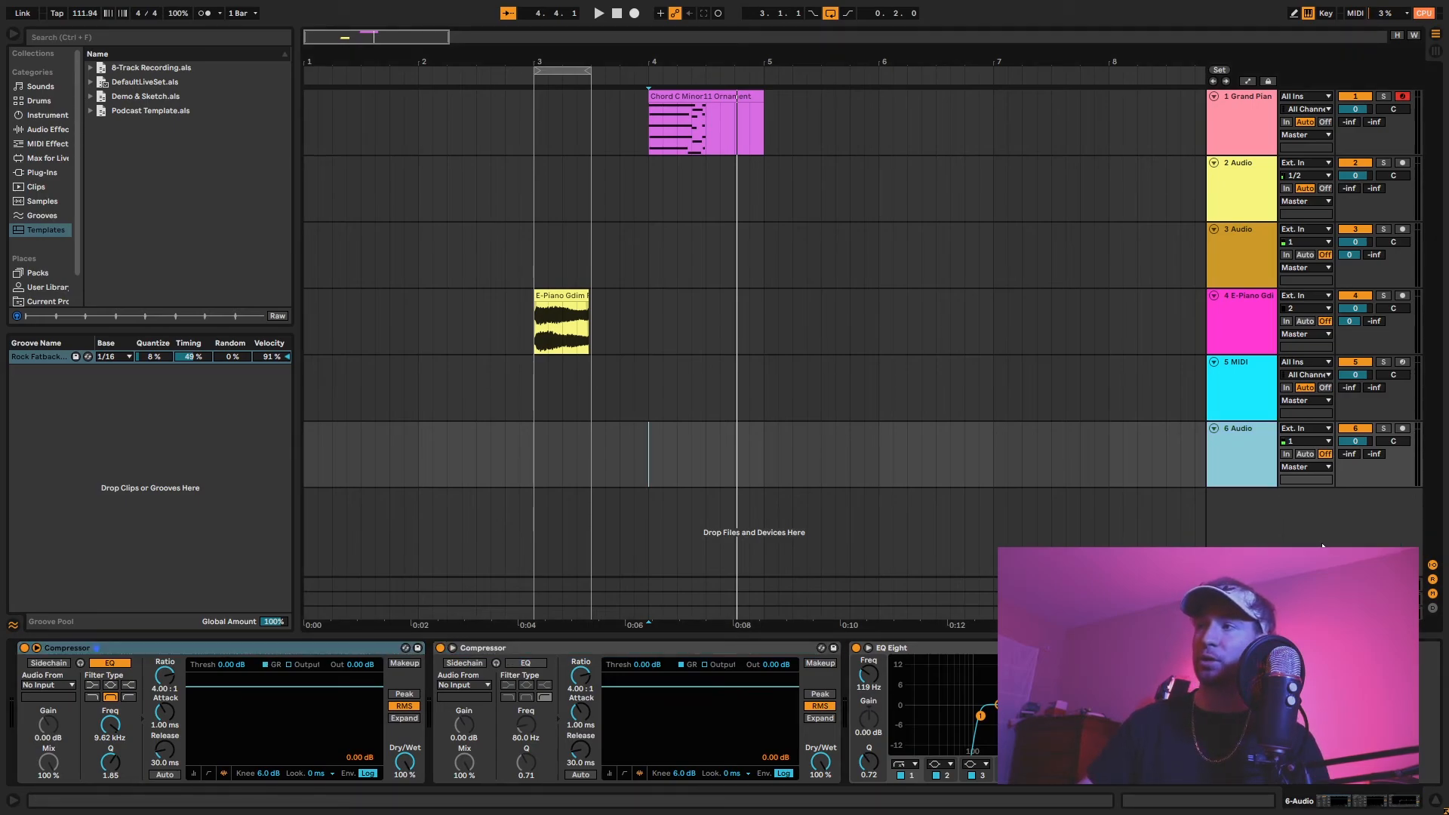
pyautogui.click(1276, 542)
pyautogui.click(1242, 436)
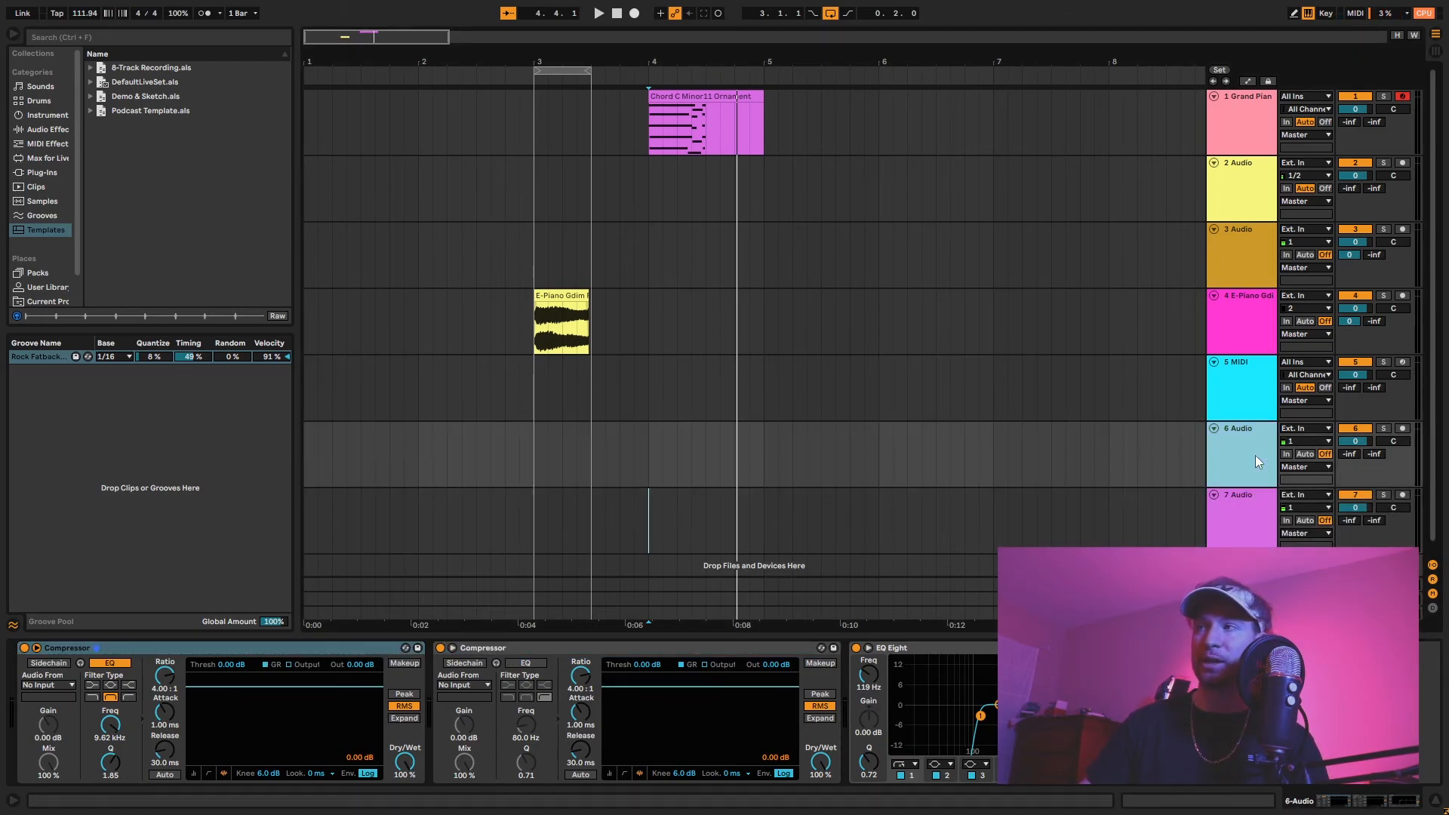
pyautogui.click(1250, 400)
pyautogui.click(1253, 343)
pyautogui.click(1243, 245)
pyautogui.click(1232, 177)
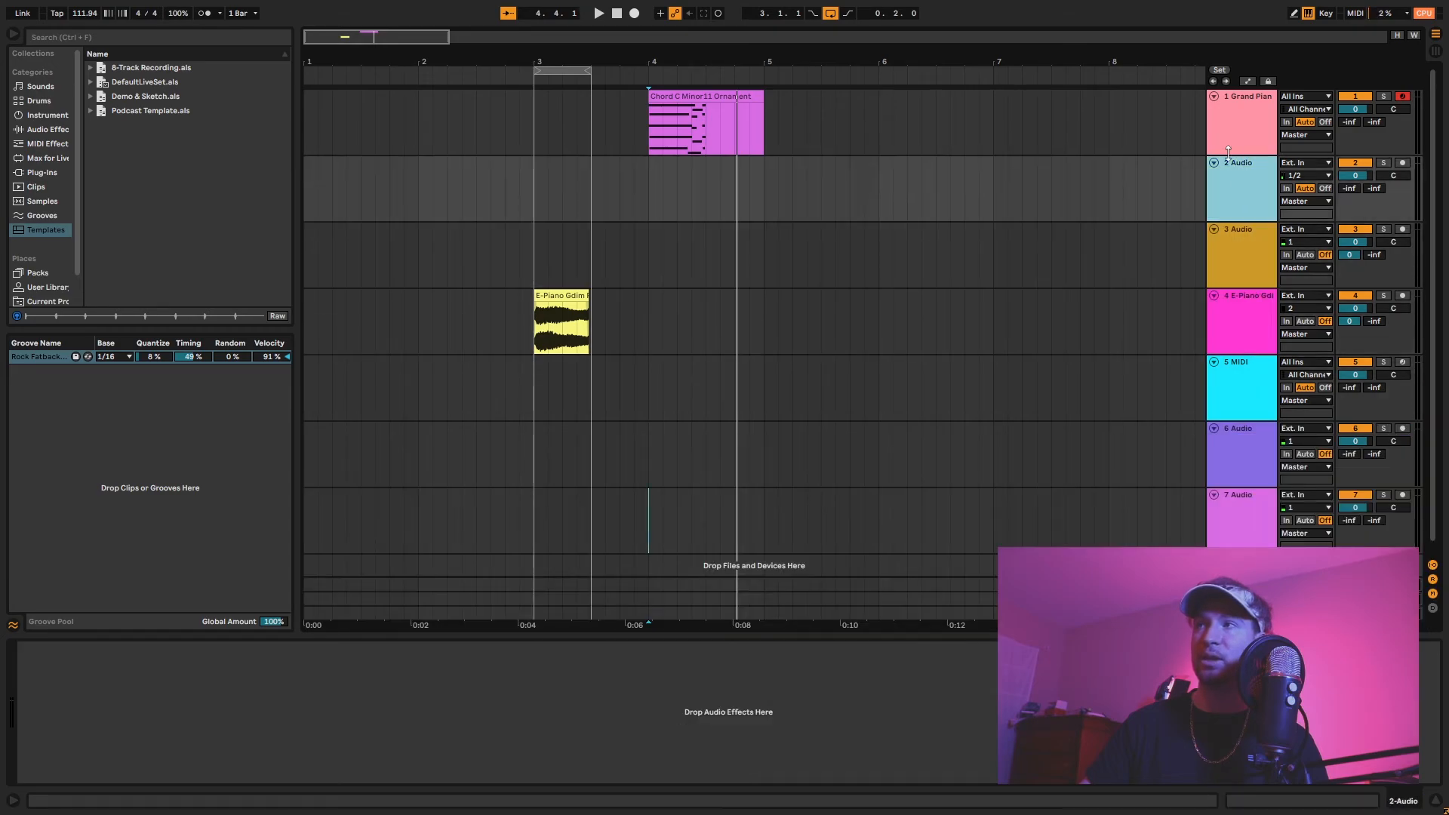
pyautogui.click(1228, 147)
pyautogui.click(1230, 177)
pyautogui.click(1251, 521)
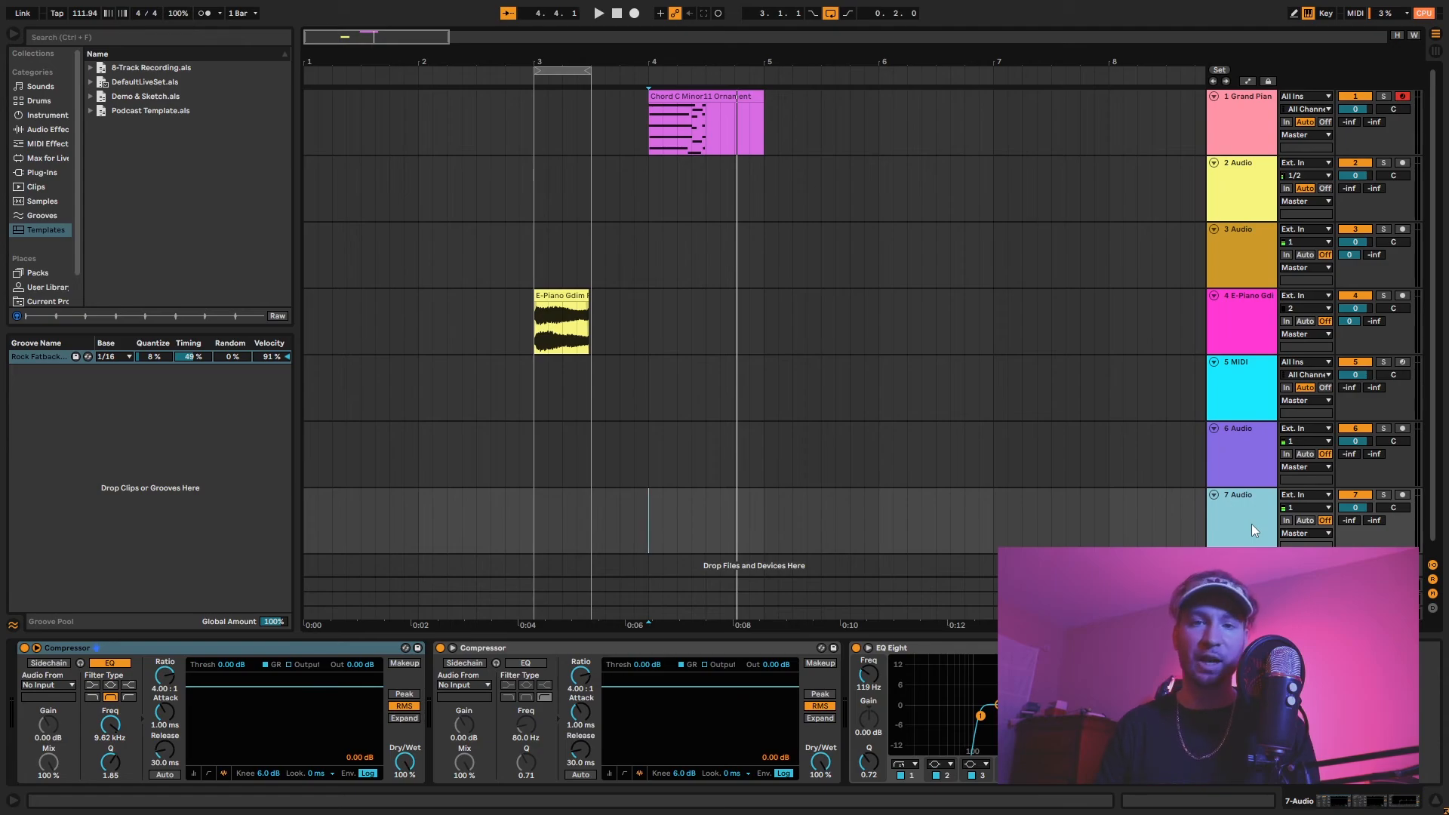
# Open the Chord C Minor11 Ornament clip in an enlarged note editor and delete all its notes
pyautogui.doubleClick(692, 108)
pyautogui.moveTo(700, 285); pyautogui.dragTo(729, 159)
pyautogui.moveTo(1006, 348); pyautogui.dragTo(283, 768)
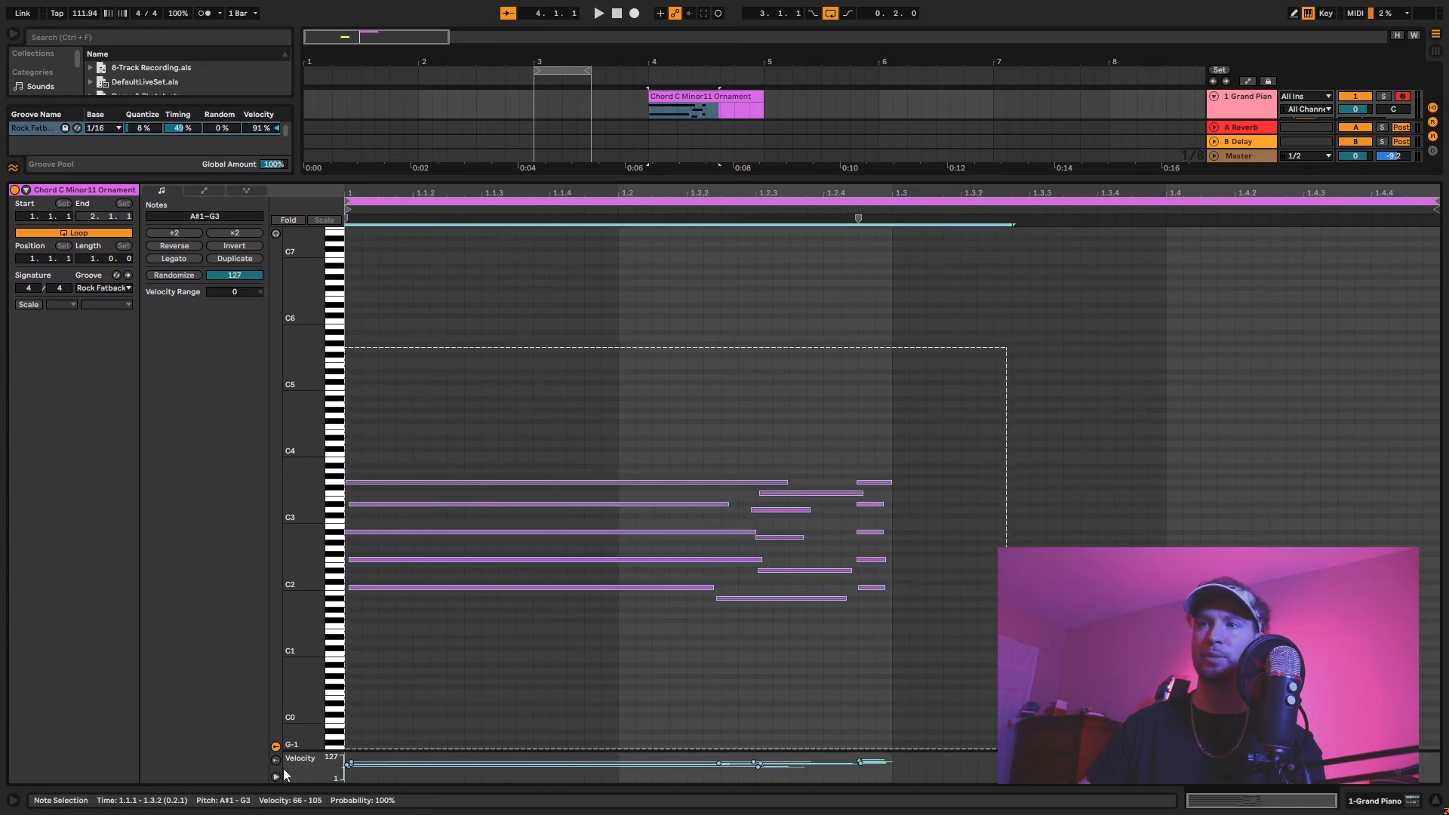
pyautogui.press('Delete')
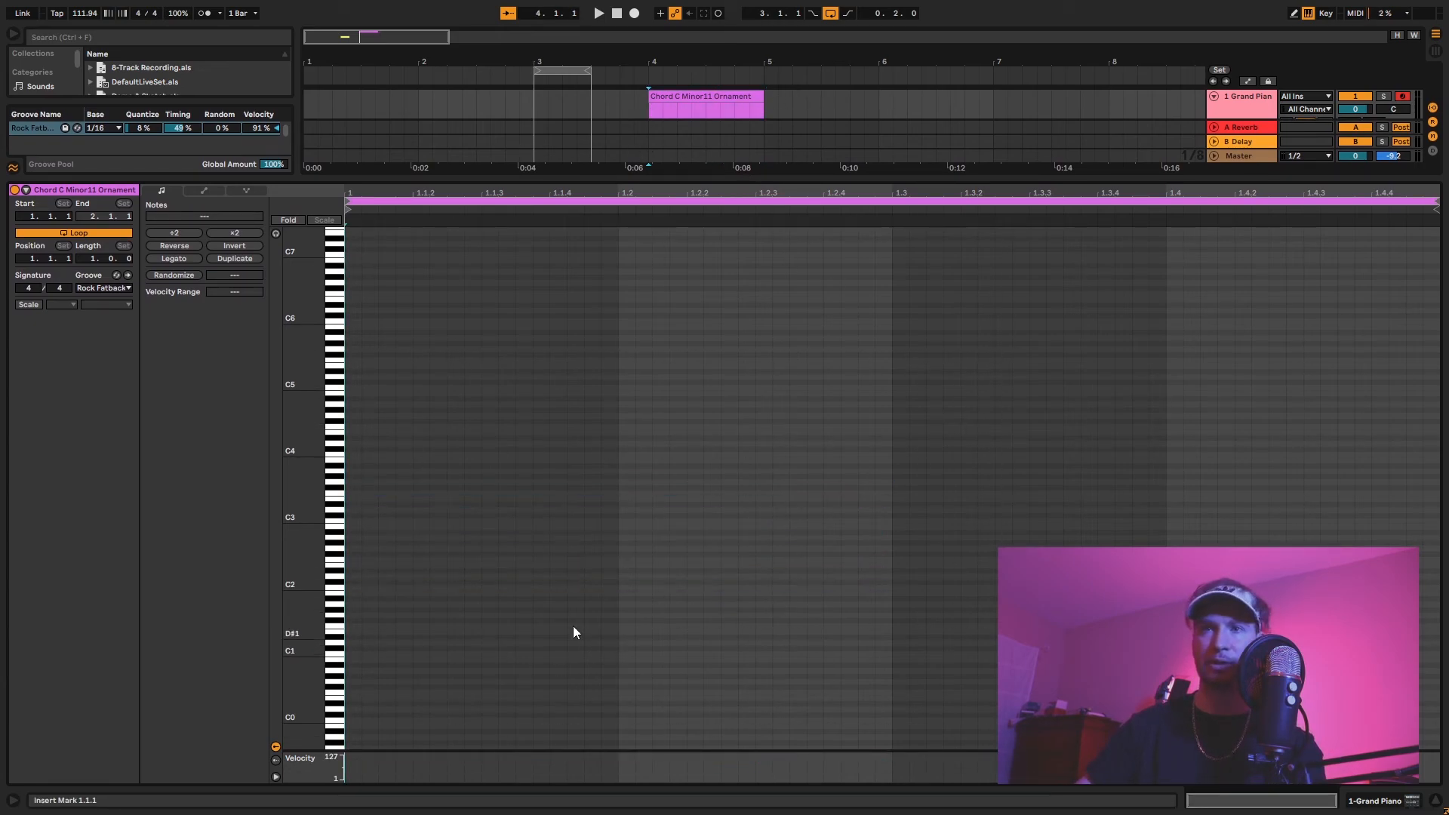
# Move the arrangement loop to bar 4 and extend it to one full bar covering the Chord C Minor11 Ornament clip
pyautogui.moveTo(562, 70); pyautogui.dragTo(678, 70)
pyautogui.moveTo(705, 70); pyautogui.dragTo(762, 65)
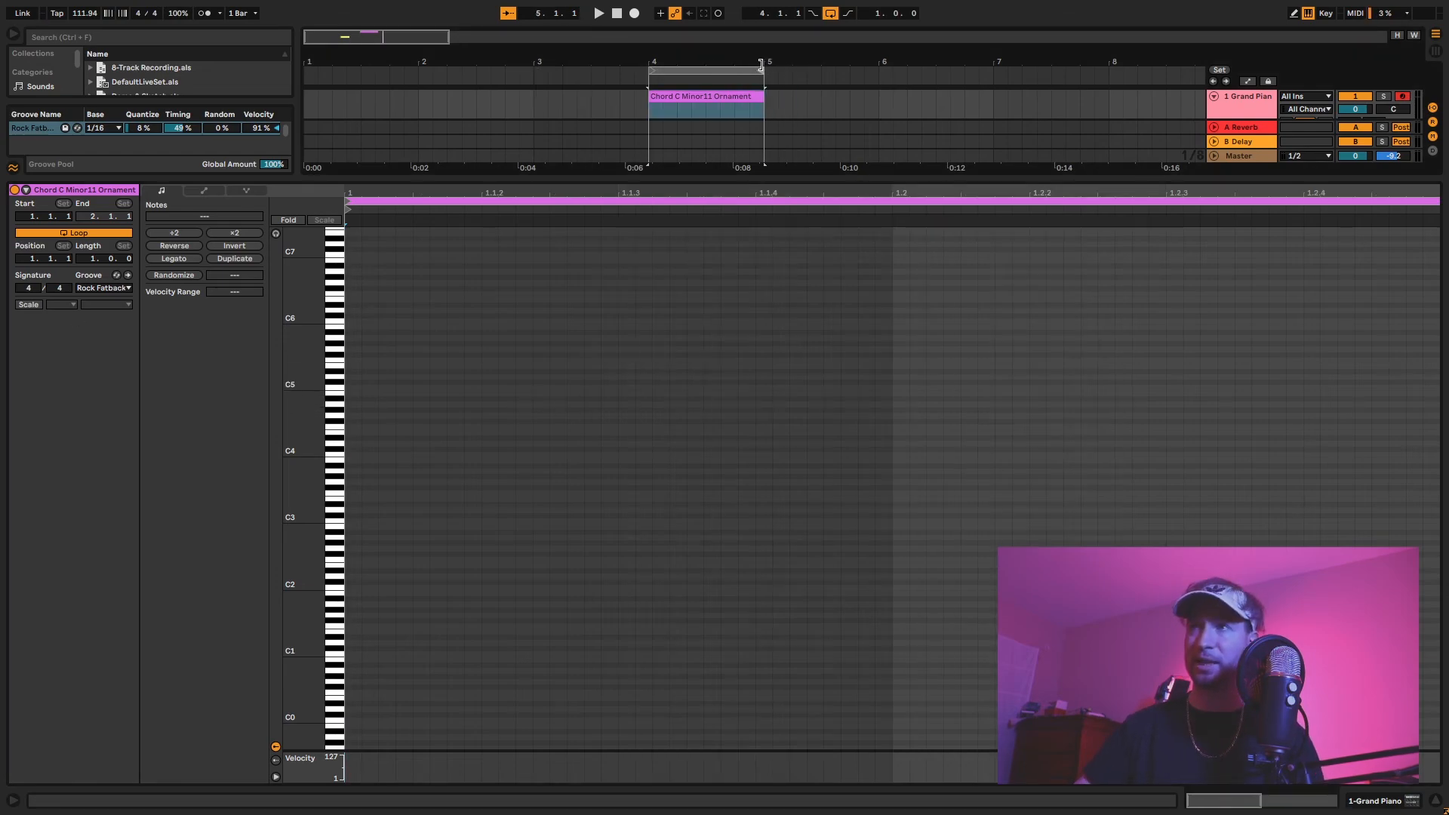
pyautogui.click(718, 70)
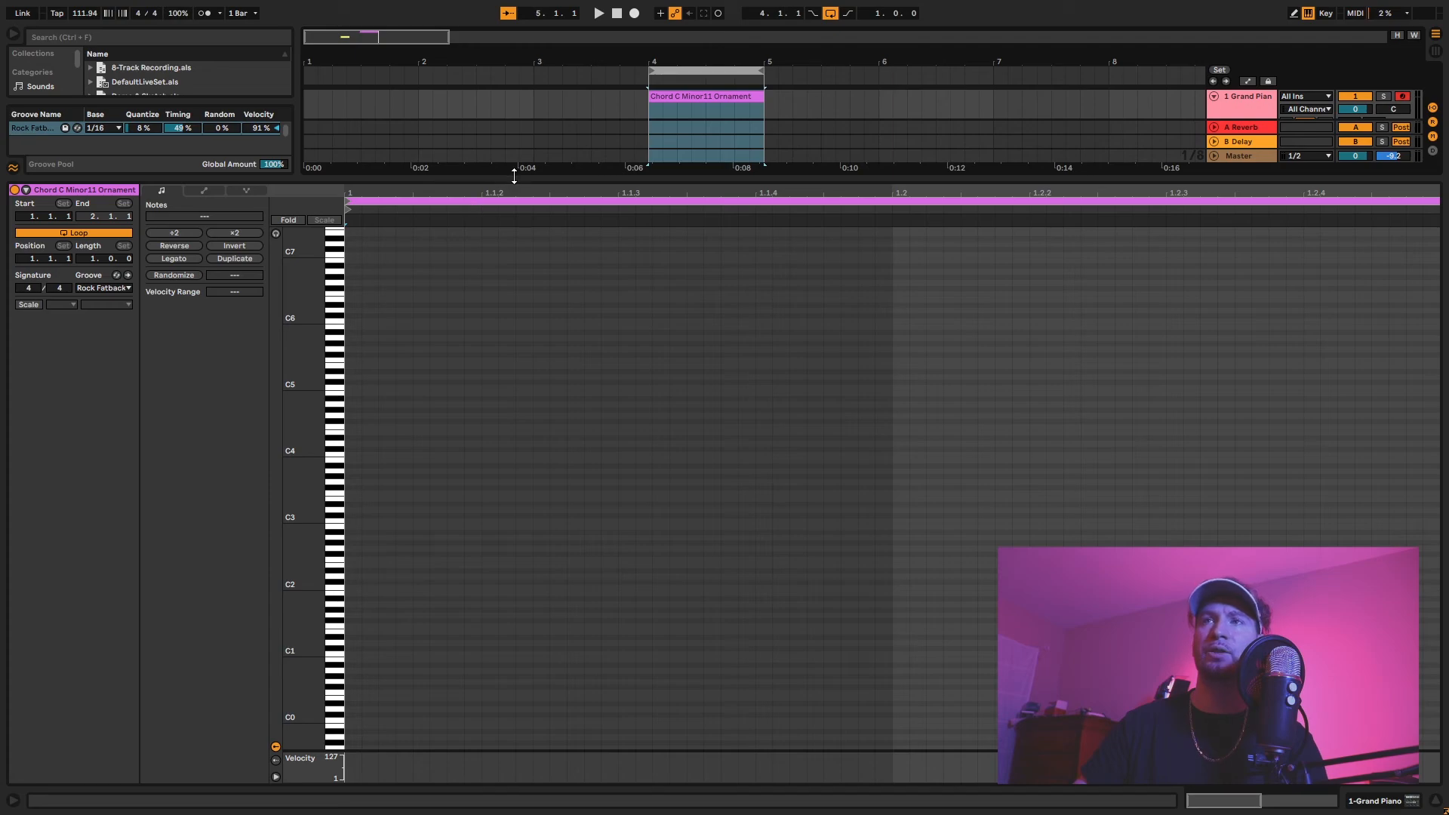
# Turn on the clip's scale, set it to E Minor and limit the note editor to the scale's keys
pyautogui.moveTo(526, 178); pyautogui.dragTo(526, 271)
pyautogui.click(29, 399)
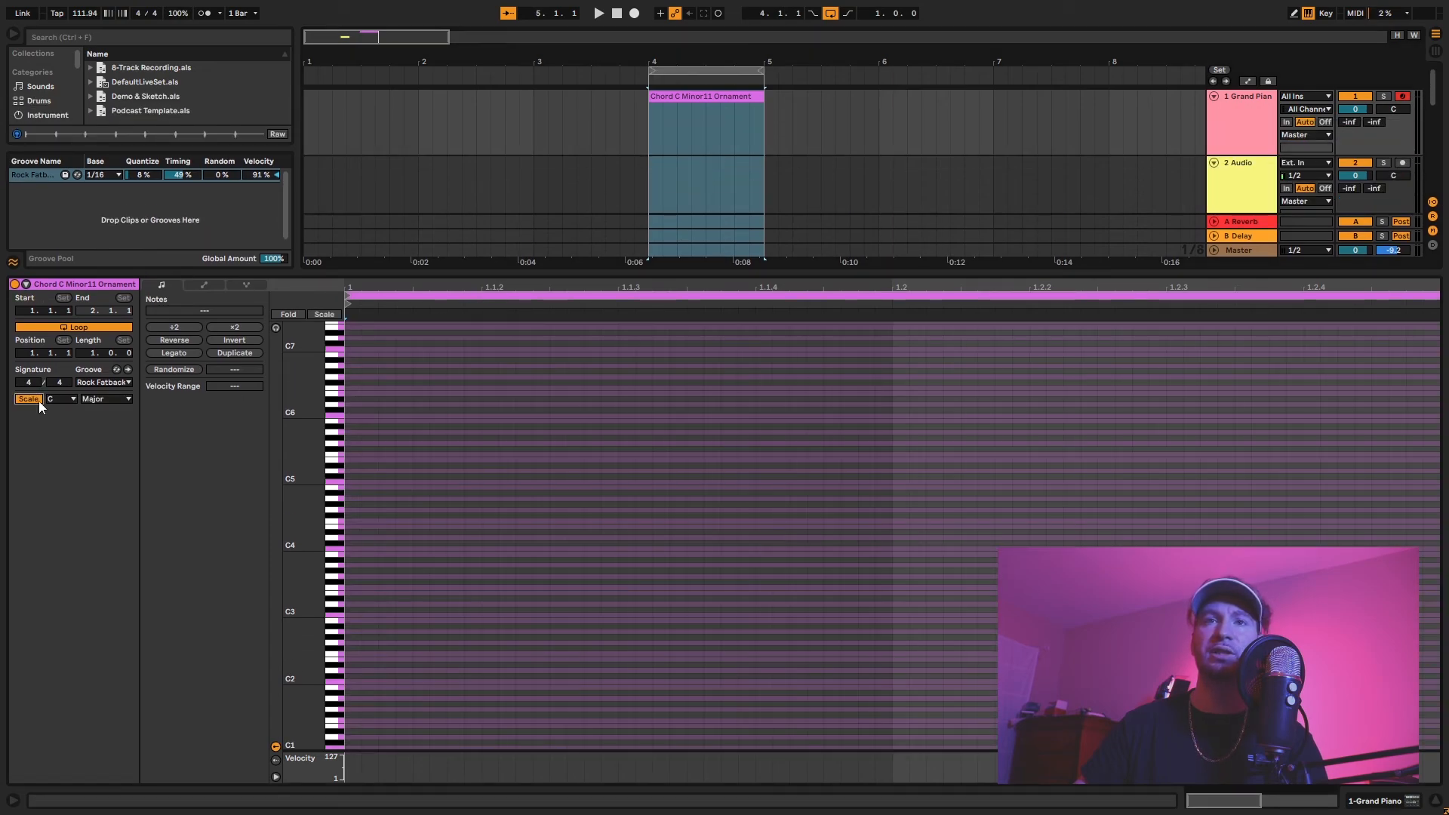
pyautogui.click(75, 400)
pyautogui.click(62, 457)
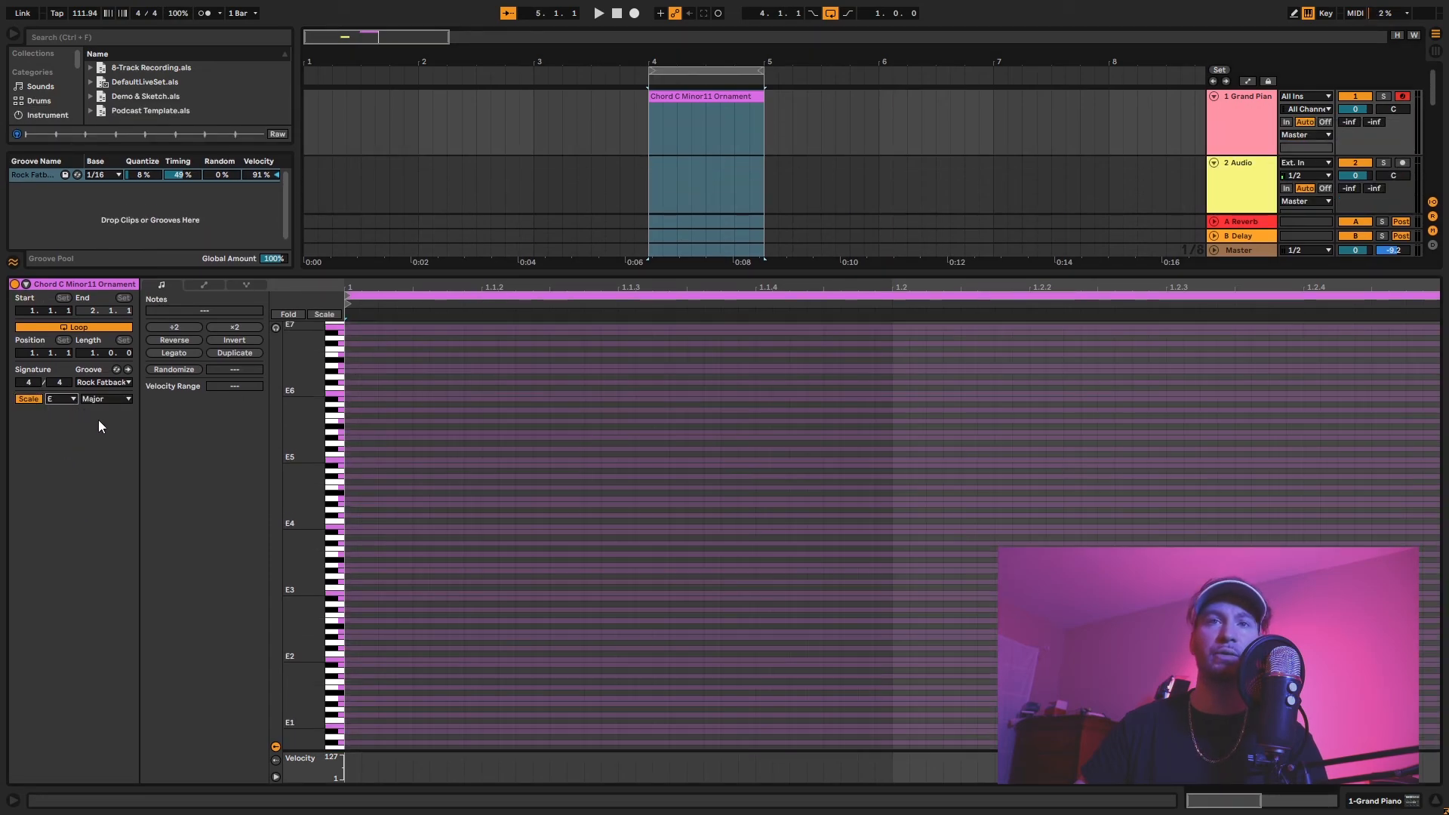
pyautogui.click(106, 400)
pyautogui.click(104, 423)
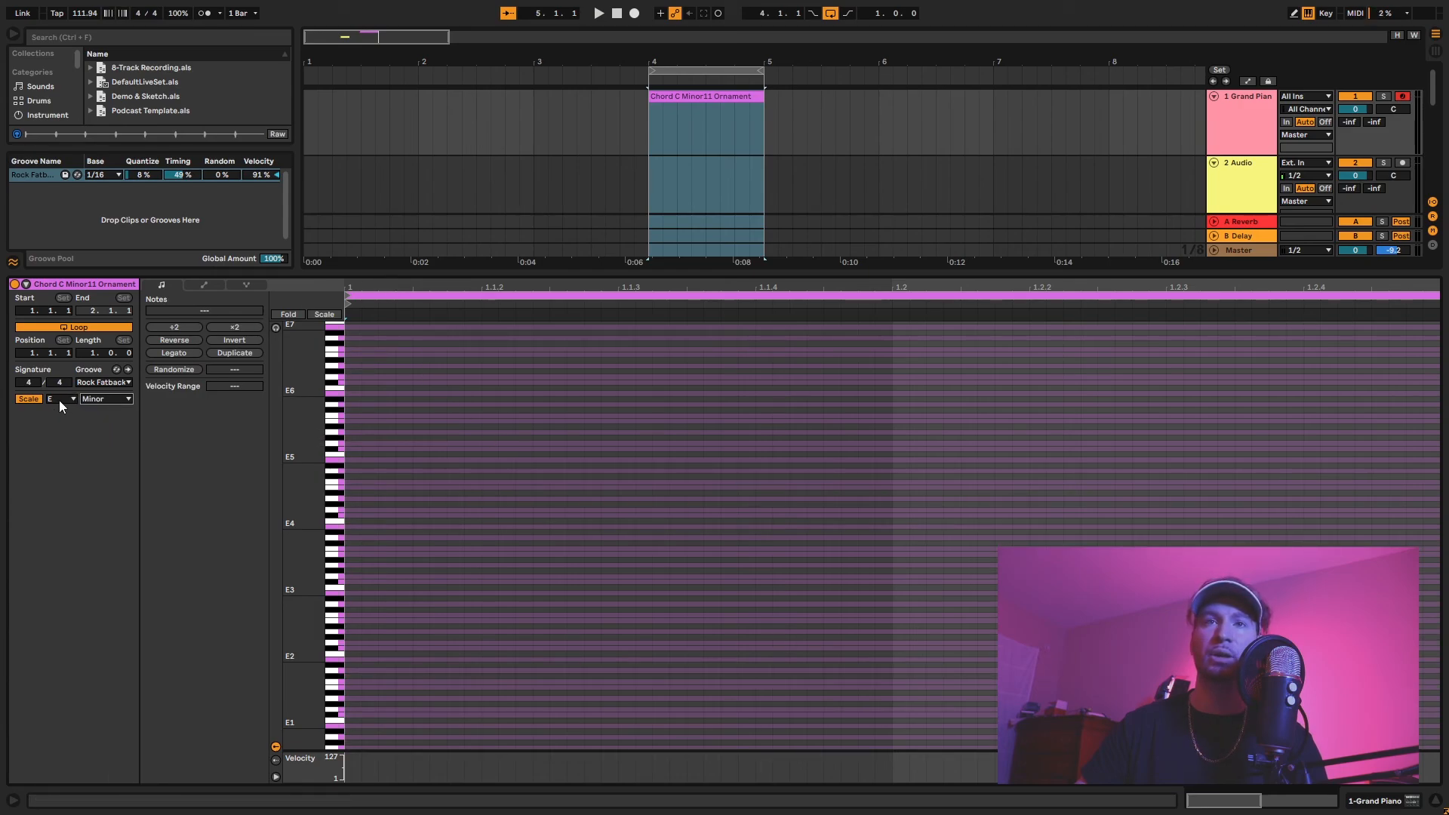
pyautogui.moveTo(446, 272); pyautogui.dragTo(501, 201)
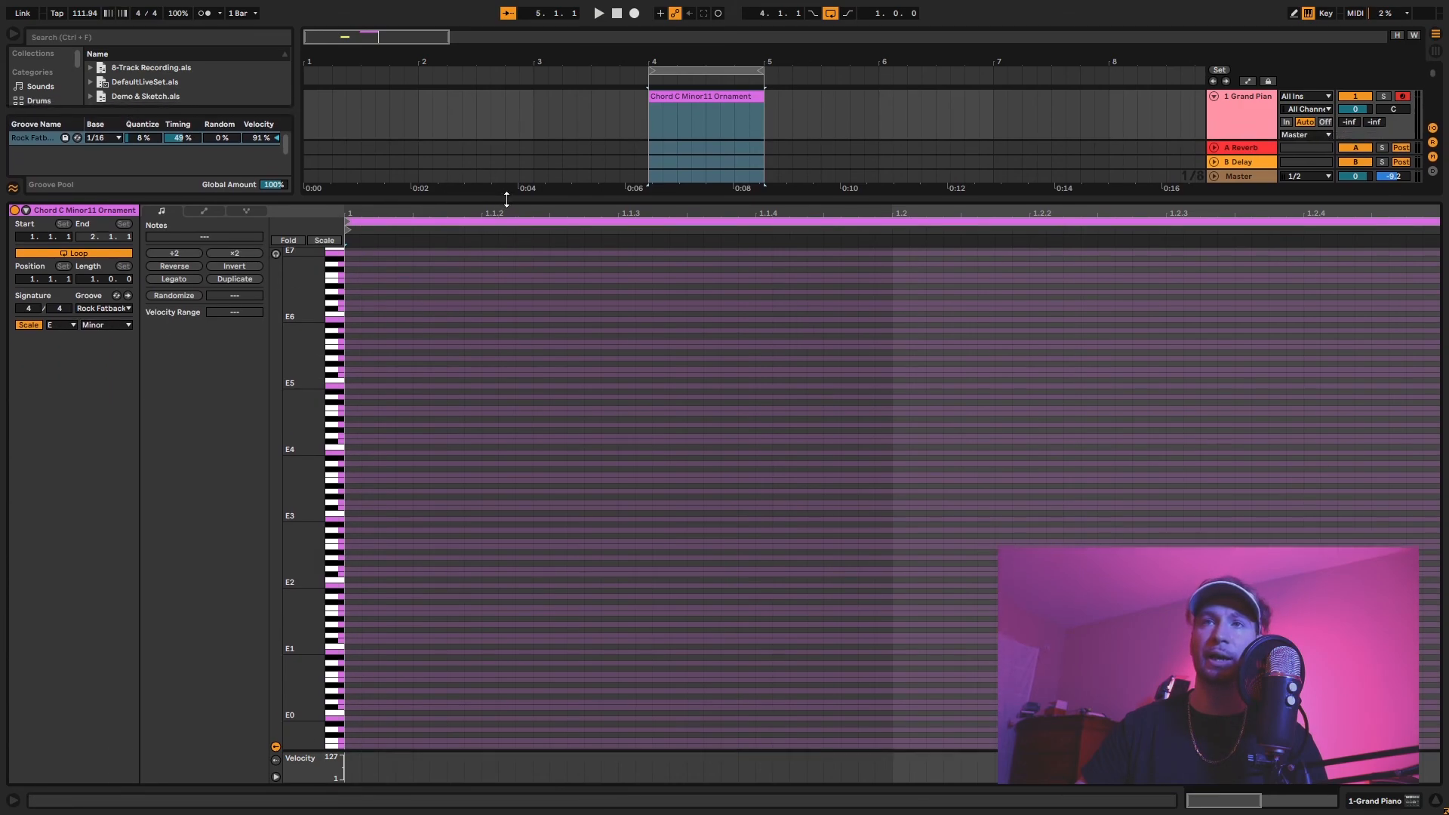
pyautogui.click(325, 243)
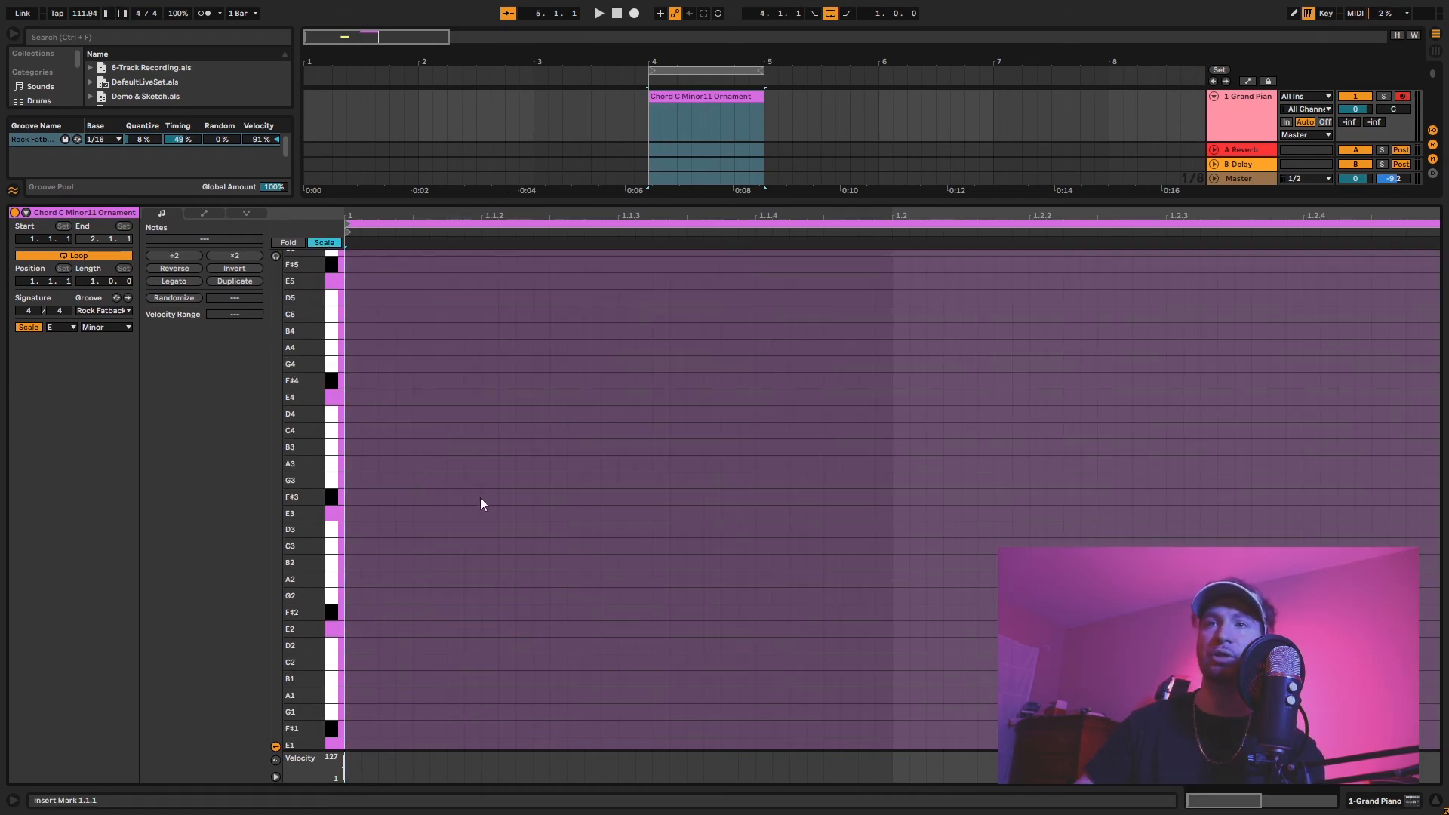
# Add short scattered notes on C4, F#3, E4, E3, F#4 and B3 within the clip's first beat
pyautogui.click(372, 435)
pyautogui.doubleClick(369, 431)
pyautogui.doubleClick(658, 498)
pyautogui.doubleClick(455, 397)
pyautogui.doubleClick(507, 514)
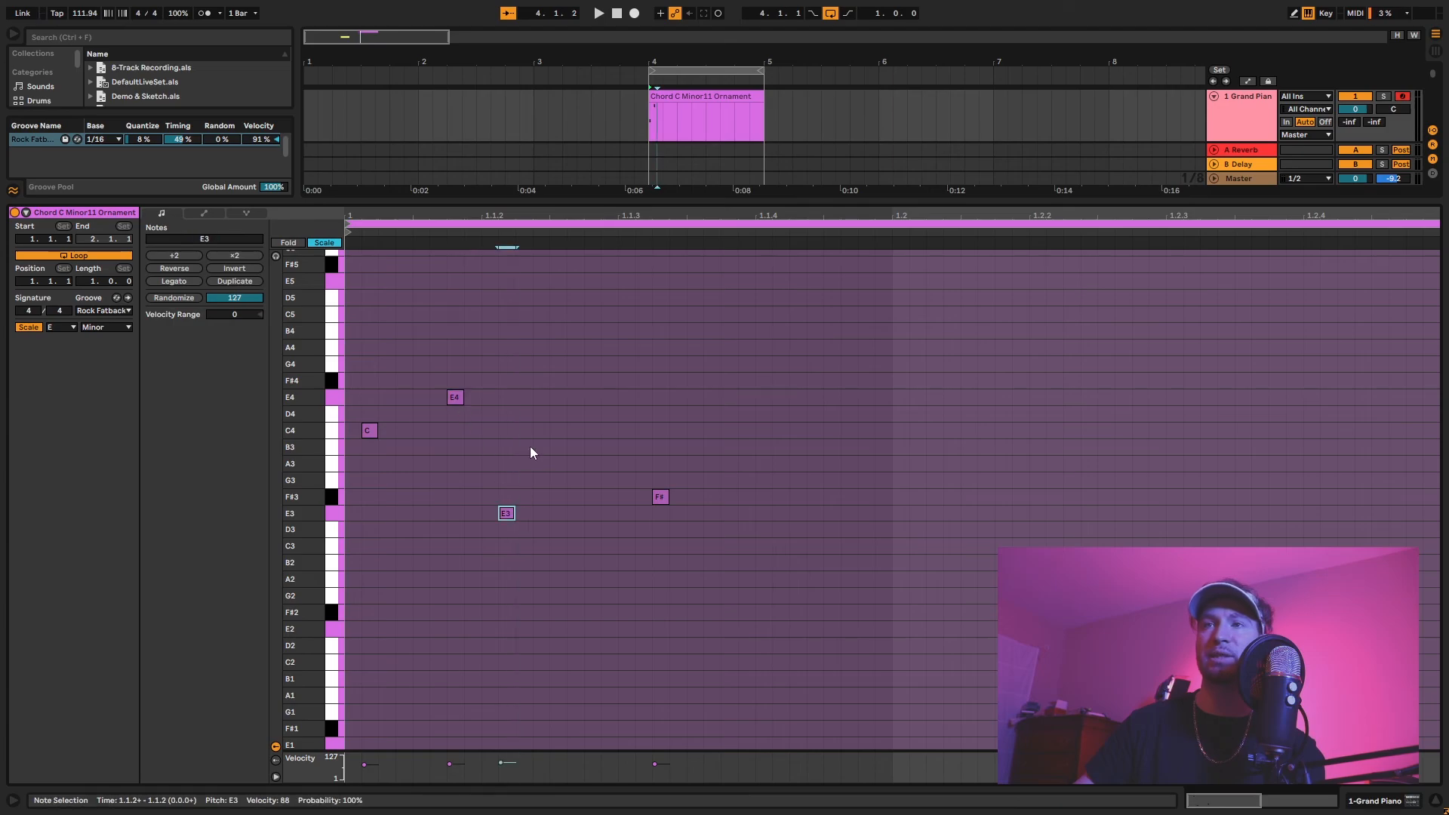
pyautogui.doubleClick(558, 380)
pyautogui.doubleClick(587, 443)
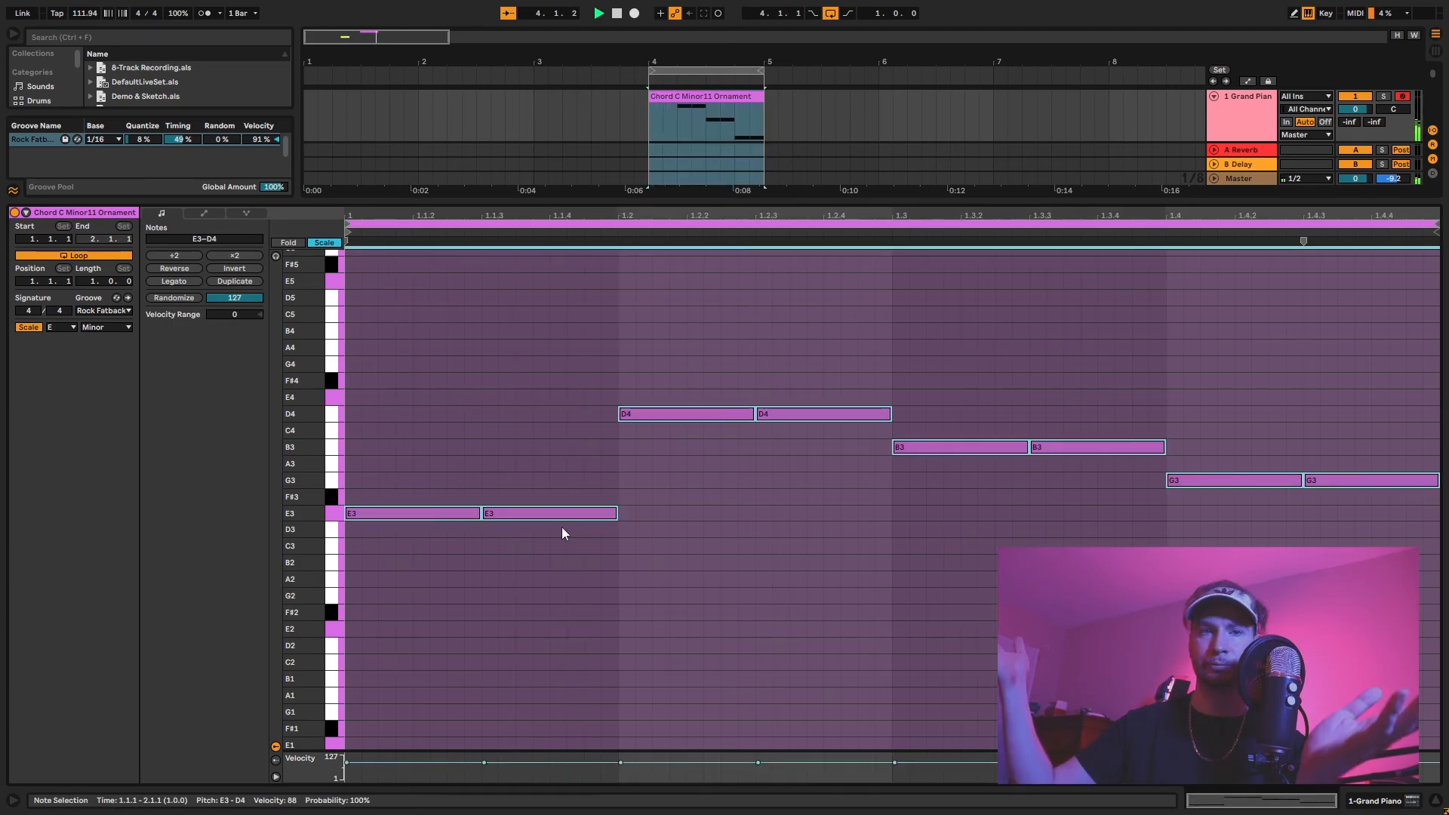